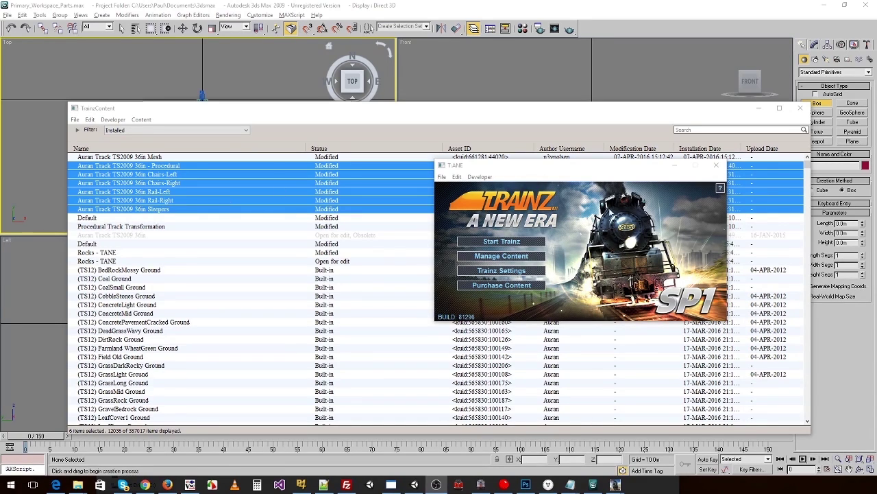
# Start Trainz and open the Procedural Track Transformation route for editing
pyautogui.click(501, 242)
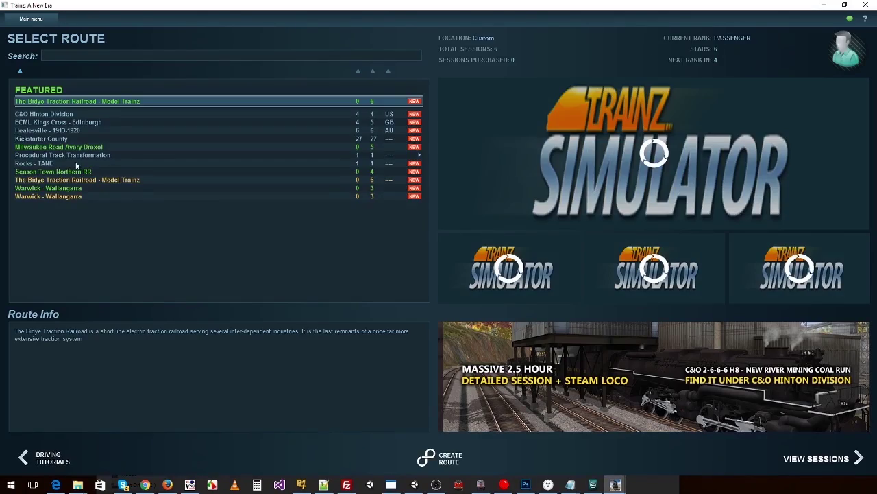
pyautogui.click(116, 155)
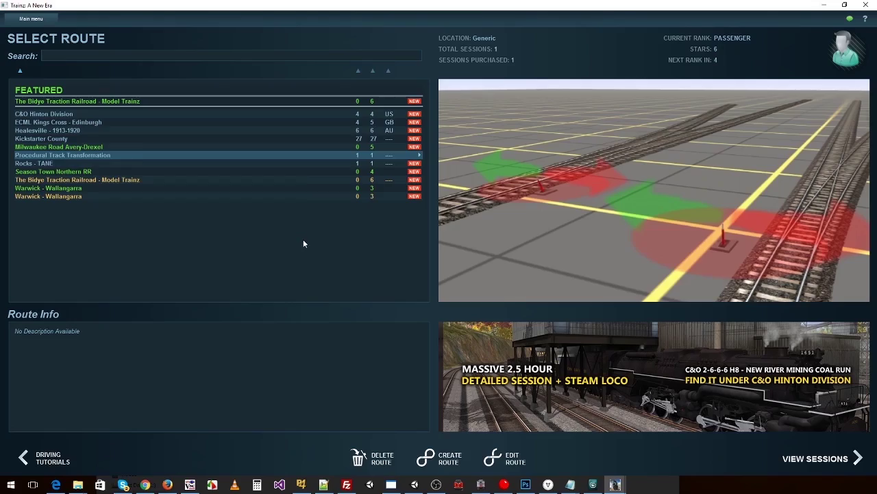
pyautogui.click(508, 458)
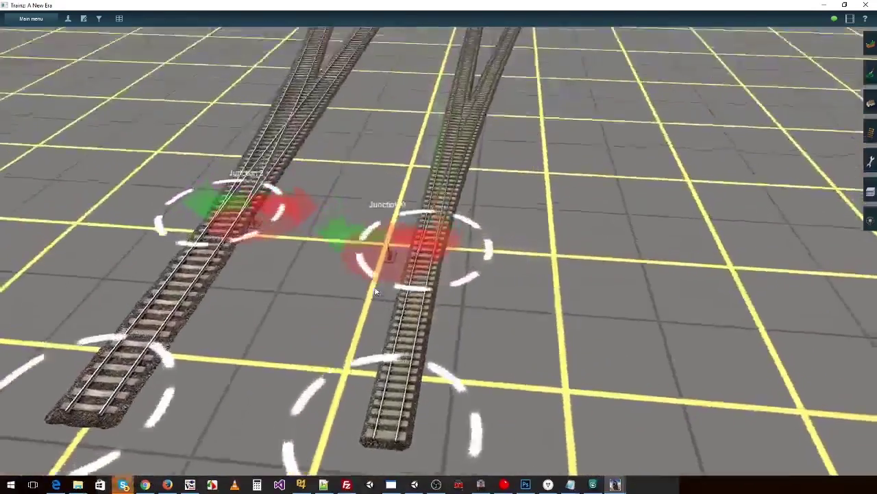
# Choose the junction direction tool from the track tools and switch Junction 0 over and back again
pyautogui.moveTo(375, 292); pyautogui.dragTo(368, 209, button='right')
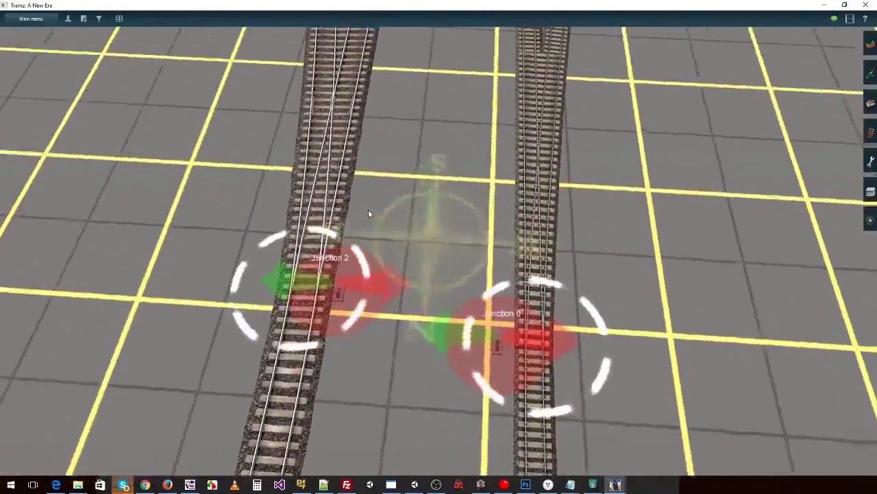
pyautogui.scroll(-2, 483, 124)
pyautogui.moveTo(484, 125); pyautogui.dragTo(554, 189, button='right')
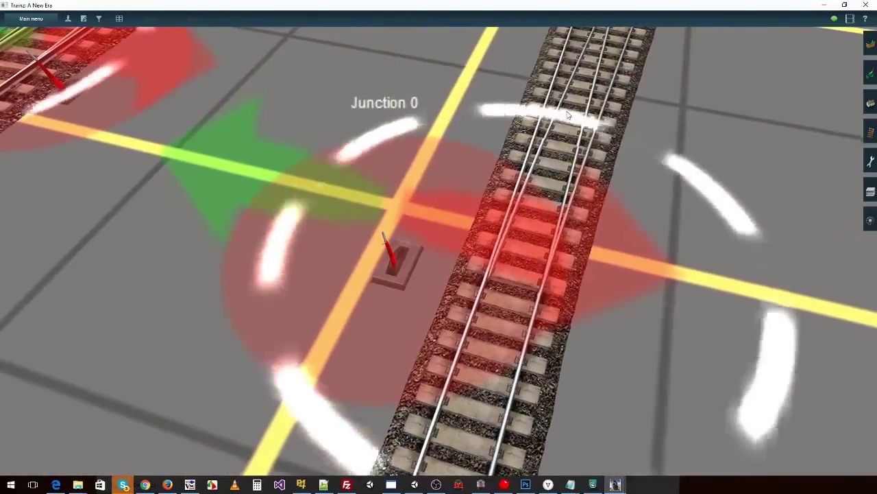
pyautogui.moveTo(569, 114); pyautogui.dragTo(806, 167, button='right')
pyautogui.click(870, 132)
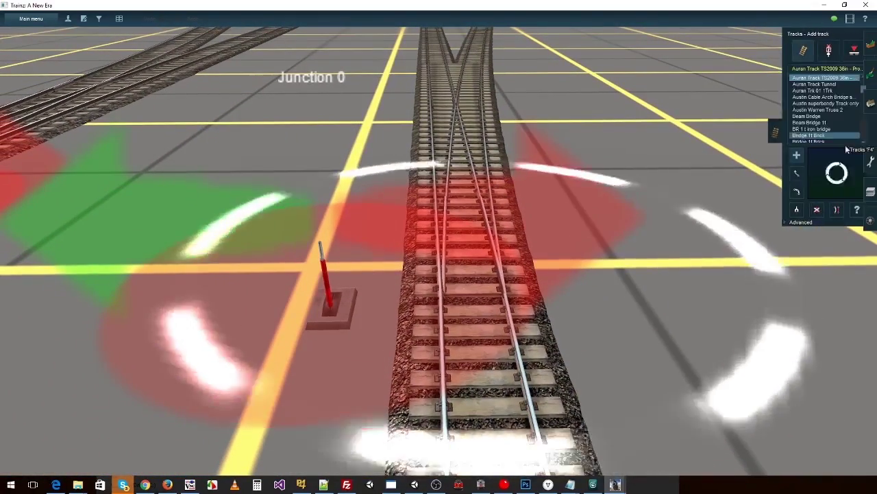
pyautogui.click(822, 51)
pyautogui.click(831, 210)
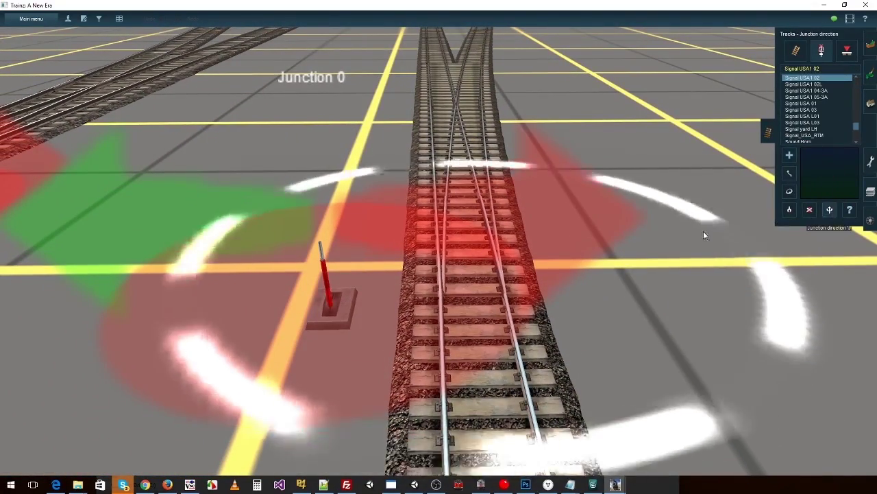
pyautogui.click(531, 229)
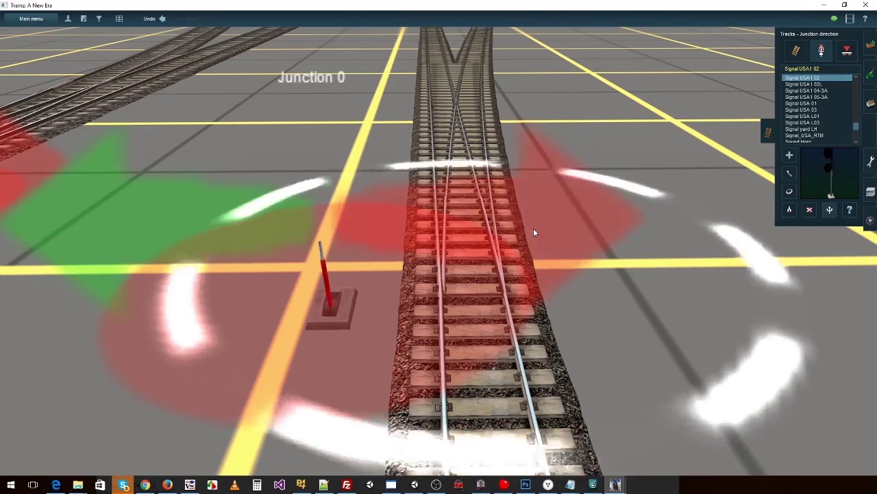
pyautogui.click(532, 229)
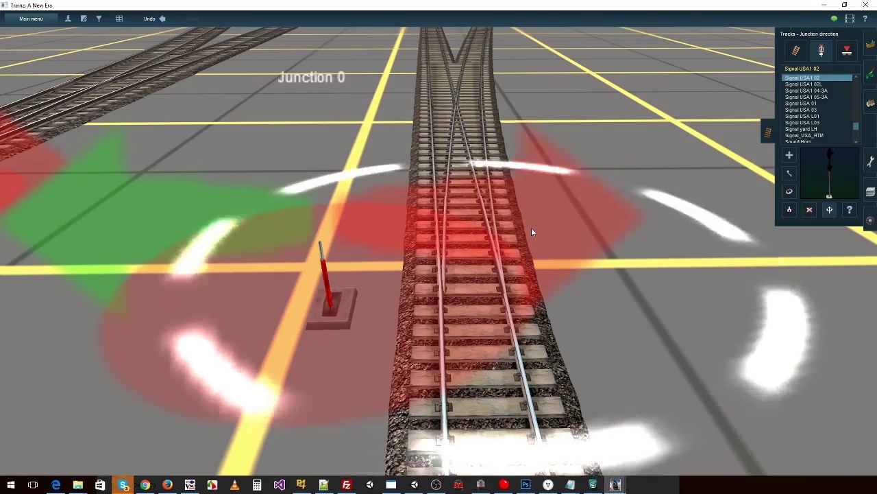
# Examine the procedural junction up close, from the diverging tracks and blades to the crossing with its check and wing rails
pyautogui.moveTo(497, 141); pyautogui.dragTo(432, 291, button='right')
pyautogui.scroll(5, 433, 291)
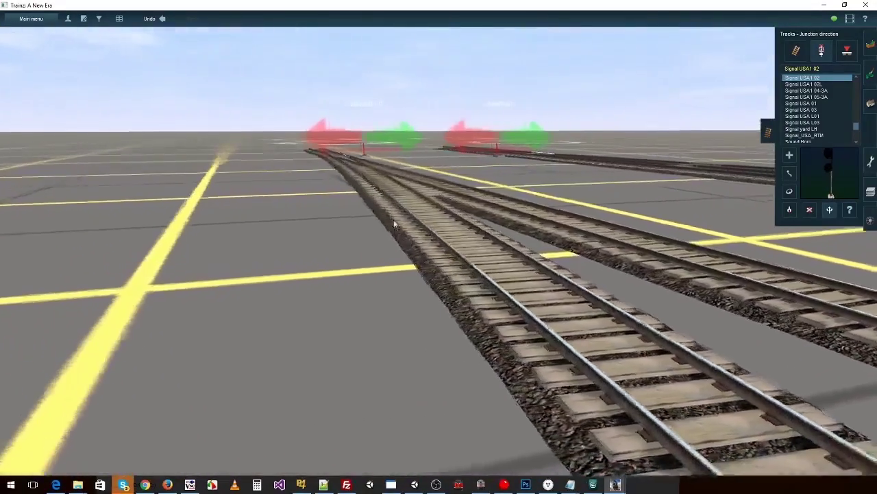
pyautogui.scroll(-4, 450, 280)
pyautogui.scroll(4, 451, 280)
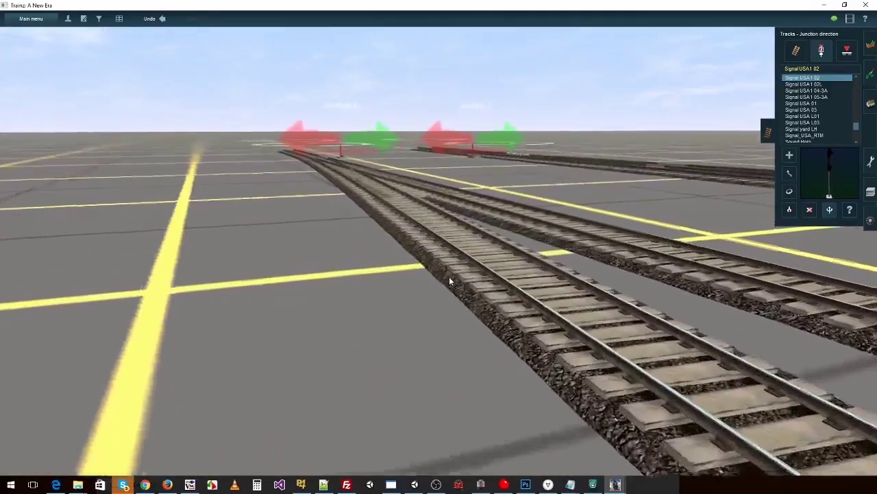
pyautogui.moveTo(449, 281); pyautogui.dragTo(570, 154, button='right')
pyautogui.moveTo(466, 171); pyautogui.dragTo(445, 156, button='right')
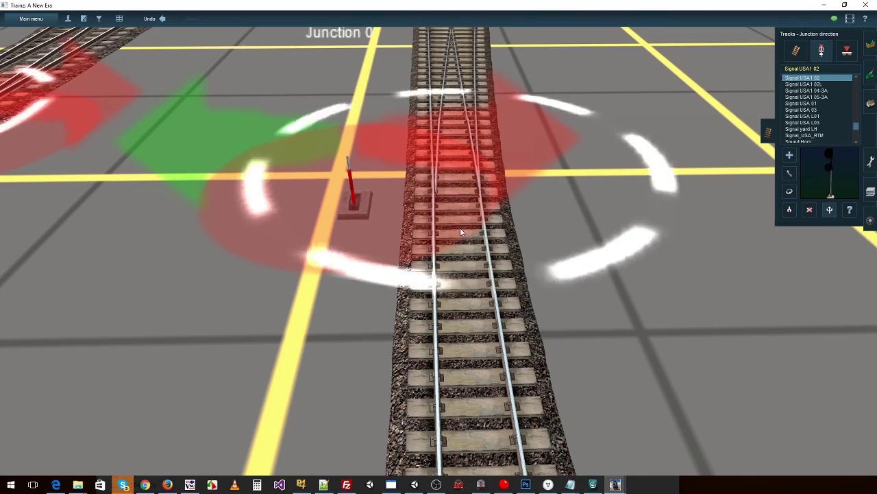
pyautogui.rightClick(463, 172)
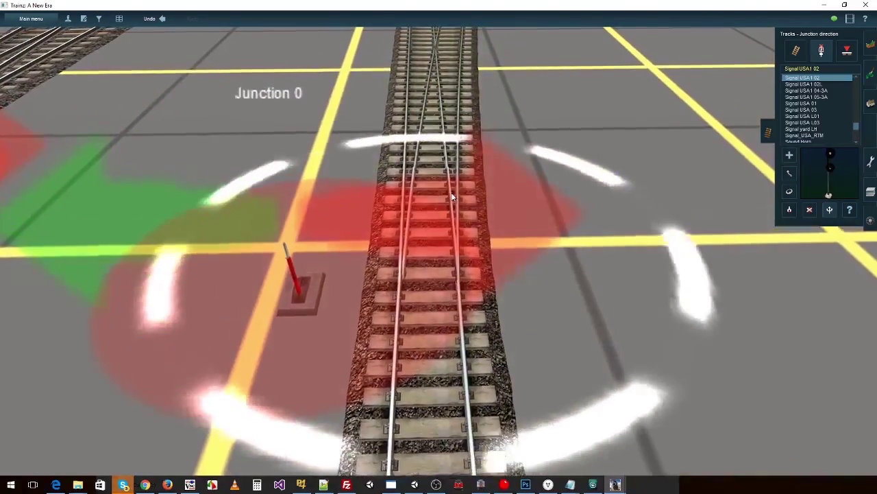
pyautogui.rightClick(446, 113)
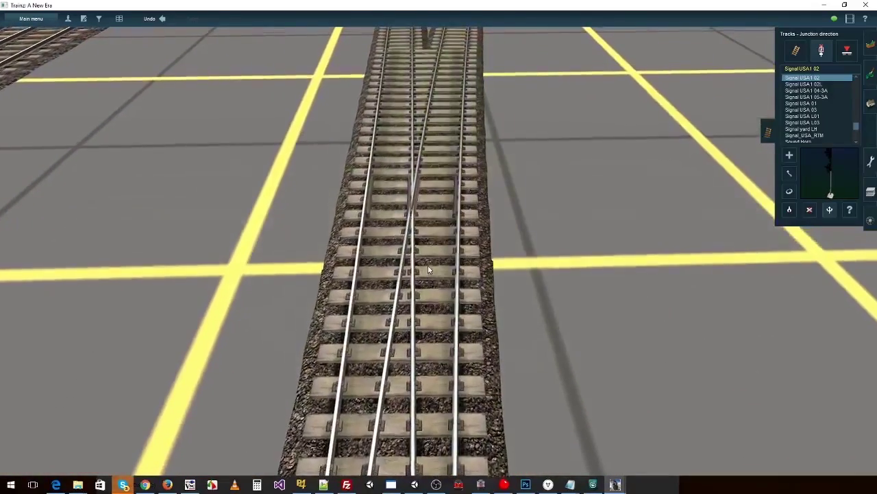
pyautogui.press('Left')
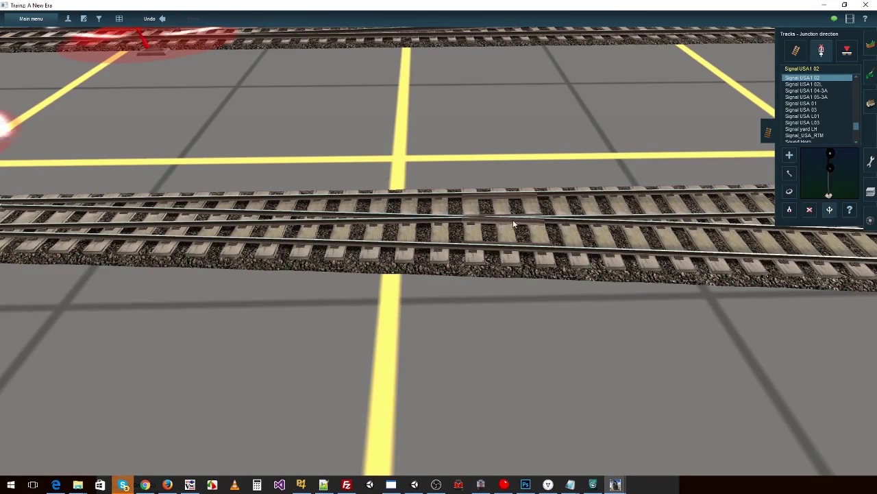
pyautogui.rightClick(537, 221)
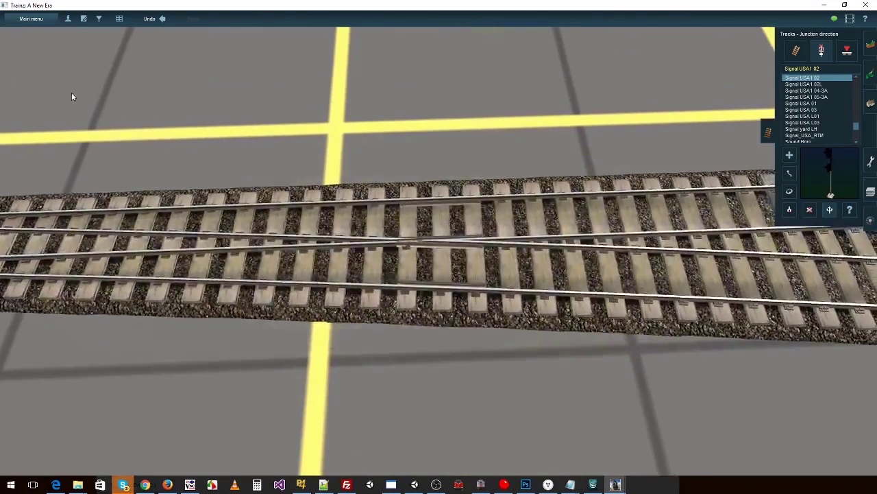
# Switch to TrainzContent and open the config.txt of the Auran Track TS2009 36in Rail-Left asset for editing
pyautogui.moveTo(616, 487)
pyautogui.click(619, 445)
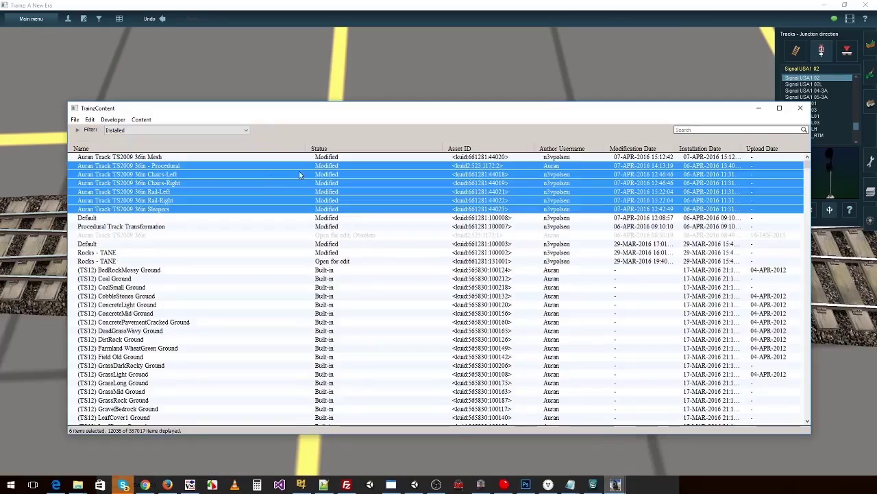
pyautogui.click(163, 183)
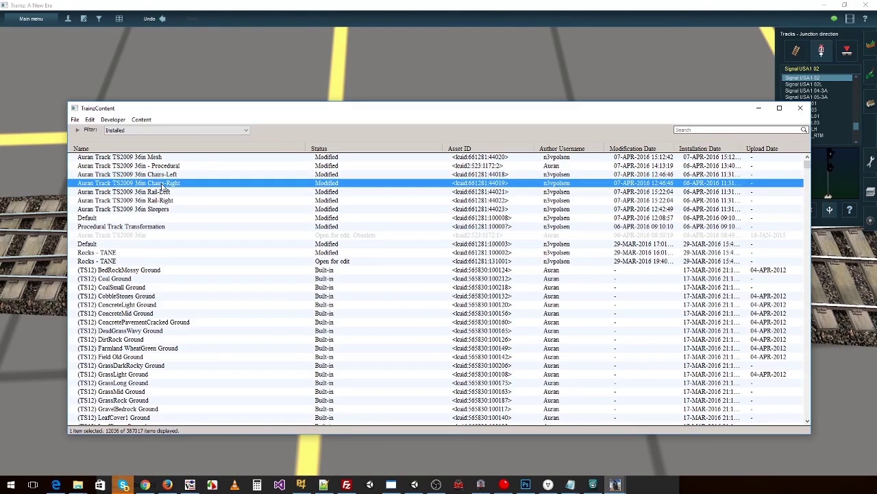
pyautogui.click(161, 193)
pyautogui.keyDown('shift'); pyautogui.click(159, 202); pyautogui.keyUp('shift')
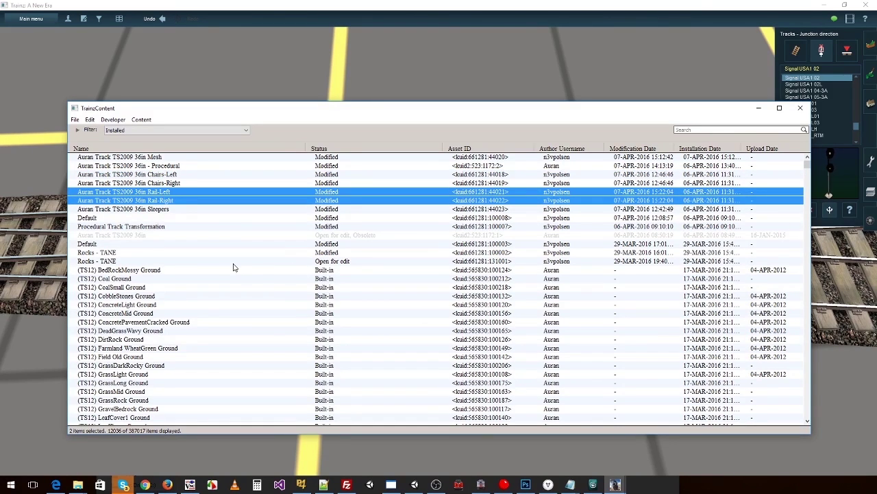
pyautogui.click(158, 192)
pyautogui.rightClick(158, 193)
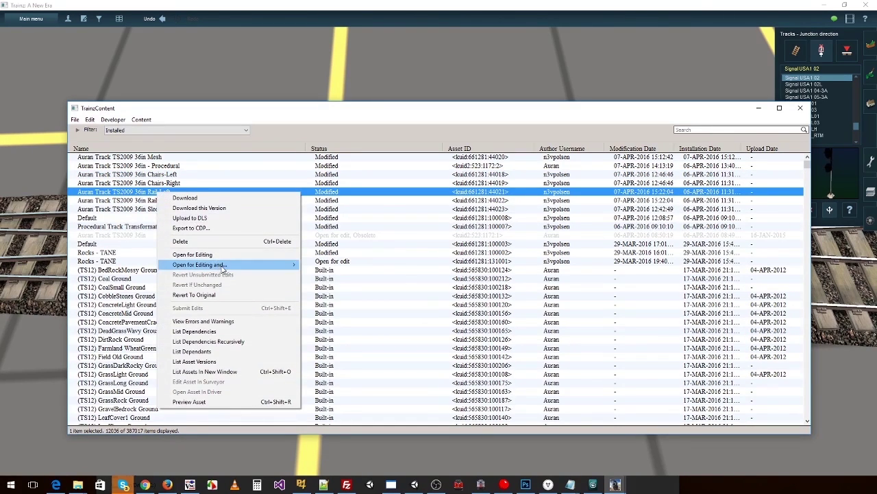
pyautogui.moveTo(223, 266)
pyautogui.click(337, 274)
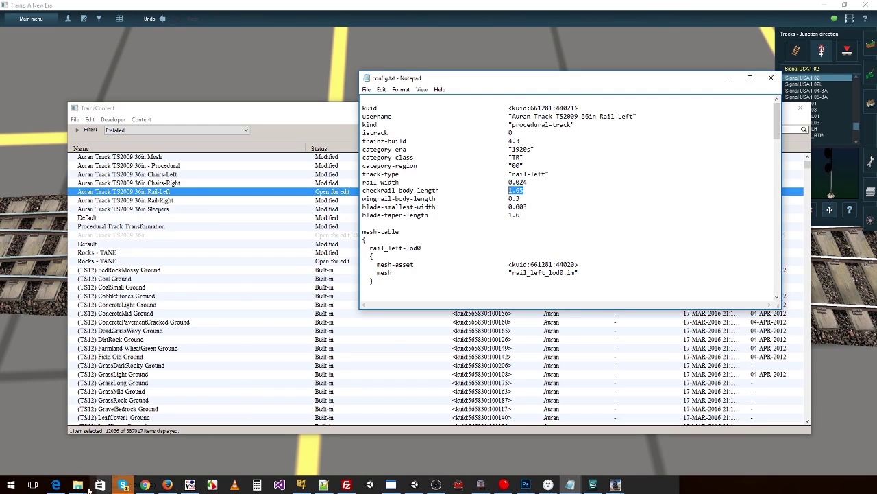
# Switch to the browser and read the Check Rails and Wing Rails sections of the procedural track wiki page
pyautogui.click(56, 485)
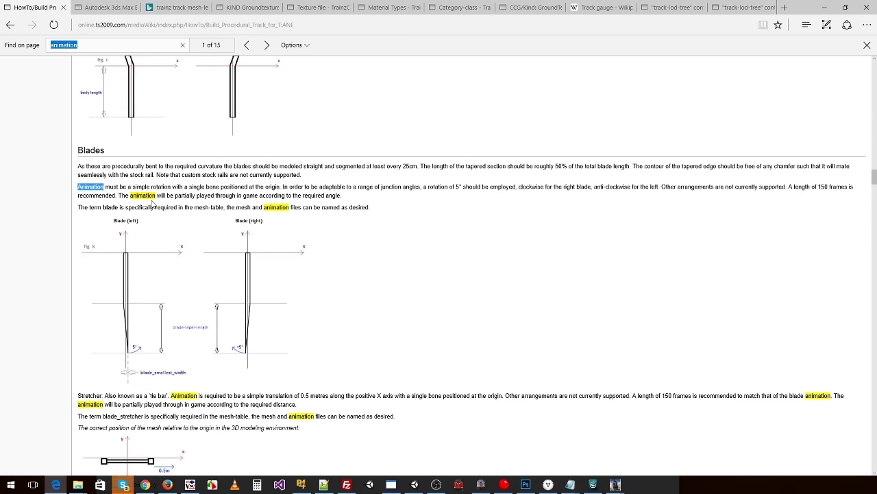
pyautogui.scroll(7, 152, 198)
pyautogui.scroll(-3, 155, 175)
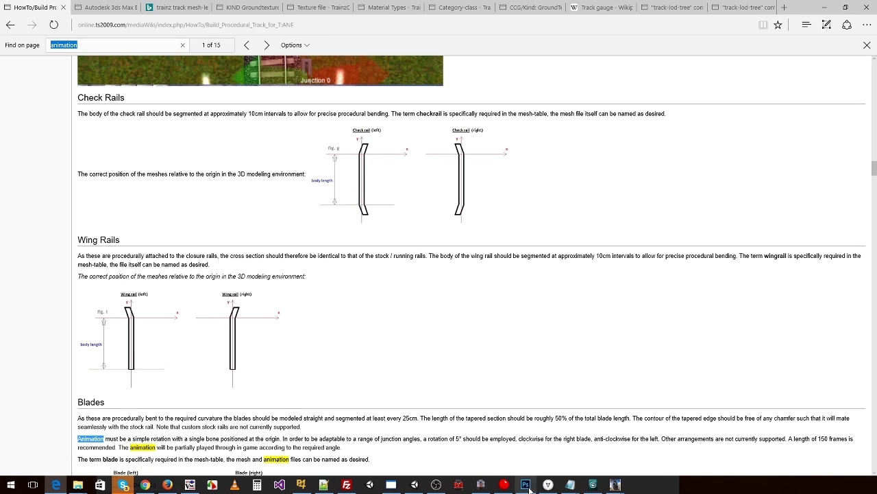
# Switch to 3ds Max, move the layer dialog aside and measure the right check rail's body length with a temporary box
pyautogui.click(592, 485)
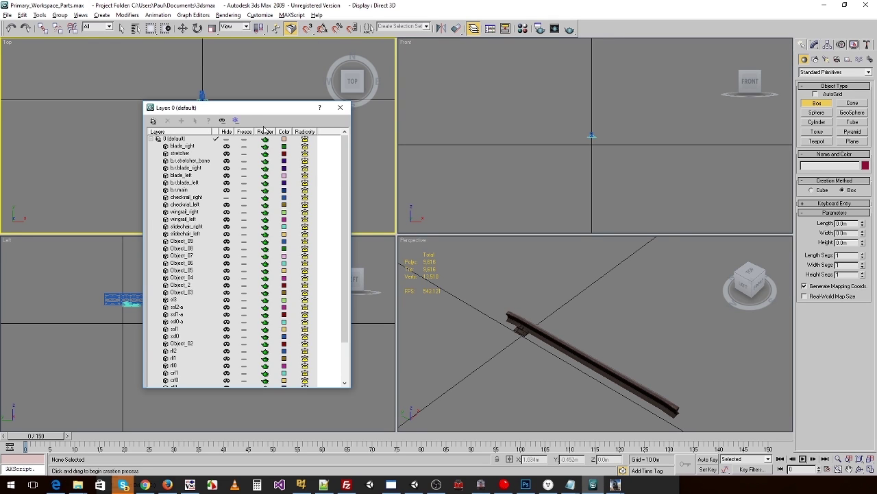
pyautogui.moveTo(239, 111); pyautogui.dragTo(400, 128)
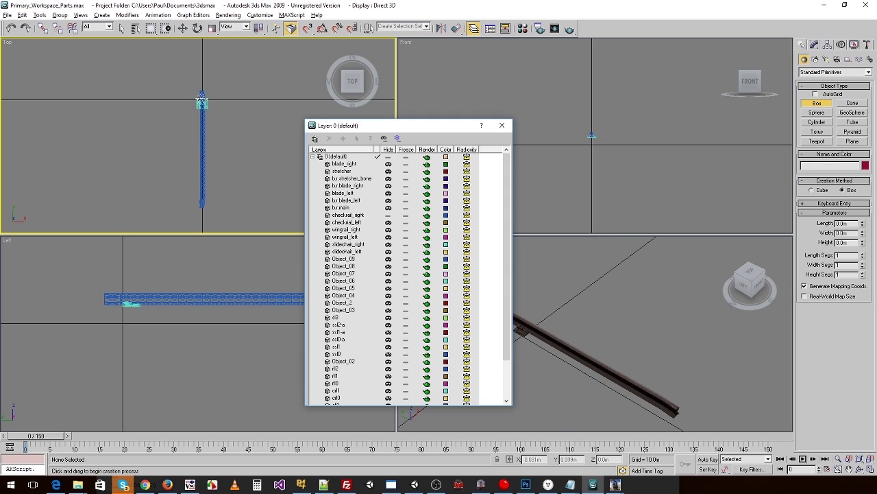
pyautogui.moveTo(211, 153); pyautogui.dragTo(212, 199)
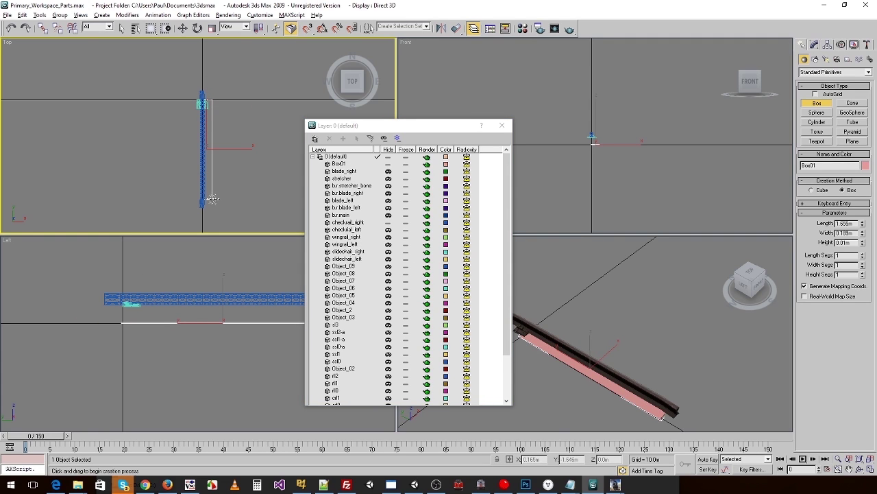
pyautogui.rightClick(236, 142)
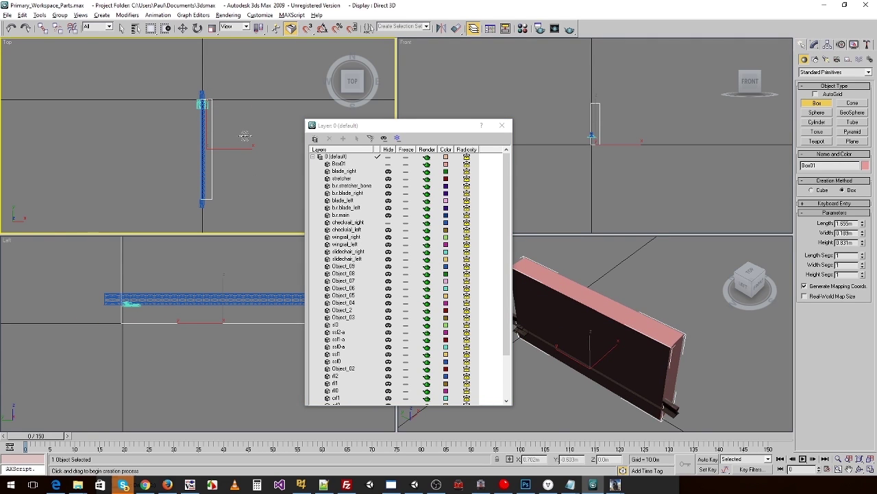
# Check wingrail-body-length in the config file, then unhide wingrail_right and hide checkrail_right in 3ds Max
pyautogui.hotkey('alt', 'Tab')
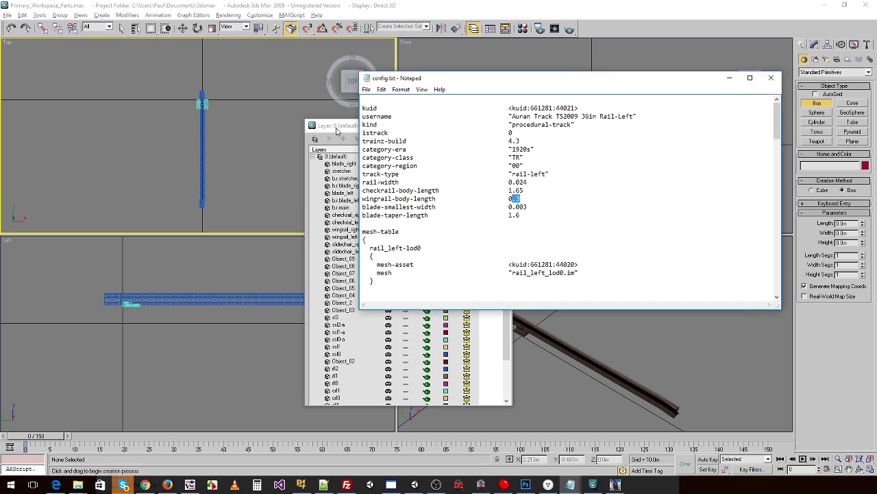
pyautogui.click(337, 131)
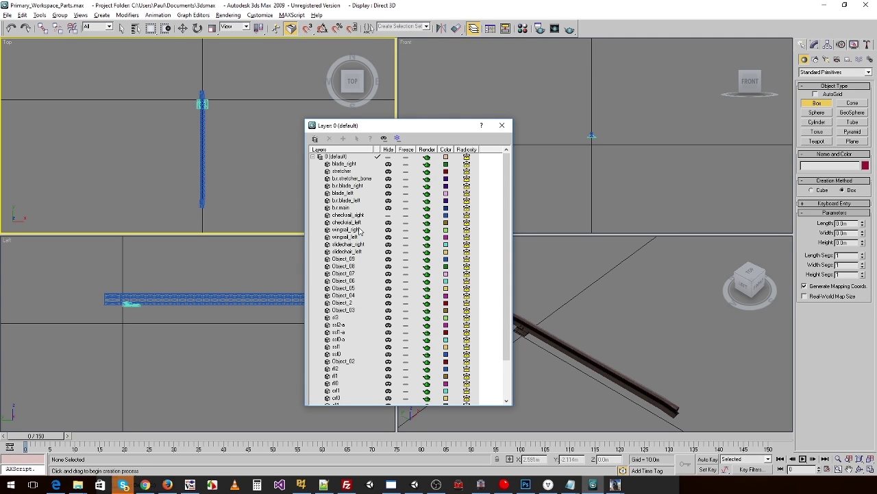
pyautogui.click(388, 231)
pyautogui.click(388, 216)
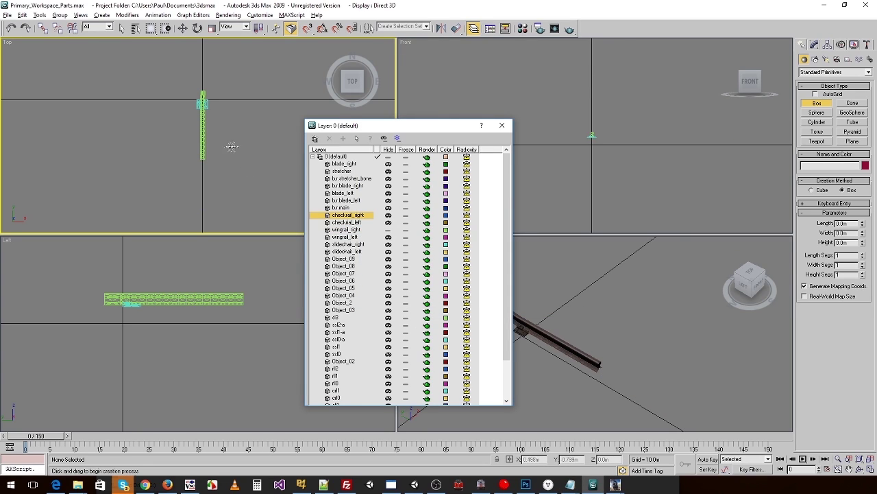
# Measure the right wing rail's body length with a temporary box, delete it and return to the config file's wingrail-body-length
pyautogui.scroll(3, 197, 106)
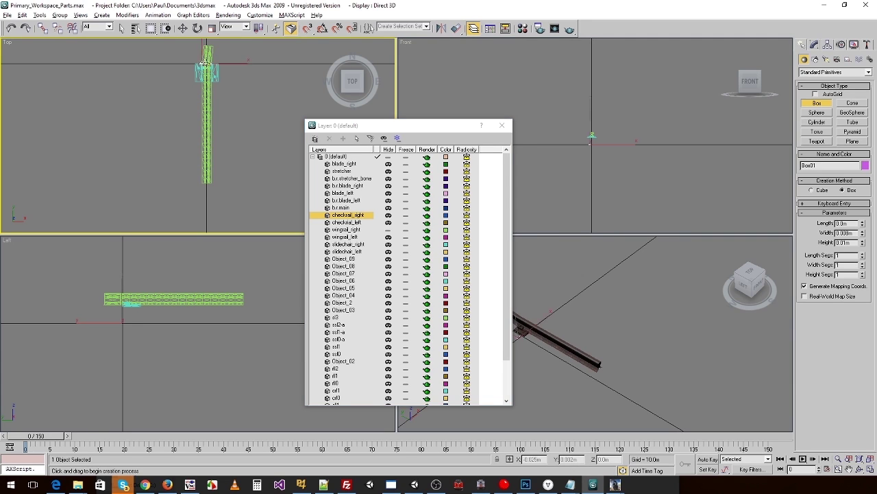
pyautogui.moveTo(219, 174); pyautogui.dragTo(220, 183)
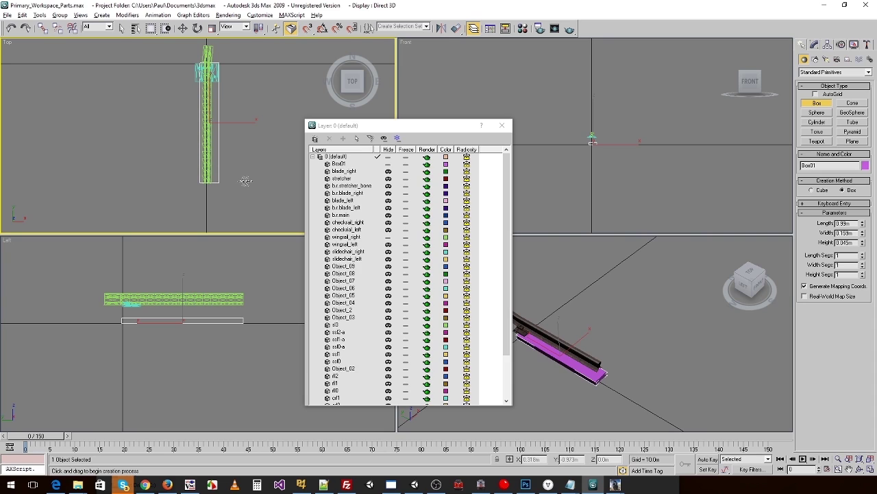
pyautogui.press('Delete')
pyautogui.hotkey('alt', 'Tab')
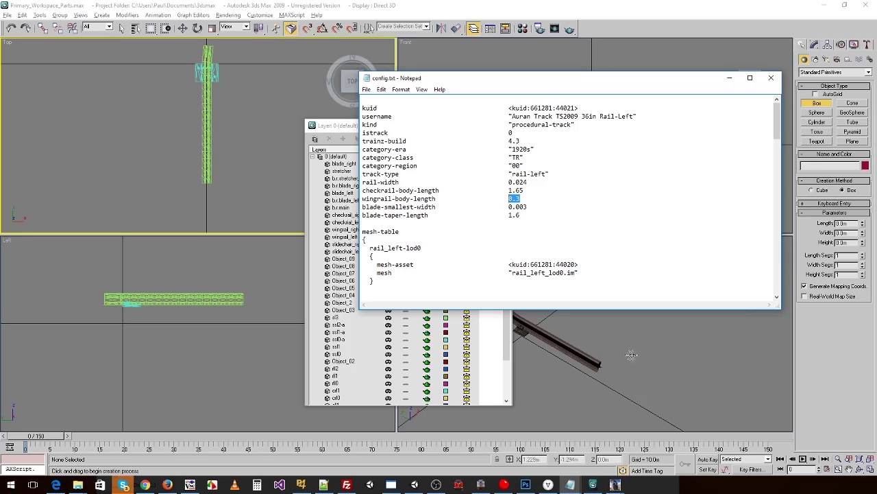
# Switch to the Trainz route editor and examine the wing rails and check rails at the junction's crossing
pyautogui.moveTo(623, 486)
pyautogui.click(685, 433)
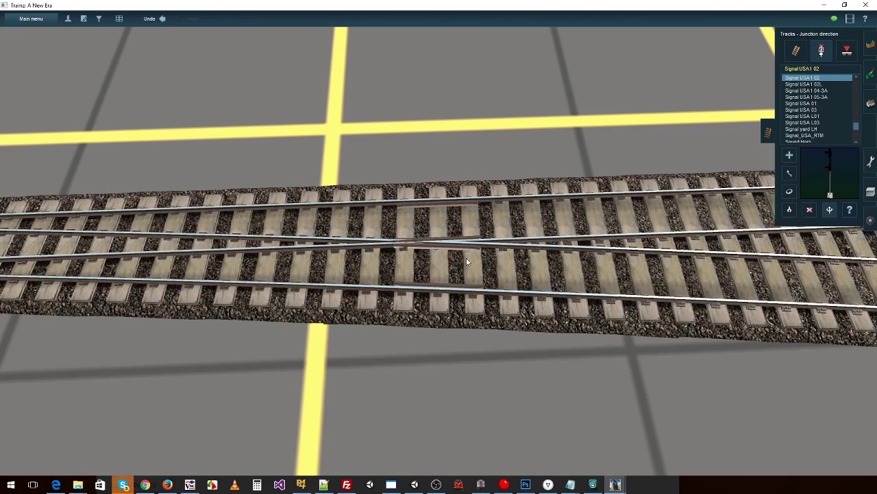
pyautogui.scroll(-5, 416, 254)
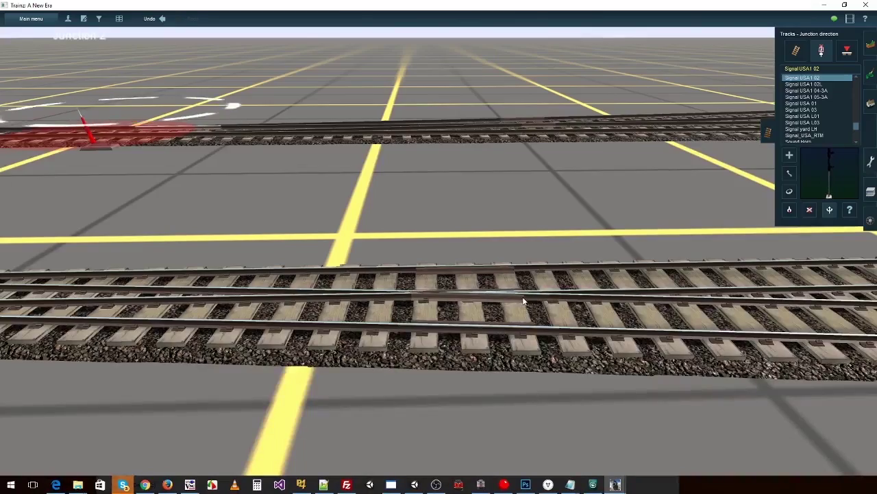
# Examine the wing rails and check rails at the crossing up close and from a low angle
pyautogui.scroll(4, 489, 303)
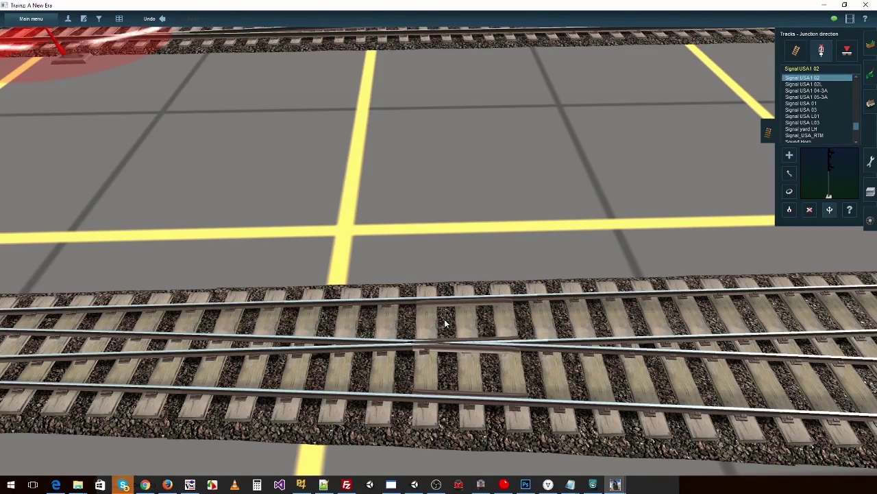
pyautogui.scroll(3, 469, 351)
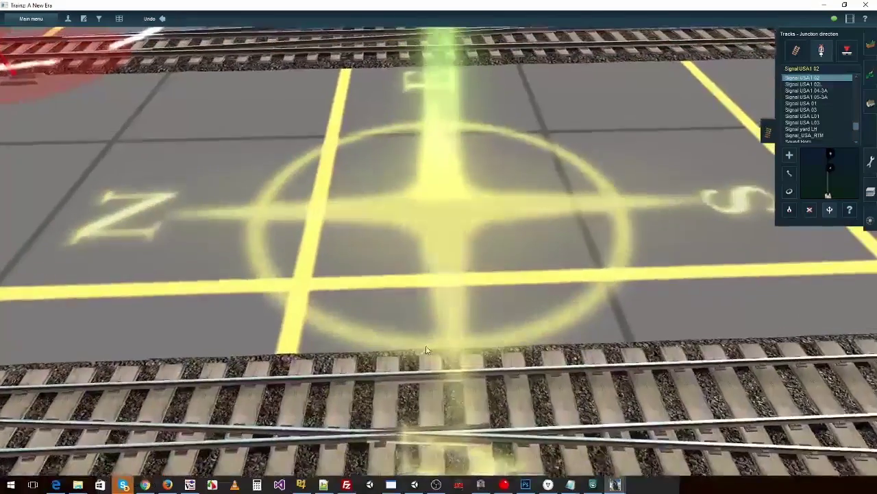
pyautogui.moveTo(426, 350); pyautogui.dragTo(368, 382, button='right')
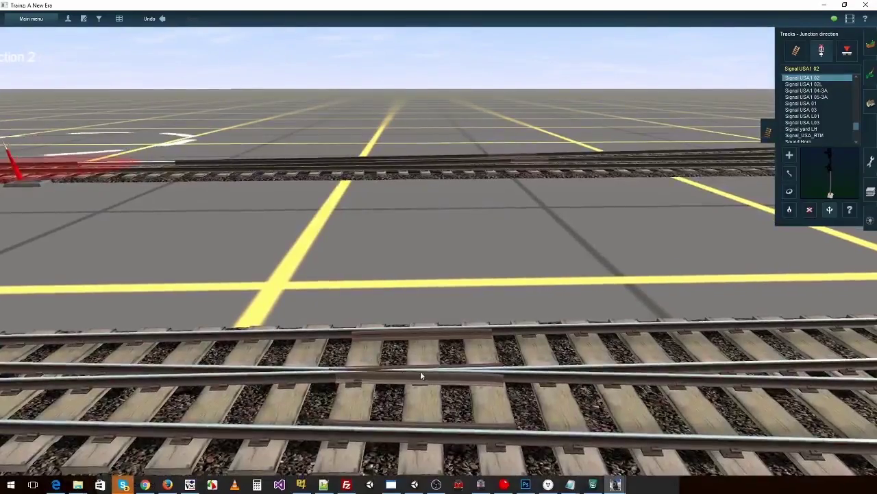
pyautogui.scroll(2, 381, 375)
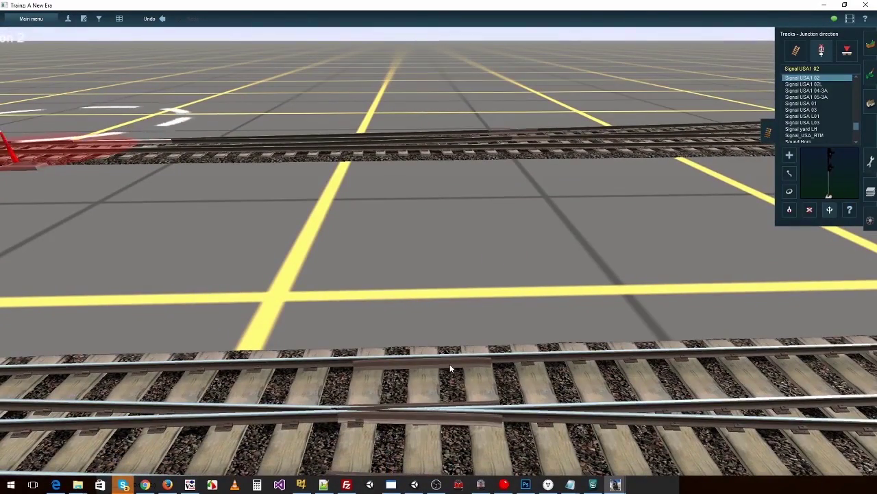
pyautogui.scroll(-4, 447, 364)
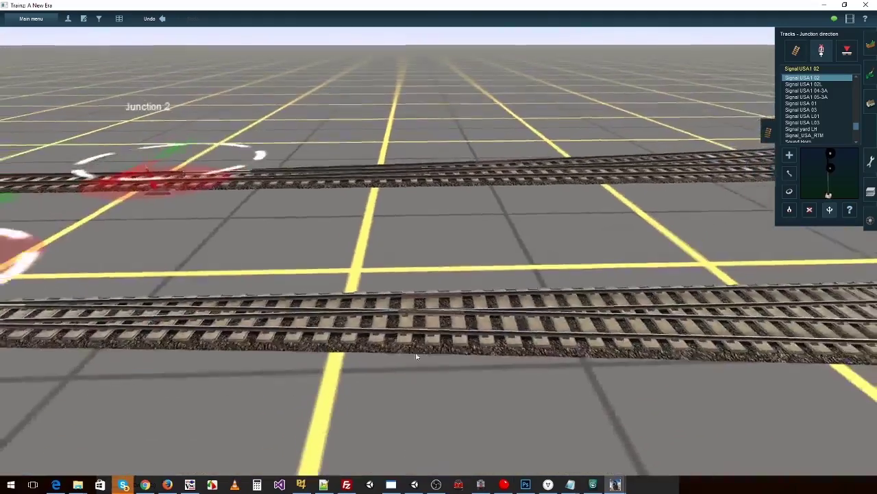
# Follow the track from the crossing to Junction 0 and examine its switch blades from several angles
pyautogui.rightClick(413, 303)
pyautogui.moveTo(382, 272); pyautogui.dragTo(394, 250, button='right')
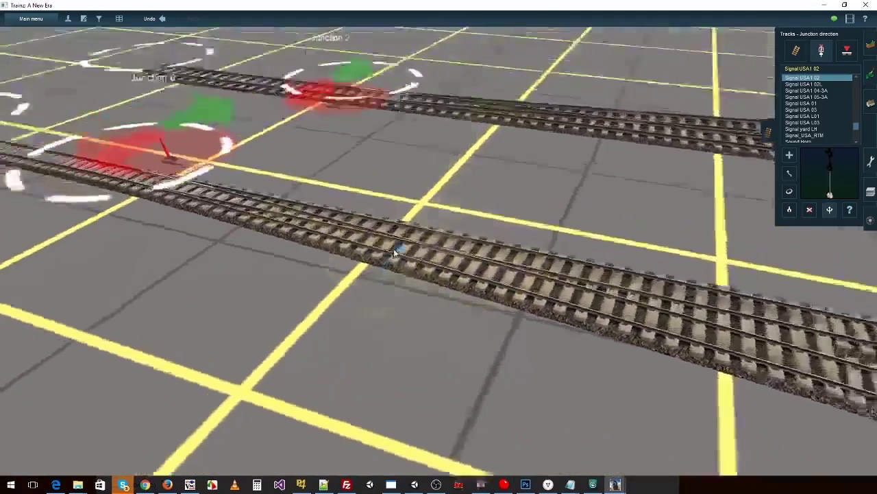
pyautogui.press('Left')
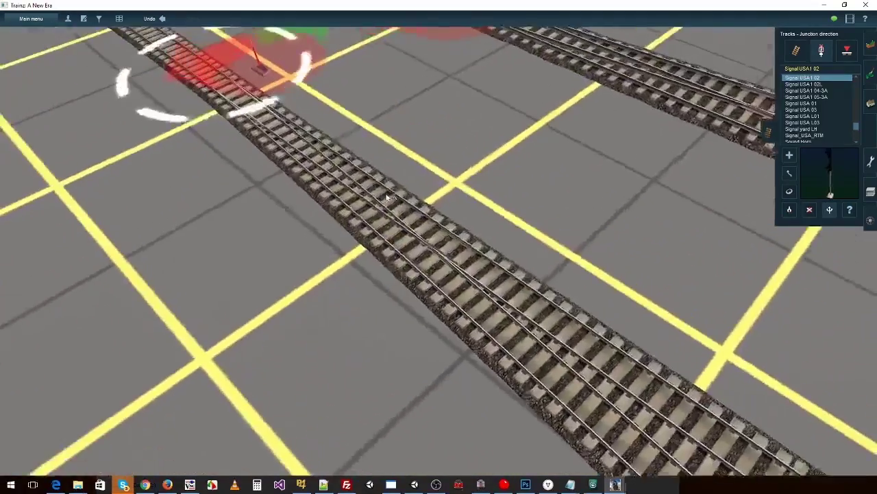
pyautogui.moveTo(388, 198); pyautogui.dragTo(494, 334, button='right')
pyautogui.press('Left')
pyautogui.rightClick(617, 295)
pyautogui.press('Left')
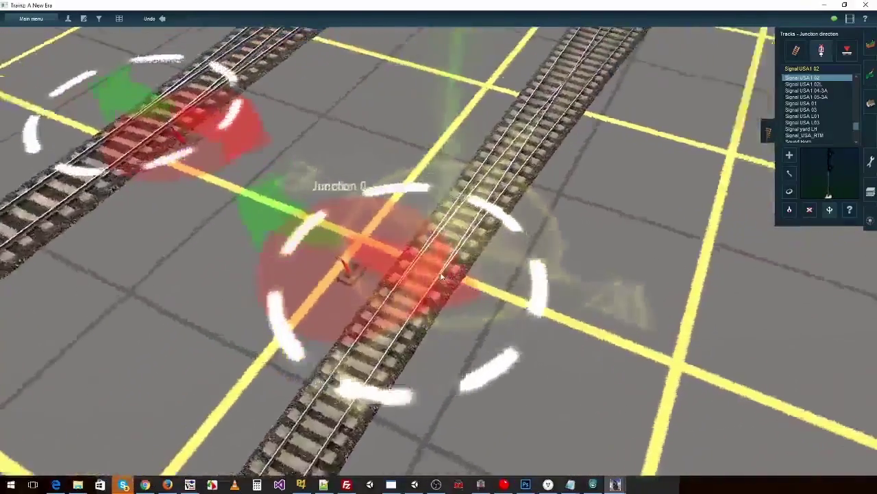
pyautogui.scroll(4, 444, 274)
pyautogui.press('Down')
pyautogui.press('Left')
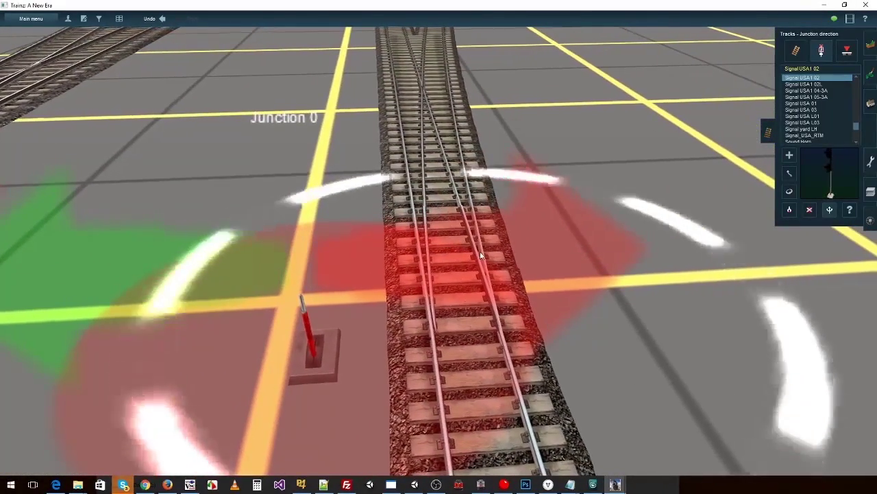
pyautogui.press('Right')
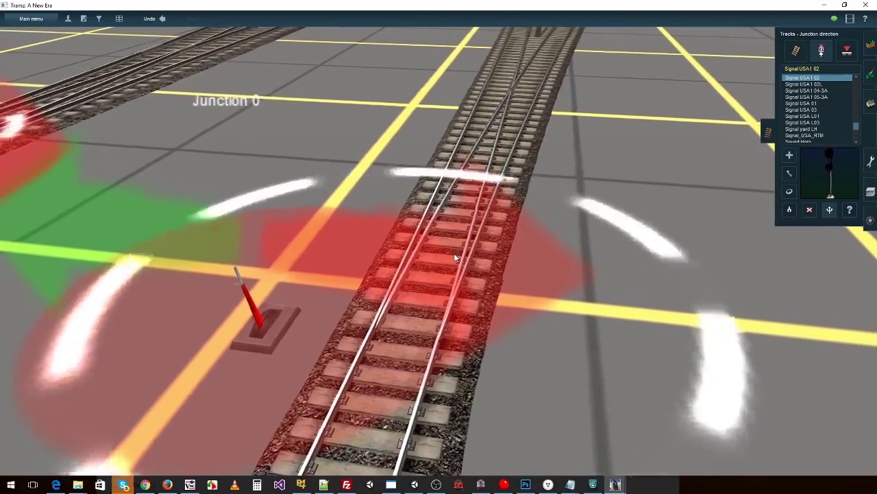
pyautogui.press('Right')
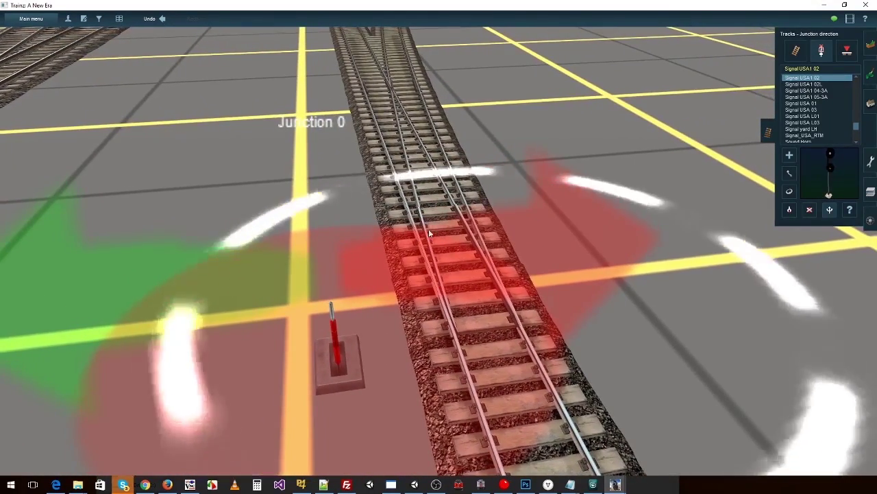
pyautogui.press('Right')
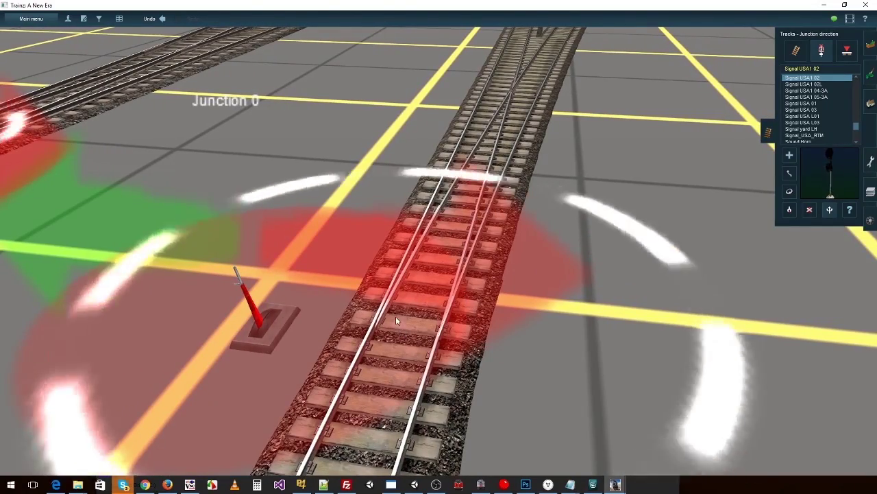
pyautogui.press('Left')
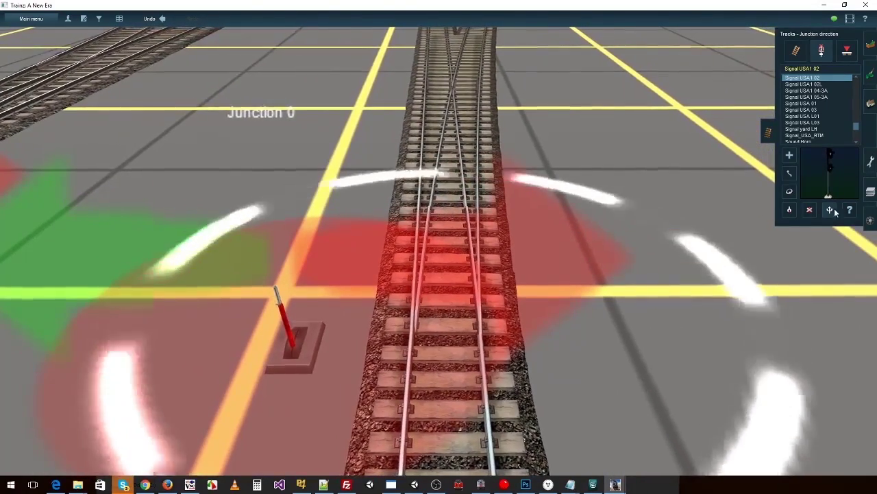
# Throw Junction 0 back and forth repeatedly to watch its switch blades move
pyautogui.click(455, 285)
pyautogui.click(458, 284)
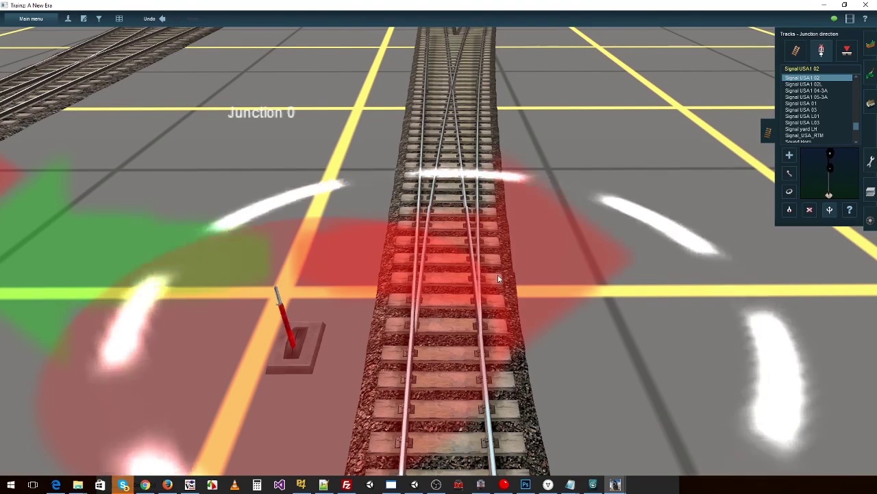
pyautogui.click(499, 277)
pyautogui.click(498, 277)
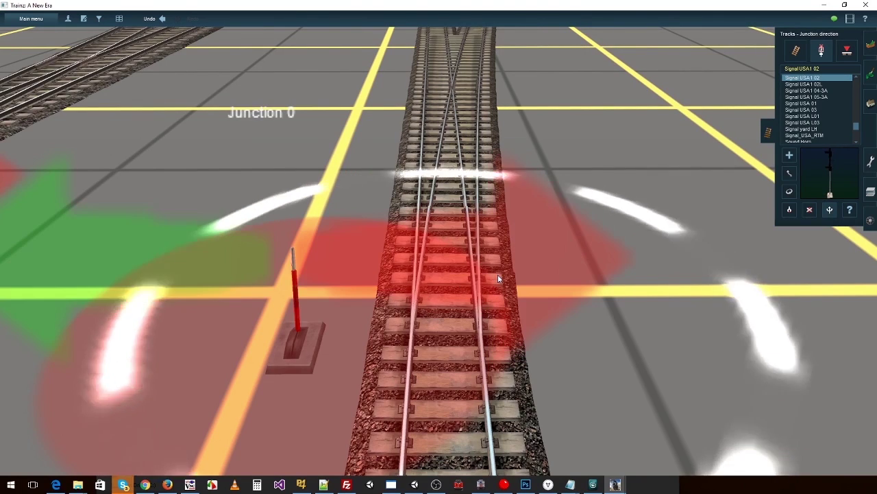
# Switch to 3ds Max, move the layer dialog aside and hide wingrail_right and the other object still visible
pyautogui.click(593, 485)
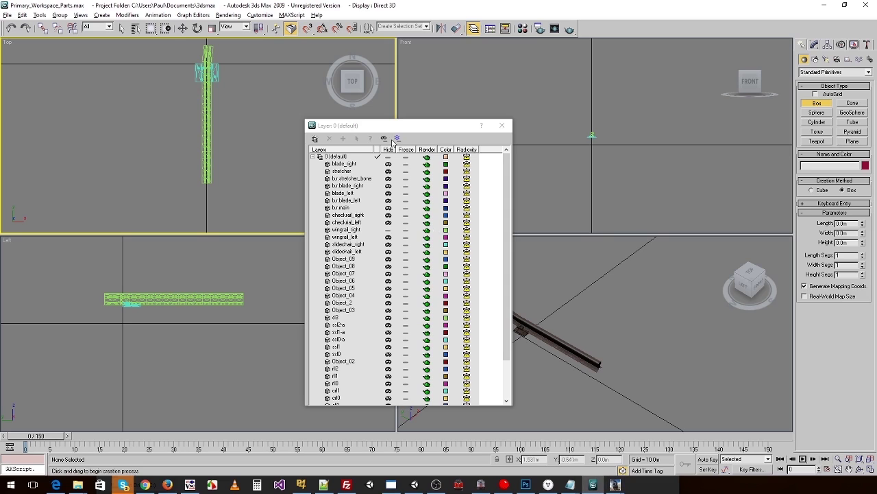
pyautogui.moveTo(403, 129); pyautogui.dragTo(236, 129)
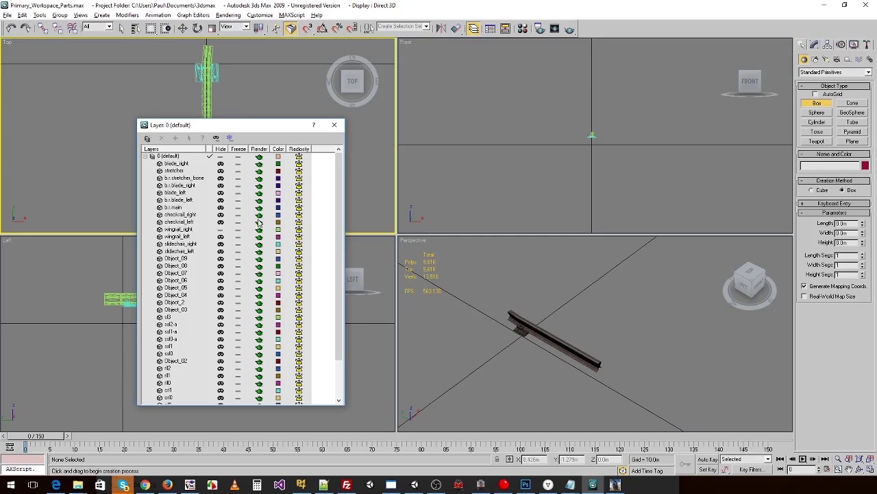
pyautogui.click(220, 229)
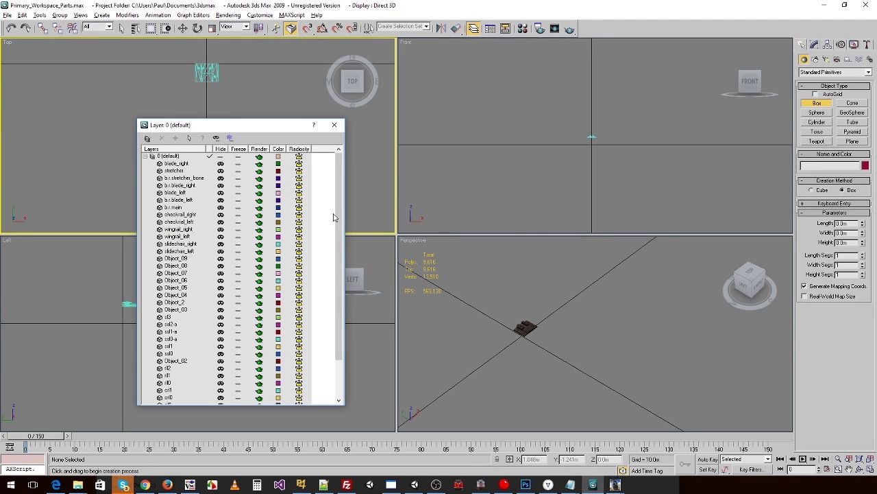
pyautogui.click(482, 485)
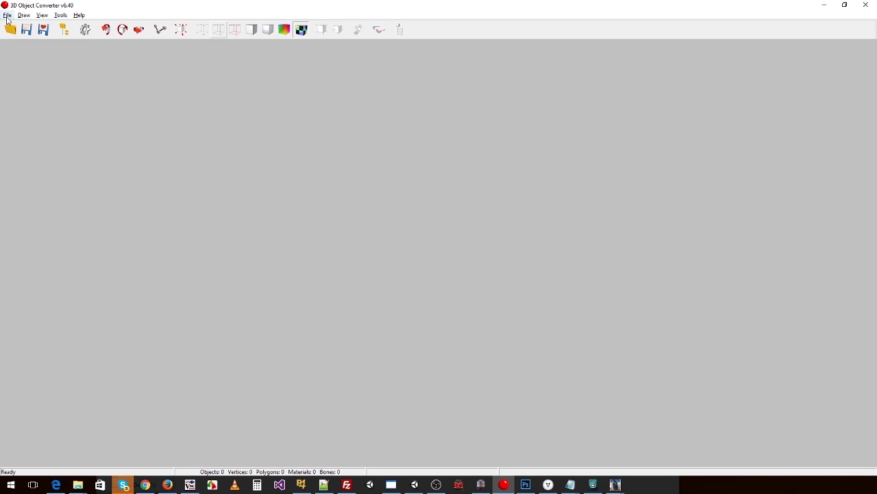
pyautogui.click(826, 5)
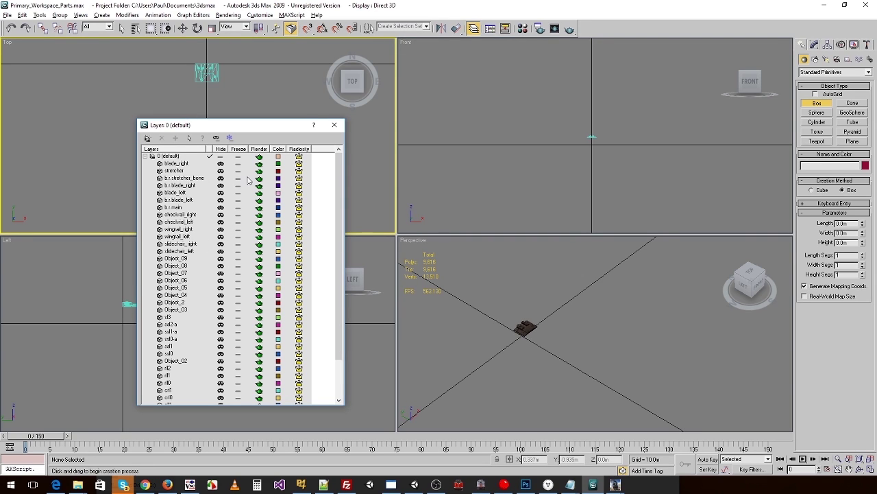
pyautogui.scroll(-2, 244, 342)
pyautogui.click(220, 397)
pyautogui.scroll(2, 220, 384)
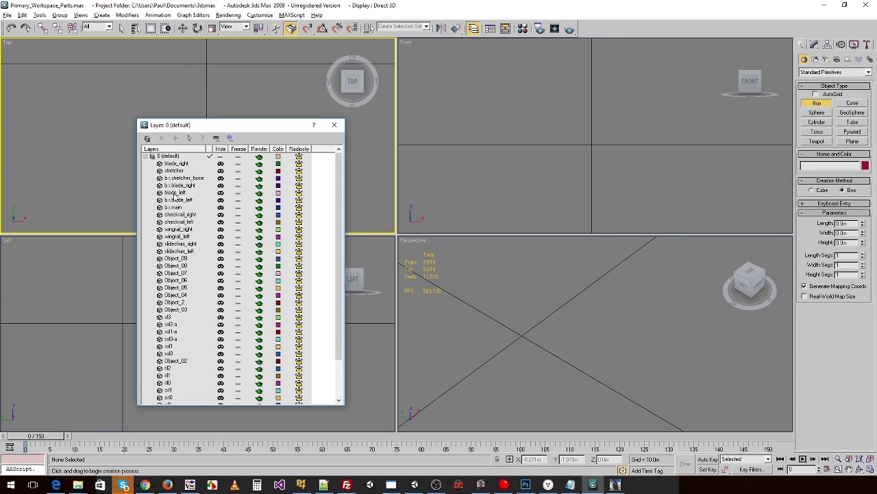
# Unhide blade_left and the b.r.main dummy in the 3ds Max scene
pyautogui.click(220, 192)
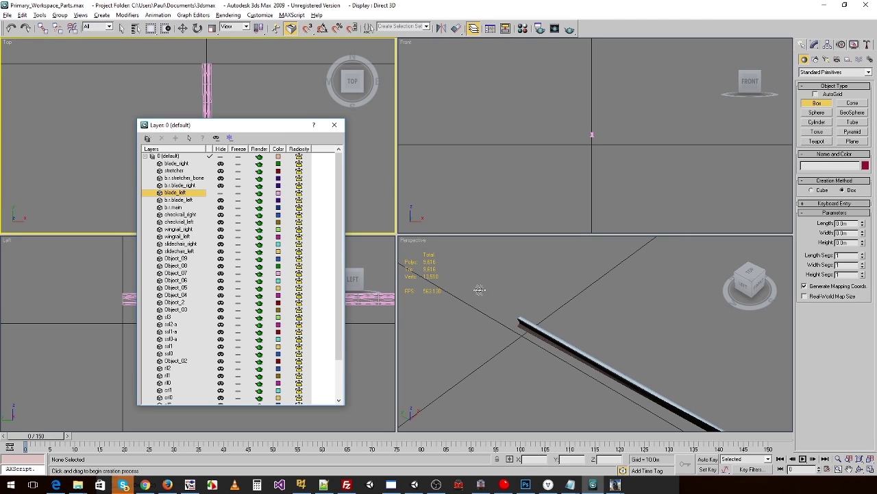
pyautogui.moveTo(571, 339); pyautogui.dragTo(507, 287, button='middle')
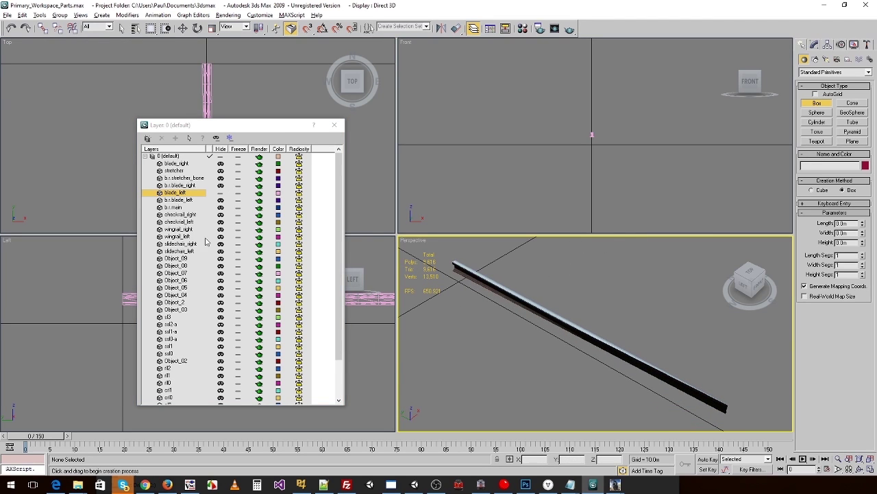
pyautogui.click(221, 207)
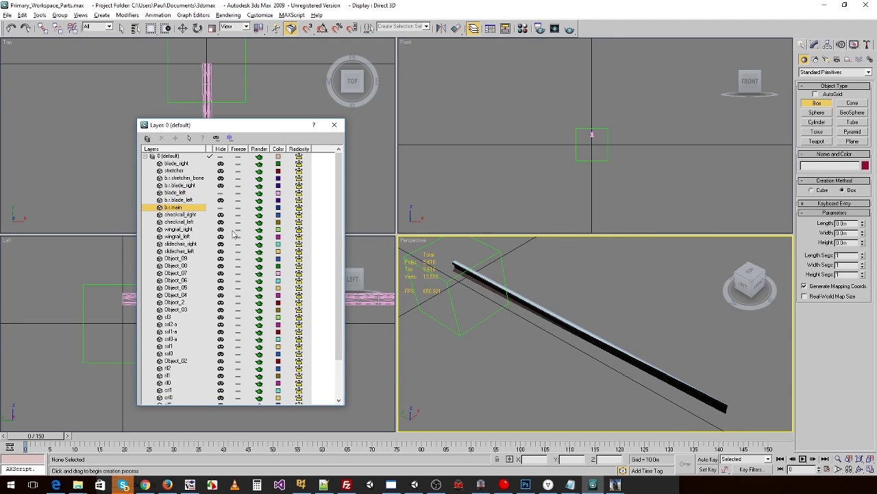
pyautogui.moveTo(457, 304); pyautogui.dragTo(516, 330, button='middle')
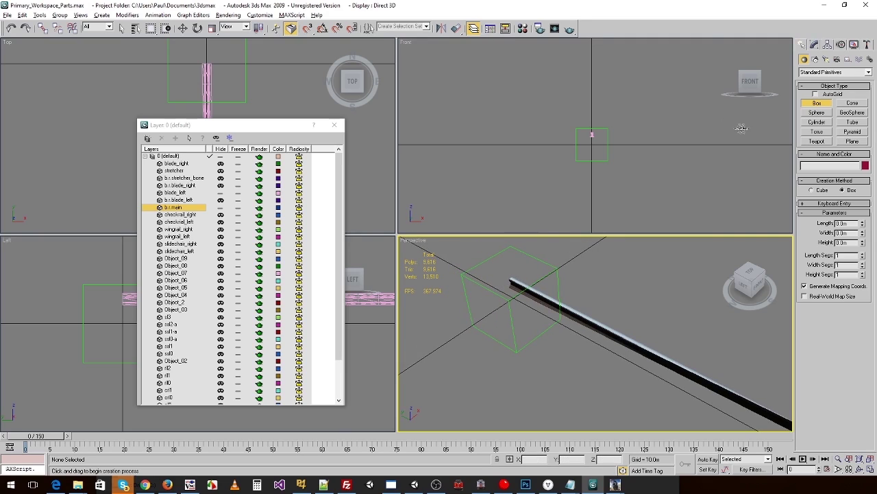
# Create a temporary Dummy helper beside b.r.main in the Front view, inspect it in Perspective and delete it
pyautogui.click(826, 59)
pyautogui.click(837, 60)
pyautogui.click(859, 60)
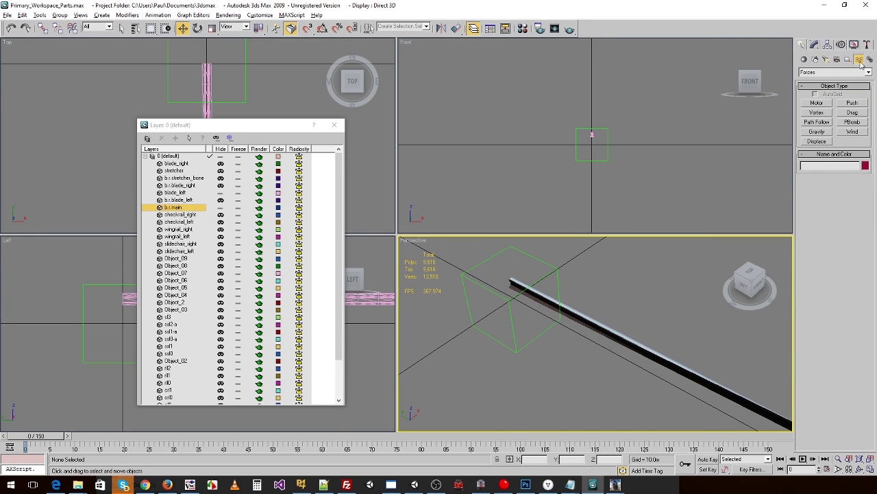
pyautogui.click(870, 60)
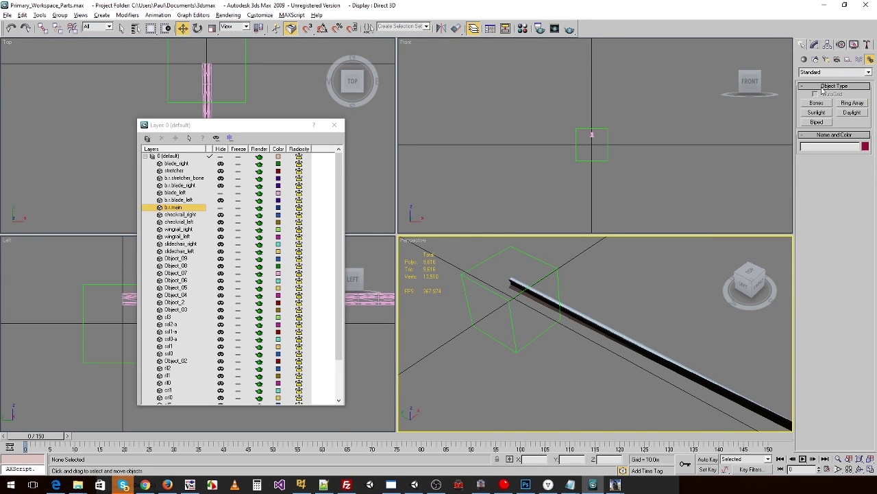
pyautogui.click(848, 60)
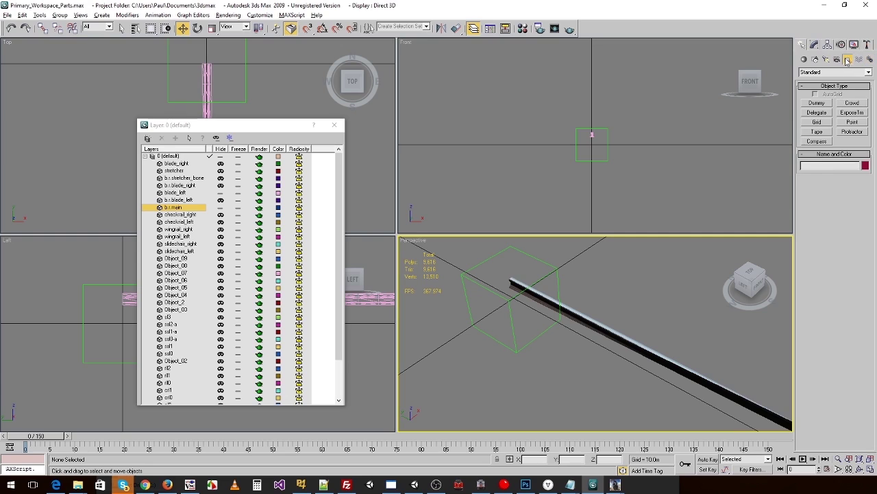
pyautogui.click(817, 103)
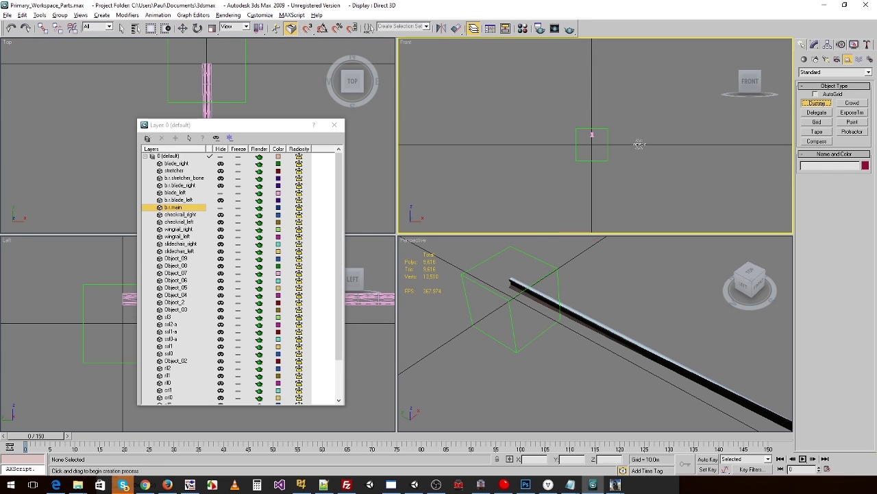
pyautogui.moveTo(639, 142); pyautogui.dragTo(651, 154)
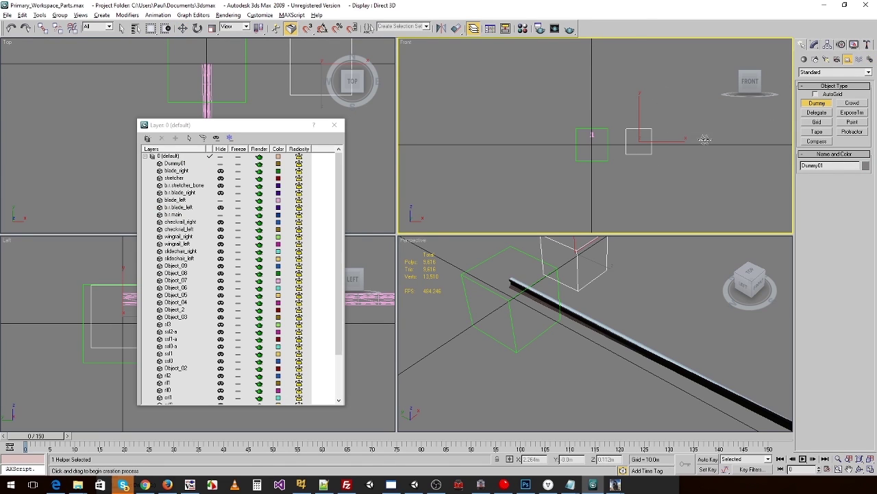
pyautogui.moveTo(608, 163); pyautogui.dragTo(580, 170, button='middle')
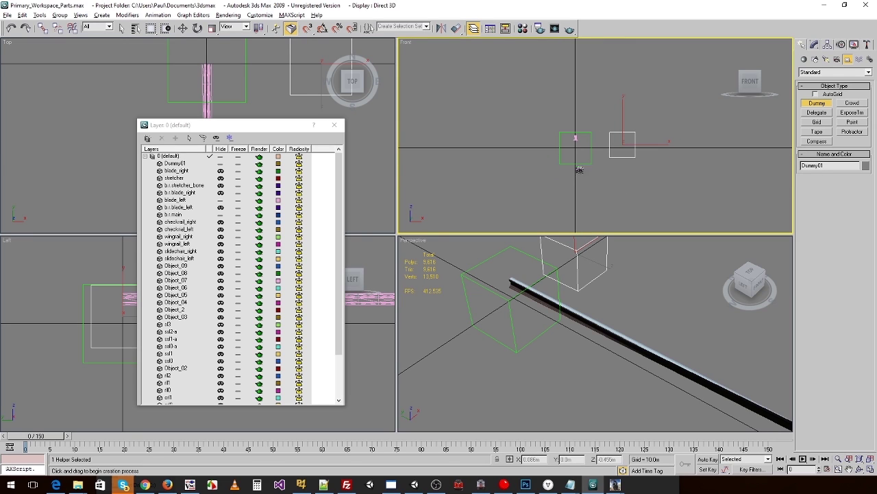
pyautogui.press('w')
pyautogui.moveTo(603, 303); pyautogui.dragTo(610, 337, button='middle')
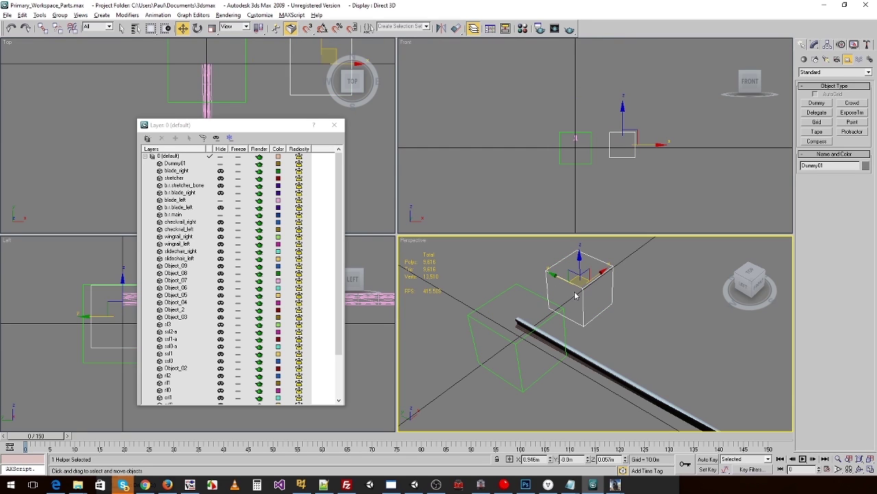
pyautogui.press('Delete')
# Select the b.r.main dummy at the origin and examine its object name, including the prefix
pyautogui.click(575, 141)
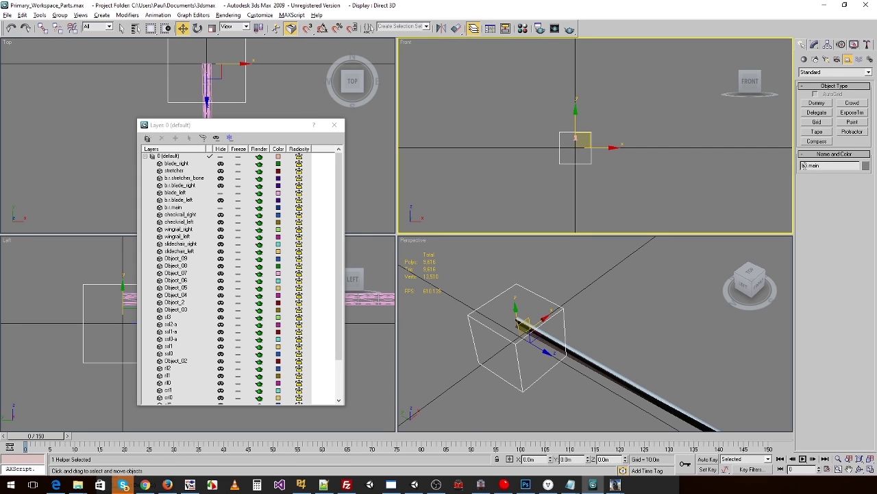
pyautogui.moveTo(811, 165); pyautogui.dragTo(818, 165)
pyautogui.click(810, 165)
pyautogui.moveTo(810, 165); pyautogui.dragTo(801, 165)
pyautogui.click(812, 165)
pyautogui.moveTo(603, 161); pyautogui.dragTo(606, 156, button='middle')
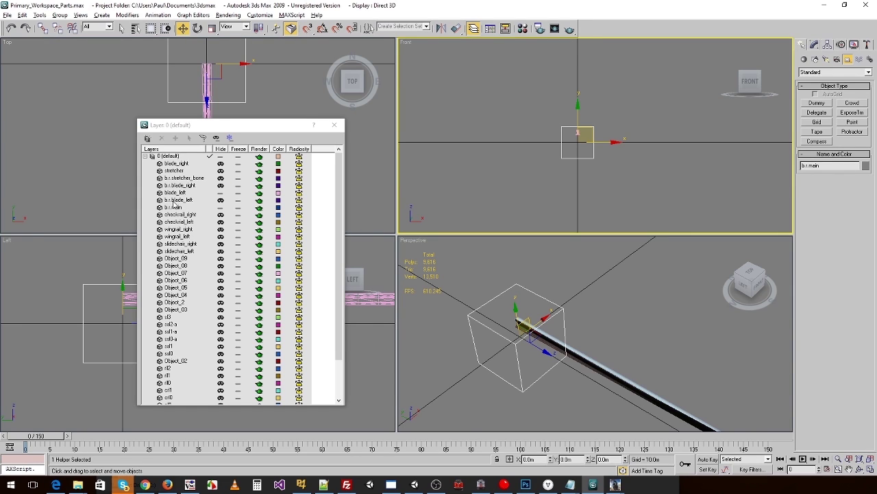
# Unhide the b.r.blade_left dummy and inspect it beside the b.r.main dummy in the Perspective view
pyautogui.click(221, 200)
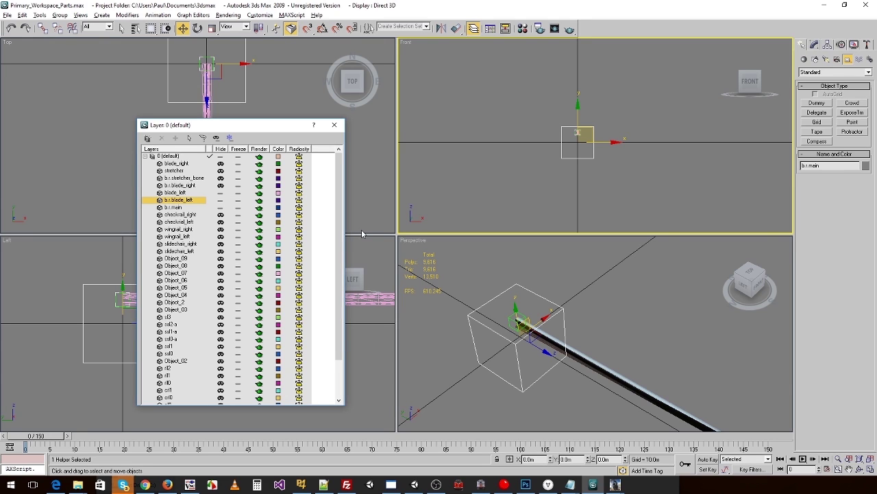
pyautogui.moveTo(547, 320); pyautogui.dragTo(543, 320, button='middle')
pyautogui.keyDown('alt'); pyautogui.moveTo(674, 286); pyautogui.dragTo(594, 356, button='middle'); pyautogui.keyUp('alt')
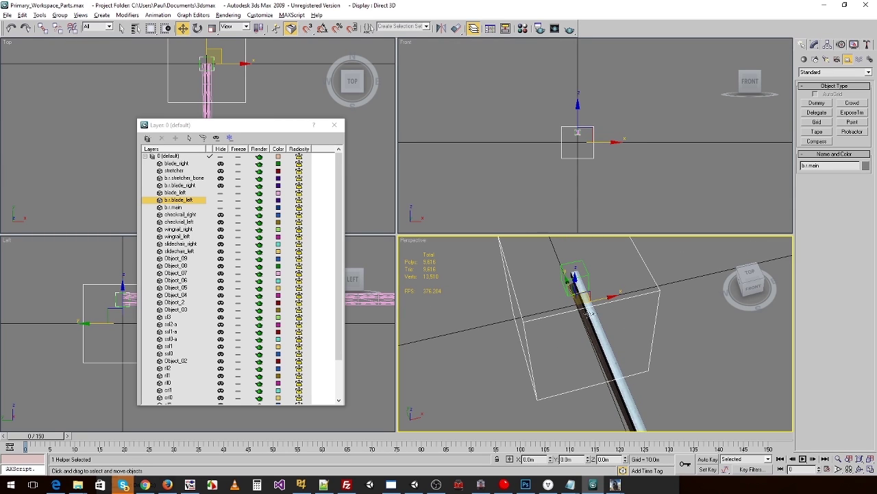
pyautogui.keyDown('alt'); pyautogui.moveTo(590, 313); pyautogui.dragTo(549, 306, button='middle'); pyautogui.keyUp('alt')
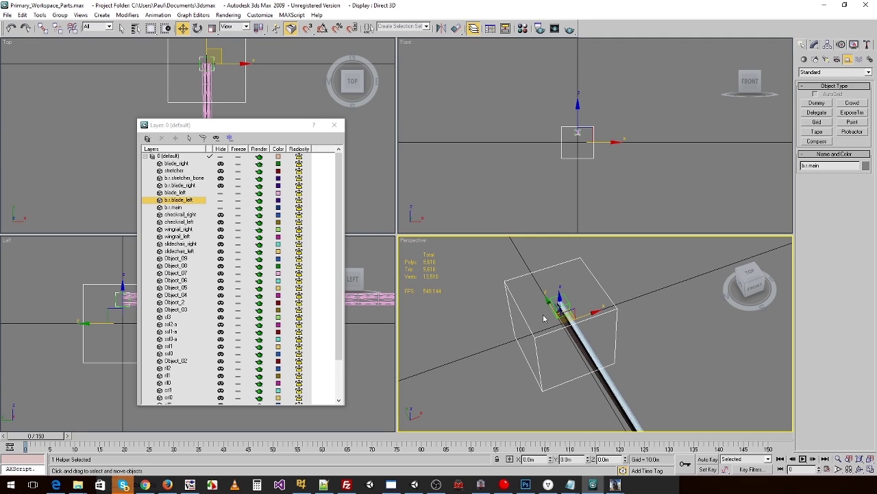
# Examine the scene hierarchy linking b.r.main, b.r.blade_left and the blade_left mesh, leaving the selection as it is
pyautogui.press('h')
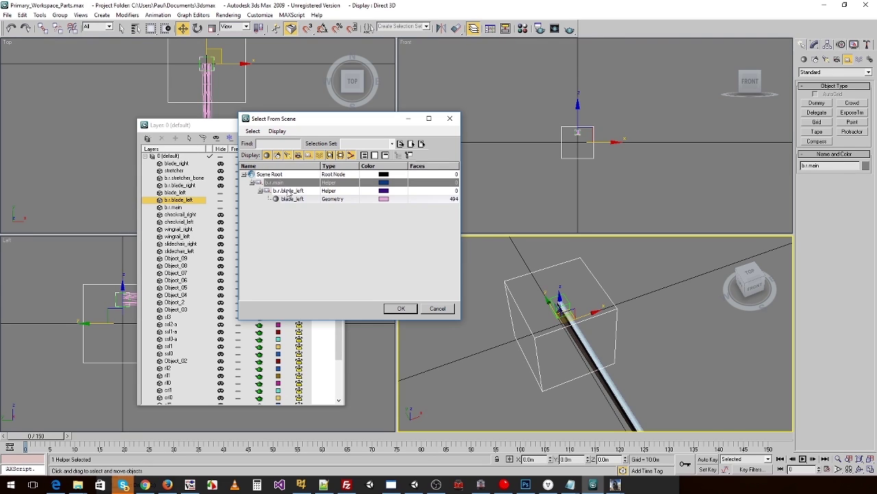
pyautogui.click(288, 193)
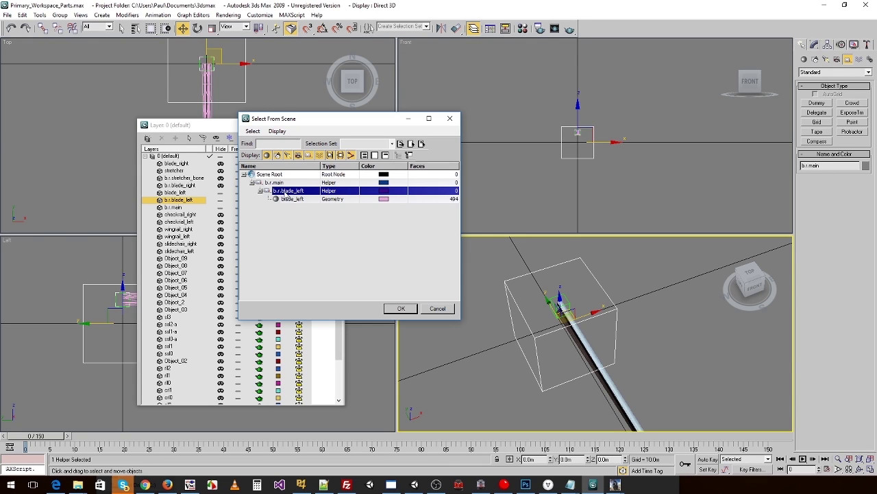
pyautogui.click(292, 200)
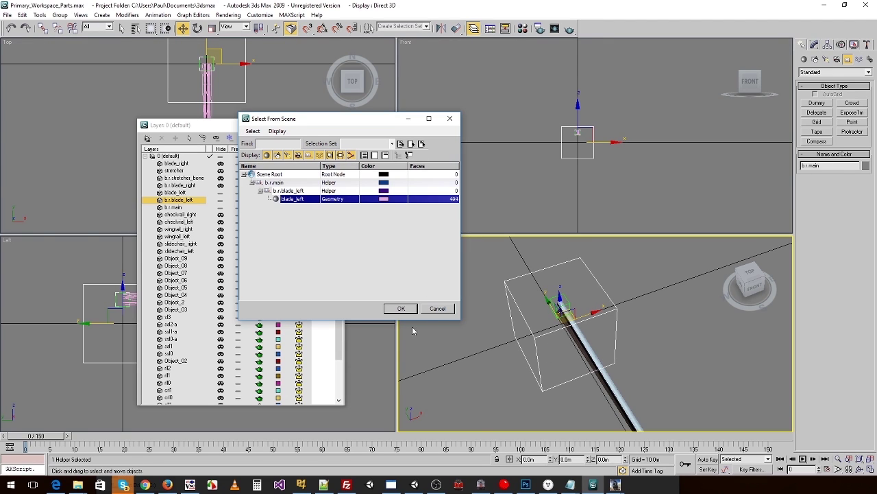
pyautogui.click(436, 308)
# Select the b.r.blade_left dummy and preview the blade's rotation by scrubbing to frame 67 and back to frame 0
pyautogui.click(567, 304)
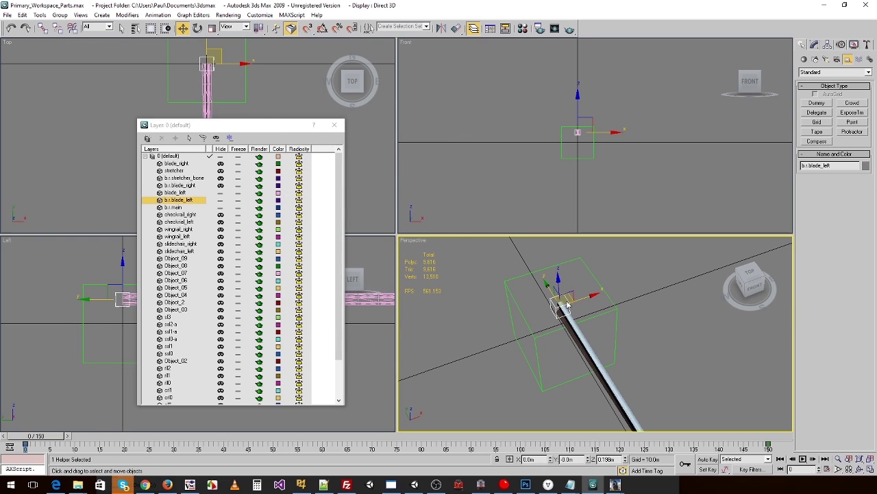
pyautogui.moveTo(32, 436); pyautogui.dragTo(356, 441)
pyautogui.press('w')
pyautogui.moveTo(604, 337); pyautogui.dragTo(584, 303, button='middle')
pyautogui.scroll(-4, 577, 310)
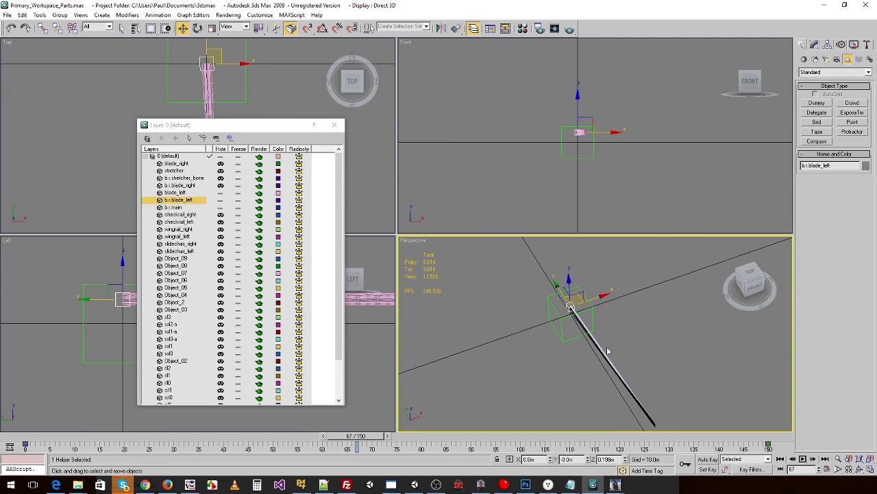
pyautogui.moveTo(608, 351); pyautogui.dragTo(536, 316, button='middle')
pyautogui.press('/')
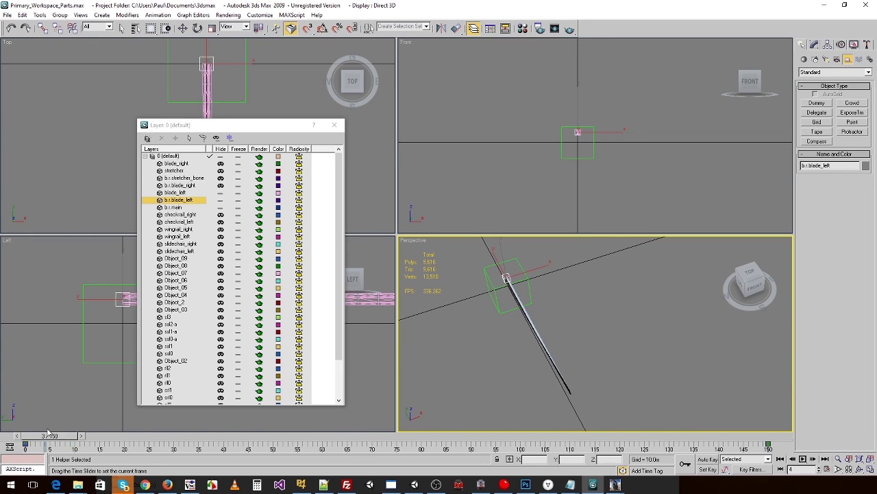
pyautogui.press('/')
# Switch to the procedural track wiki page in Edge and read the Blades section's animation requirements on the bone's position
pyautogui.click(55, 484)
pyautogui.scroll(5, 120, 325)
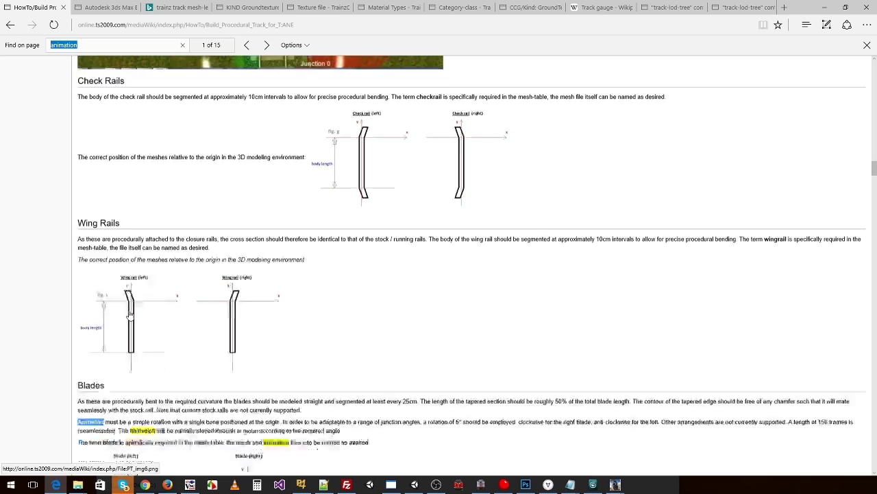
pyautogui.scroll(-7, 171, 290)
pyautogui.scroll(-3, 176, 290)
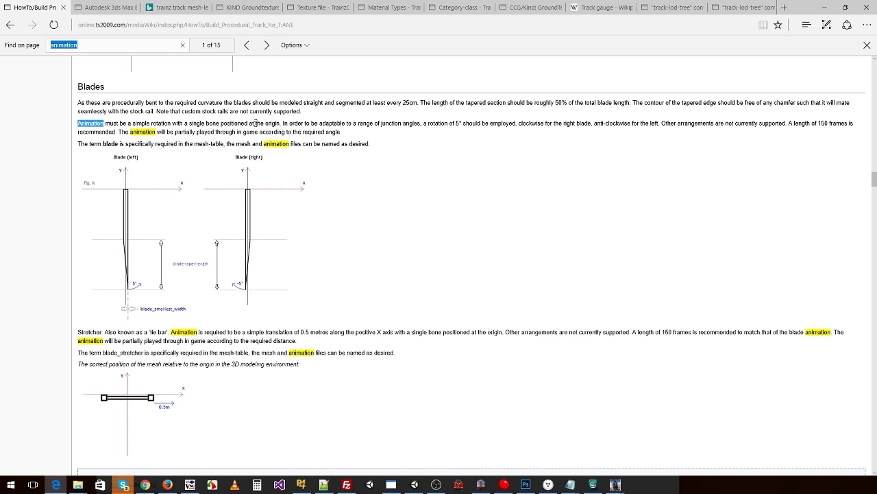
pyautogui.click(277, 124)
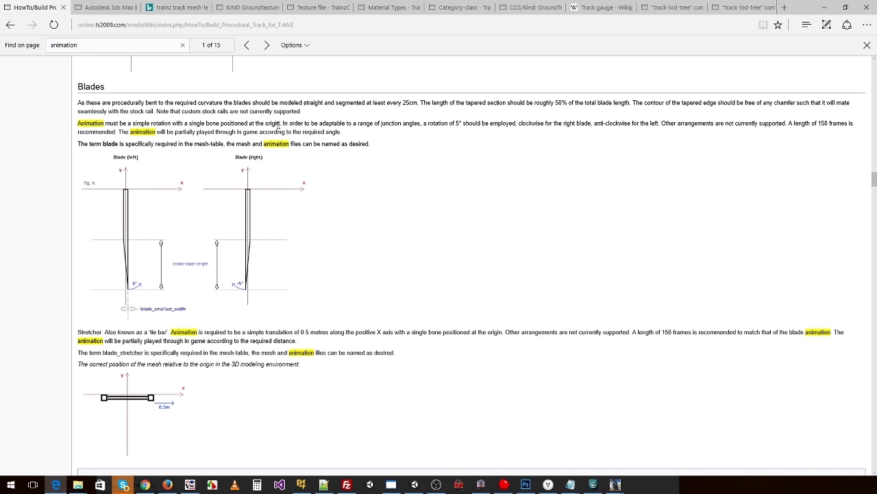
# Compare the 3ds Max blade with the wiki's Blades section and highlight the phrase "5° should be employed"
pyautogui.click(593, 485)
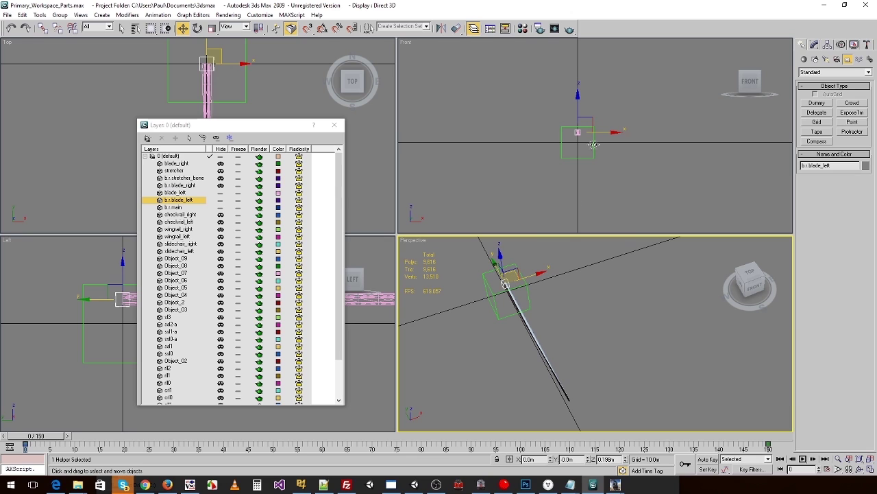
pyautogui.hotkey('alt', 'Tab')
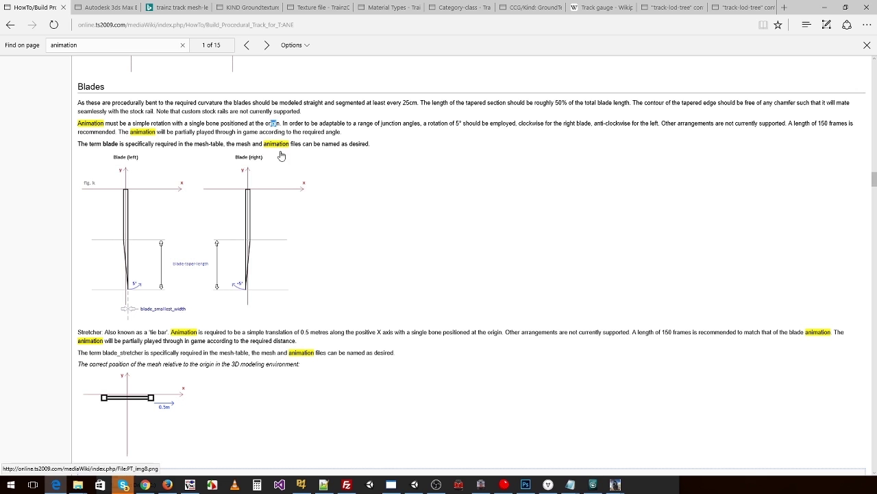
pyautogui.click(291, 123)
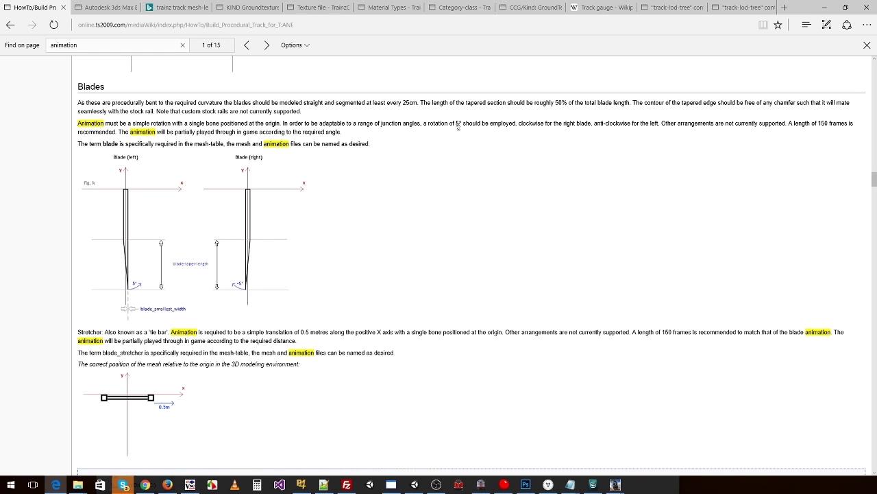
pyautogui.moveTo(463, 123); pyautogui.dragTo(507, 123)
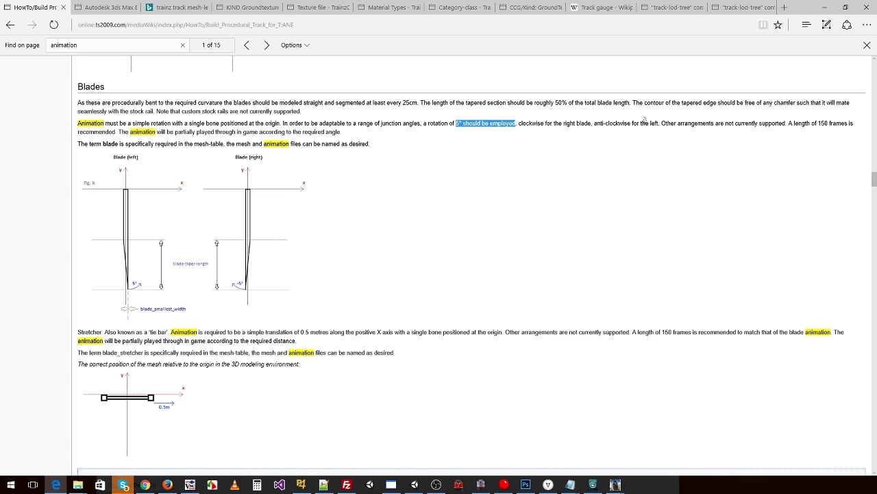
# Switch to 3ds Max and scrub the left blade's animation to frame 150, then back to frame 0
pyautogui.hotkey('alt', 'Tab')
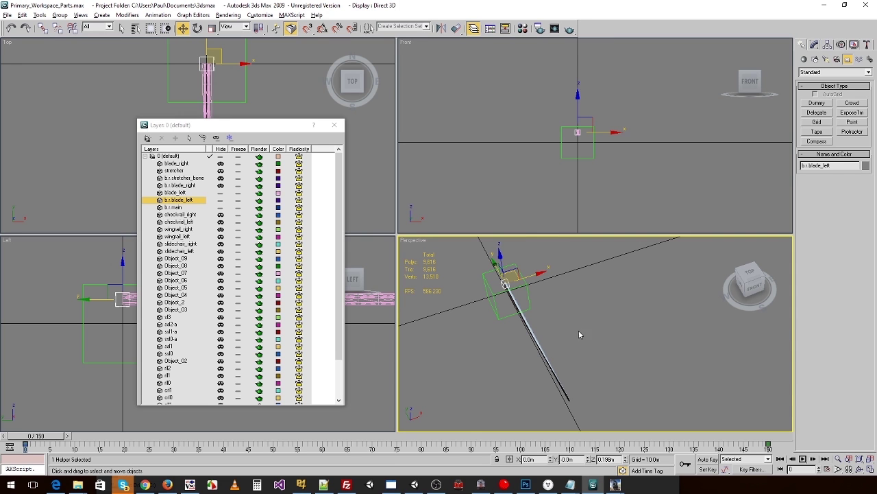
pyautogui.moveTo(46, 436); pyautogui.dragTo(796, 409)
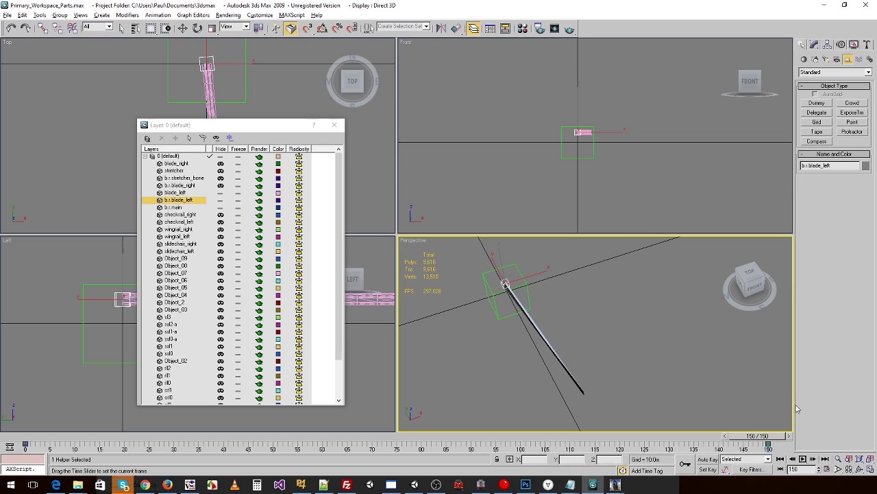
pyautogui.press('w')
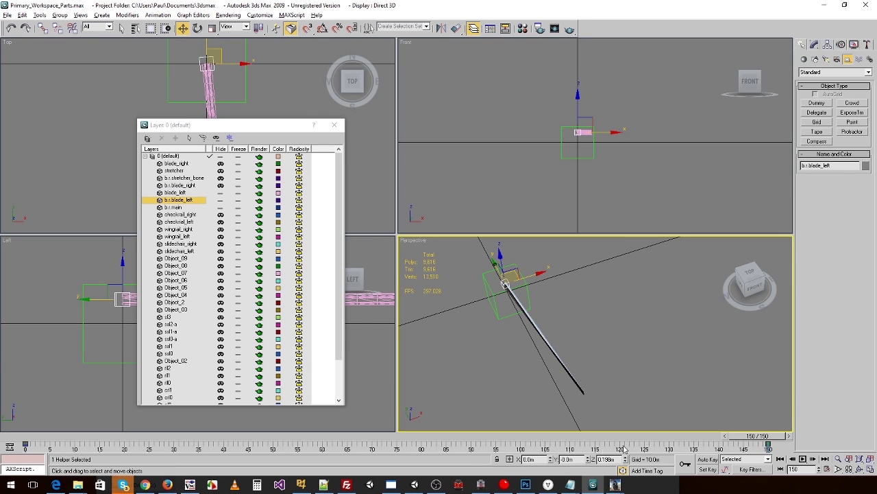
pyautogui.moveTo(771, 436); pyautogui.dragTo(32, 412)
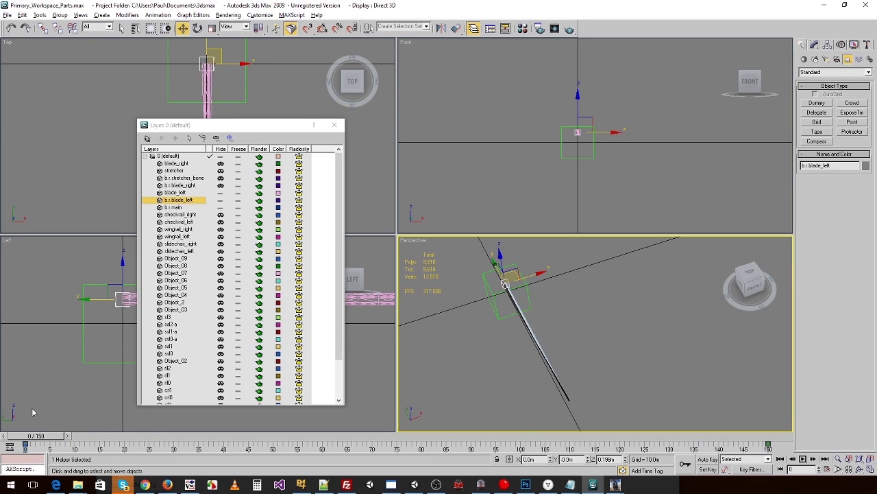
# Check the blade in 3ds Max against the wiki's text on rotation direction and partial animation playback
pyautogui.hotkey('alt', 'Tab')
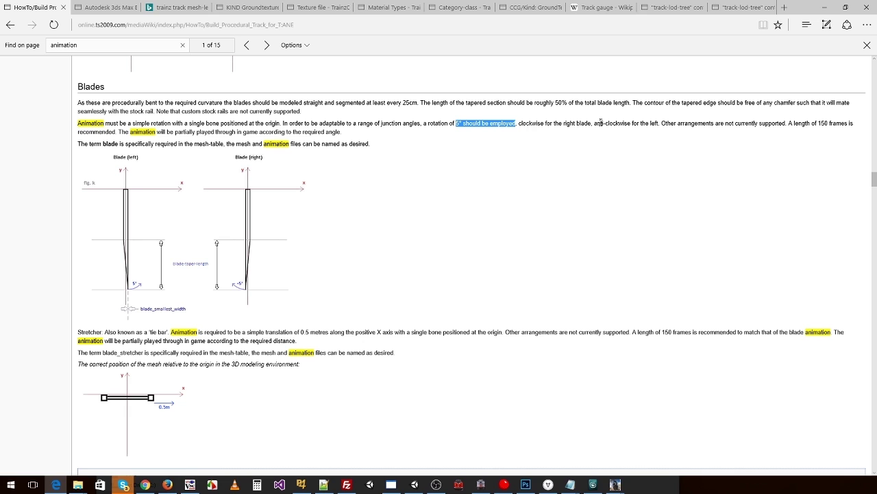
pyautogui.hotkey('alt', 'Tab')
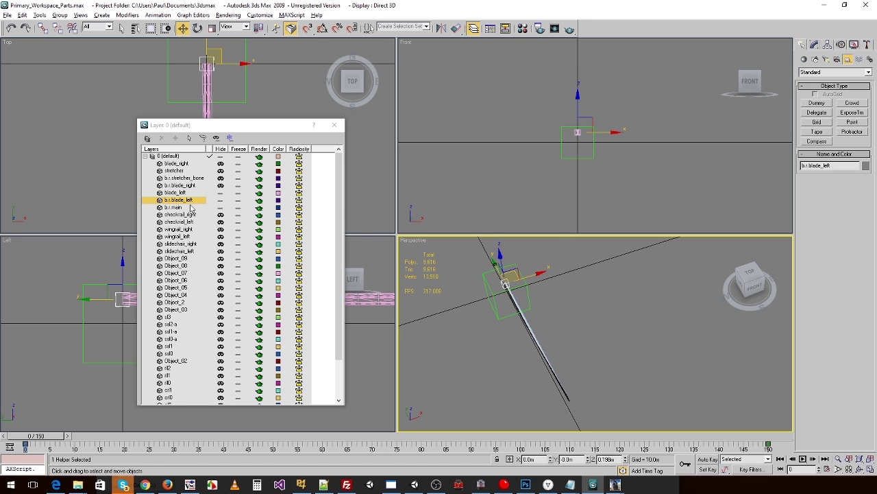
pyautogui.hotkey('alt', 'Tab')
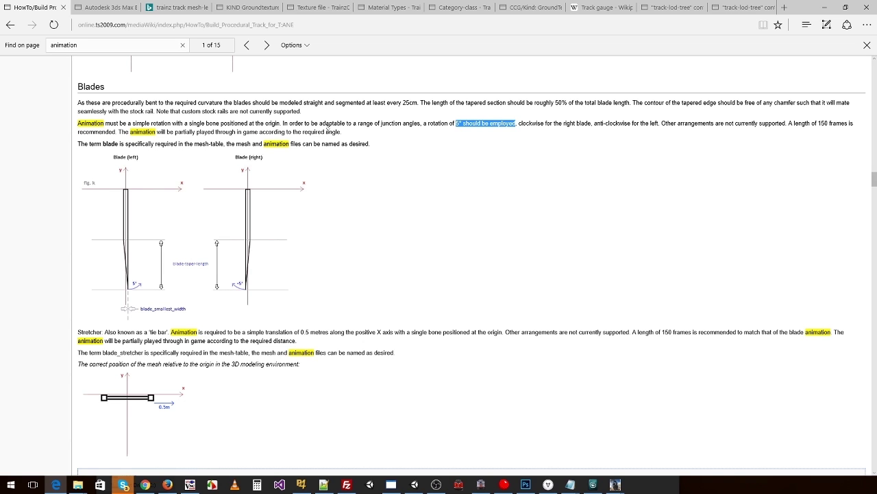
# Return to 3ds Max and scrub the left blade's animation partway, ending back at frame 0
pyautogui.hotkey('alt', 'Tab')
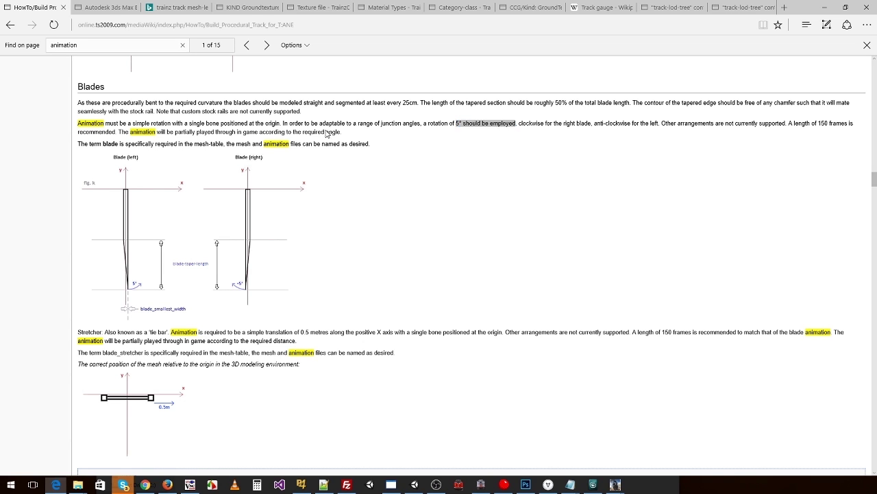
pyautogui.moveTo(63, 435); pyautogui.dragTo(457, 418)
pyautogui.moveTo(368, 416); pyautogui.dragTo(41, 418)
pyautogui.press('w')
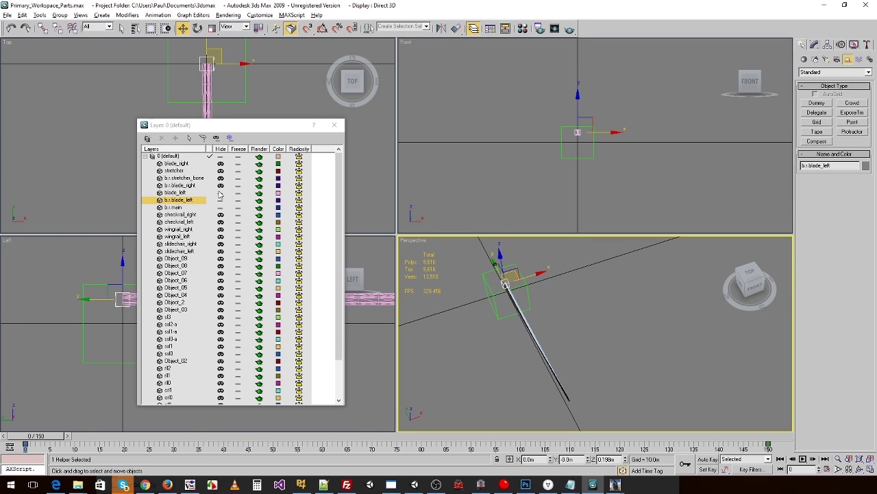
# Start a Trainz format export of the visible scene over the existing blade_left.im file
pyautogui.click(7, 14)
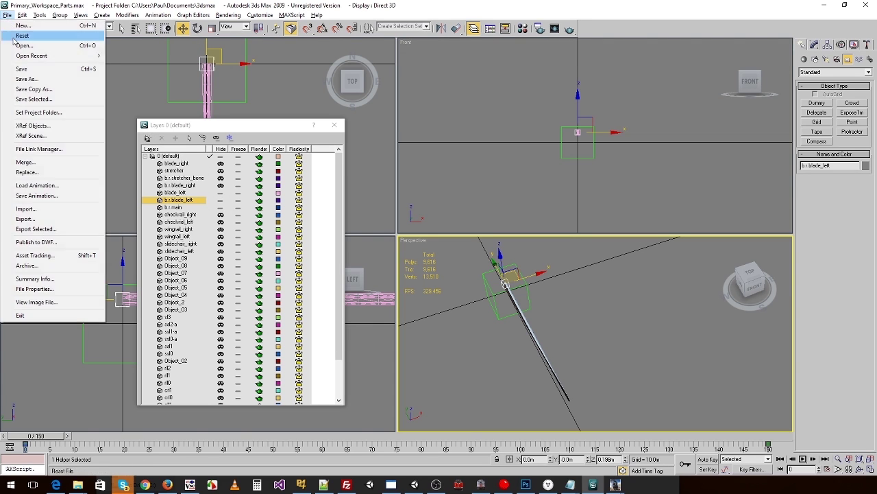
pyautogui.click(28, 218)
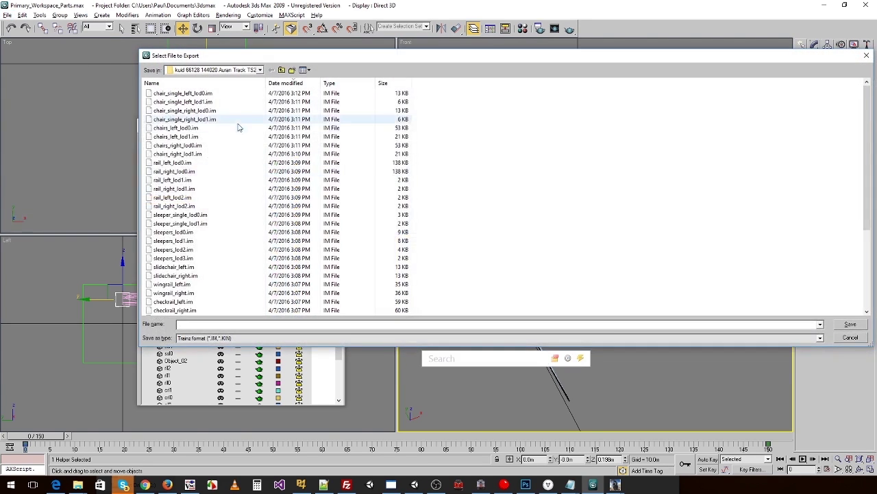
pyautogui.scroll(-5, 206, 157)
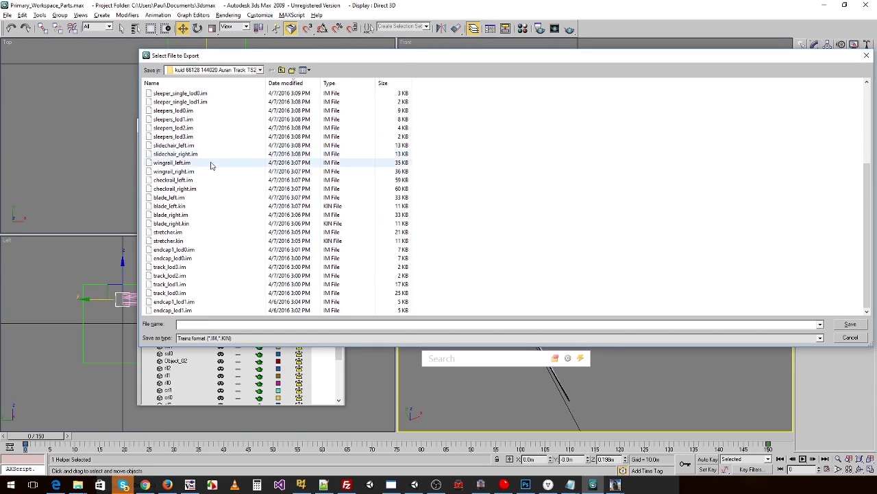
pyautogui.click(177, 199)
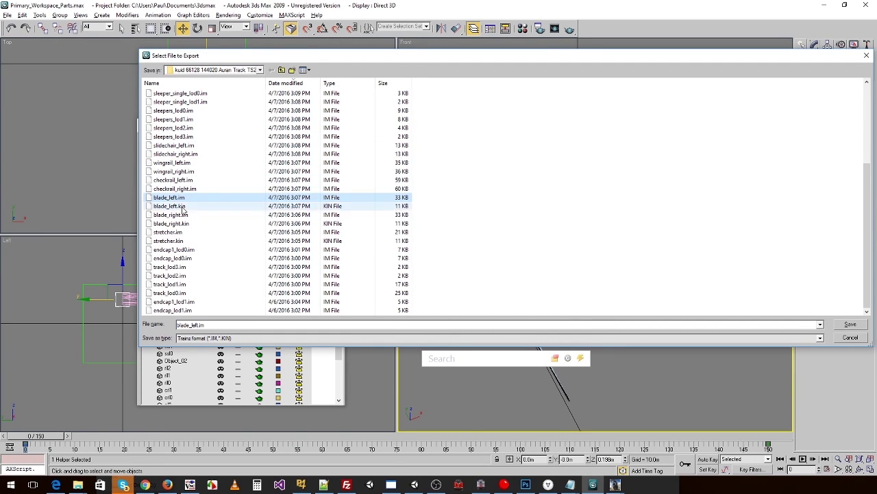
pyautogui.click(850, 324)
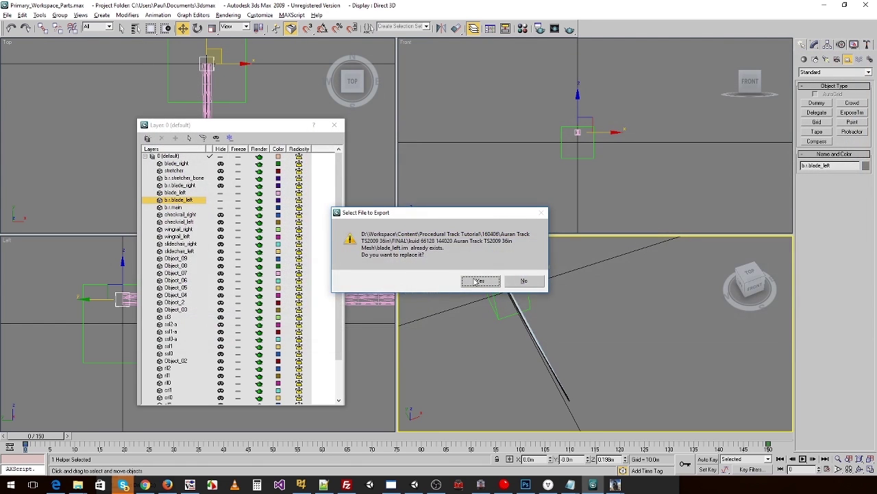
pyautogui.click(478, 282)
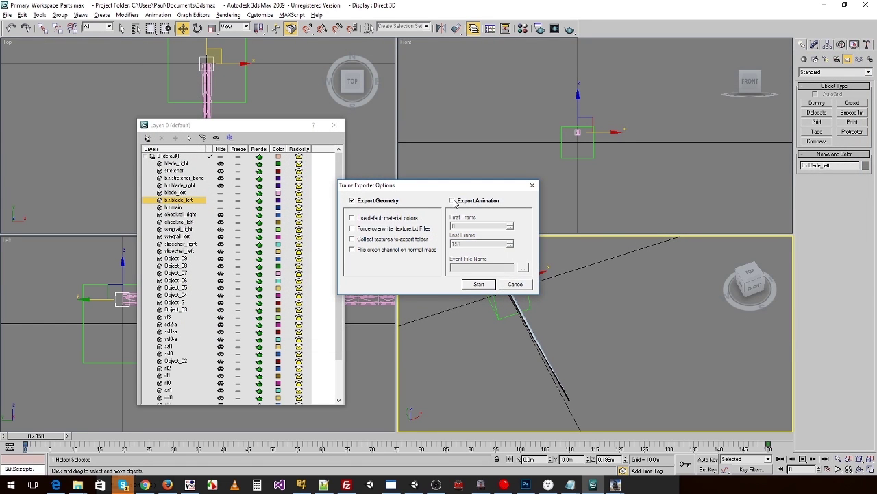
# Export the geometry together with animation frames 0 to 150, keep all existing texture.txt files and close the exporter log
pyautogui.click(453, 200)
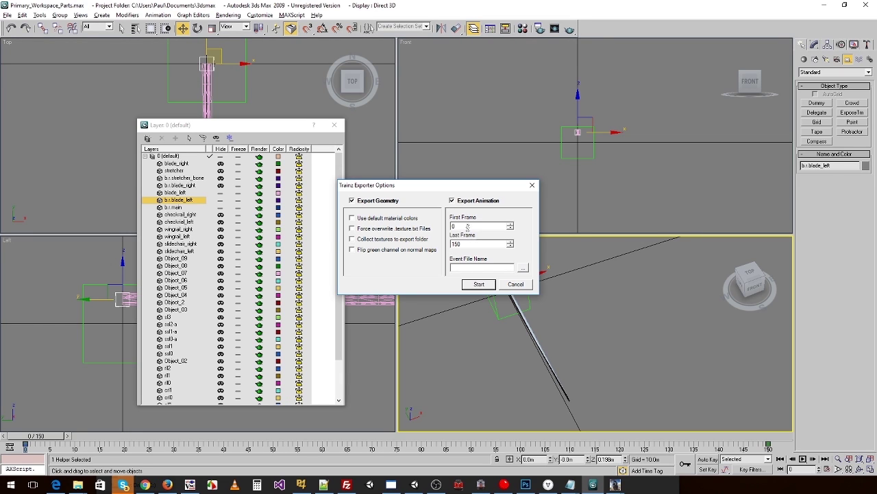
pyautogui.click(477, 285)
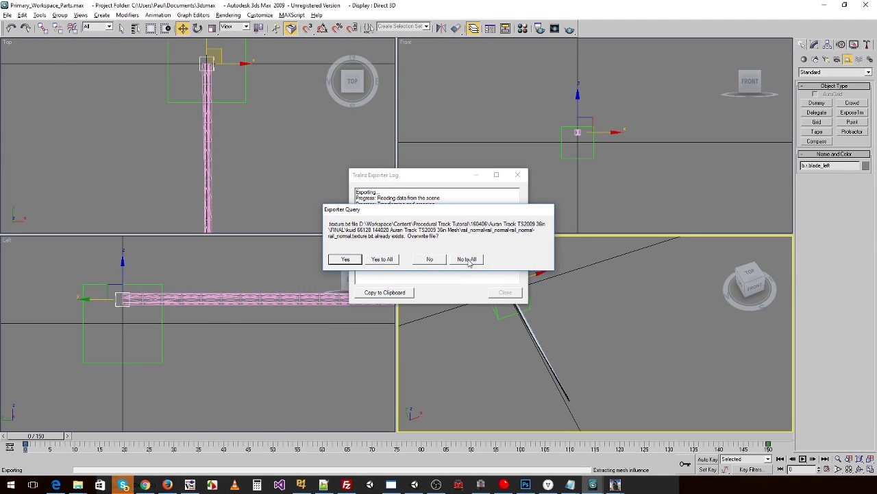
pyautogui.click(468, 259)
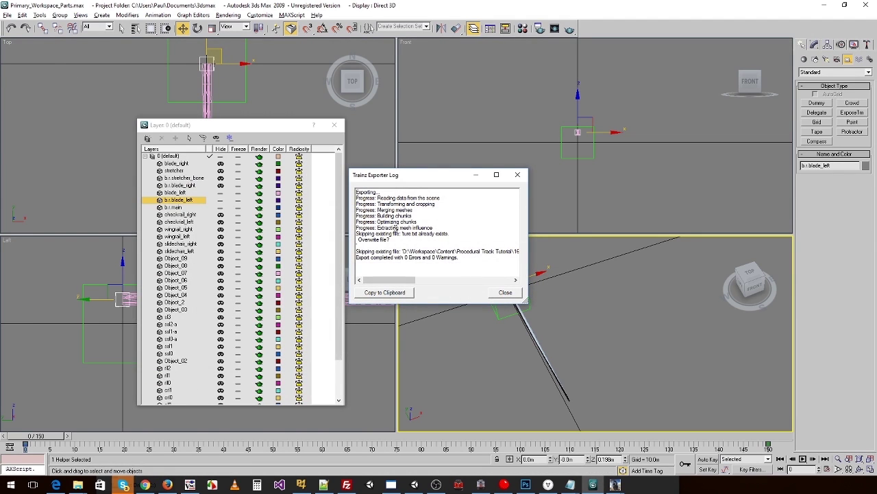
pyautogui.click(504, 292)
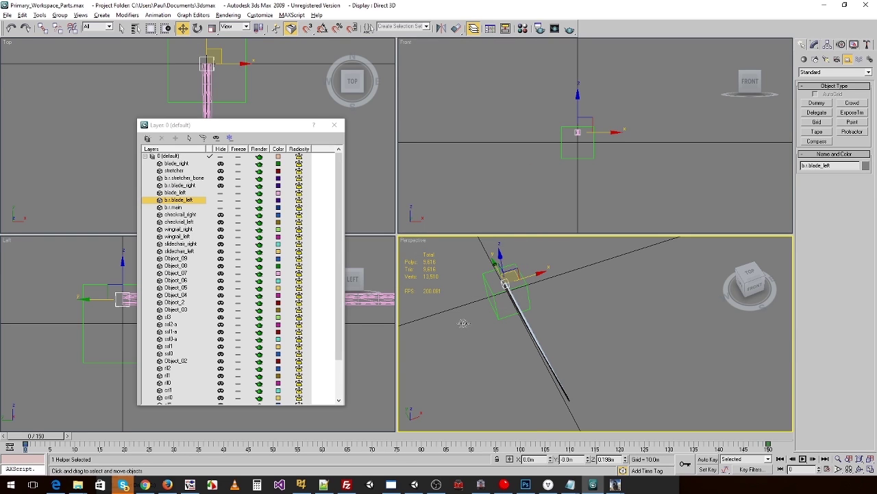
pyautogui.rightClick(78, 484)
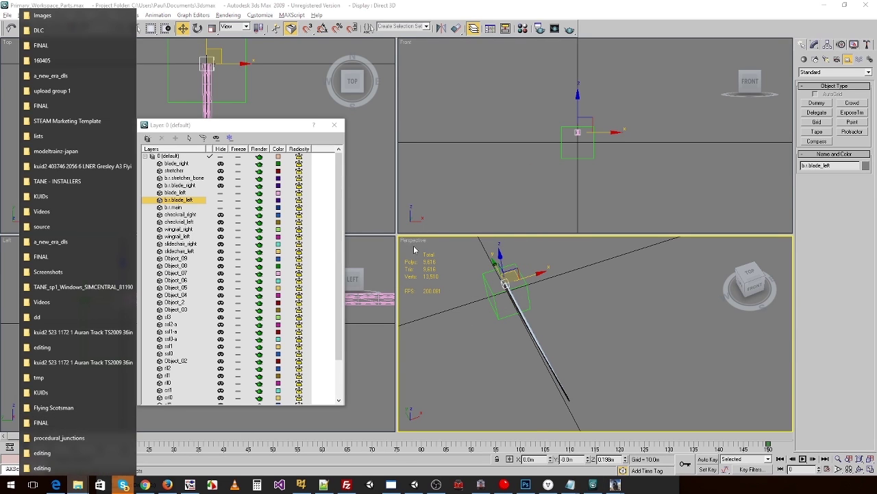
pyautogui.click(367, 208)
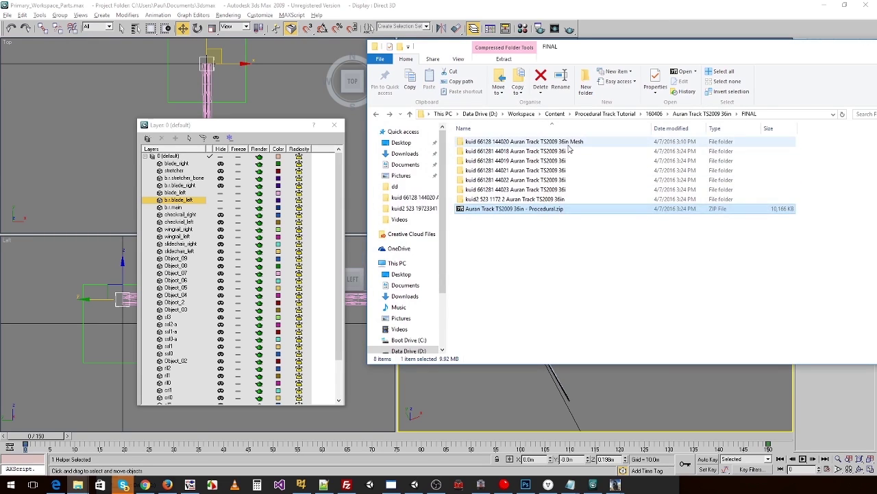
pyautogui.doubleClick(617, 205)
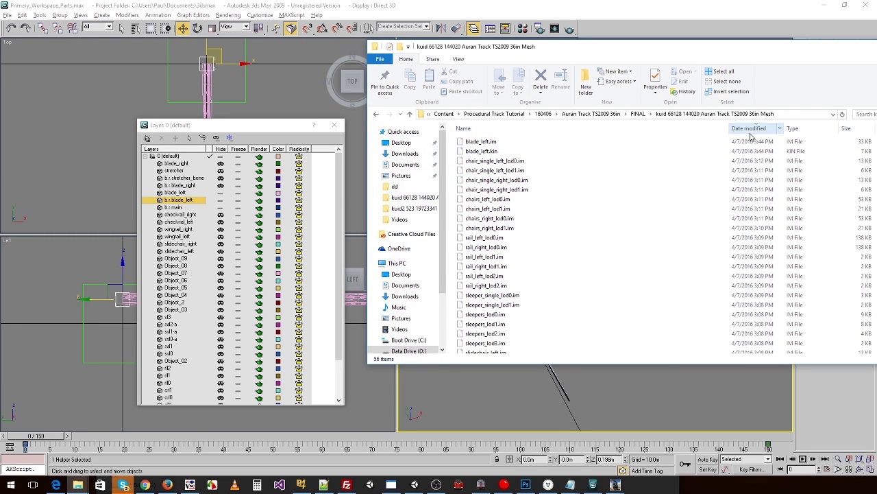
pyautogui.click(480, 142)
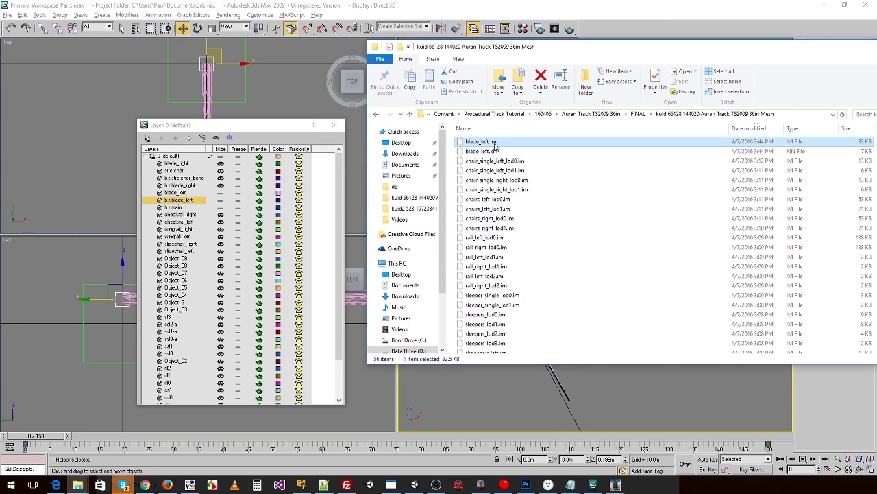
pyautogui.click(490, 152)
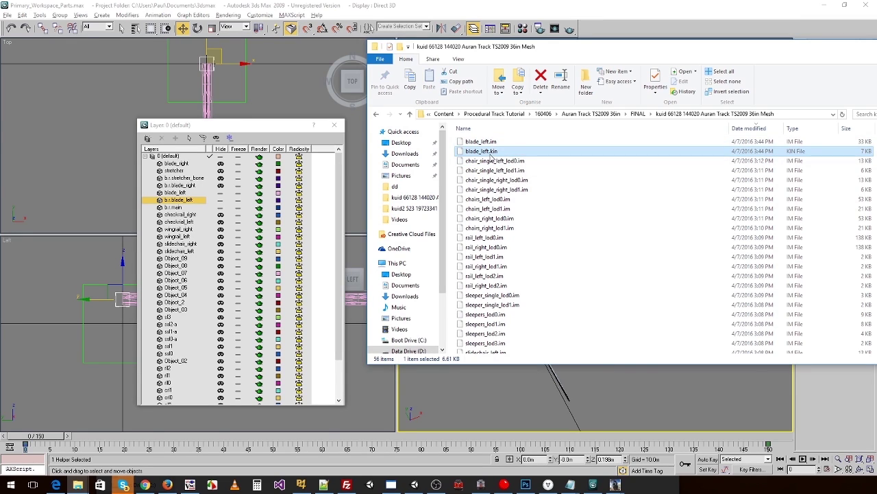
pyautogui.click(487, 142)
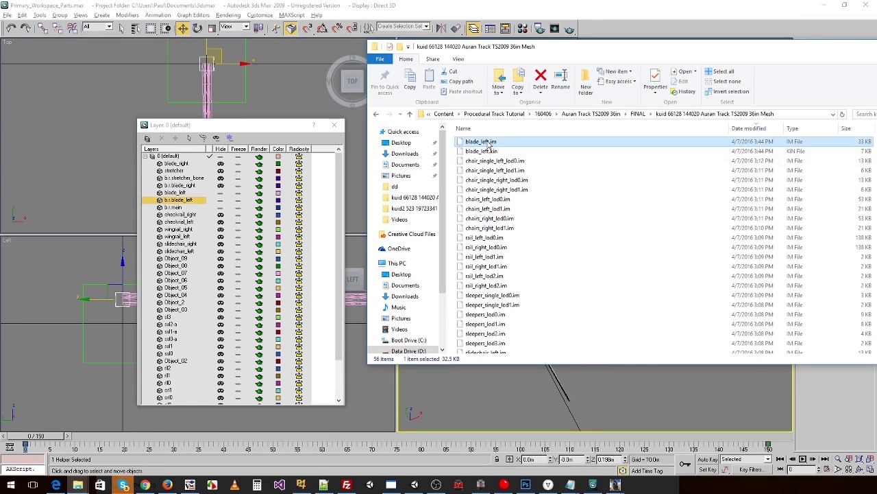
pyautogui.click(505, 486)
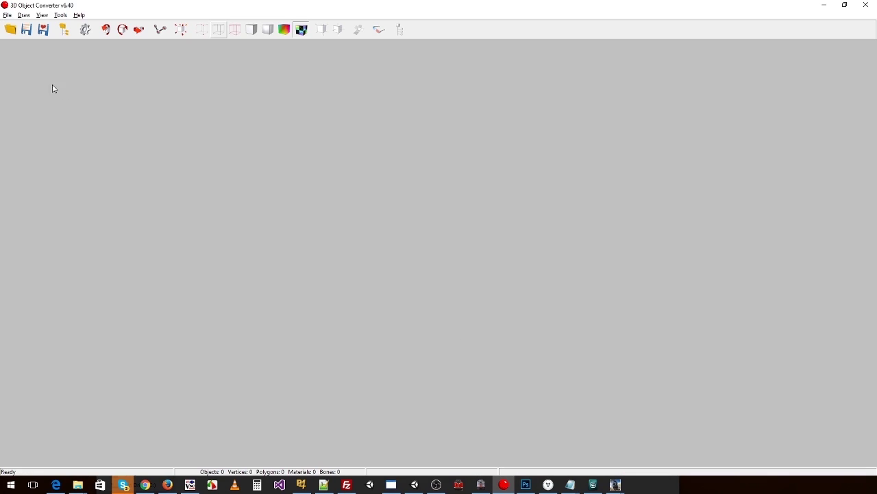
pyautogui.click(825, 5)
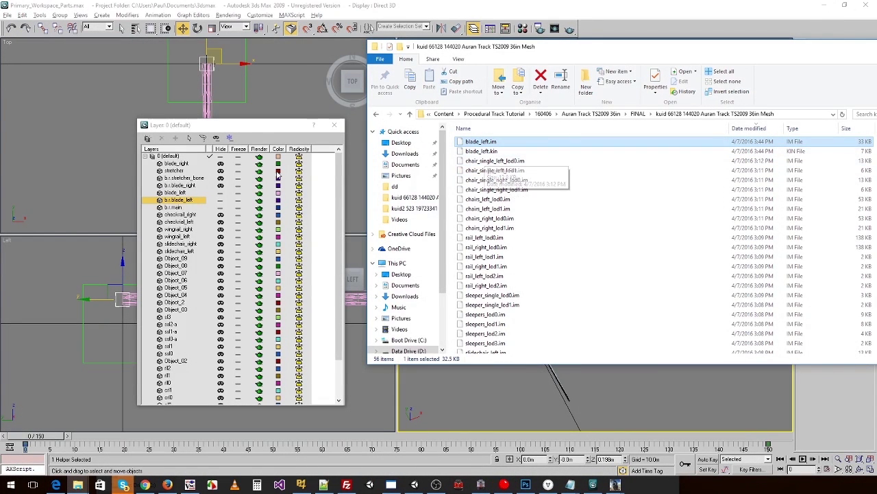
# Return to 3ds Max and hide blade_left, b.r.blade_left and b.r.main
pyautogui.click(271, 129)
pyautogui.click(220, 193)
pyautogui.click(220, 200)
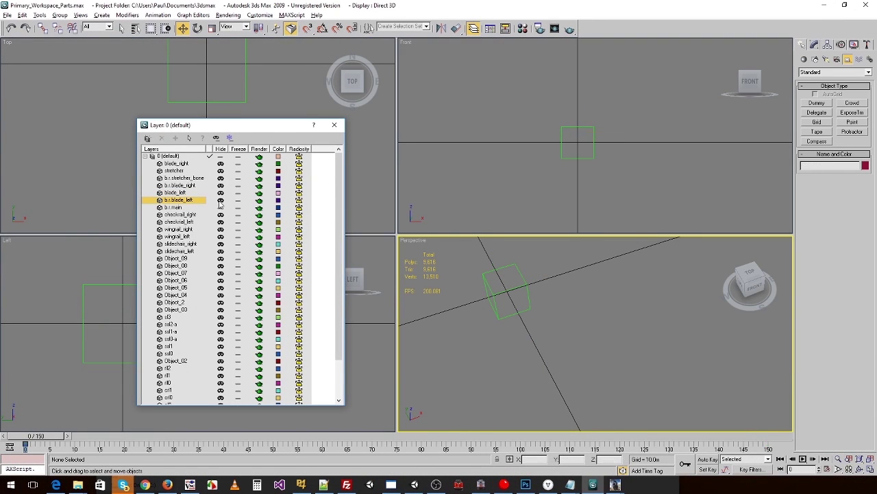
pyautogui.click(220, 207)
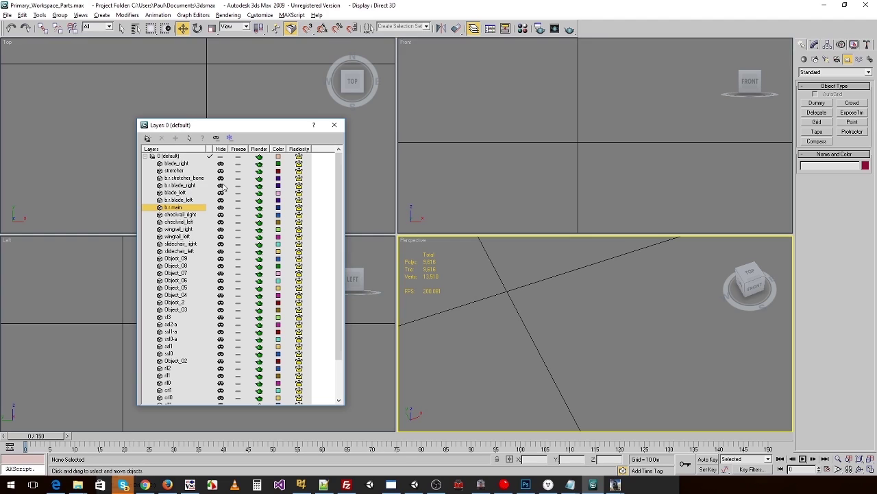
# Show blade_right with its bones b.r.blade_right and b.r.main, and scrub its animation, ending at frame 0
pyautogui.click(221, 185)
pyautogui.click(220, 163)
pyautogui.click(220, 199)
pyautogui.click(220, 207)
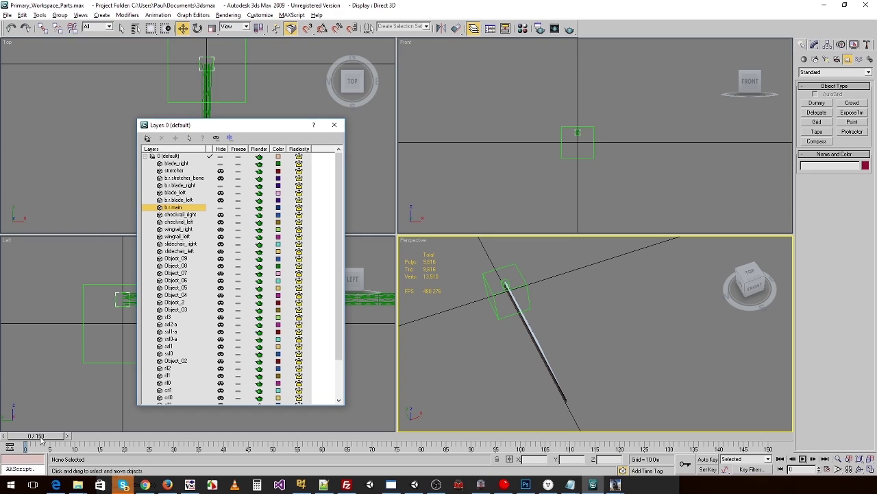
pyautogui.moveTo(41, 437); pyautogui.dragTo(8, 415)
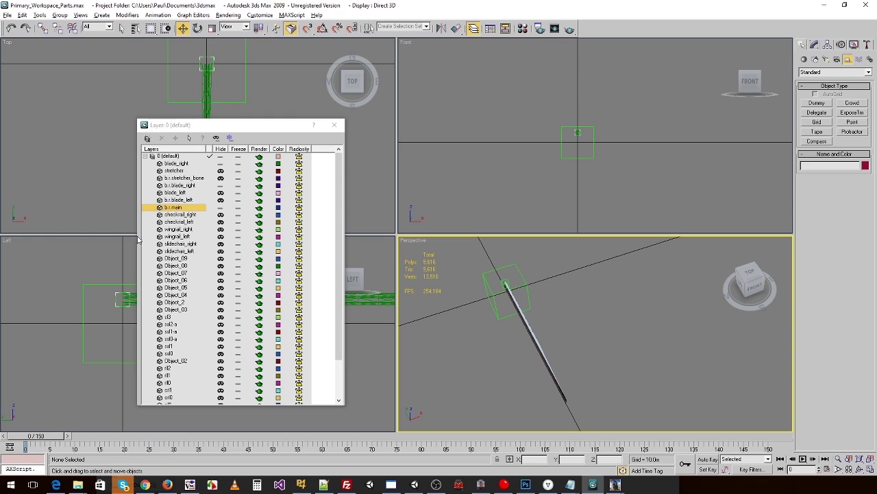
# Hide blade_right and b.r.blade_right, leaving only stretcher, b.r.stretcher_bone and b.r.main shown
pyautogui.click(222, 164)
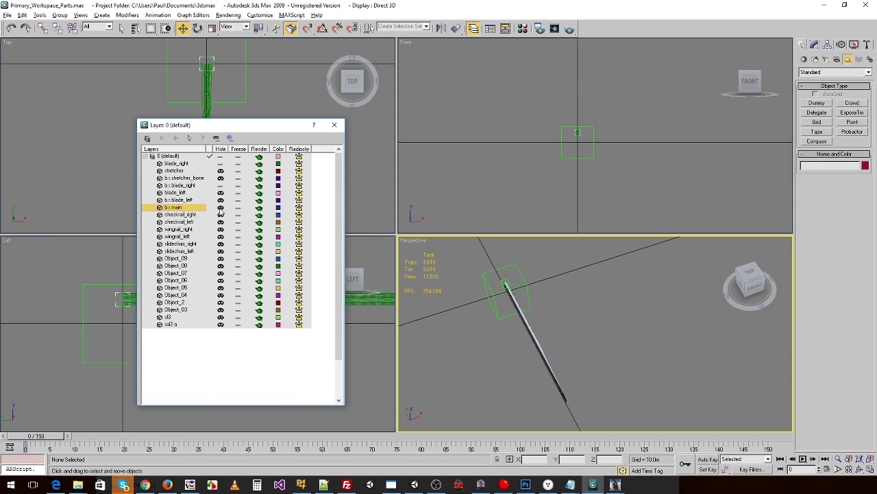
pyautogui.click(221, 170)
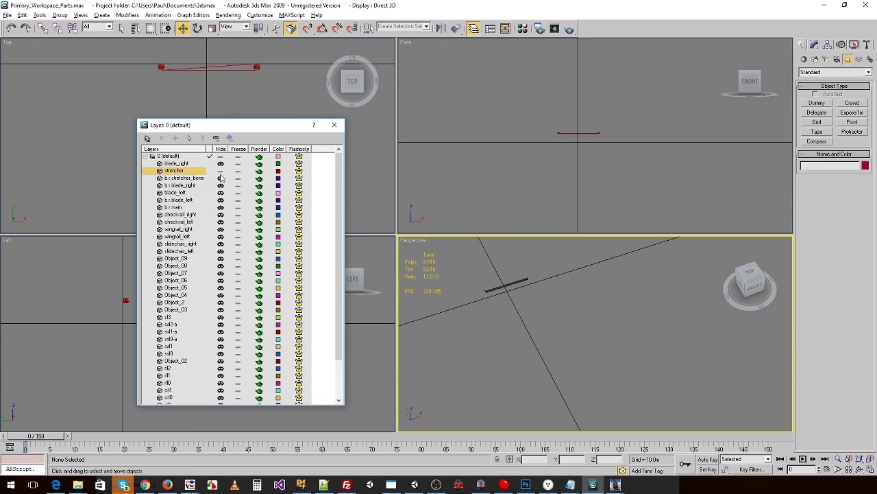
pyautogui.click(221, 177)
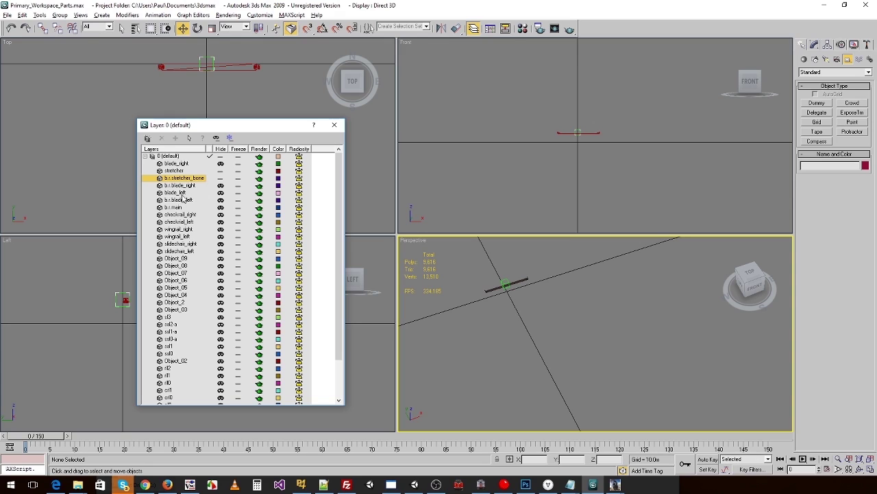
pyautogui.click(221, 207)
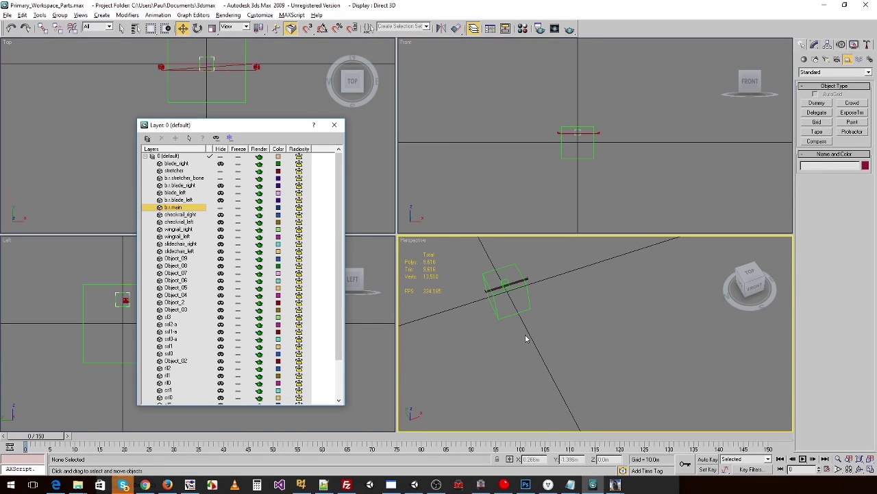
# Scrub the stretcher's animation forward to frame 123 to view its sideways translation
pyautogui.scroll(3, 515, 336)
pyautogui.scroll(-3, 451, 289)
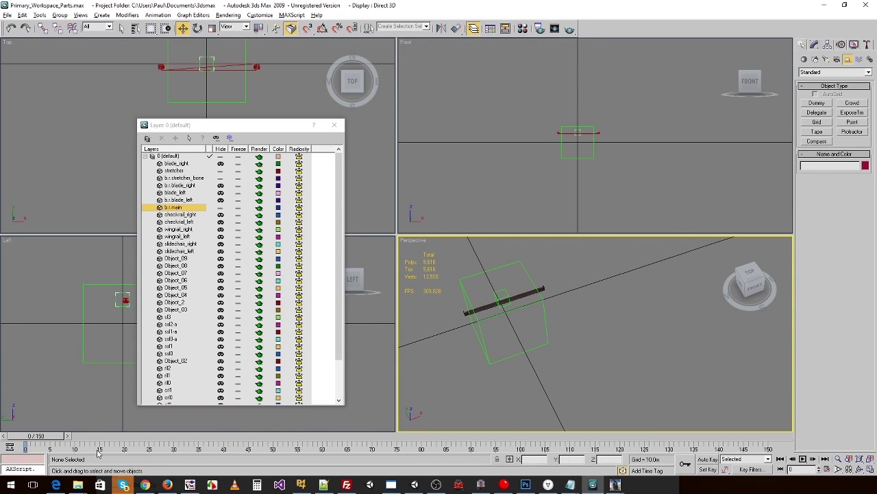
pyautogui.moveTo(48, 442); pyautogui.dragTo(632, 421)
# Check the wiki's stretcher text on translation and the 150-frame length, and return the 3ds Max animation to frame 0
pyautogui.hotkey('alt', 'Tab')
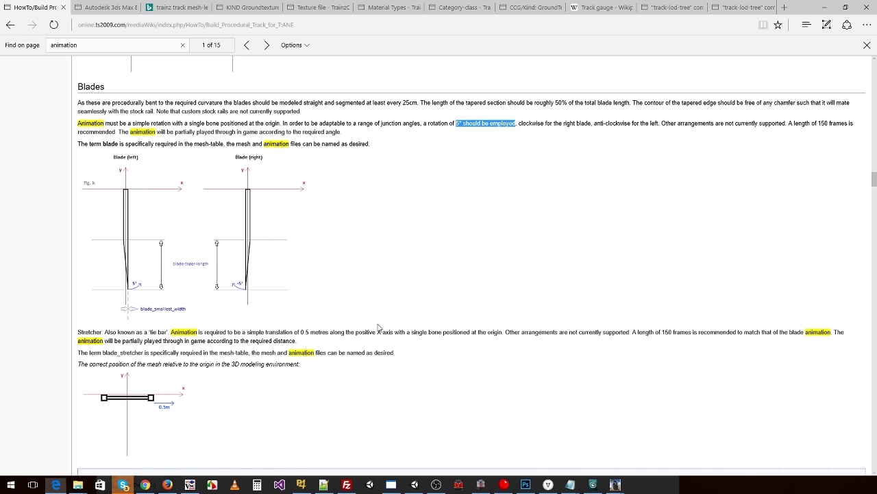
pyautogui.scroll(-1, 210, 276)
pyautogui.scroll(-1, 209, 276)
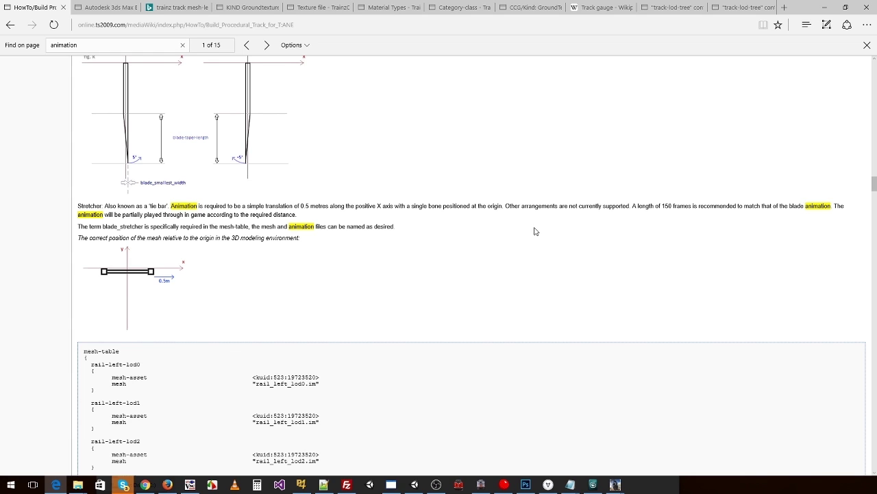
pyautogui.moveTo(663, 206); pyautogui.dragTo(752, 203)
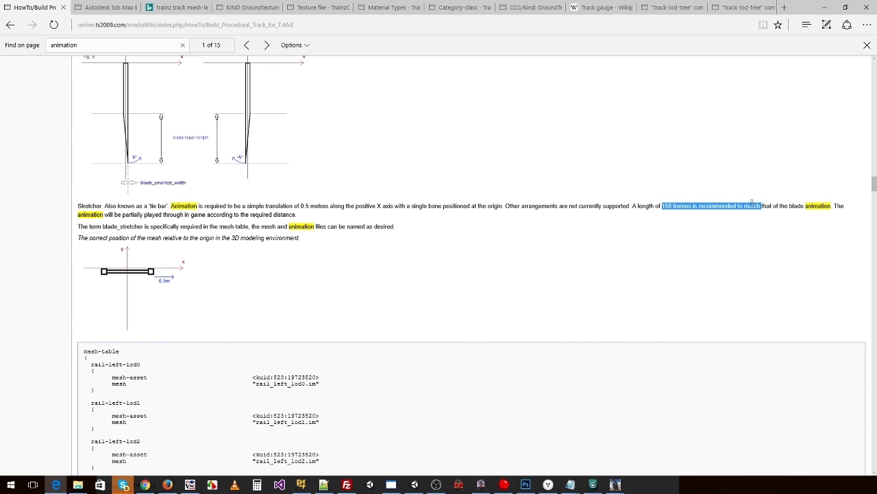
pyautogui.click(591, 222)
pyautogui.hotkey('alt', 'Tab')
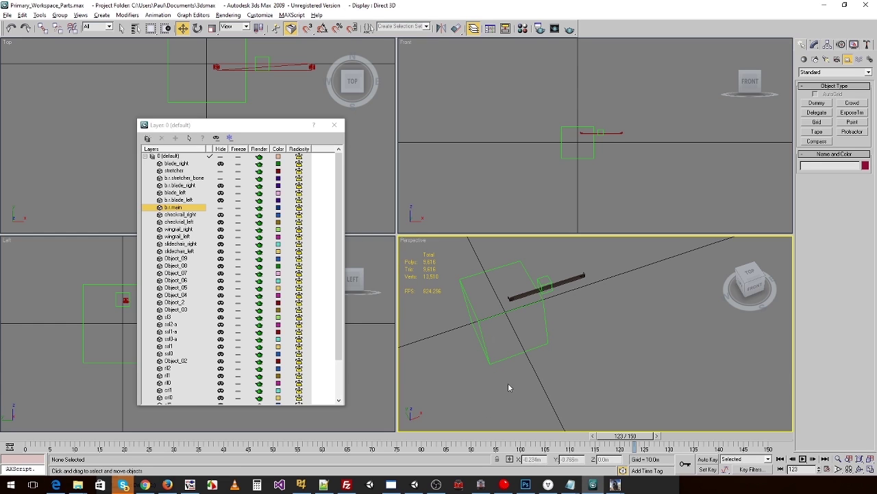
pyautogui.moveTo(627, 436); pyautogui.dragTo(36, 436)
# Switch to Trainz: A New Era and examine the blades and stretcher at Junction 0 from several angles
pyautogui.moveTo(615, 484)
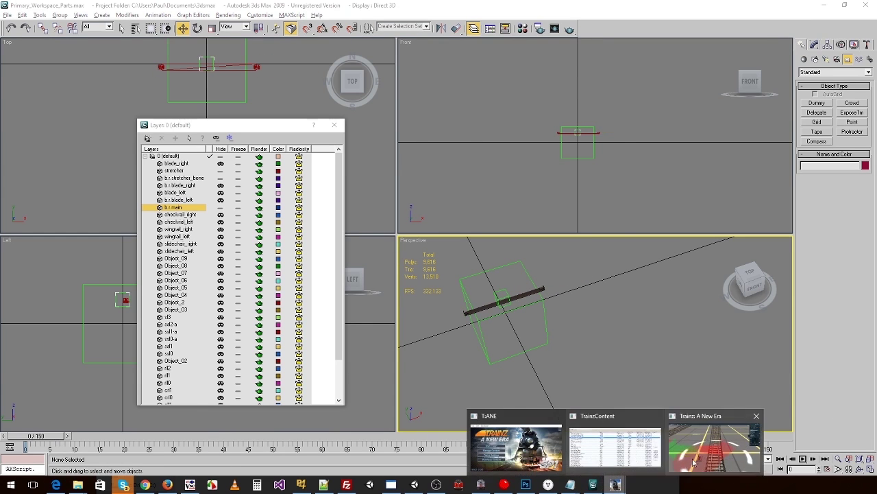
pyautogui.click(518, 445)
pyautogui.rightClick(454, 155)
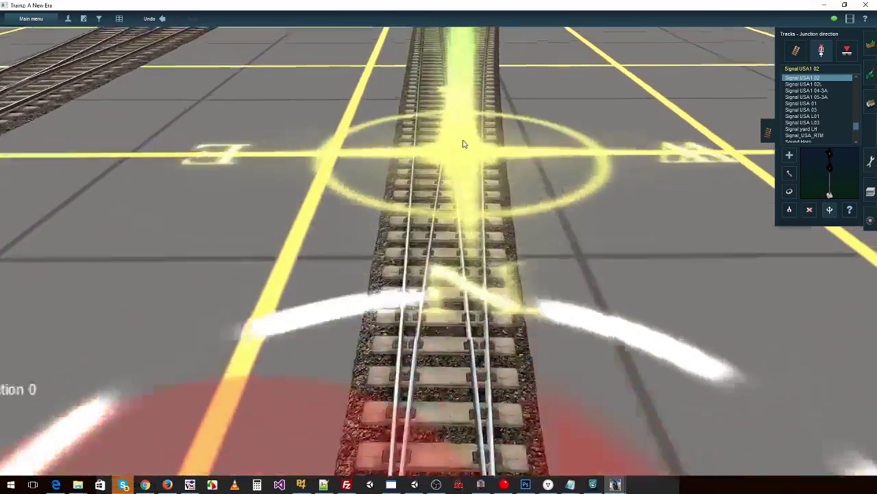
pyautogui.rightClick(366, 386)
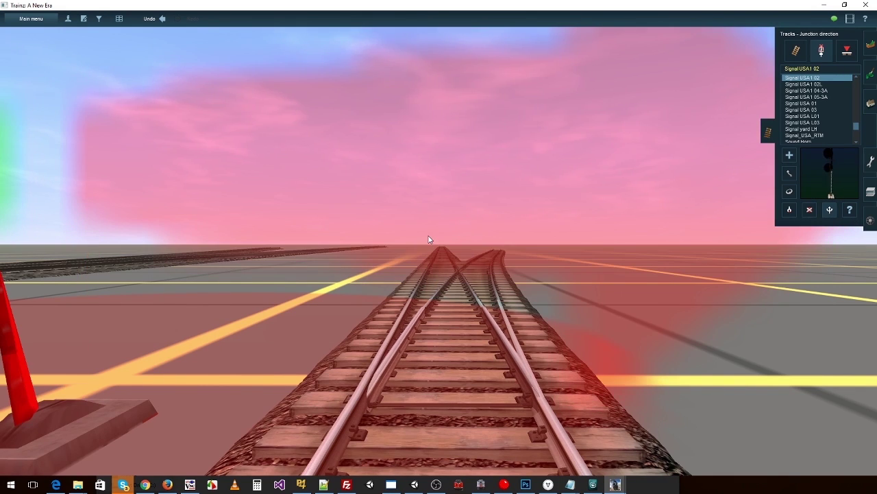
pyautogui.press('Up')
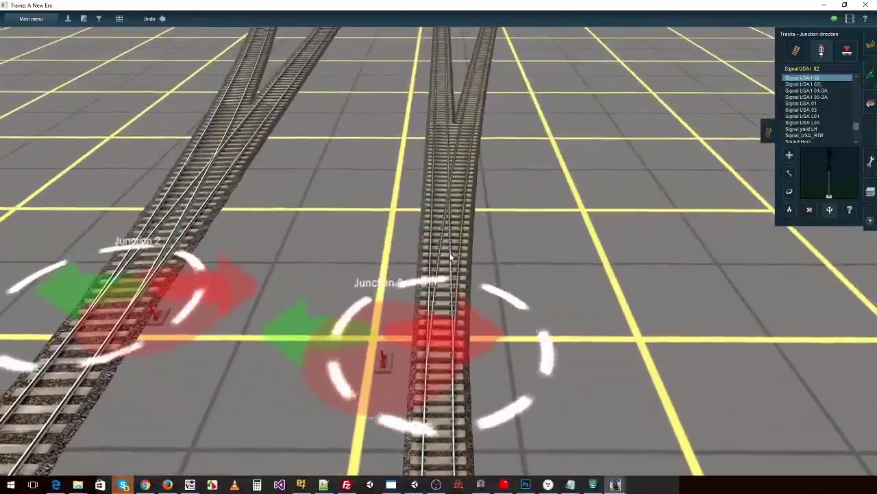
pyautogui.rightClick(450, 257)
pyautogui.scroll(5, 450, 257)
pyautogui.rightClick(419, 331)
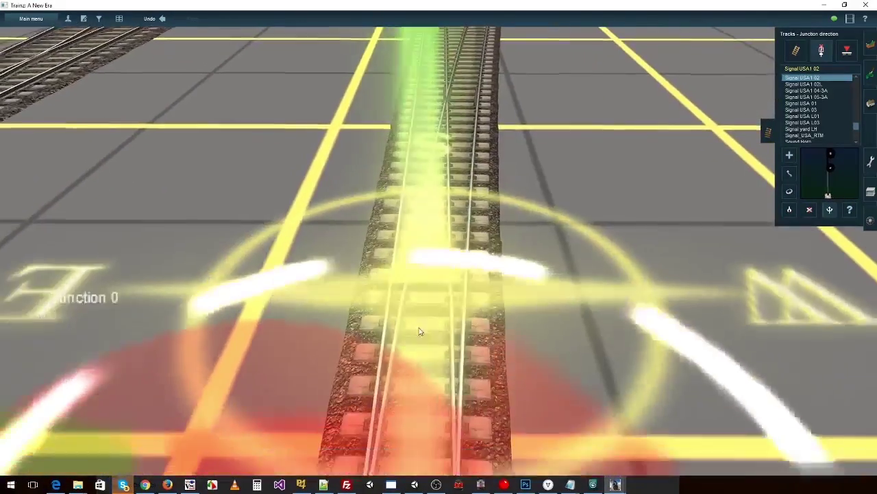
pyautogui.moveTo(419, 331); pyautogui.dragTo(449, 259, button='right')
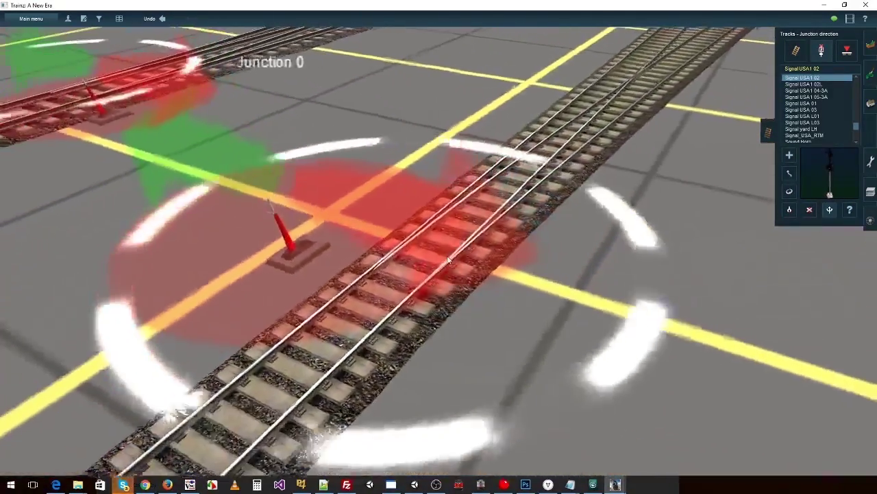
pyautogui.press('Left')
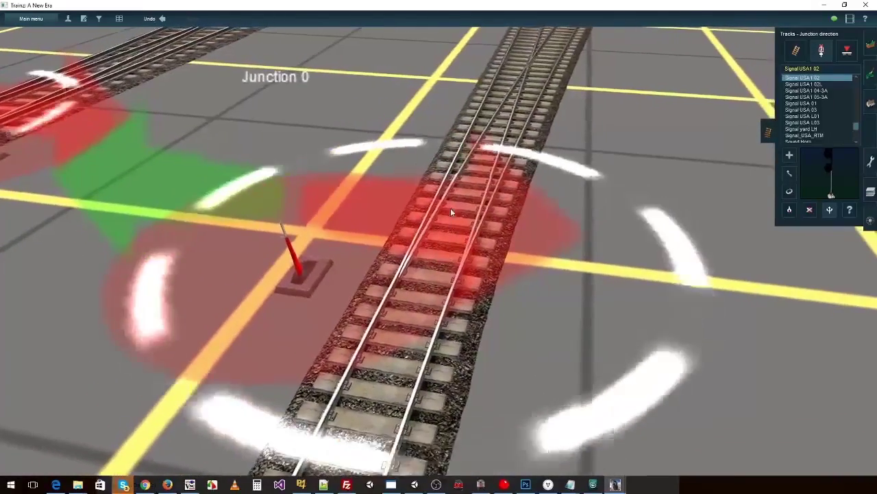
pyautogui.rightClick(451, 209)
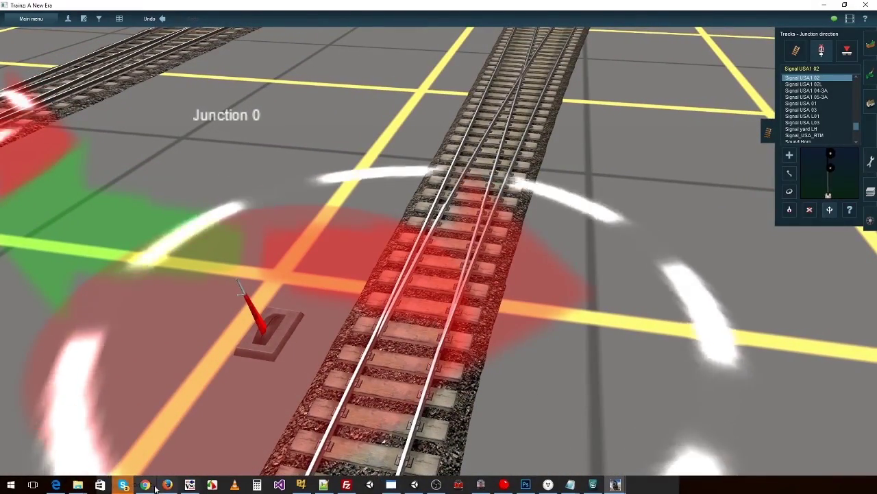
# From TrainzContent, open the config text of Auran Track TS2009 36in Rail-Left and examine its blade-smallest-width and blade-taper-length entries
pyautogui.moveTo(615, 484)
pyautogui.click(610, 452)
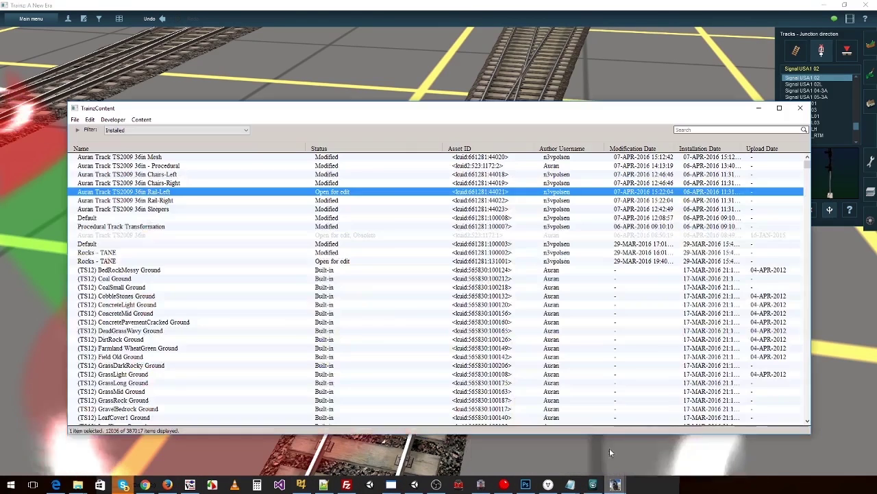
pyautogui.rightClick(174, 195)
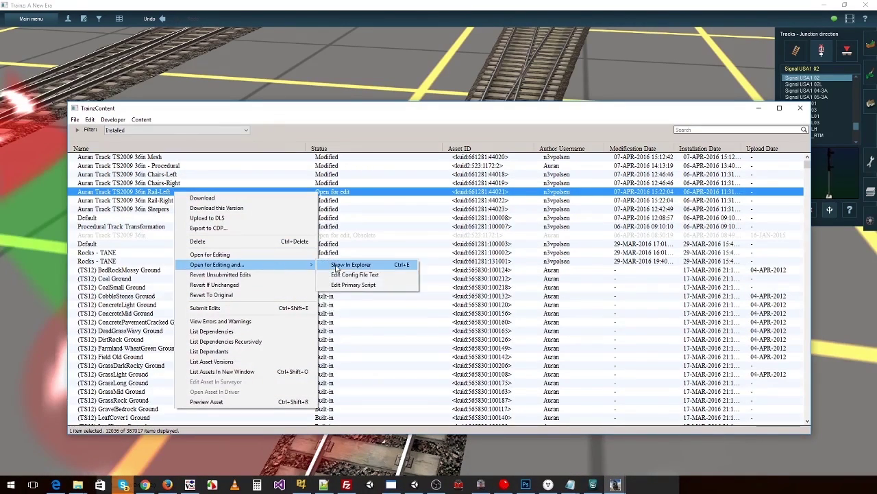
pyautogui.click(346, 274)
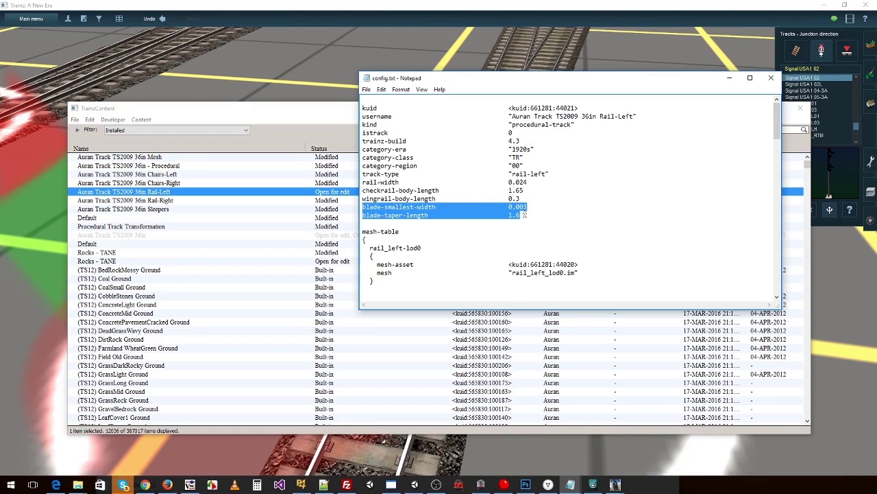
pyautogui.click(523, 215)
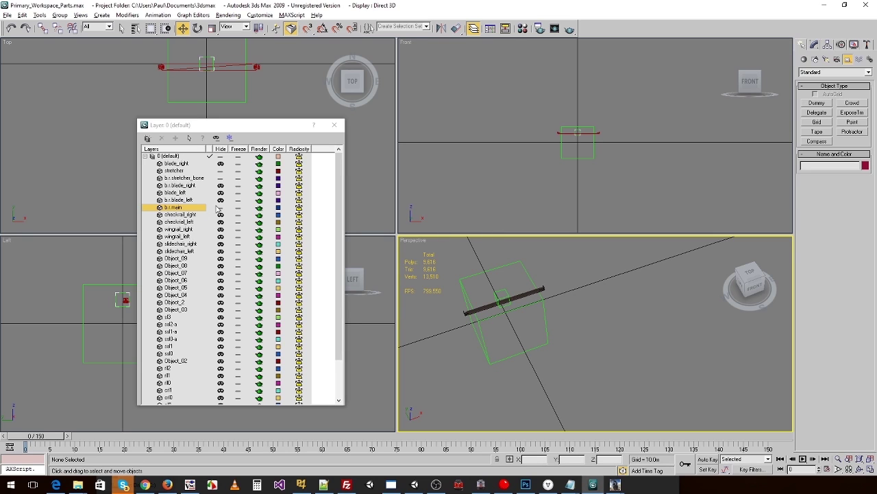
# Return to 3ds Max and hide b.r.main, the stretcher and b.r.stretcher_bone
pyautogui.click(219, 207)
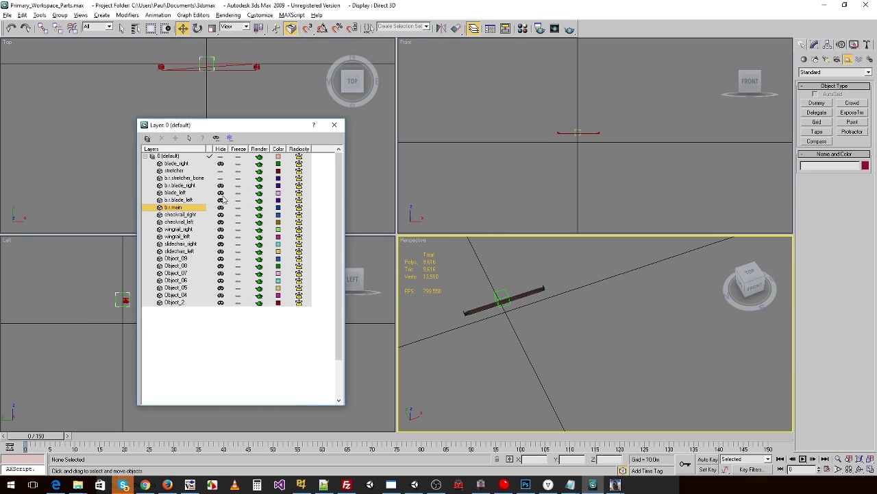
pyautogui.click(220, 171)
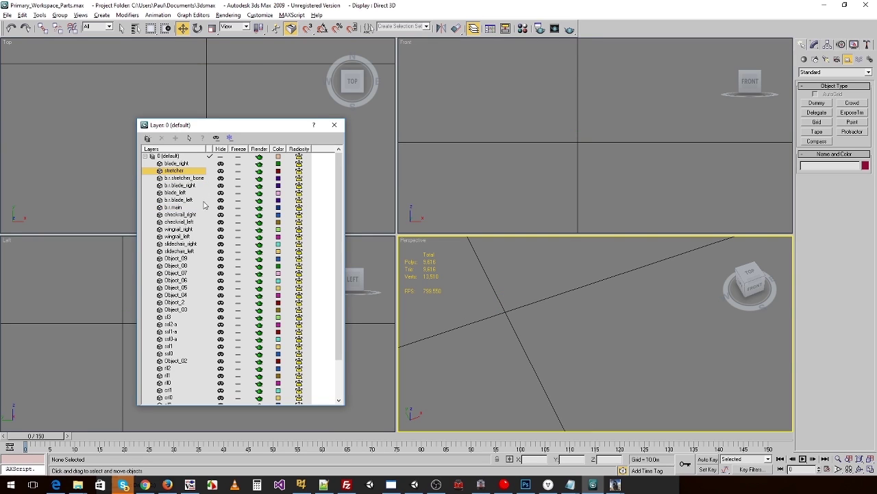
# Unhide blade_left and bring it into view in the Top viewport
pyautogui.click(220, 192)
pyautogui.moveTo(246, 68); pyautogui.dragTo(258, 88, button='middle')
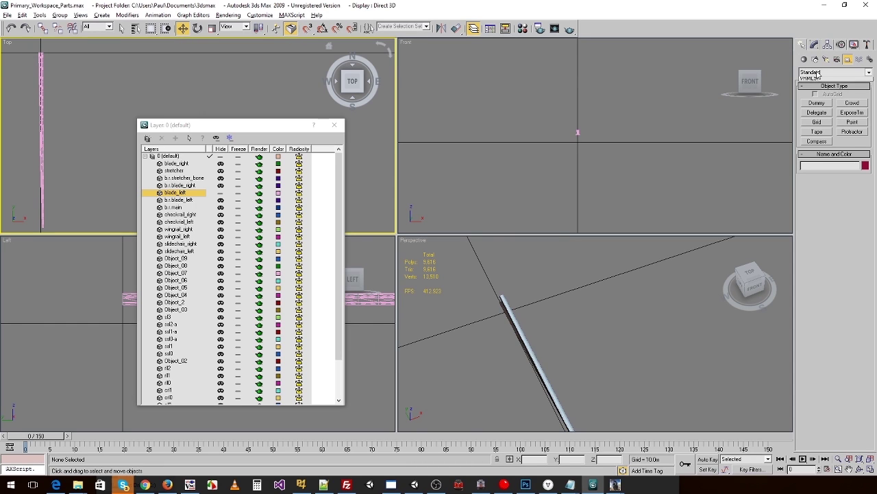
# Draw a temporary box about 1.98 m long and 0.408 m wide beside blade_left to gauge its length, then discard it
pyautogui.click(818, 78)
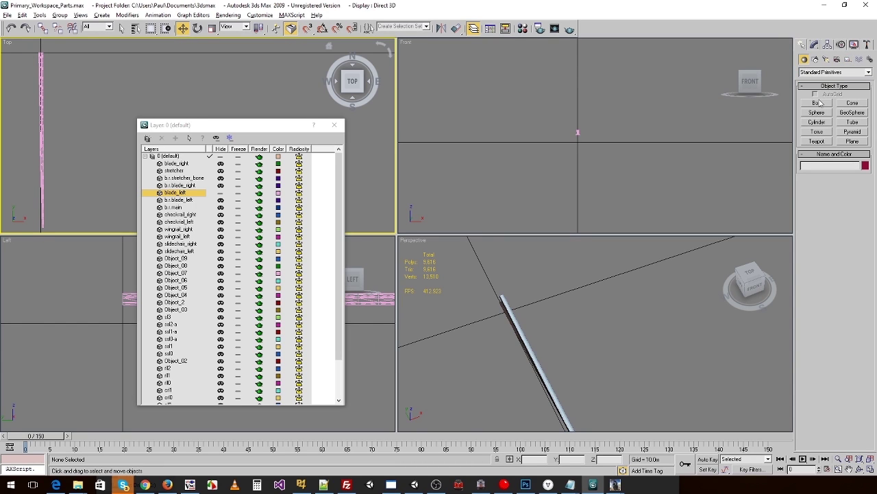
pyautogui.click(816, 102)
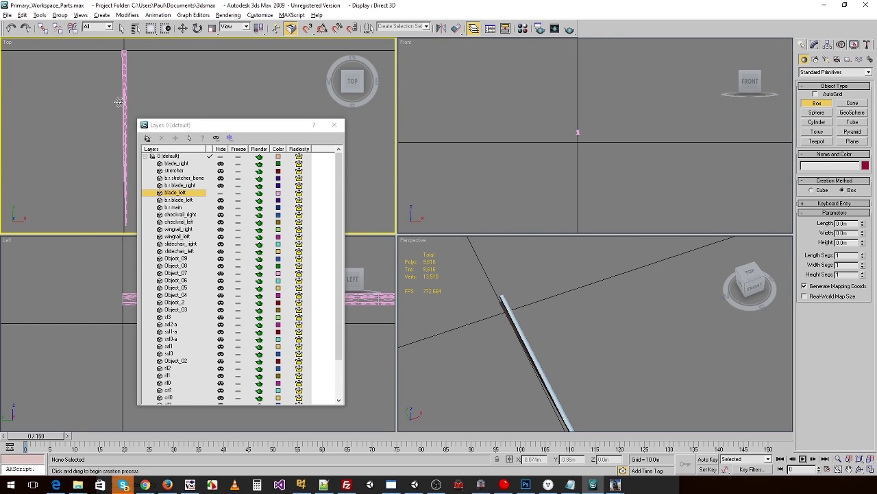
pyautogui.moveTo(119, 102); pyautogui.dragTo(142, 224)
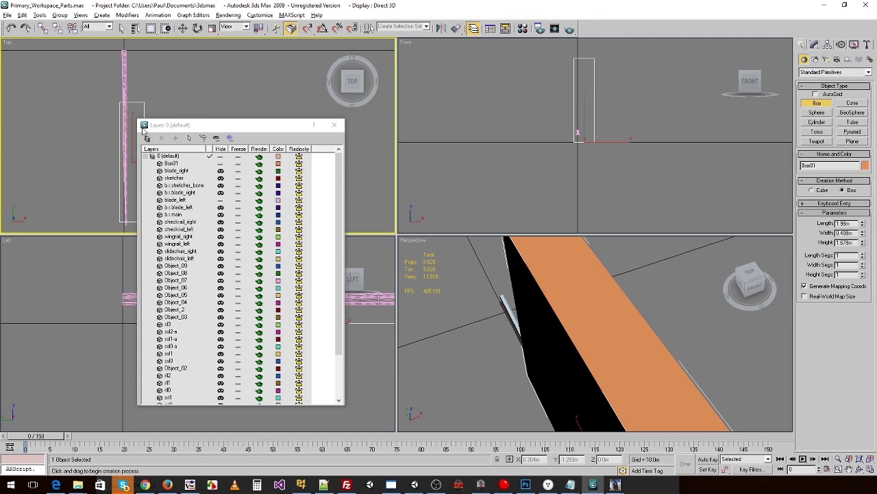
pyautogui.rightClick(143, 131)
# Switch to the Rail-Left config text in Notepad, review its blade, stretcher and track entries down to the kuid-table, and close it
pyautogui.hotkey('alt', 'Tab')
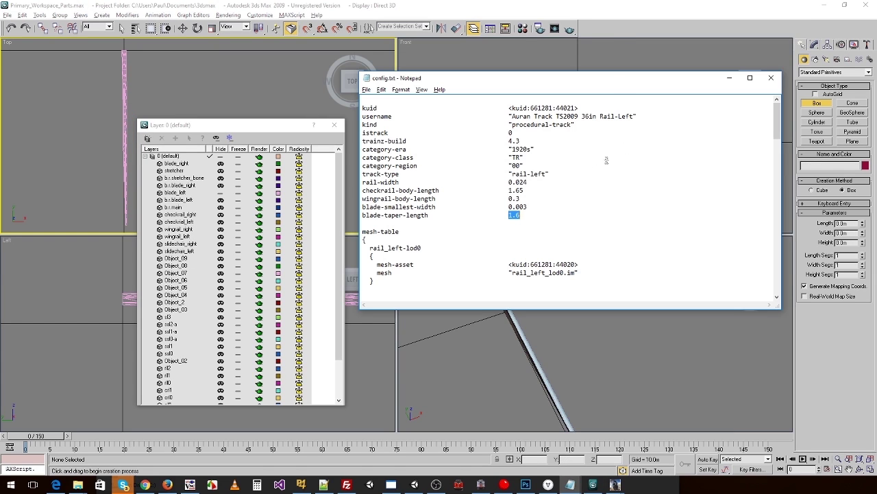
pyautogui.scroll(-19, 499, 207)
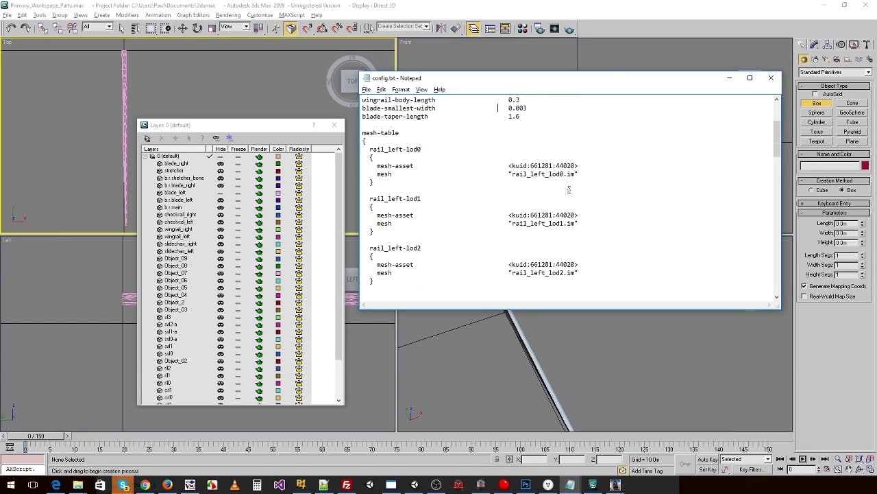
pyautogui.scroll(3, 579, 181)
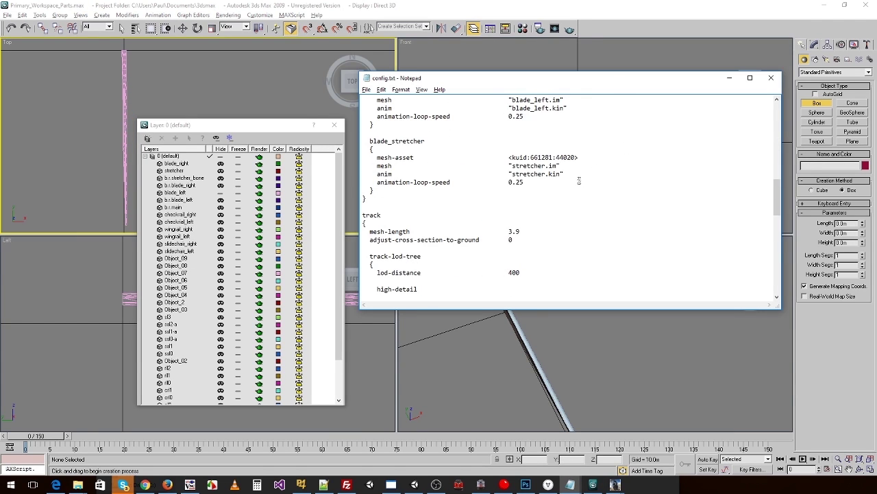
pyautogui.scroll(5, 568, 181)
pyautogui.scroll(-10, 569, 181)
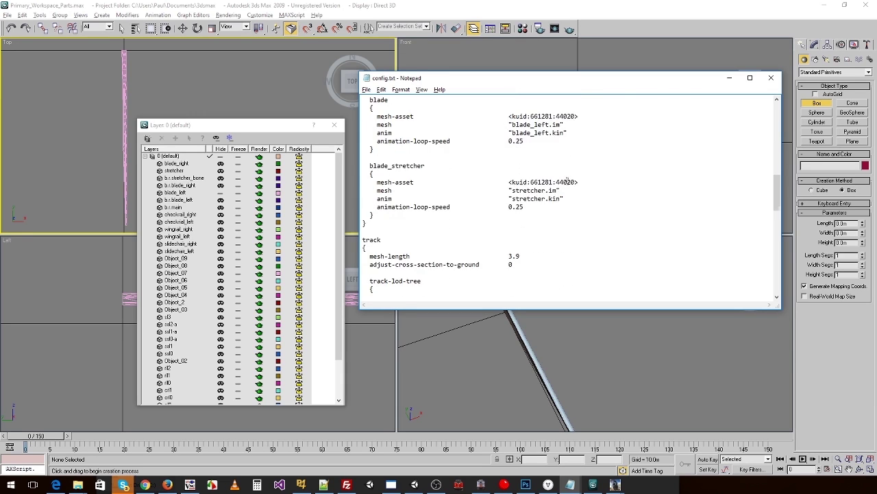
pyautogui.scroll(-8, 568, 181)
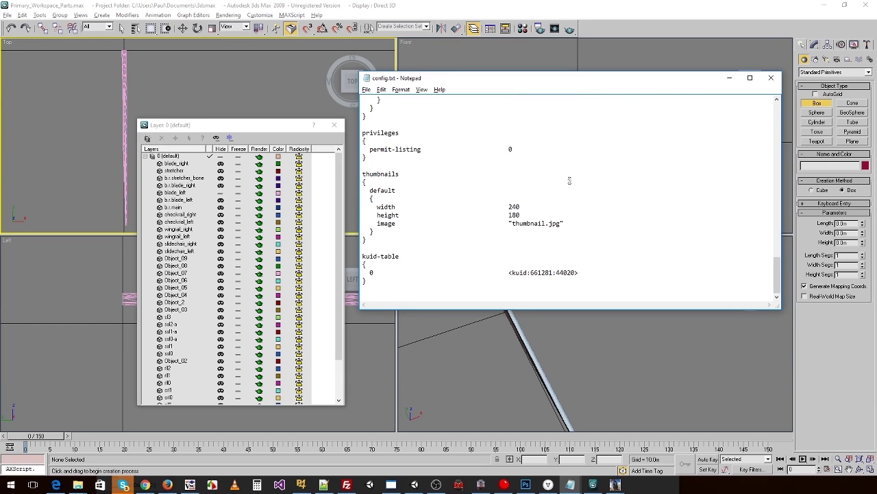
pyautogui.click(770, 78)
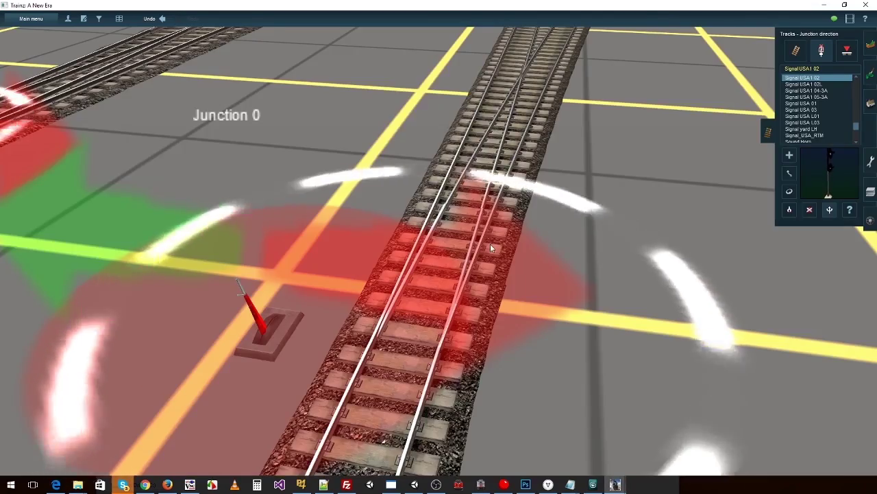
# In Trainz: A New Era, examine the rails and sleepers along the Junction 0 track from close, low and raised viewpoints
pyautogui.scroll(4, 490, 244)
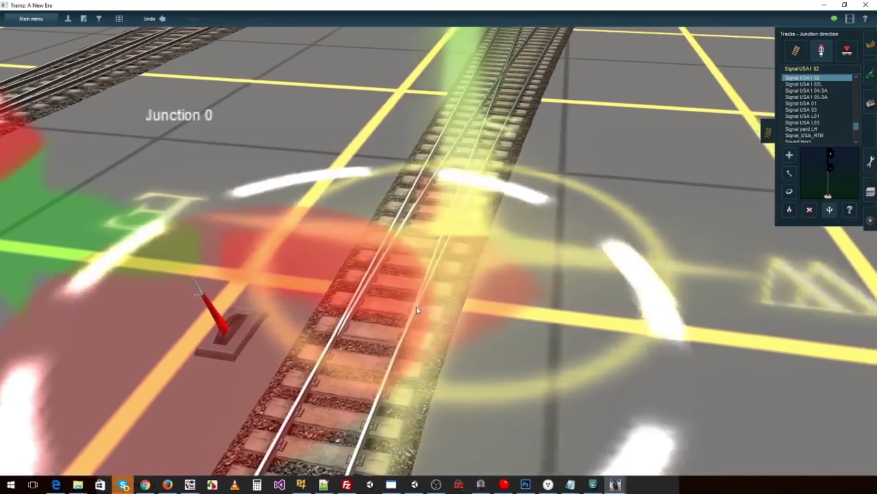
pyautogui.moveTo(410, 290); pyautogui.dragTo(349, 261, button='right')
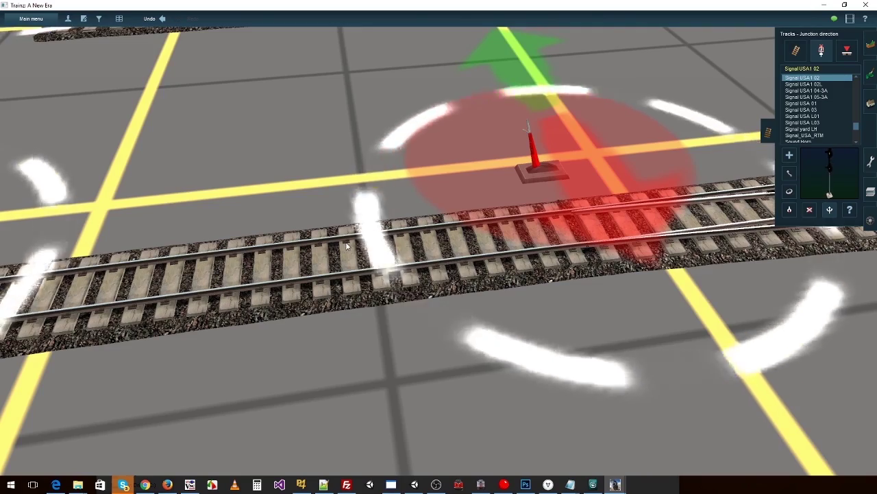
pyautogui.rightClick(353, 237)
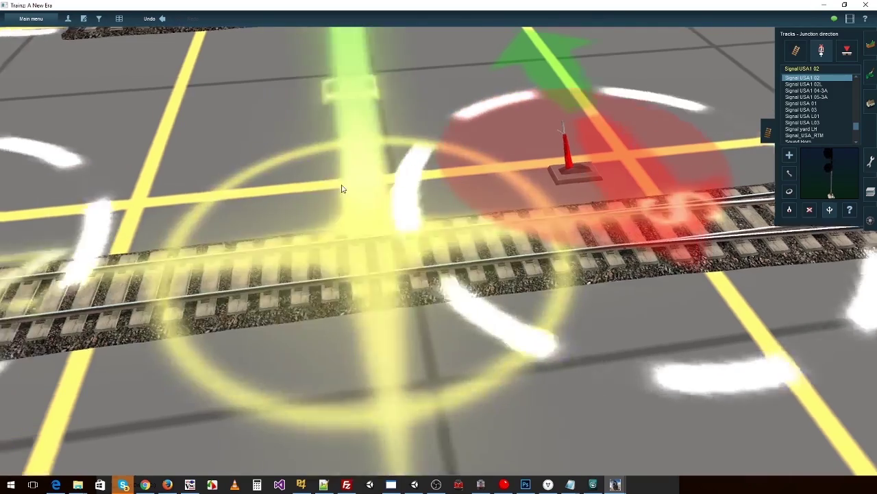
pyautogui.rightClick(340, 188)
pyautogui.press('Down')
pyautogui.rightClick(525, 141)
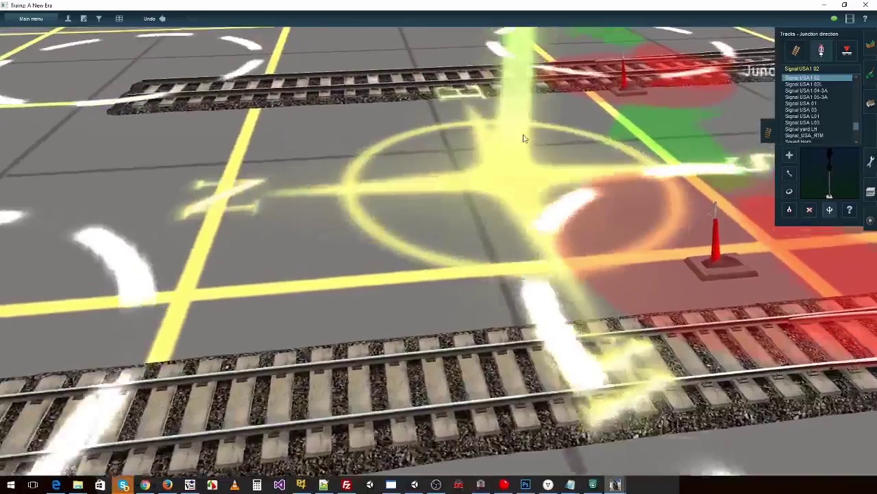
pyautogui.press('Down')
pyautogui.press('Down')
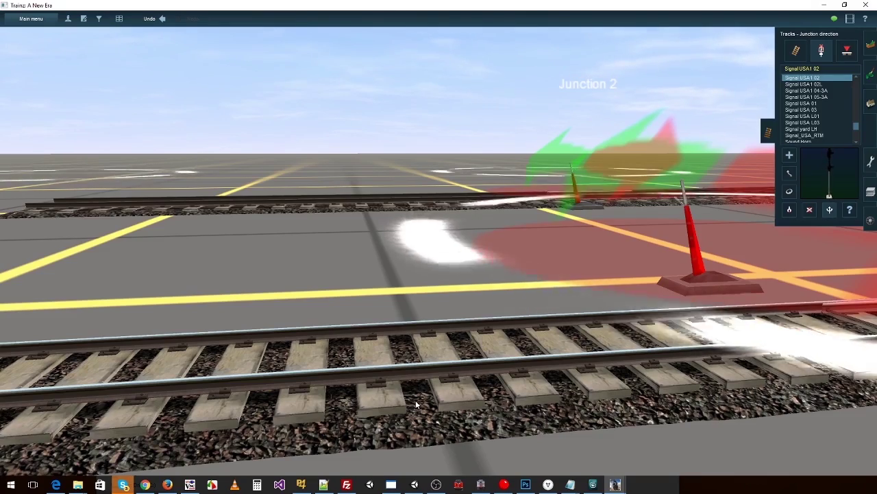
pyautogui.rightClick(588, 362)
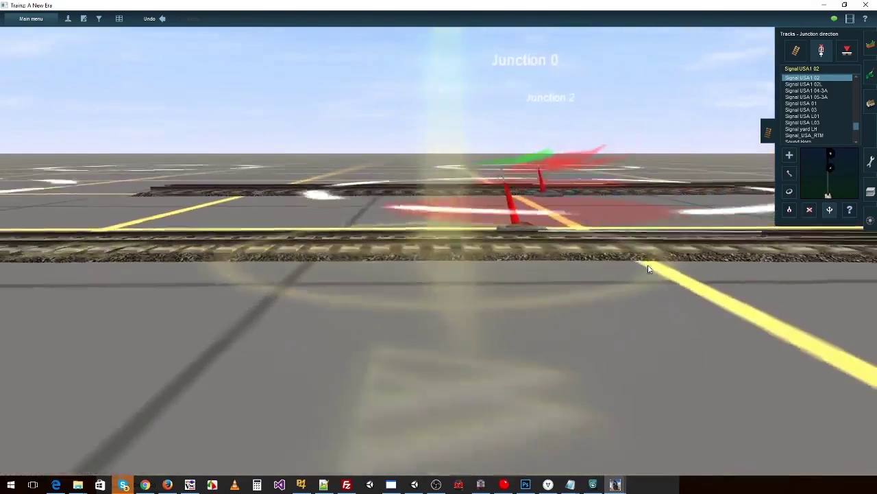
pyautogui.press('Up')
pyautogui.rightClick(646, 240)
pyautogui.rightClick(392, 258)
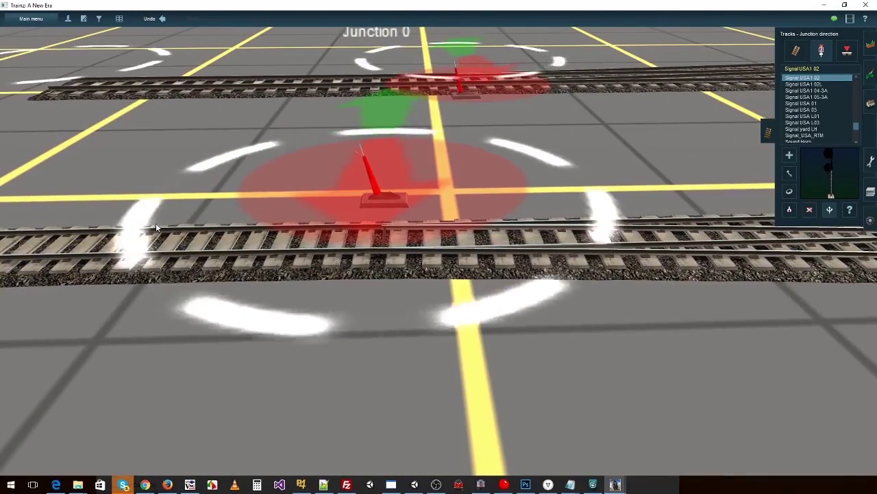
pyautogui.rightClick(554, 253)
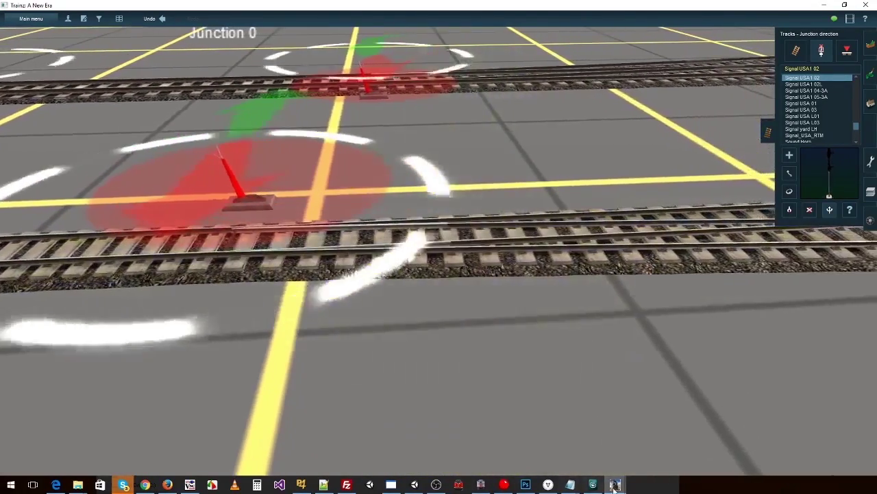
# Switch to TrainzContent, open the config text of Auran Track TS2009 36in Sleepers for editing, and highlight its sleeper-pitch value
pyautogui.moveTo(614, 485)
pyautogui.click(615, 447)
pyautogui.click(157, 201)
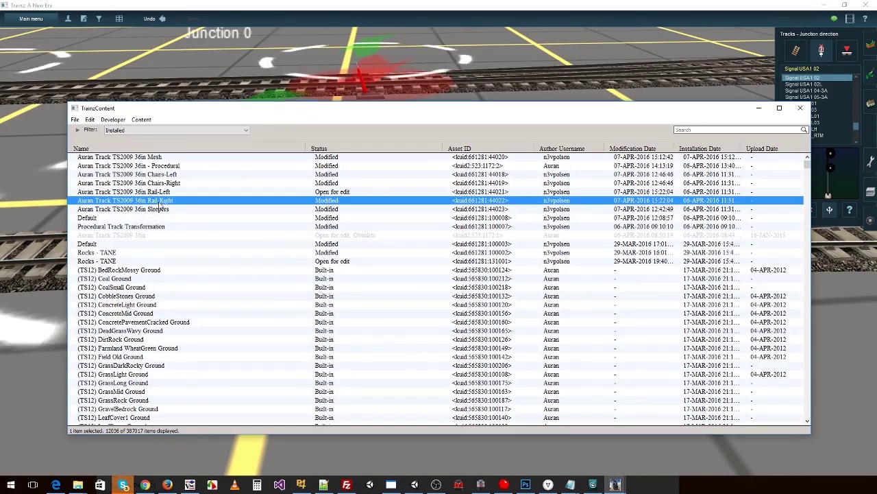
pyautogui.click(156, 209)
pyautogui.rightClick(162, 213)
pyautogui.moveTo(245, 282)
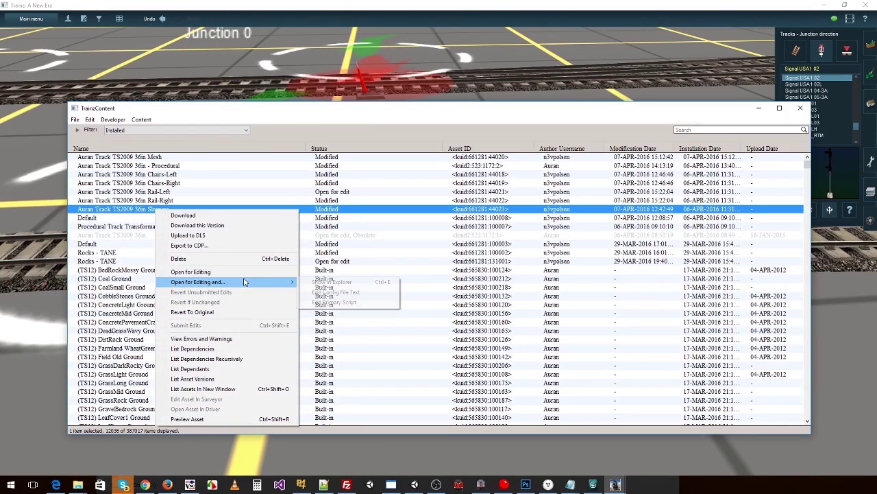
pyautogui.click(352, 293)
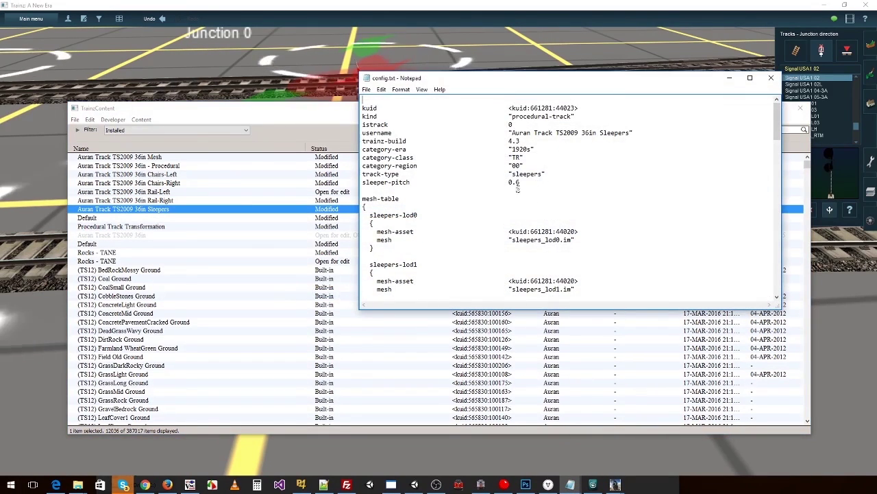
pyautogui.moveTo(511, 183); pyautogui.dragTo(521, 183)
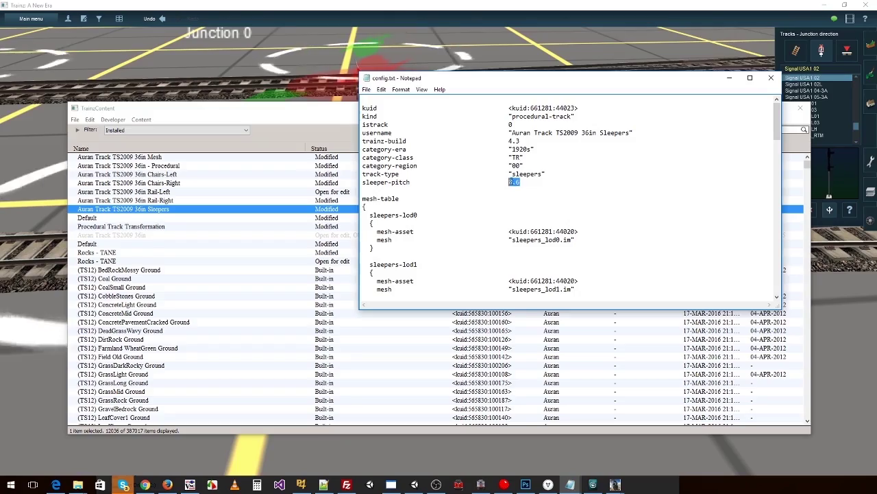
# Return to Trainz: A New Era and examine the sleeper spacing from Junction 0 to where the two tracks diverge
pyautogui.click(464, 10)
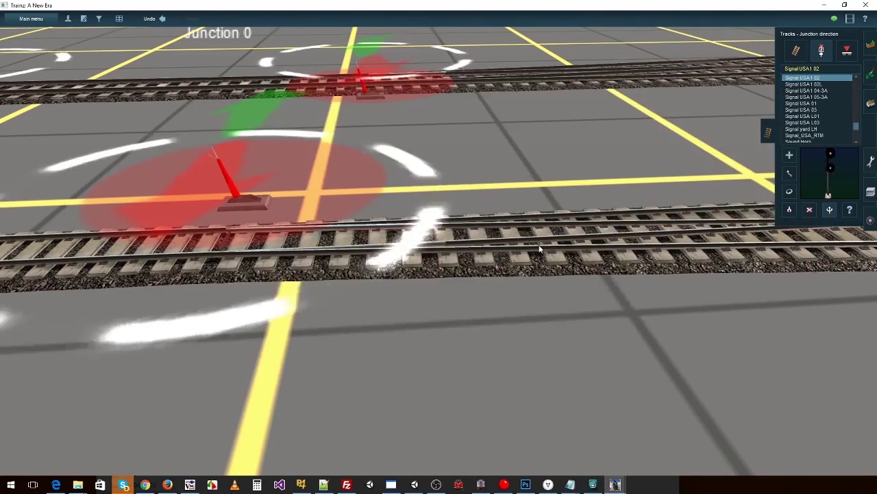
pyautogui.rightClick(580, 237)
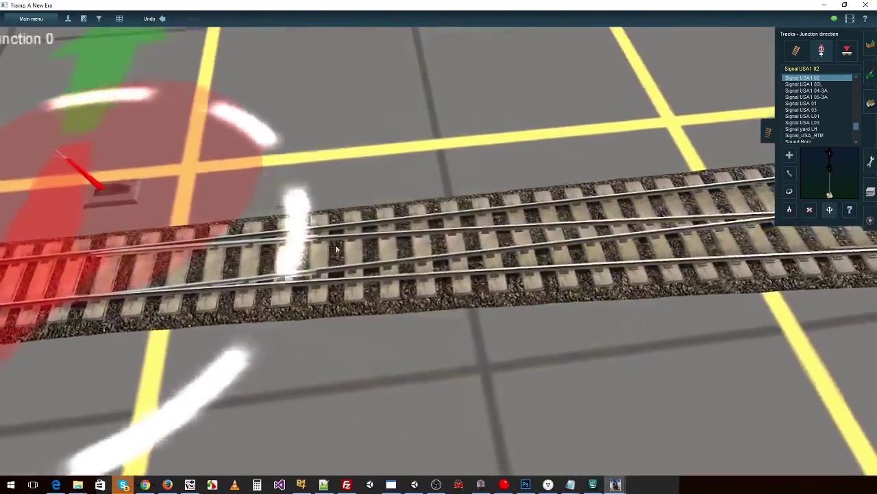
pyautogui.rightClick(334, 245)
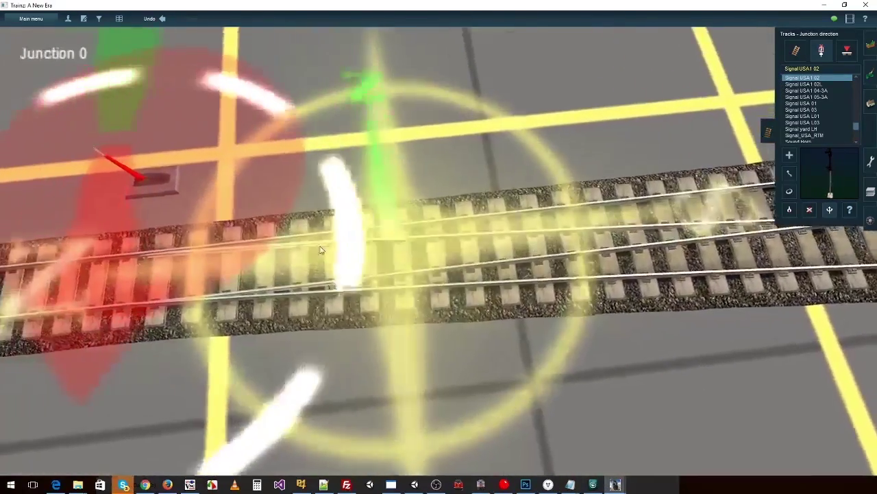
pyautogui.scroll(-5, 330, 248)
pyautogui.rightClick(719, 213)
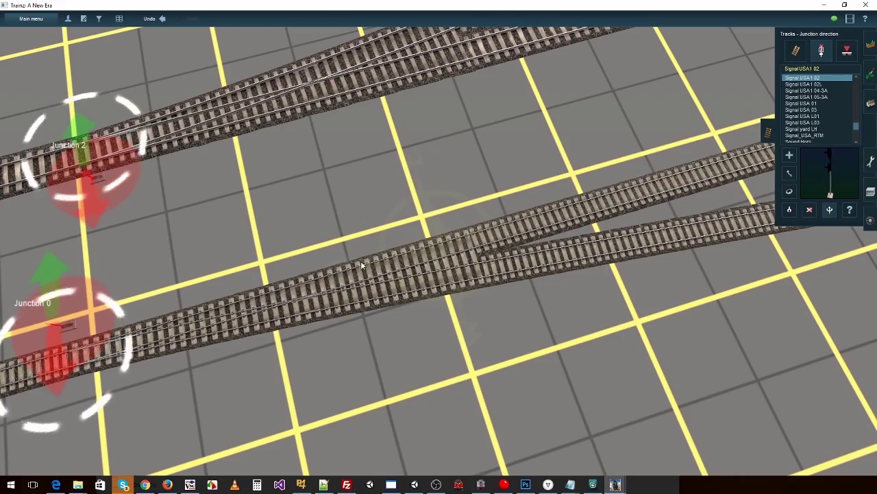
pyautogui.scroll(5, 461, 254)
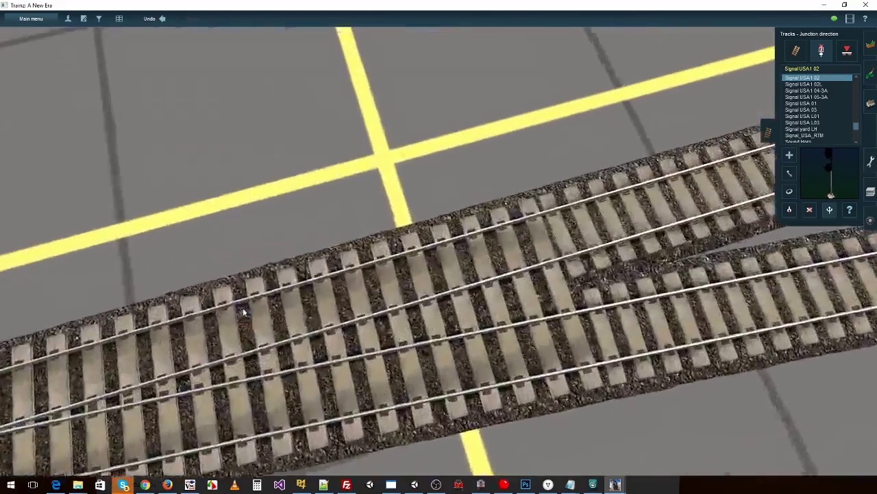
pyautogui.rightClick(243, 312)
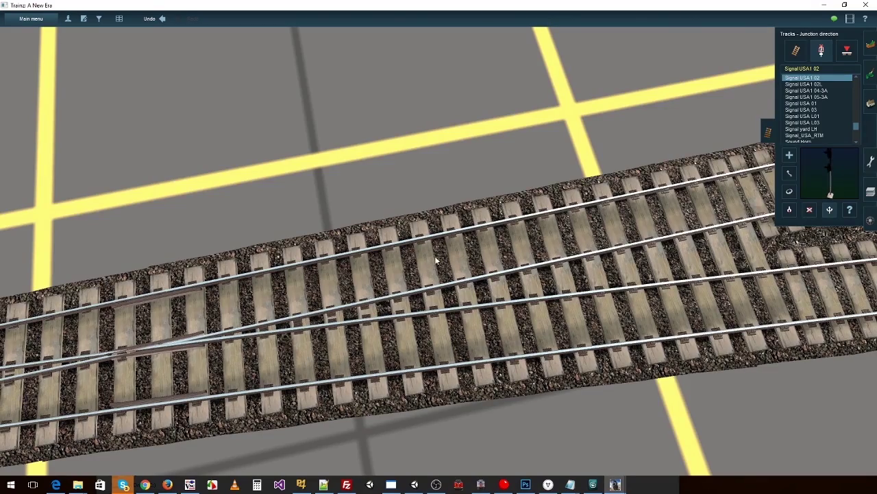
pyautogui.press('Down')
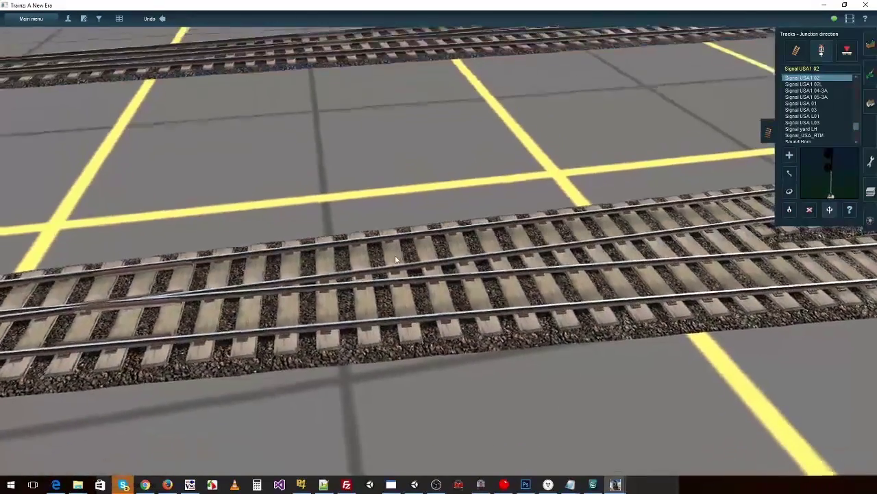
pyautogui.rightClick(299, 260)
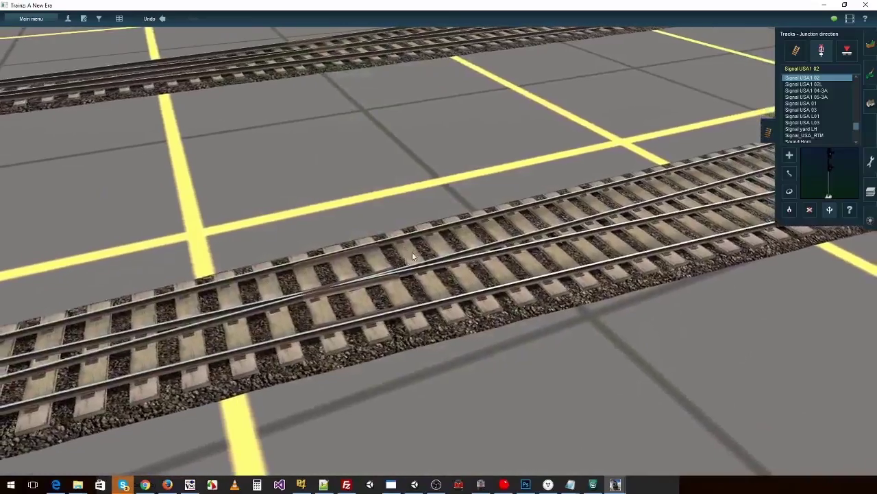
pyautogui.press('Right')
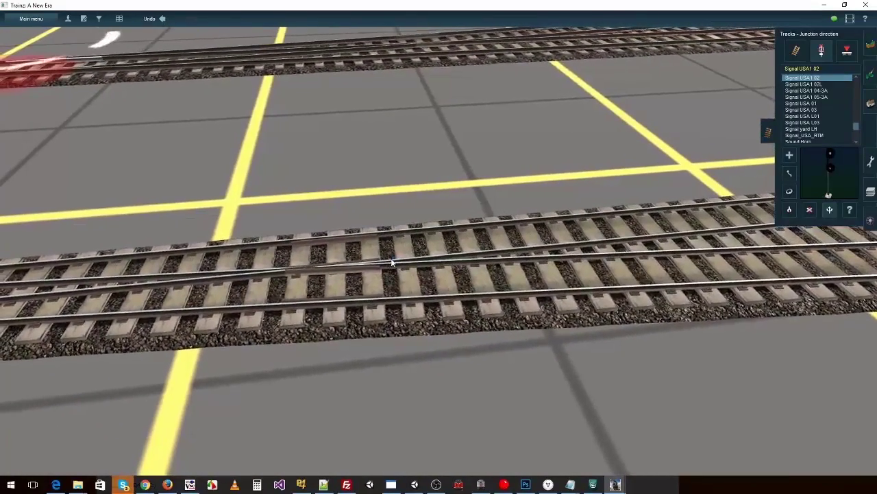
# Return to 3ds Max and unhide the sleeper object ssl0 in the default layer, leaving it unfrozen
pyautogui.click(593, 485)
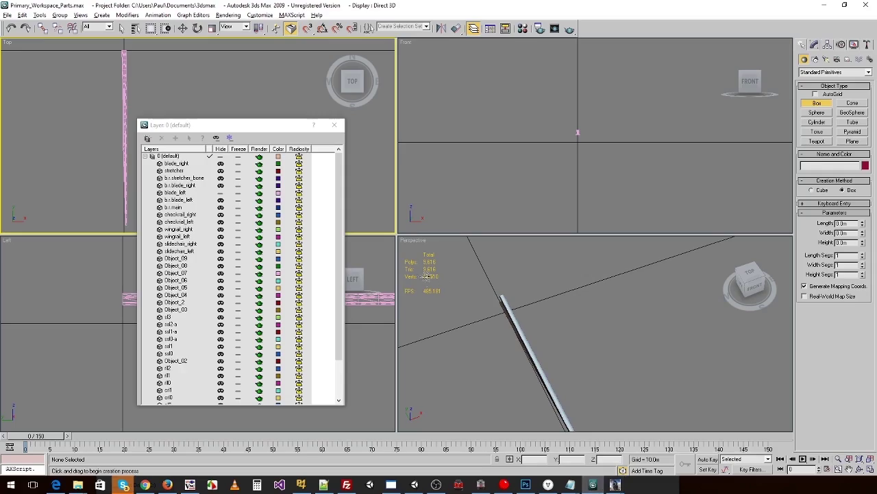
pyautogui.scroll(-2, 233, 320)
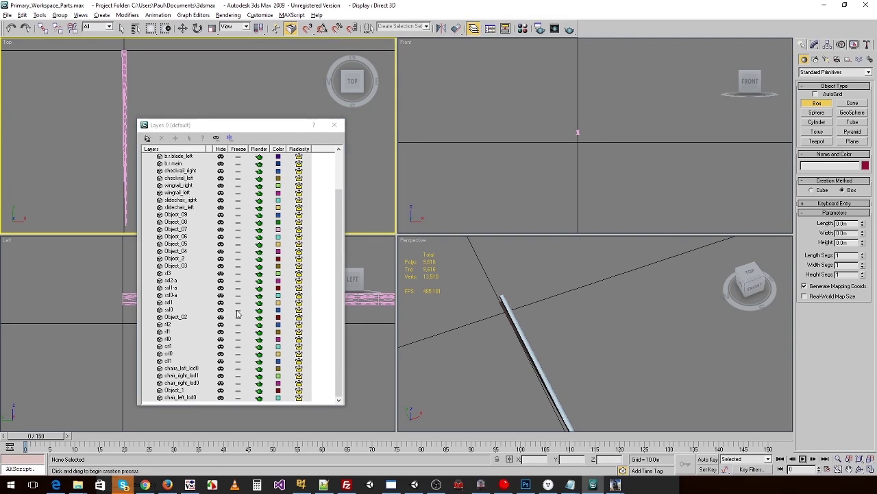
pyautogui.click(237, 310)
pyautogui.scroll(2, 237, 313)
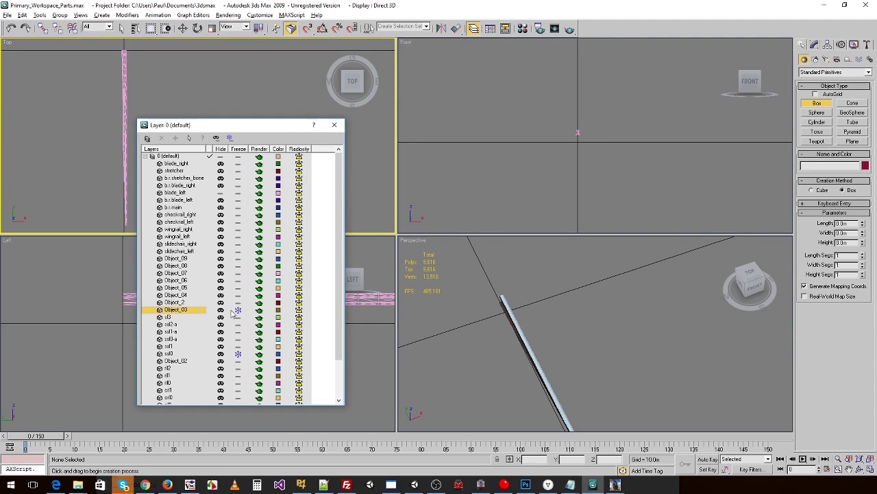
pyautogui.click(220, 360)
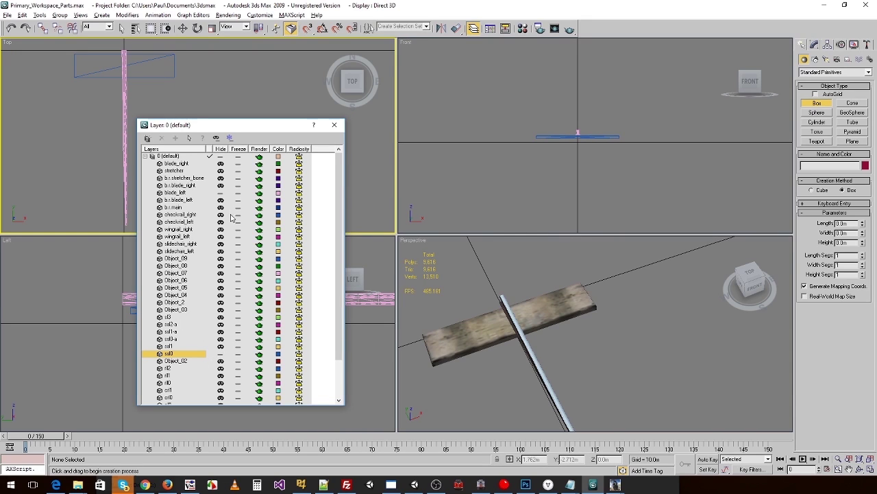
# Hide blade_left and unhide the sleeper object ssl0-a in the default layer, keeping ssl0 visible for comparison in the Perspective view
pyautogui.click(220, 194)
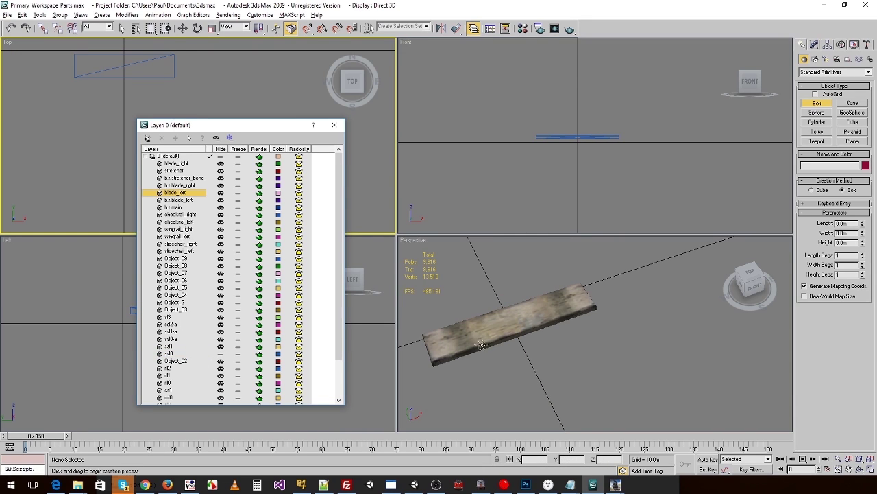
pyautogui.keyDown('alt'); pyautogui.moveTo(462, 355); pyautogui.dragTo(543, 335, button='middle'); pyautogui.keyUp('alt')
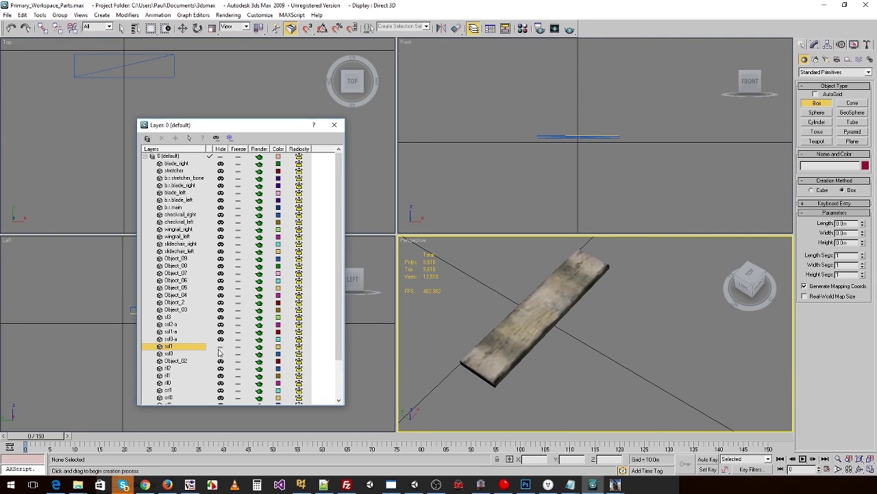
pyautogui.click(220, 340)
pyautogui.keyDown('alt'); pyautogui.moveTo(575, 319); pyautogui.dragTo(643, 312, button='middle'); pyautogui.keyUp('alt')
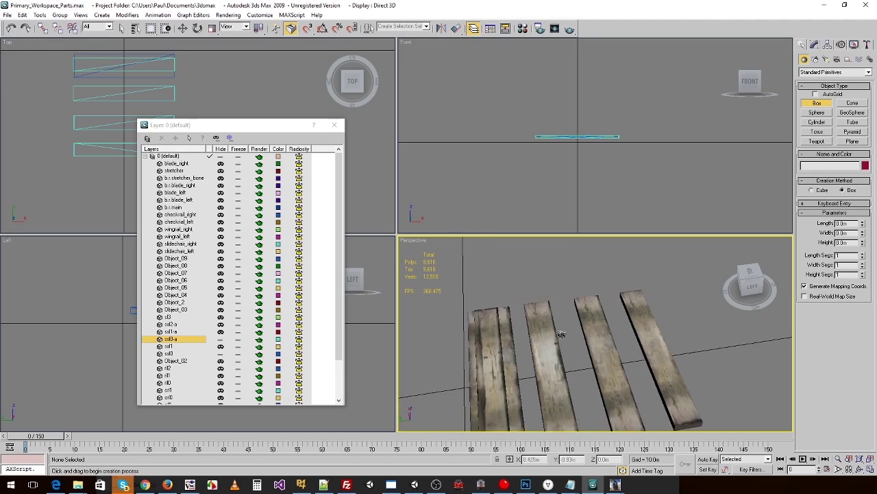
pyautogui.scroll(4, 543, 321)
pyautogui.keyDown('alt'); pyautogui.moveTo(590, 317); pyautogui.dragTo(566, 333, button='middle'); pyautogui.keyUp('alt')
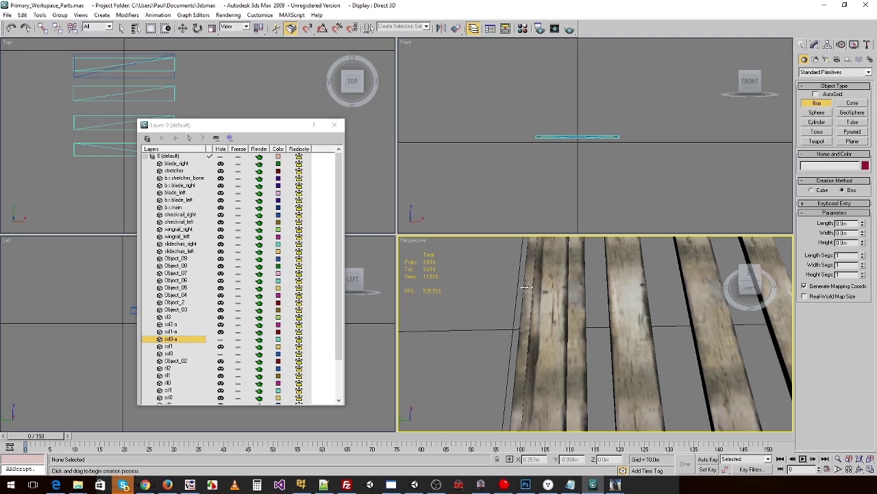
# Compare the outlines of sleeper objects ssl0 and ssl0-a by selecting each in turn in the Top view
pyautogui.moveTo(527, 287); pyautogui.dragTo(528, 289)
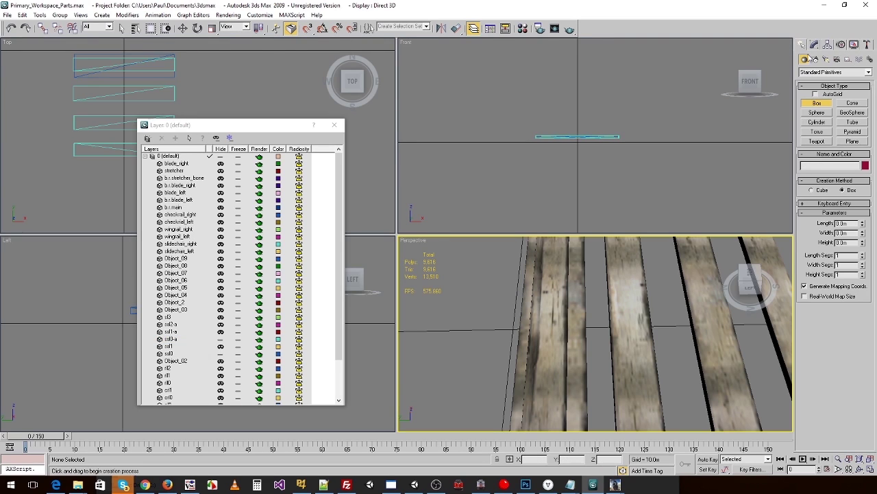
pyautogui.press('w')
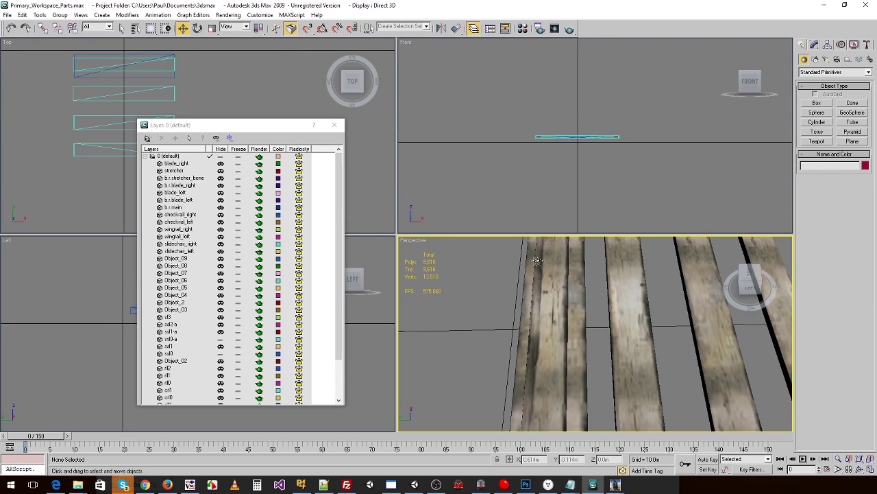
pyautogui.scroll(5, 157, 108)
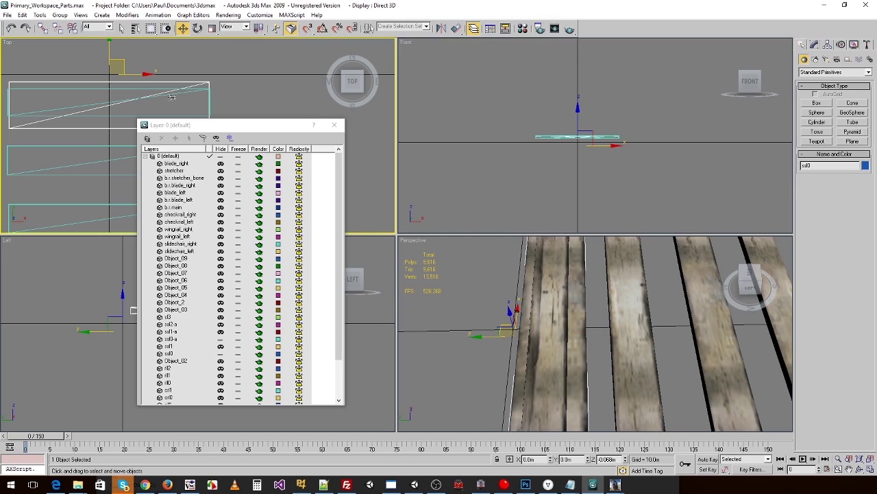
pyautogui.moveTo(213, 125); pyautogui.dragTo(343, 129)
pyautogui.click(132, 89)
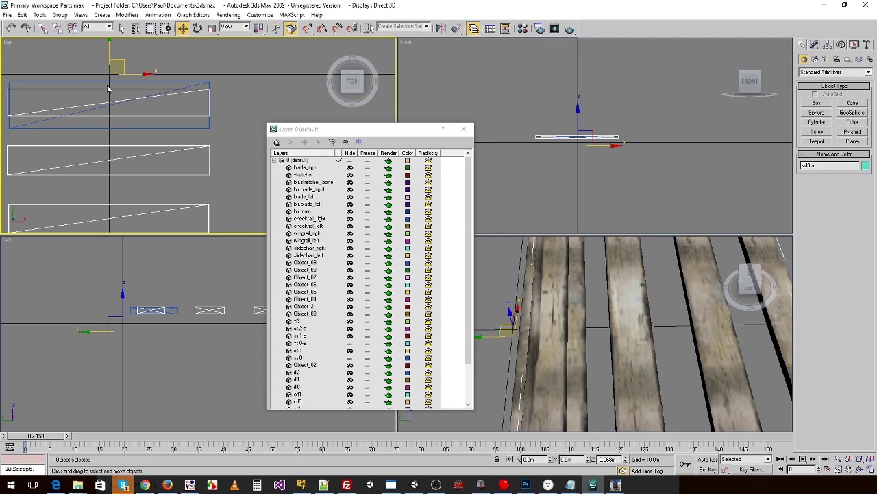
pyautogui.click(108, 82)
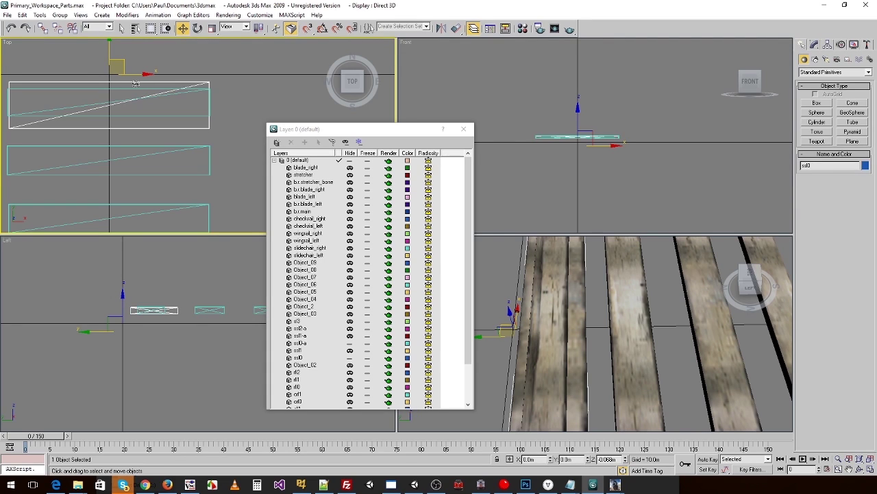
pyautogui.click(111, 100)
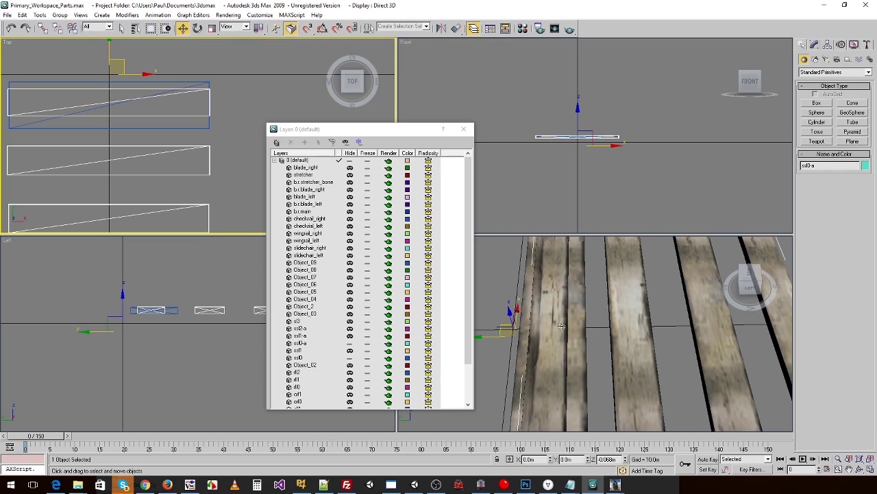
pyautogui.keyDown('alt'); pyautogui.moveTo(577, 317); pyautogui.dragTo(562, 318, button='middle'); pyautogui.keyUp('alt')
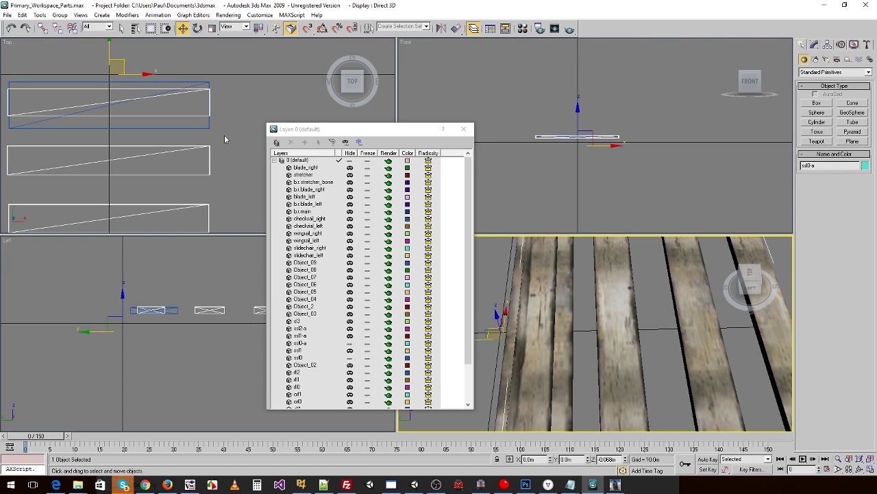
pyautogui.click(222, 104)
pyautogui.click(195, 94)
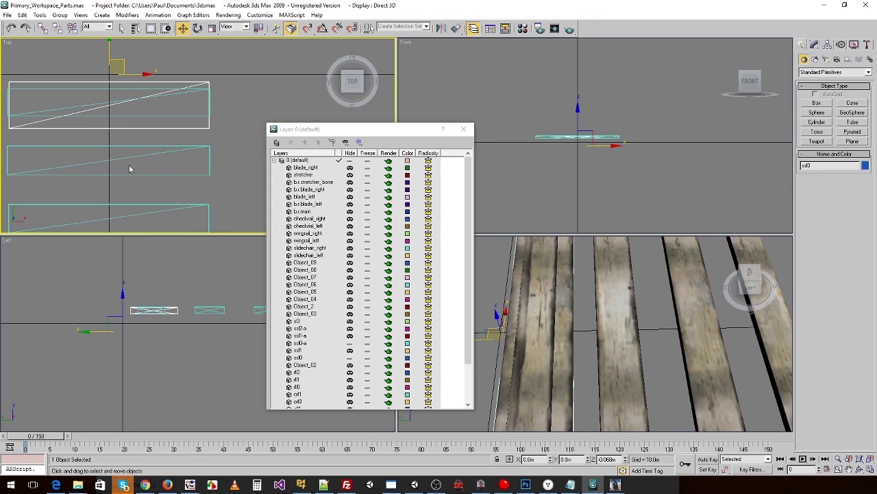
pyautogui.moveTo(132, 170); pyautogui.dragTo(201, 176, button='middle')
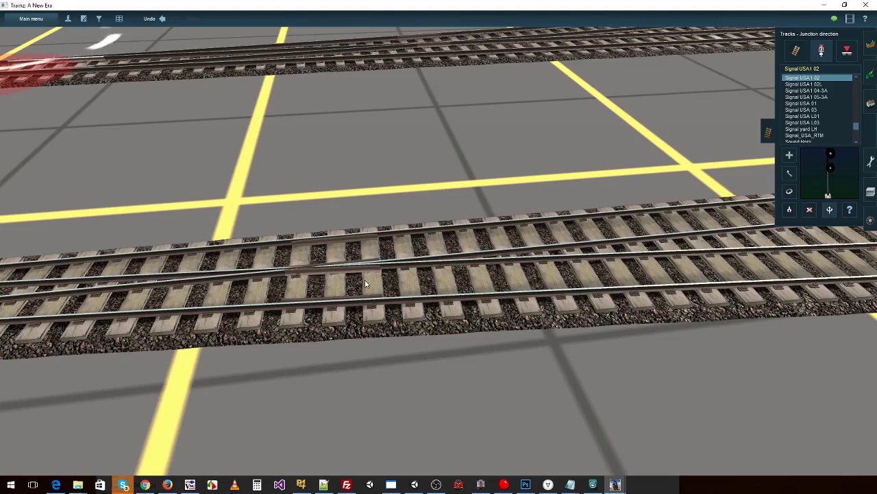
# Switch to Trainz: A New Era and examine the sleepers around the junction's crossing and along the diverging rails
pyautogui.scroll(2, 419, 271)
pyautogui.moveTo(419, 271); pyautogui.dragTo(427, 228, button='right')
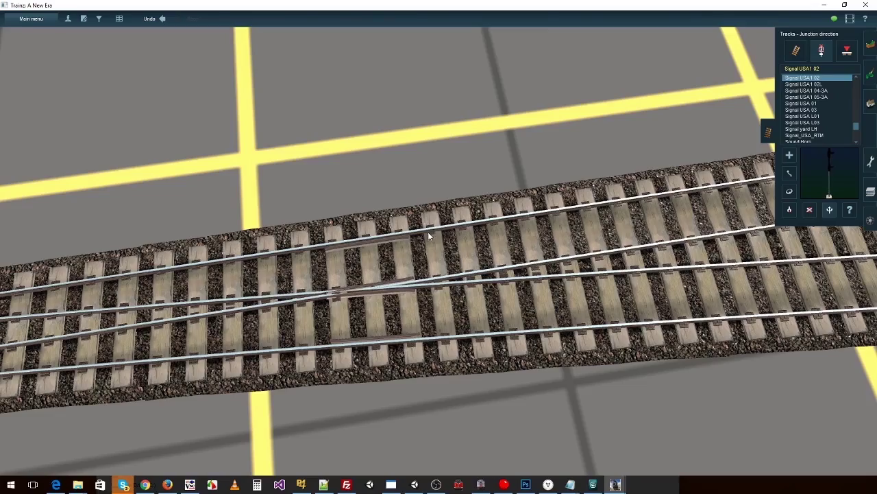
pyautogui.moveTo(428, 243); pyautogui.dragTo(508, 395, button='right')
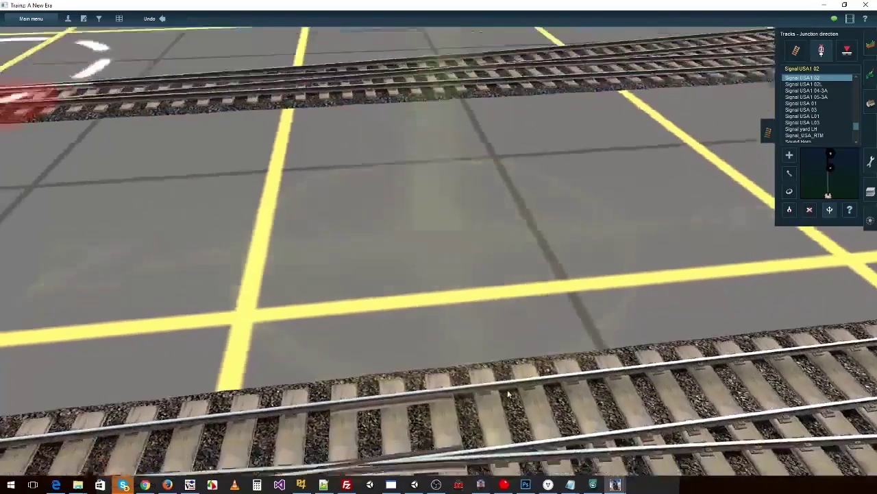
pyautogui.scroll(5, 508, 394)
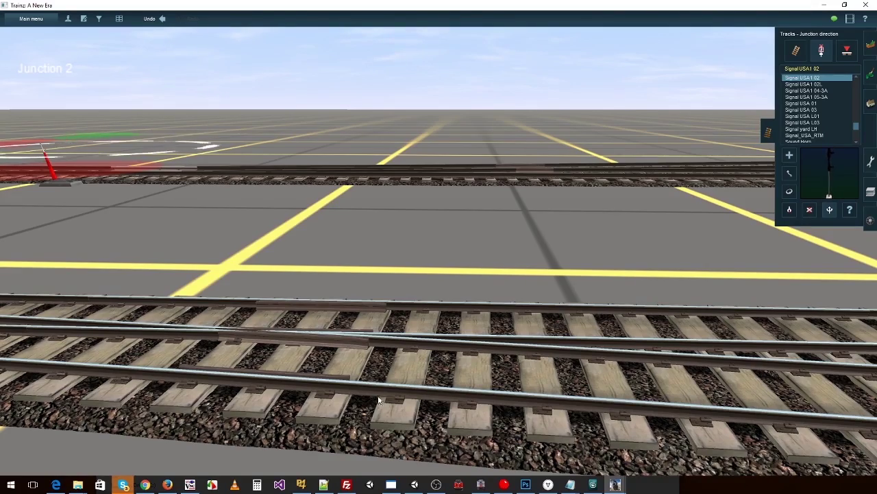
pyautogui.moveTo(411, 375); pyautogui.dragTo(334, 215, button='right')
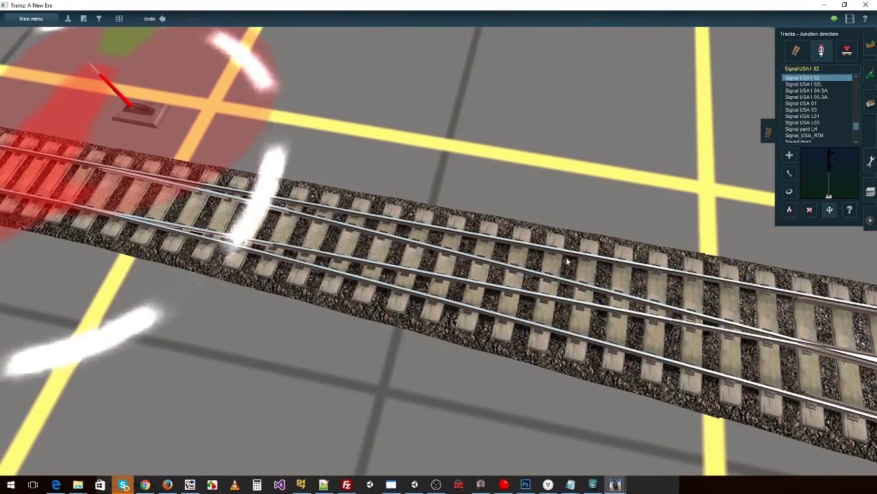
pyautogui.moveTo(622, 283); pyautogui.dragTo(561, 284, button='right')
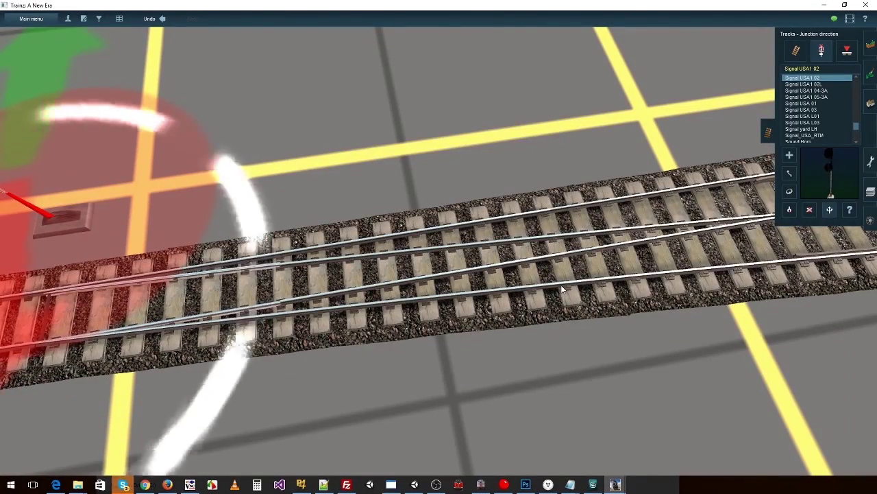
pyautogui.scroll(2, 580, 257)
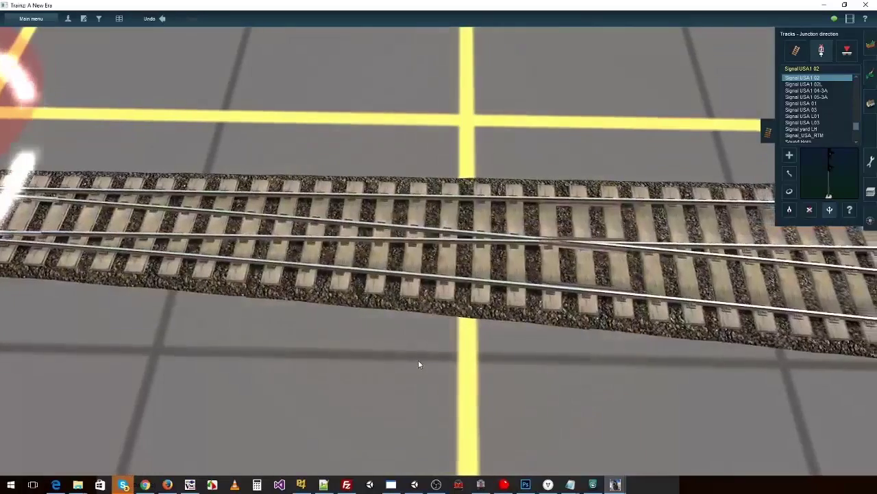
# Switch to the sleeper asset's config.txt in Notepad and highlight its sleeper-pitch value
pyautogui.hotkey('alt', 'Tab')
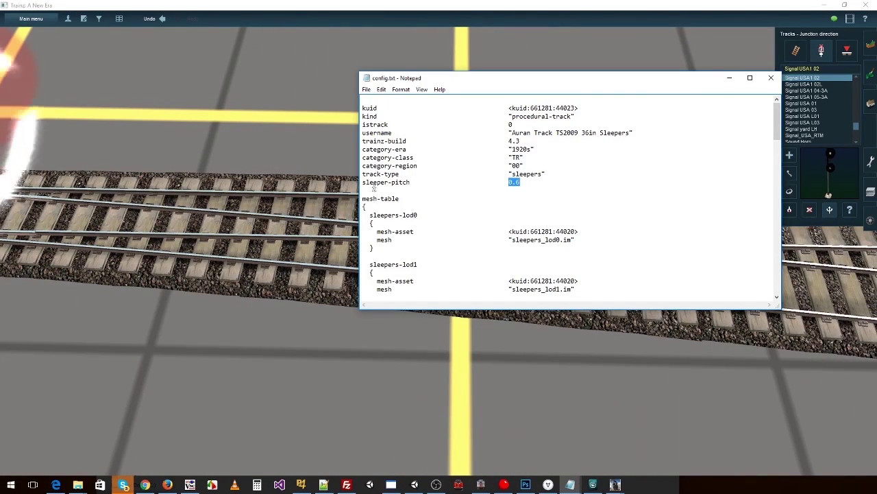
pyautogui.moveTo(363, 183); pyautogui.dragTo(525, 183)
pyautogui.click(526, 183)
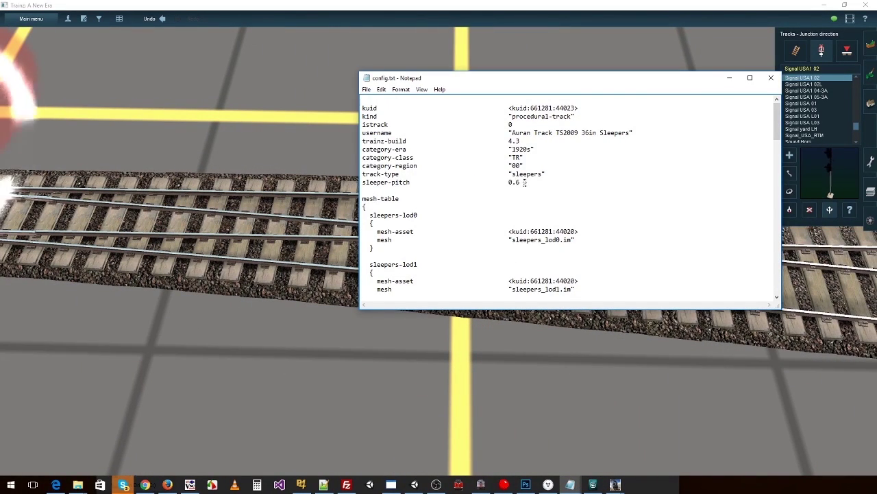
pyautogui.doubleClick(516, 183)
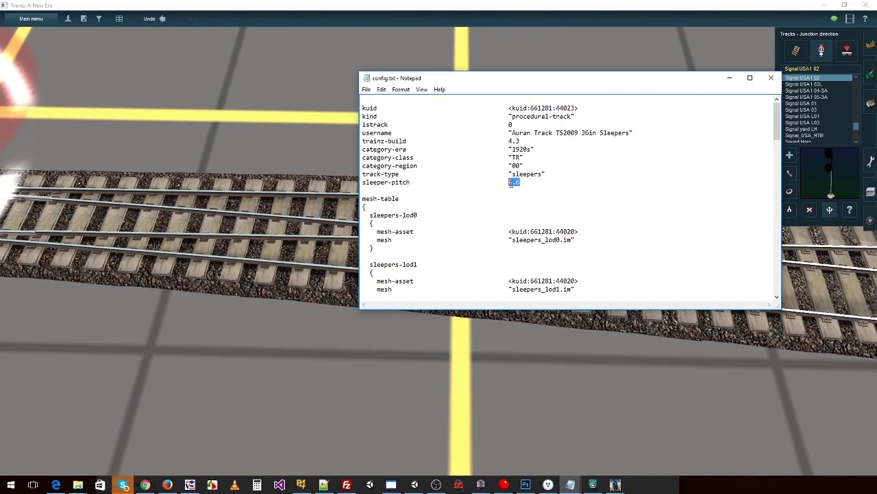
# Return to Trainz: A New Era and examine the sleeper spacing on the plain track leading up to Junction 0
pyautogui.rightClick(206, 229)
pyautogui.rightClick(206, 220)
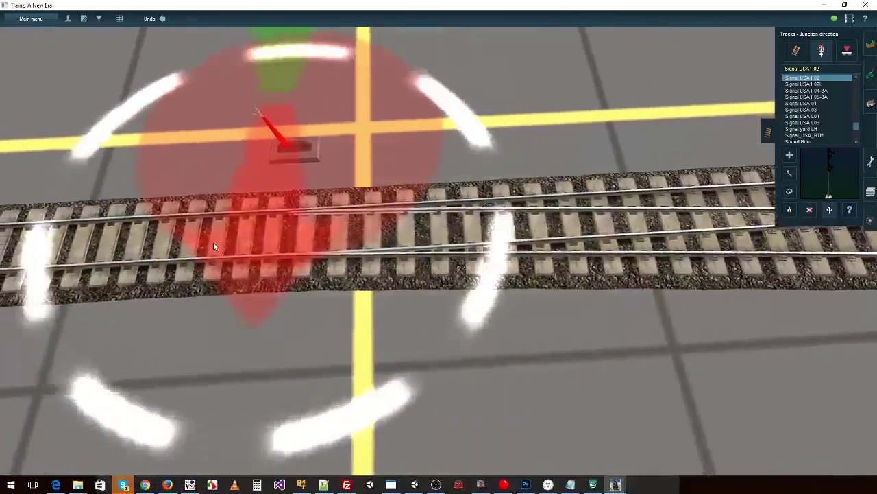
pyautogui.rightClick(213, 241)
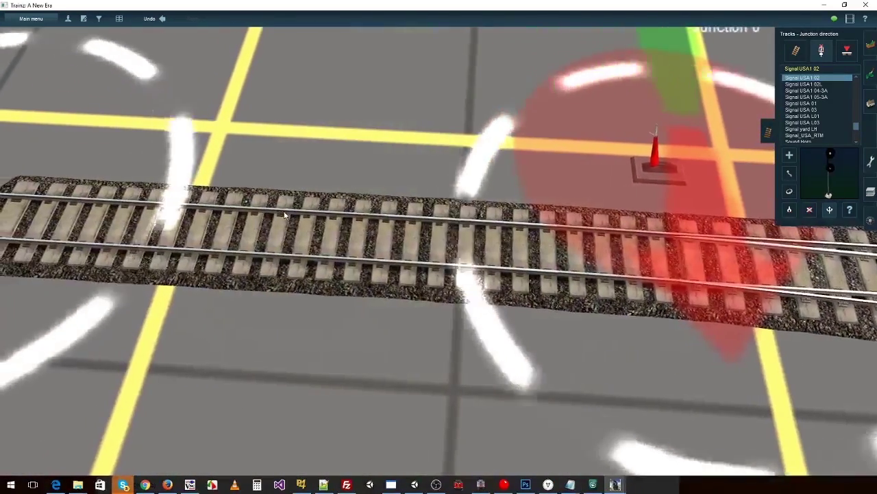
# Return to config.txt in Notepad and highlight the spacing-length-before and spacing-length-after lines in the track container
pyautogui.hotkey('alt', 'Tab')
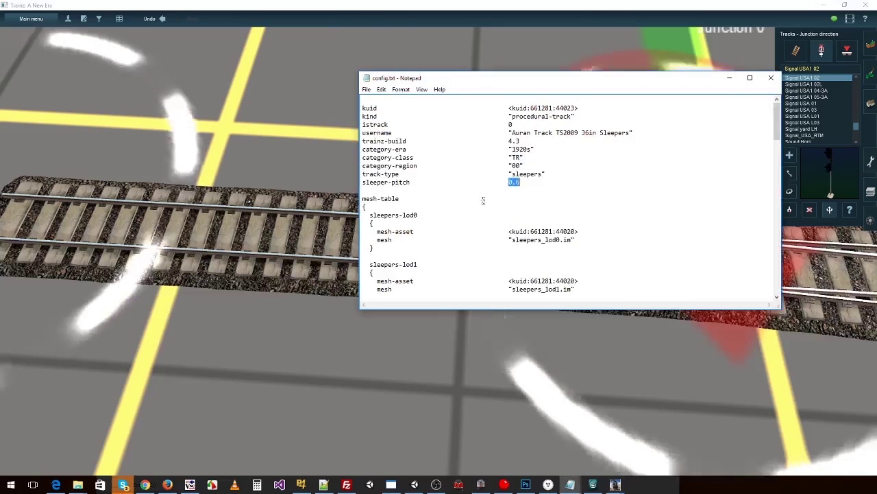
pyautogui.scroll(-10, 483, 200)
pyautogui.scroll(1, 480, 195)
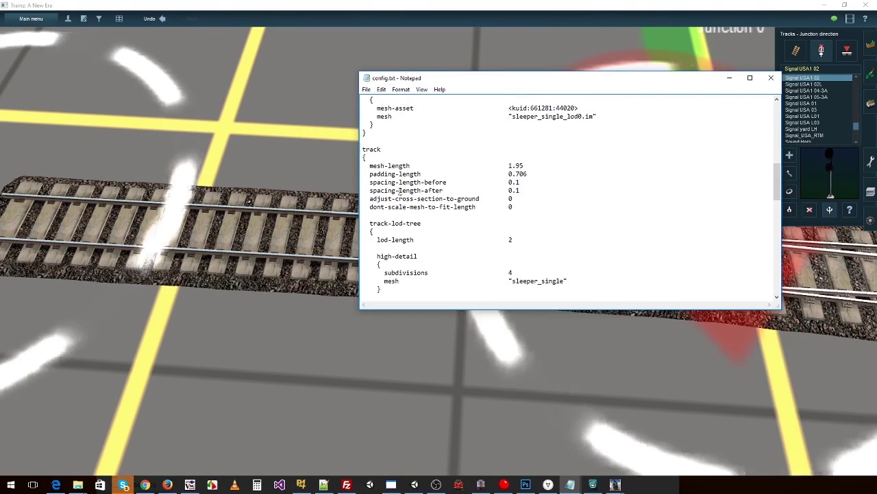
pyautogui.moveTo(370, 182); pyautogui.dragTo(522, 190)
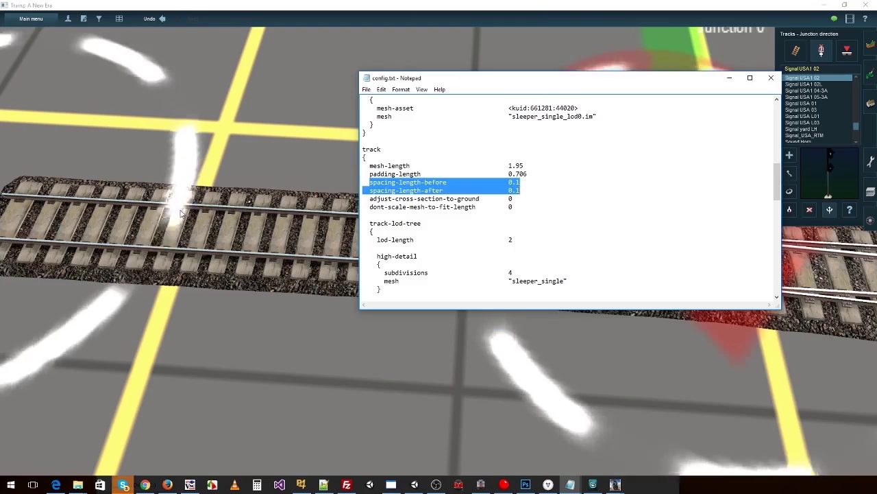
# Return to Trainz: A New Era and examine the sleepers from Junction 0 to where the two tracks separate
pyautogui.rightClick(281, 217)
pyautogui.rightClick(469, 248)
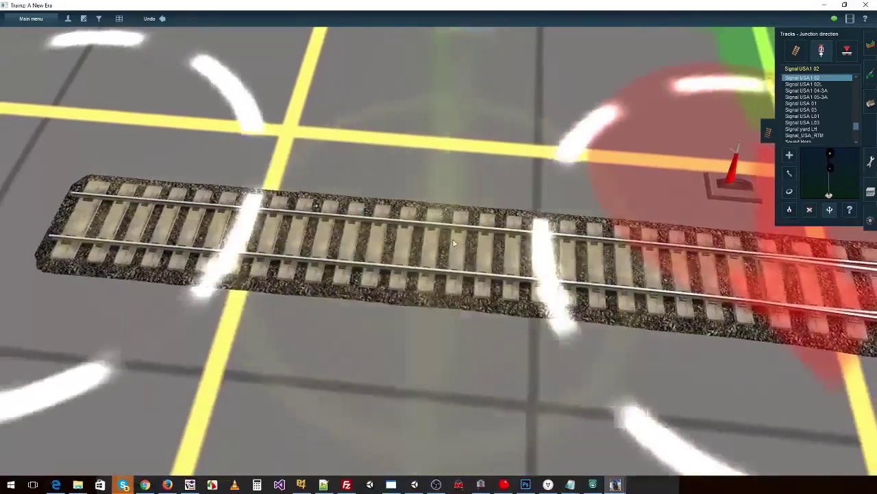
pyautogui.scroll(-2, 454, 244)
pyautogui.scroll(-4, 454, 244)
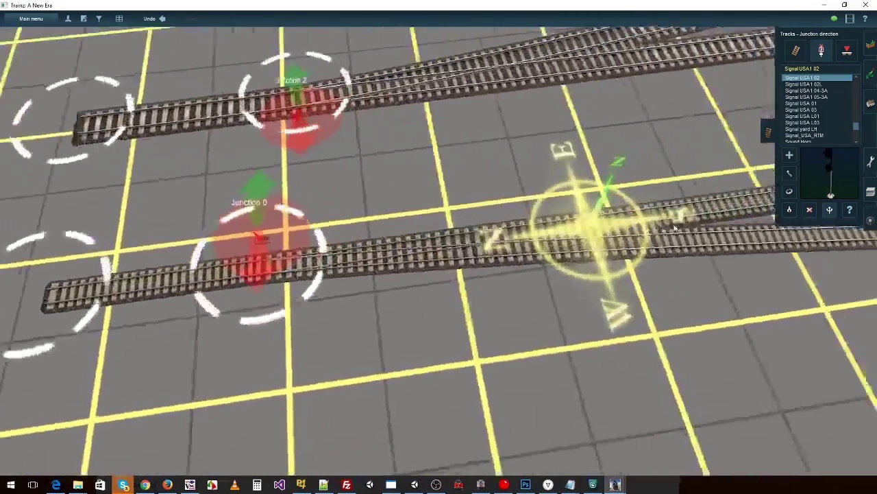
pyautogui.rightClick(674, 226)
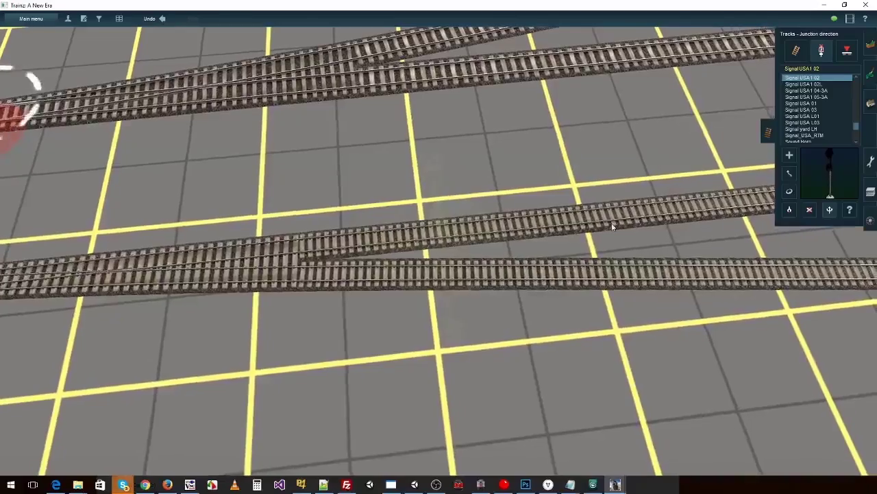
pyautogui.rightClick(322, 289)
pyautogui.scroll(4, 543, 246)
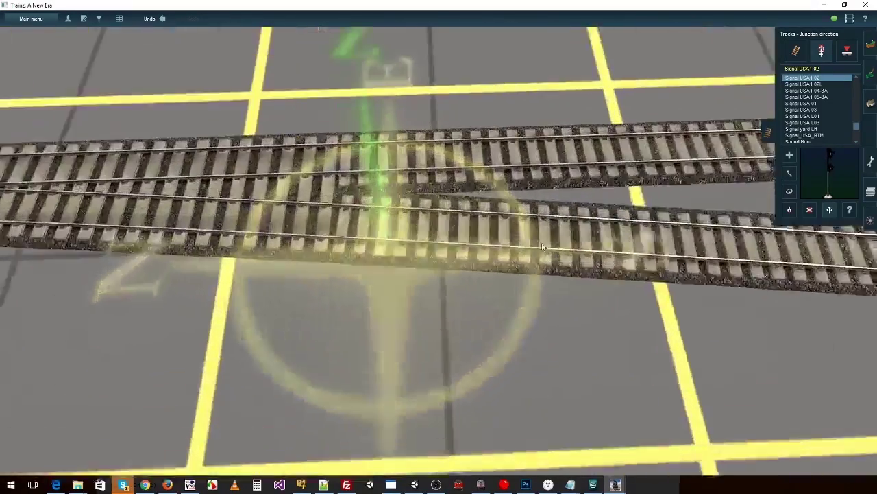
# Return to the sleeper asset's config.txt in Notepad, review its track container and track-lod-tree, and close the file
pyautogui.hotkey('alt', 'Tab')
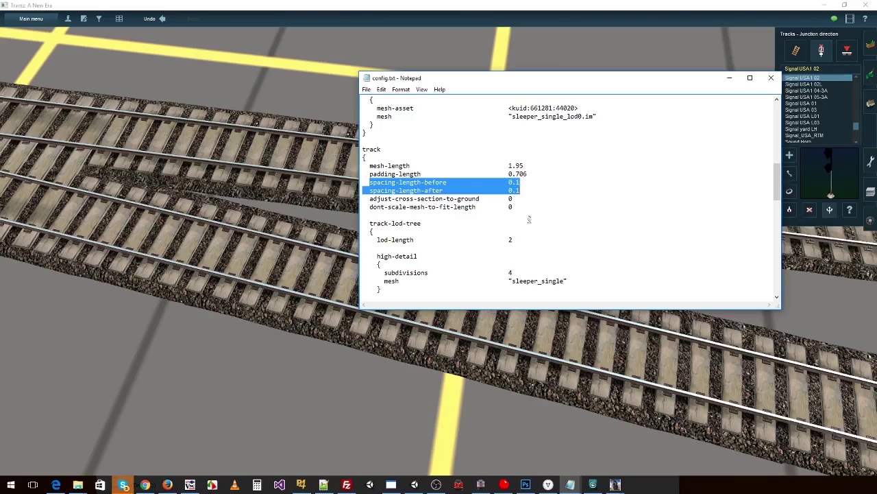
pyautogui.scroll(-2, 518, 184)
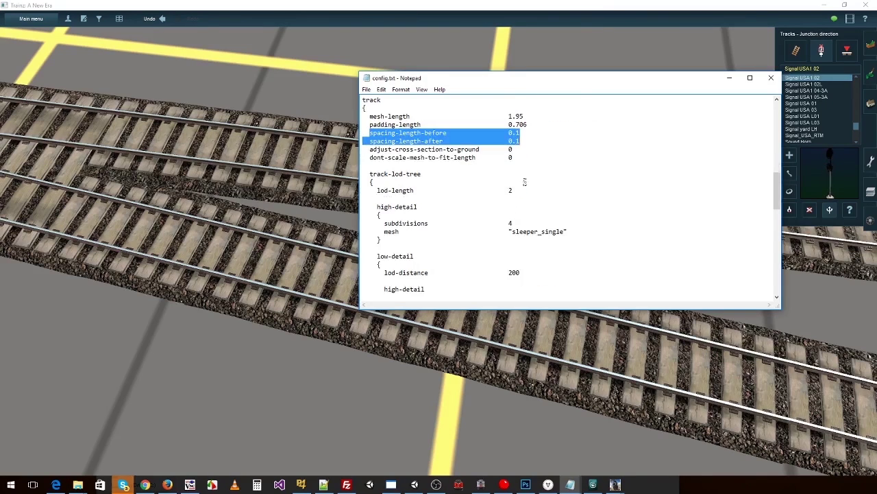
pyautogui.scroll(2, 545, 149)
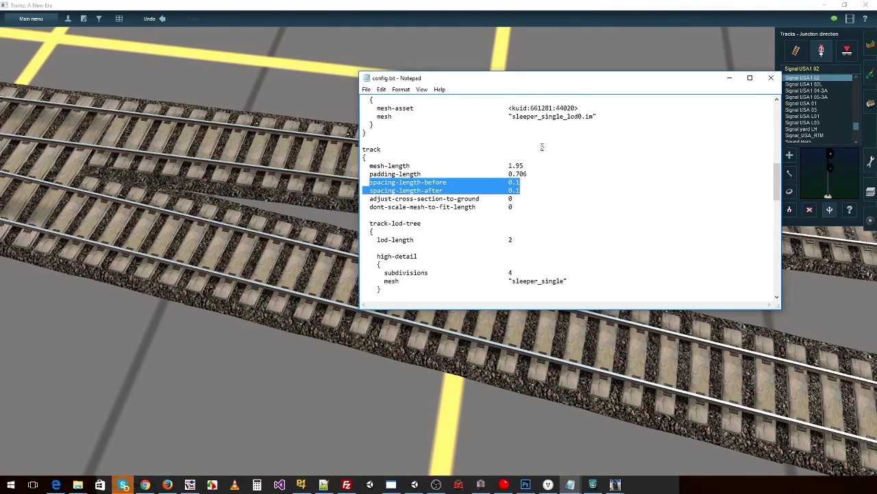
pyautogui.scroll(-4, 501, 190)
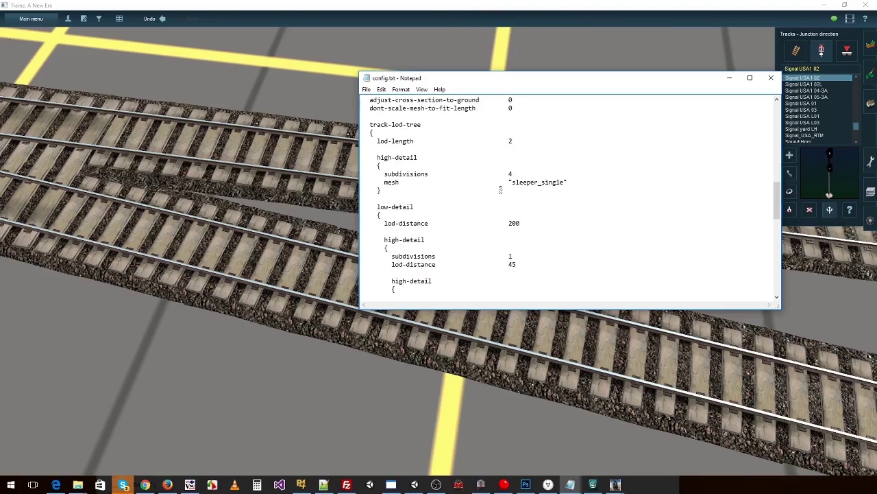
pyautogui.scroll(4, 514, 188)
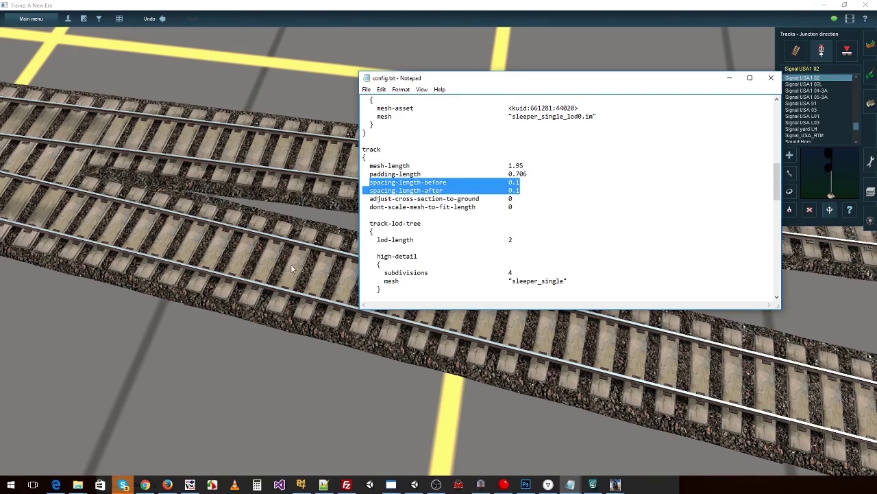
pyautogui.click(773, 78)
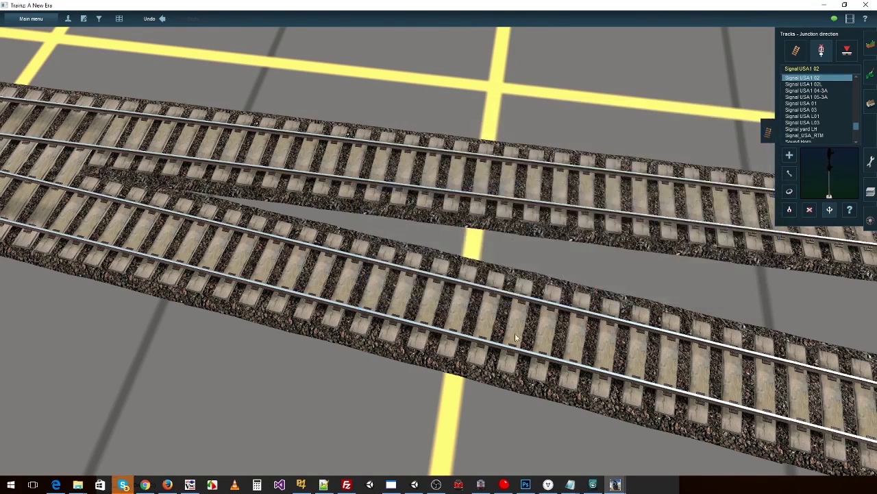
# Switch to TrainzContent and open the config file text of Auran Track TS2009 36in Chairs-Right for editing, at its track container
pyautogui.click(325, 481)
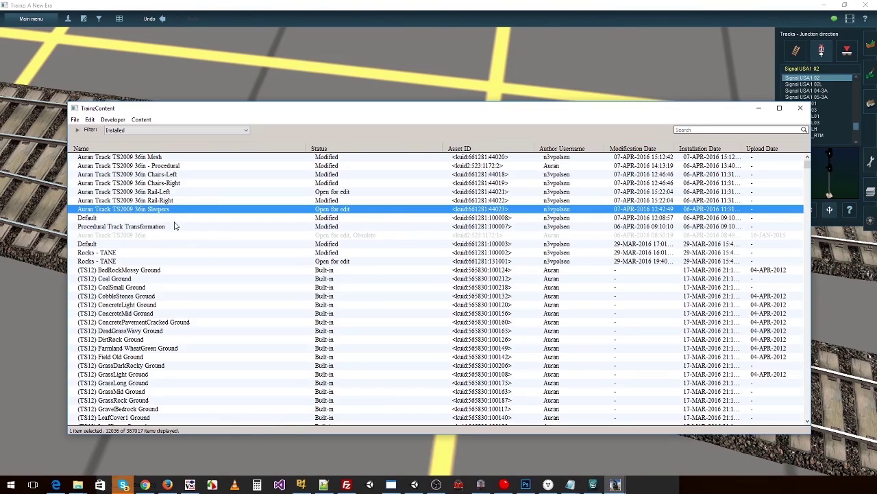
pyautogui.rightClick(170, 183)
pyautogui.moveTo(251, 256)
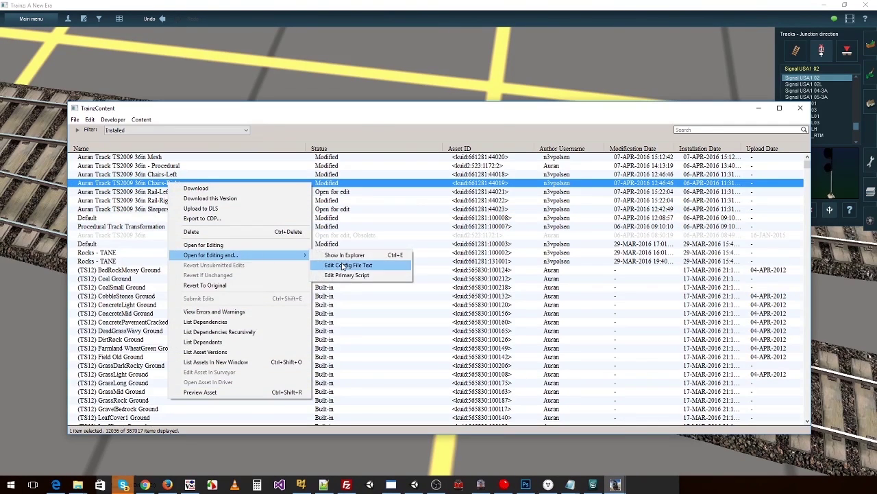
pyautogui.click(343, 265)
pyautogui.scroll(-10, 559, 199)
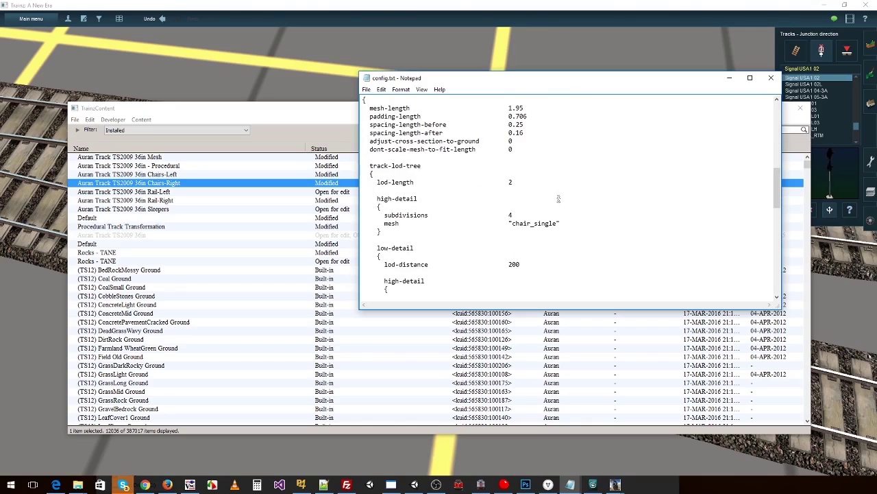
pyautogui.scroll(1, 559, 199)
# Highlight the padding-length, spacing-length-before and spacing-length-after lines in the chair asset's track container
pyautogui.moveTo(528, 163); pyautogui.dragTo(431, 159)
pyautogui.click(419, 157)
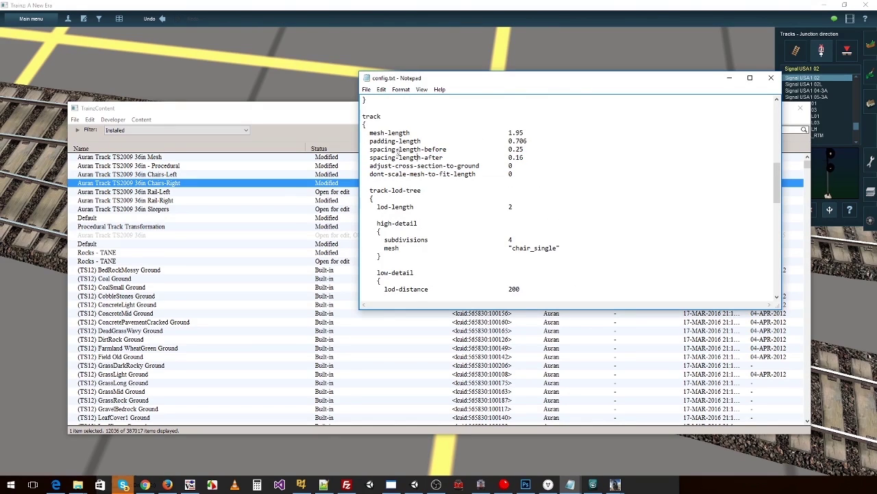
pyautogui.moveTo(370, 149); pyautogui.dragTo(528, 158)
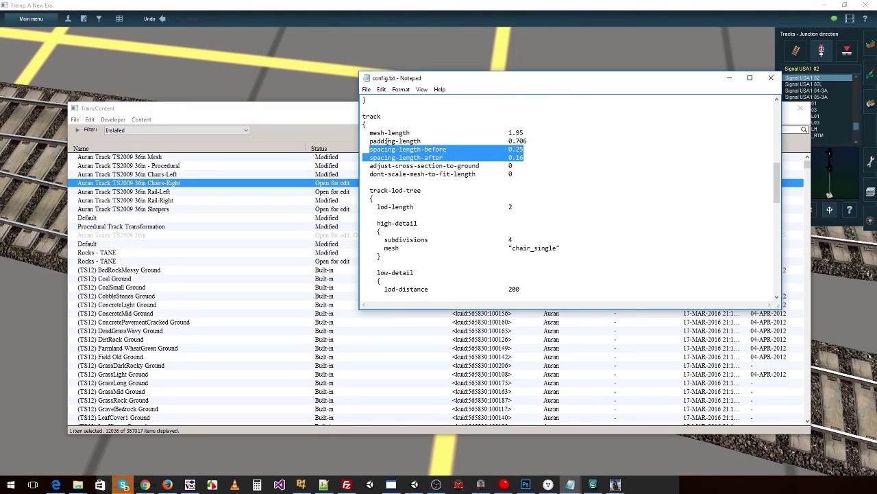
pyautogui.moveTo(381, 141); pyautogui.dragTo(529, 141)
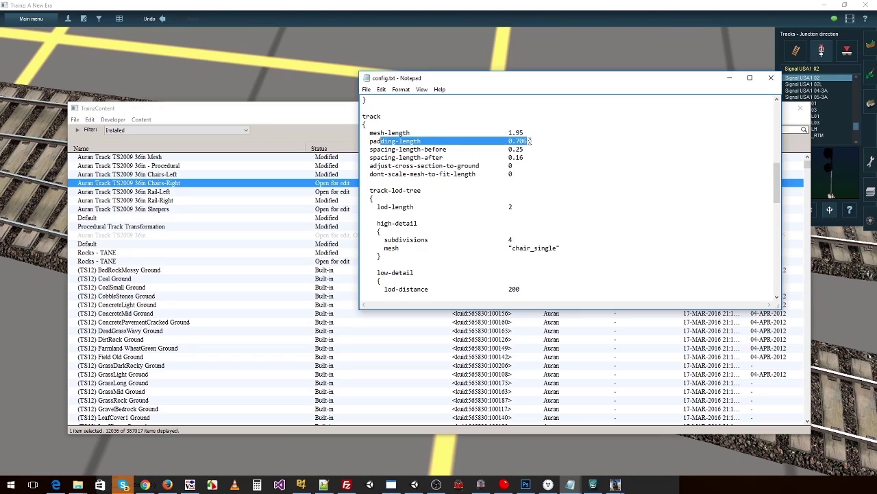
pyautogui.click(530, 141)
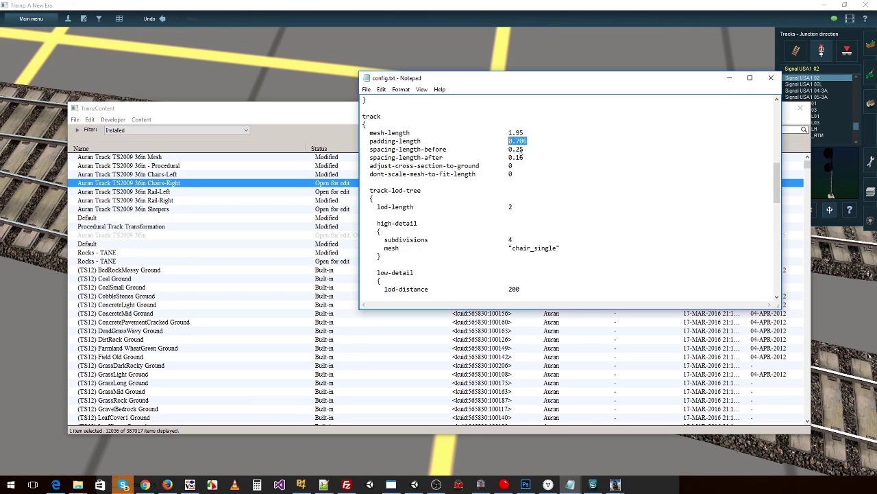
pyautogui.moveTo(526, 157); pyautogui.dragTo(368, 151)
pyautogui.click(524, 157)
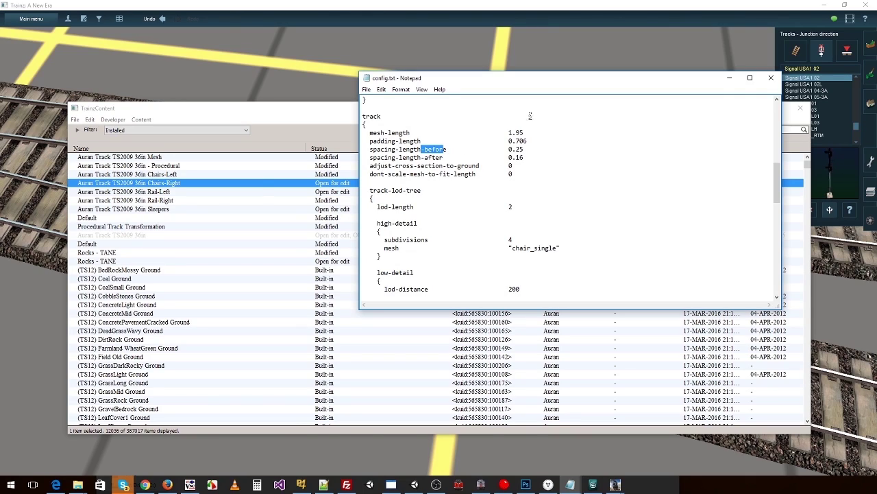
# Return to Trainz: A New Era and examine the chair spacing along the diverging tracks, up close and from above, comparing it with config.txt
pyautogui.click(453, 61)
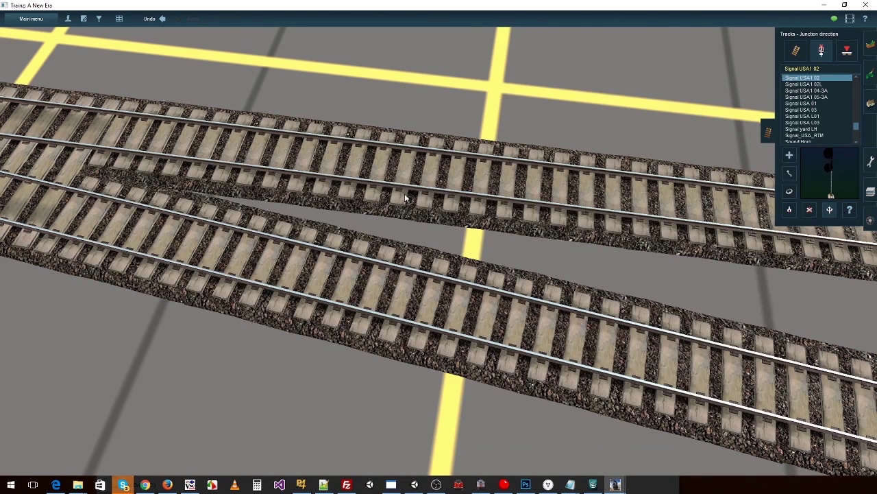
pyautogui.press('Left')
pyautogui.press('Right')
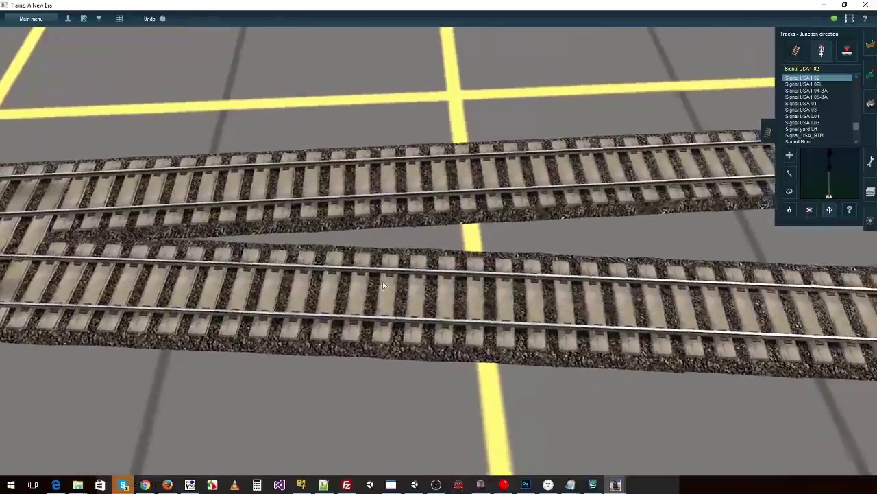
pyautogui.hotkey('alt', 'Tab')
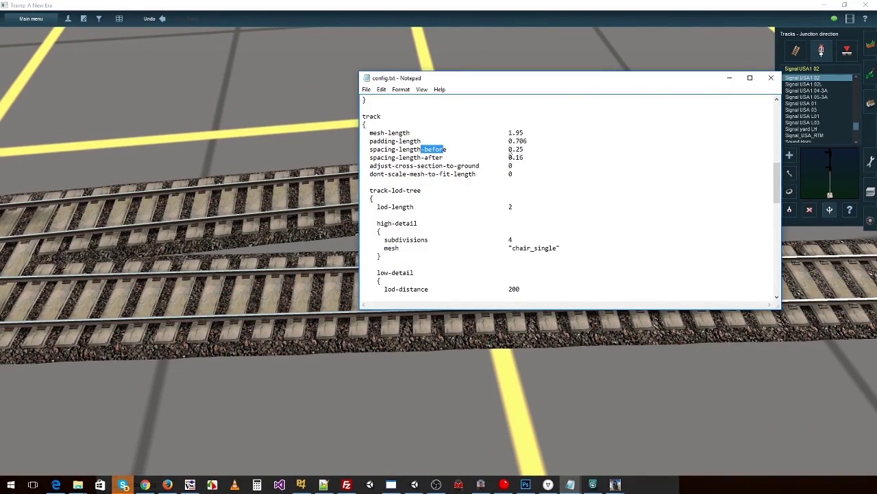
pyautogui.click(411, 331)
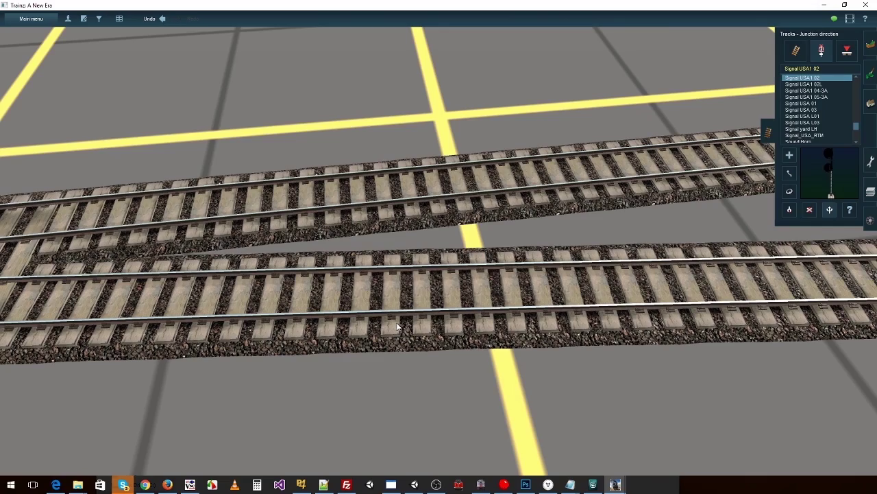
pyautogui.moveTo(402, 195); pyautogui.dragTo(415, 284, button='right')
pyautogui.moveTo(392, 313); pyautogui.dragTo(437, 356, button='right')
pyautogui.press('Down')
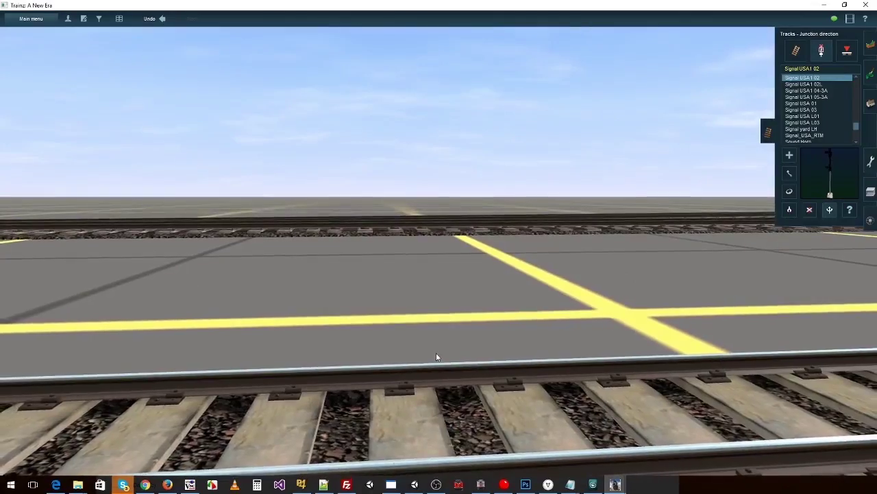
pyautogui.press('Up')
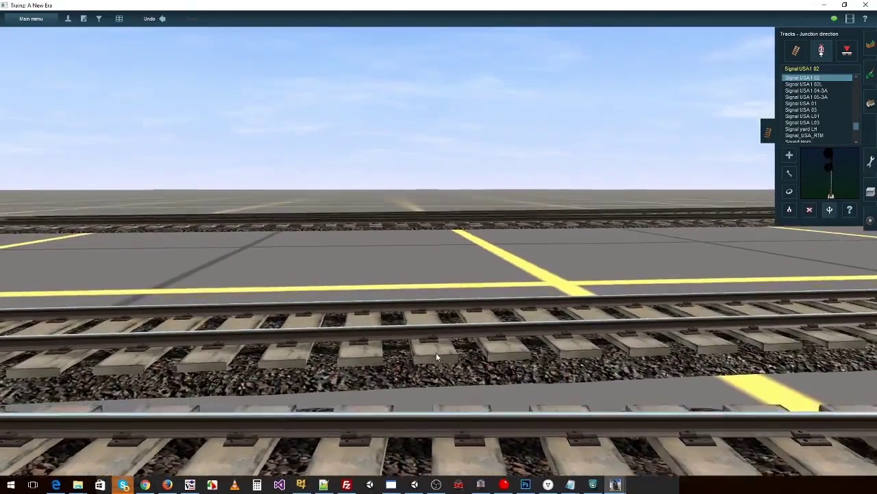
pyautogui.scroll(-5, 437, 357)
pyautogui.press('Up')
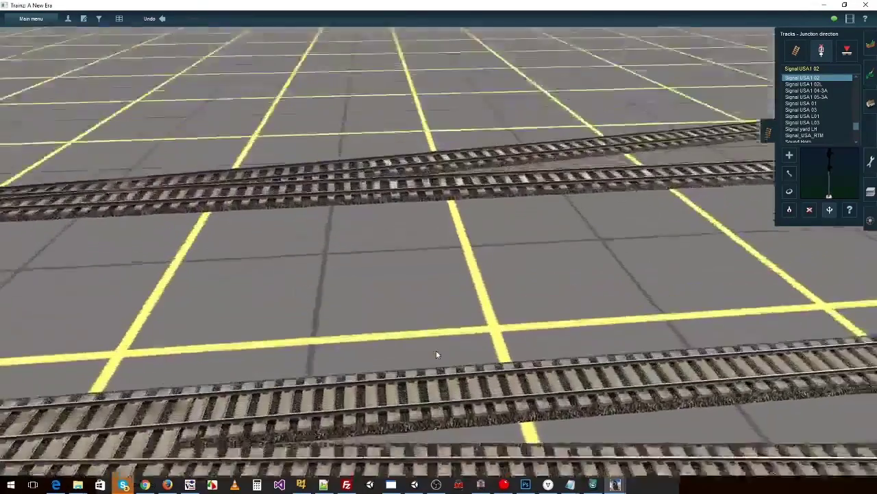
pyautogui.scroll(-3, 437, 355)
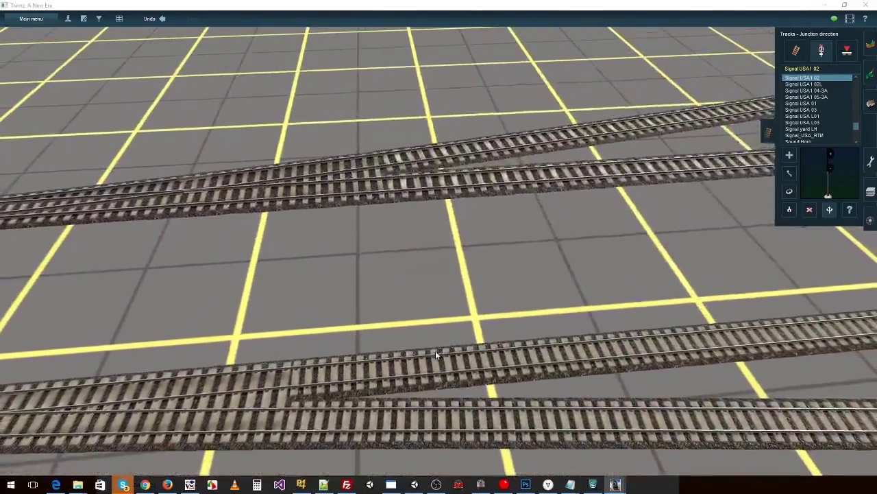
# Close the chair asset's config.txt and examine the sleepers and chairs around the point where the junction's two tracks separate
pyautogui.hotkey('alt', 'Tab')
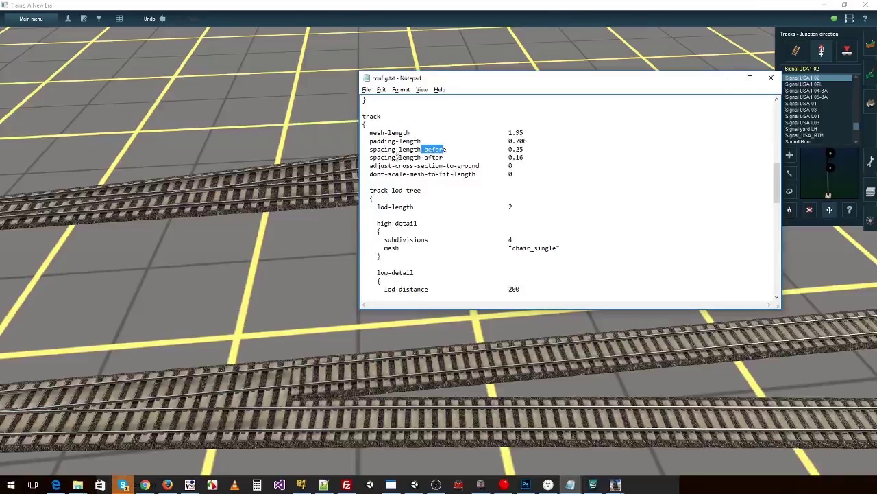
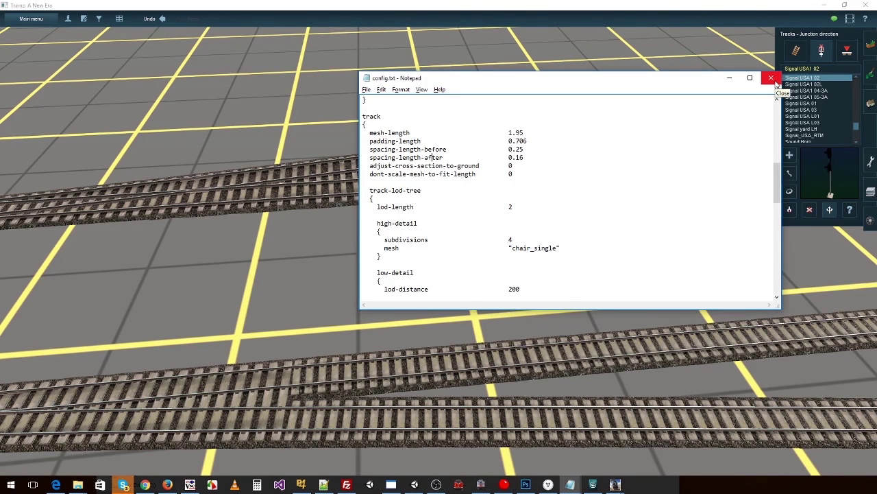
pyautogui.click(775, 82)
pyautogui.moveTo(558, 309); pyautogui.dragTo(423, 328, button='right')
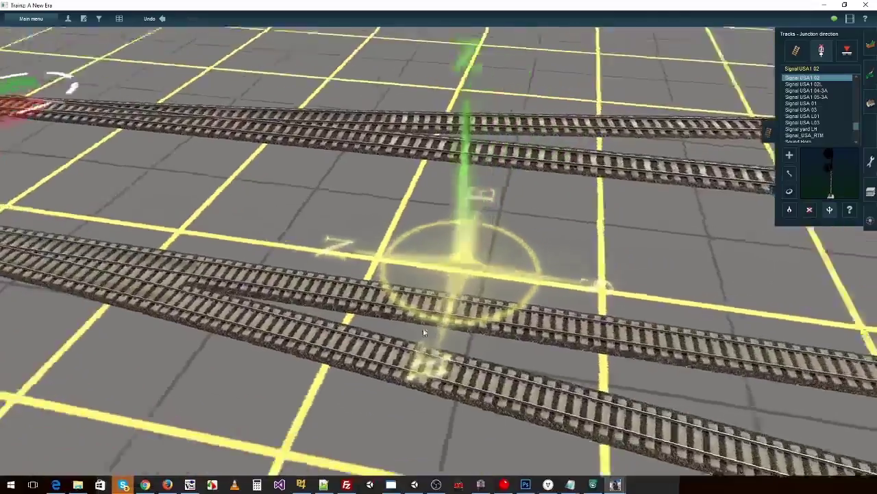
pyautogui.scroll(5, 306, 331)
pyautogui.rightClick(257, 317)
pyautogui.press('Left')
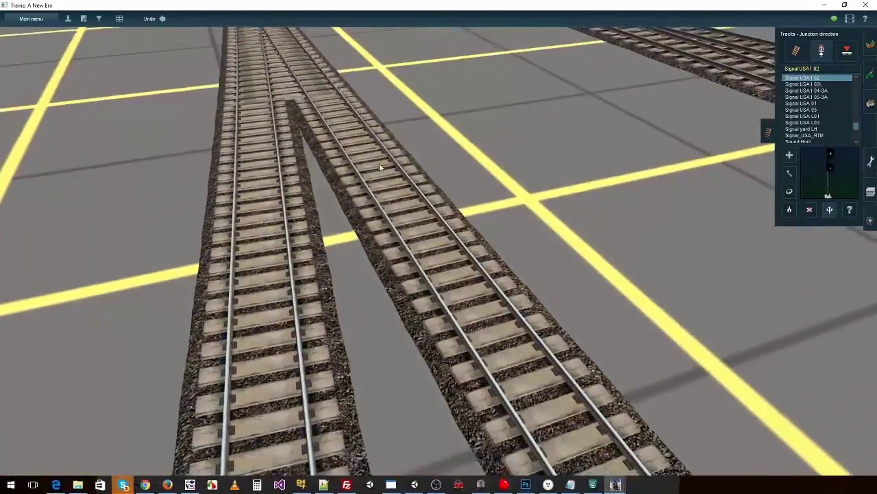
pyautogui.rightClick(378, 131)
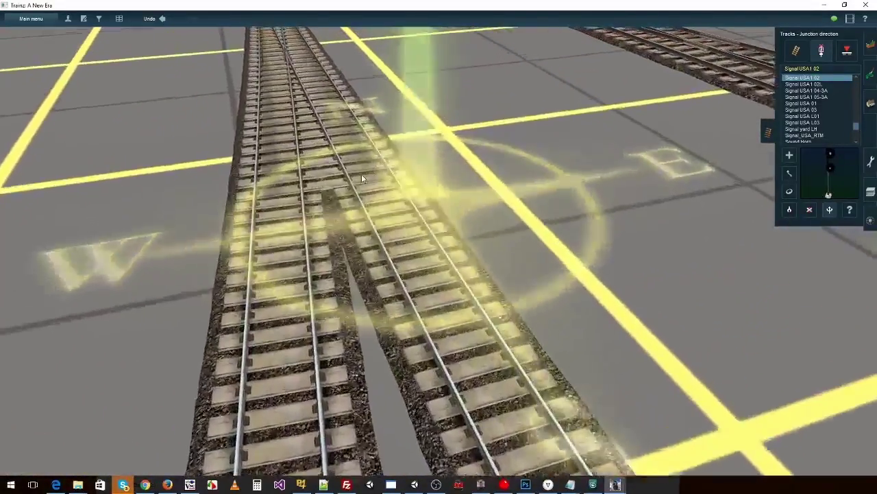
pyautogui.press('Right')
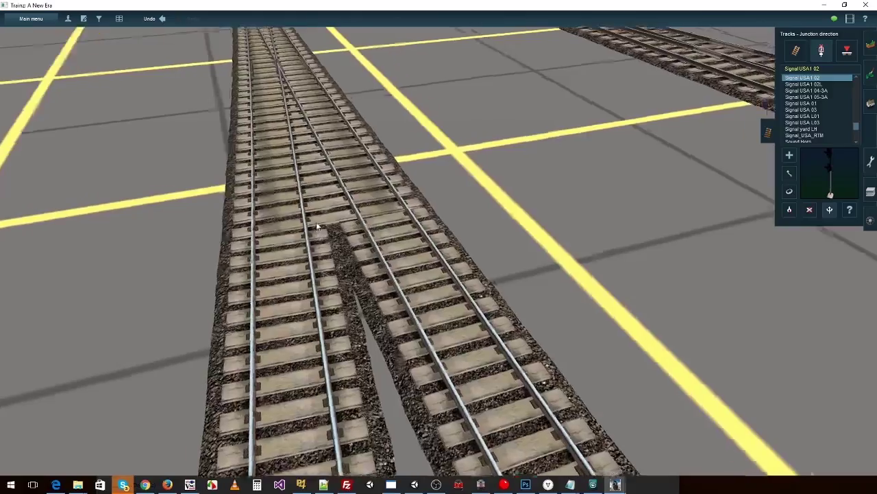
pyautogui.rightClick(277, 286)
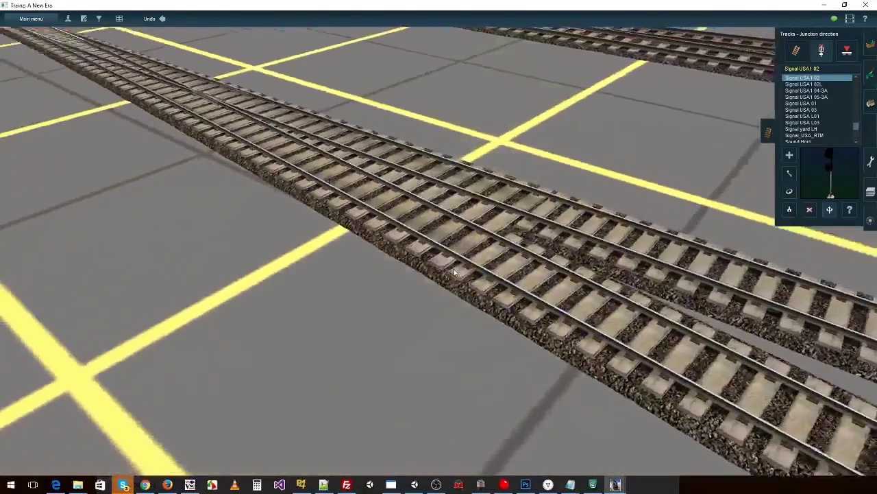
pyautogui.press('Left')
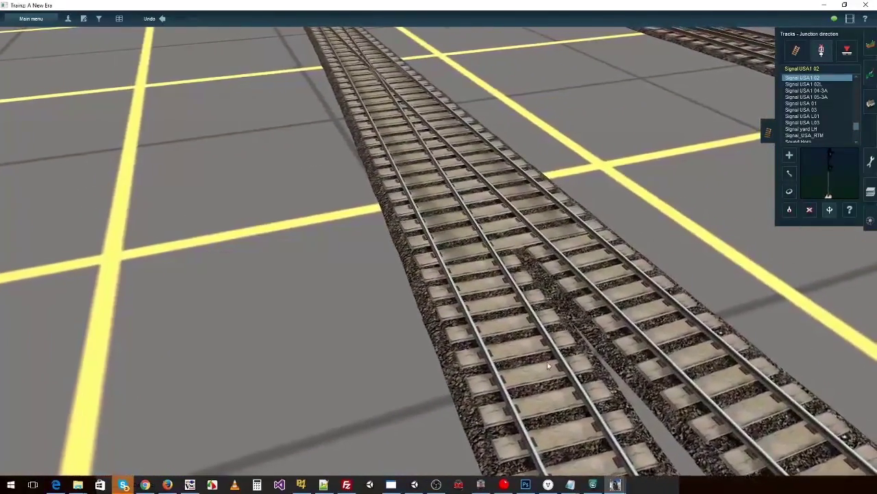
# Switch to 3ds Max, unhide all the objects in layer 0 (default), clear the object selection and inspect the track cross-section in the Front view
pyautogui.click(593, 484)
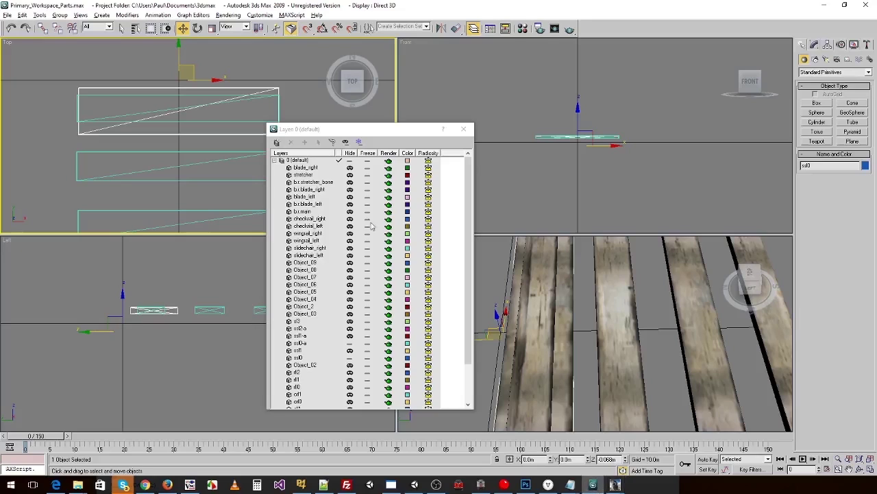
pyautogui.click(328, 170)
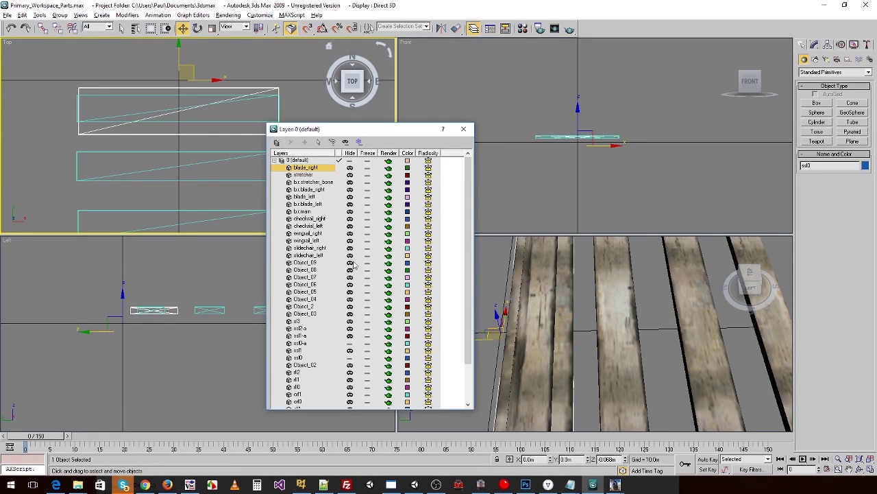
pyautogui.keyDown('shift'); pyautogui.click(324, 404); pyautogui.keyUp('shift')
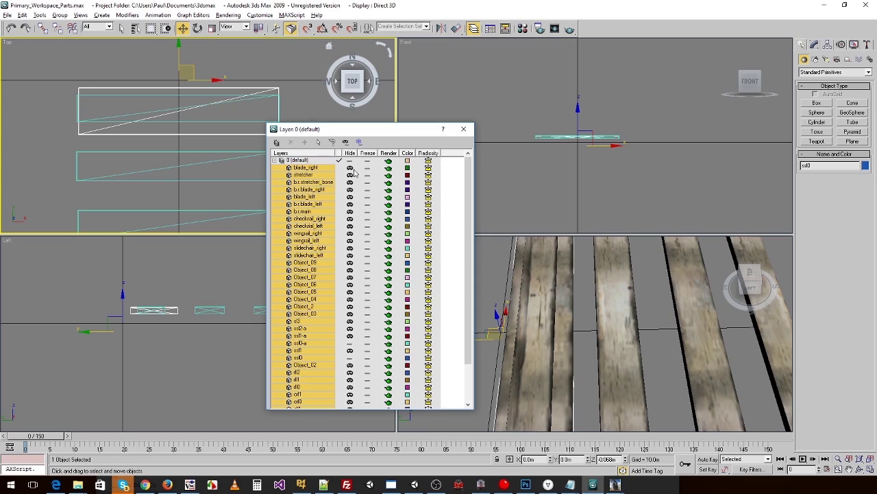
pyautogui.click(354, 171)
pyautogui.scroll(5, 604, 128)
pyautogui.scroll(-2, 605, 125)
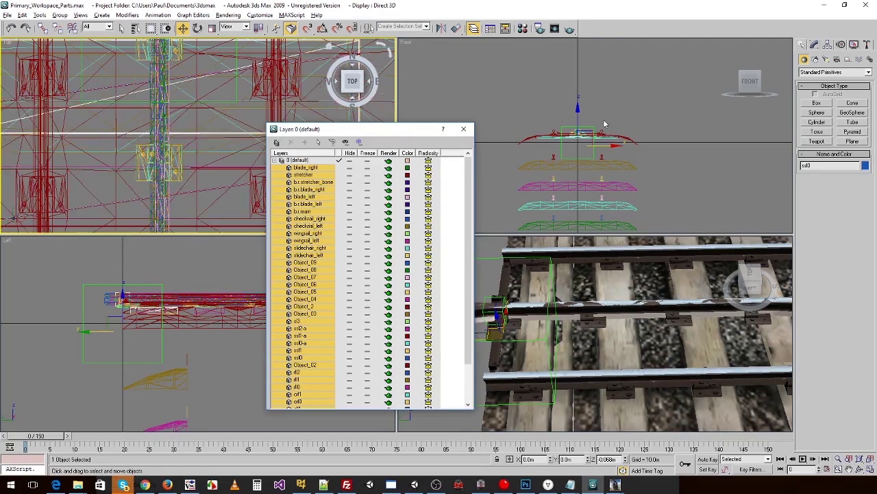
pyautogui.click(603, 126)
pyautogui.scroll(4, 597, 129)
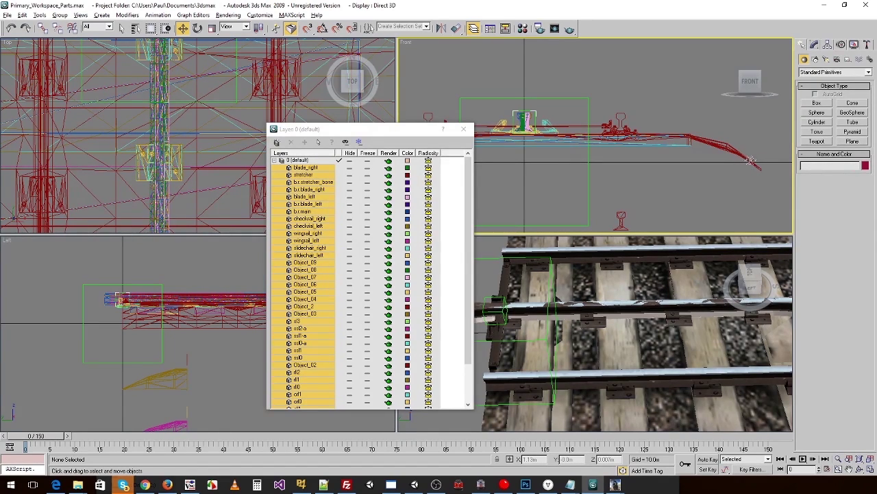
# Select the central track parts in the Front view and compare them with the junction's rails and sleepers in Trainz: A New Era
pyautogui.moveTo(513, 83); pyautogui.dragTo(687, 191)
pyautogui.moveTo(525, 91); pyautogui.dragTo(529, 100)
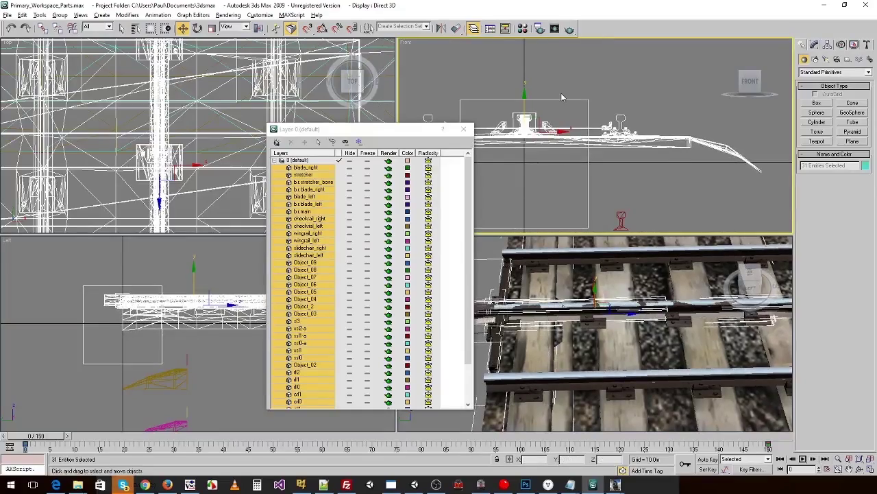
pyautogui.hotkey('alt', 'Tab')
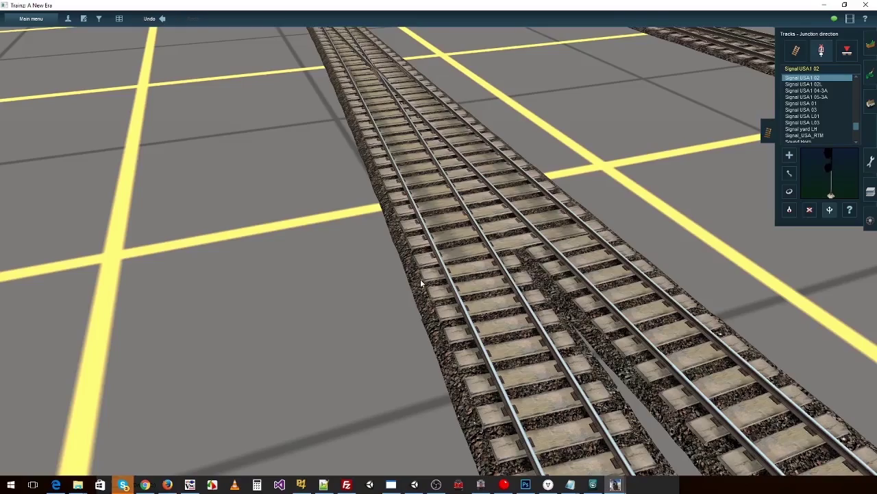
pyautogui.moveTo(430, 272); pyautogui.dragTo(405, 272, button='right')
pyautogui.hotkey('alt', 'Tab')
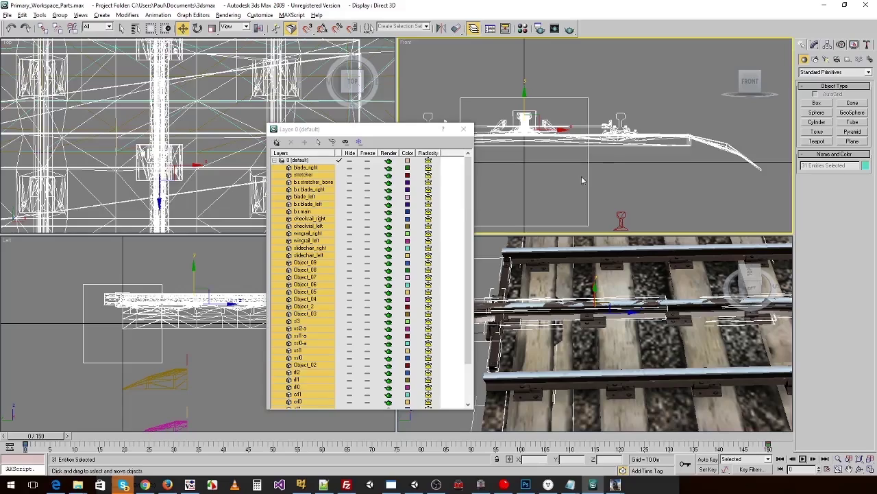
pyautogui.hotkey('alt', 'Tab')
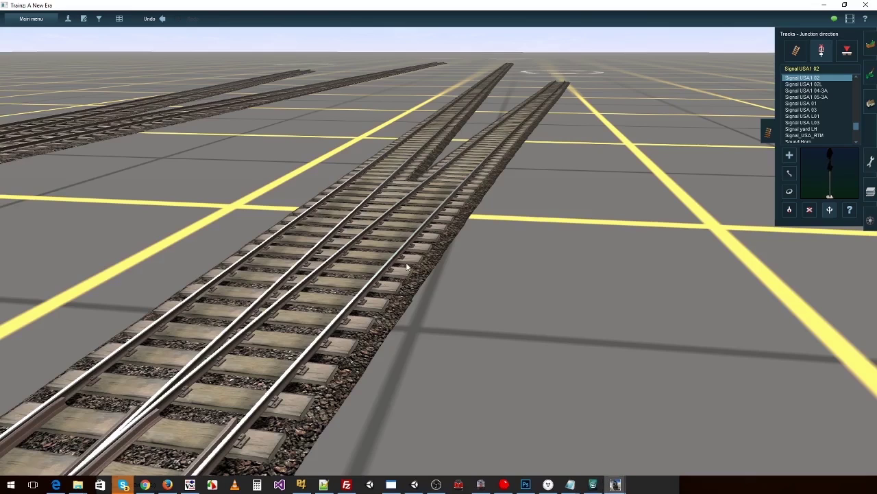
pyautogui.hotkey('alt', 'Tab')
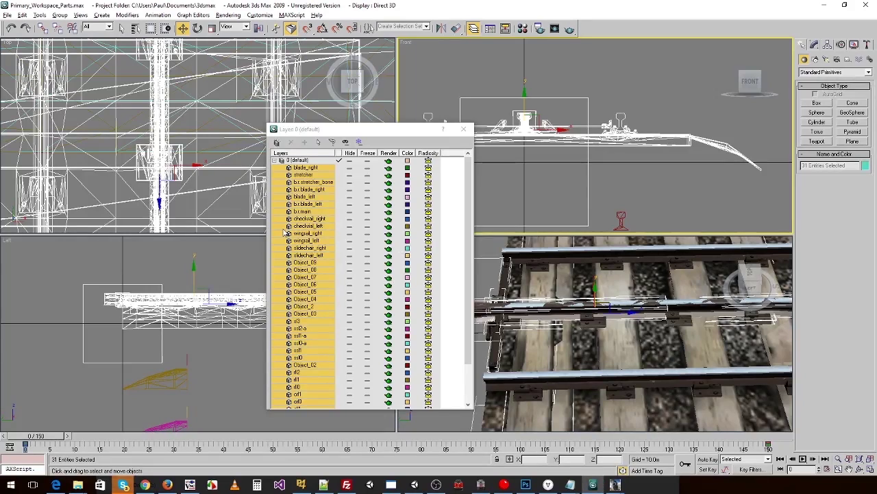
# Set the diffuse colour of the ballast_diffuse material to red 150, green 150 and blue 150 in the Material Editor
pyautogui.press('m')
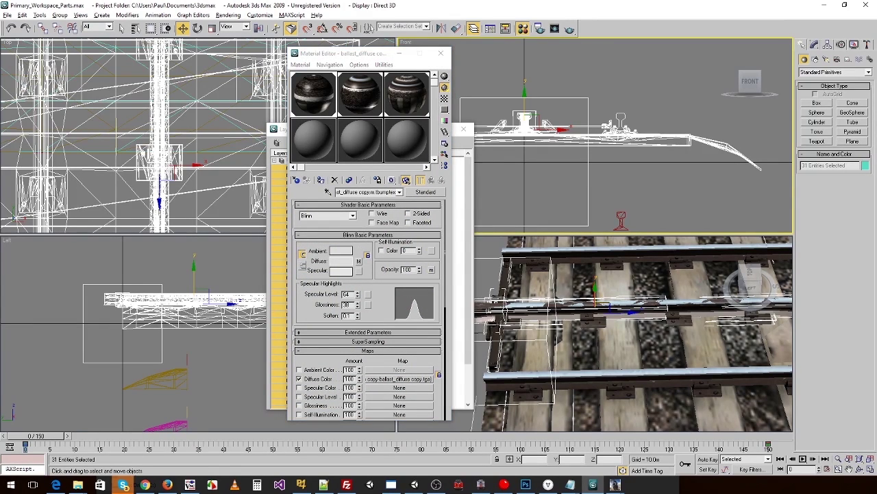
pyautogui.click(340, 260)
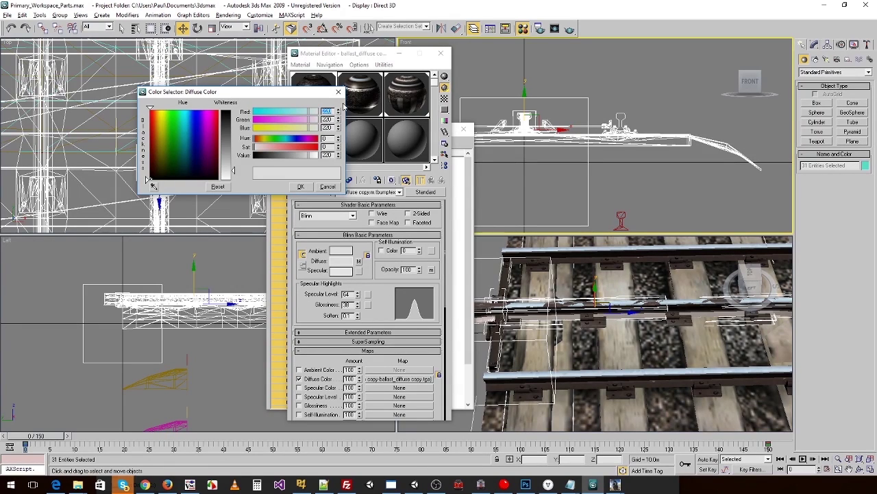
pyautogui.write('15')
pyautogui.press('Tab')
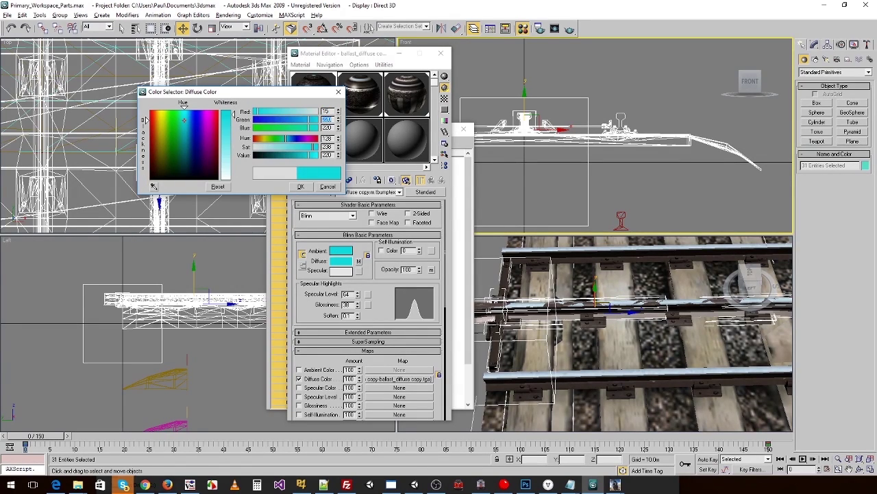
pyautogui.write('150')
pyautogui.press('Tab')
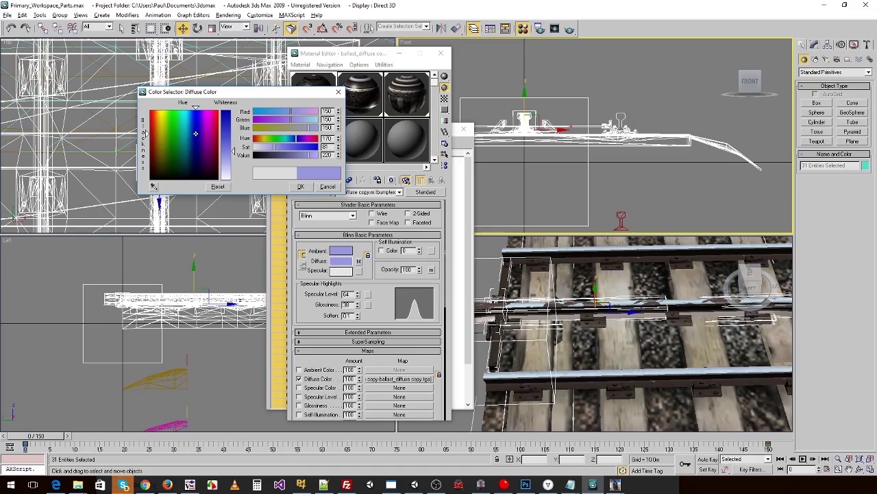
pyautogui.click(301, 187)
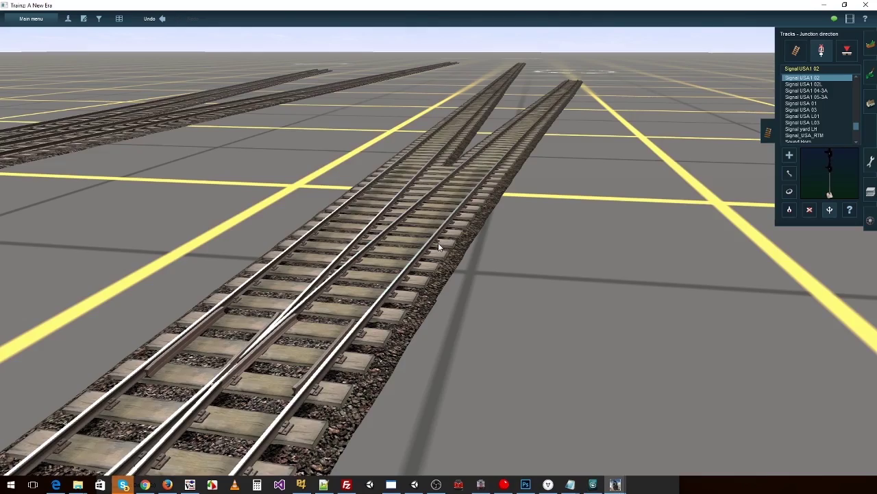
# Inspect the ballast, sleepers and rails of the two junction tracks from close up and from above
pyautogui.scroll(3, 438, 243)
pyautogui.moveTo(312, 274); pyautogui.dragTo(162, 194, button='right')
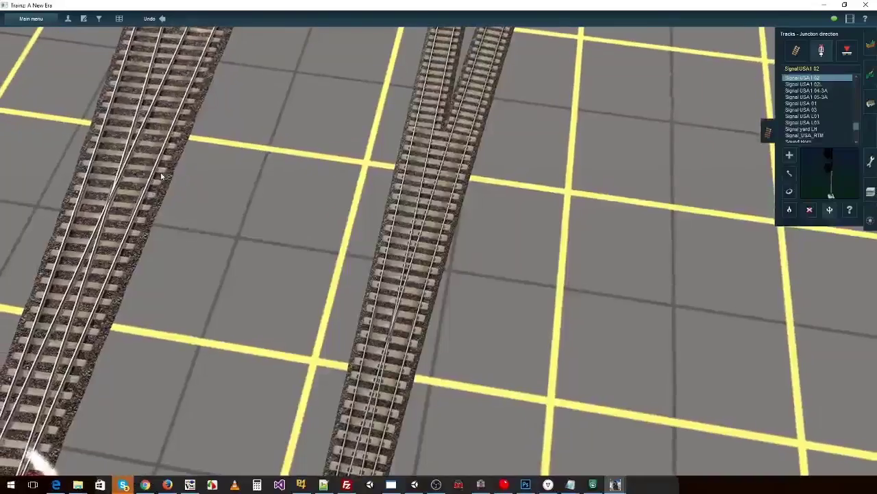
pyautogui.rightClick(162, 185)
pyautogui.rightClick(634, 249)
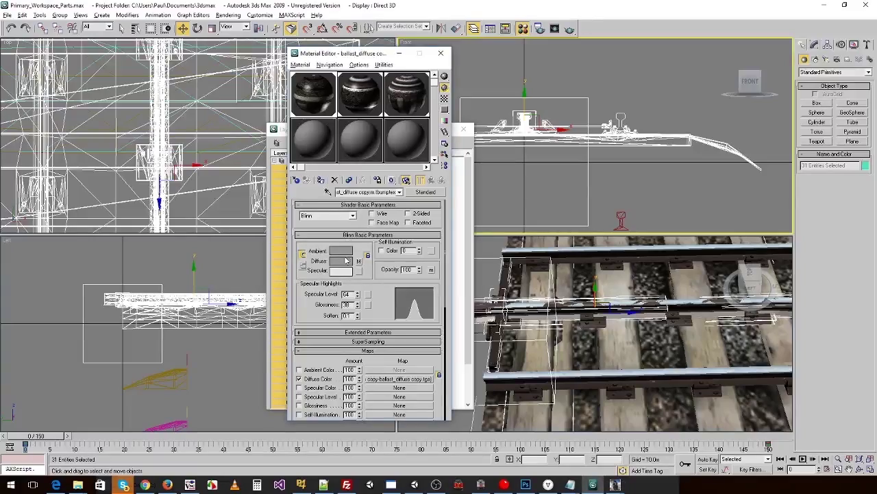
# Switch to 3ds Max and set the ballast material's diffuse color to red 220, green 220 and blue 220
pyautogui.click(342, 260)
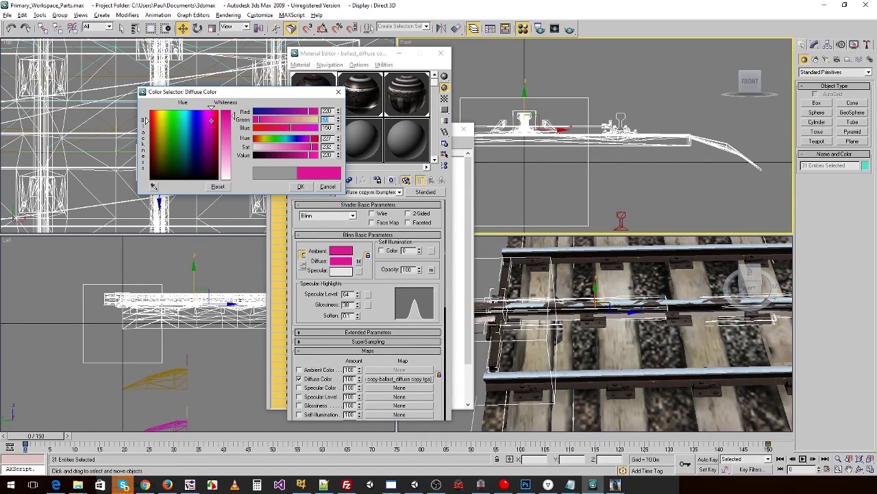
pyautogui.write('220')
pyautogui.press('Tab')
pyautogui.write('2')
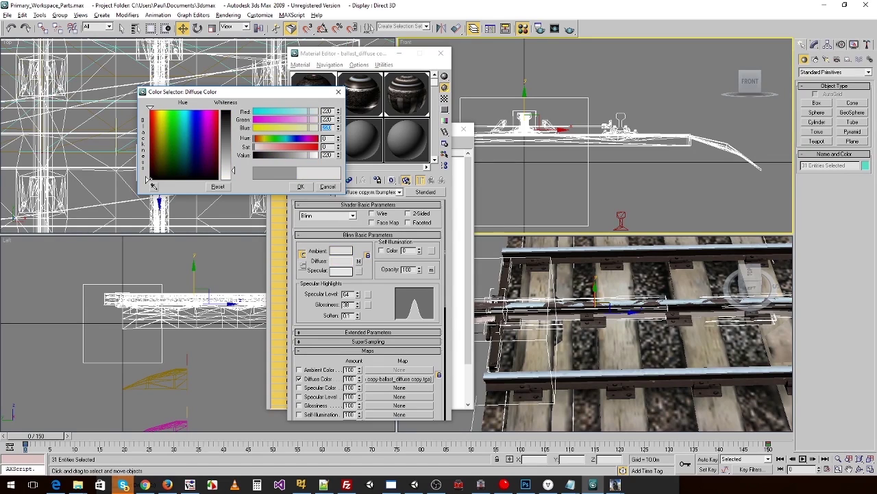
pyautogui.click(302, 187)
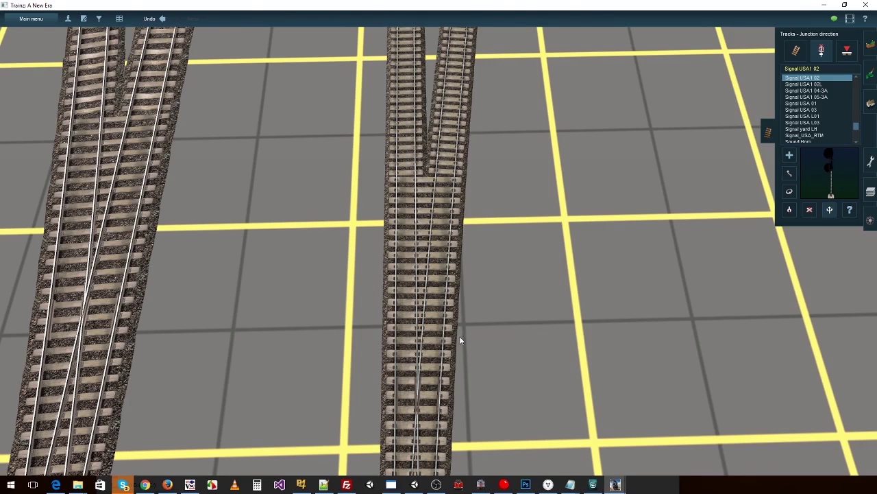
# Switch back to Trainz and check the coloring of the ballast and sleepers around Junction 0
pyautogui.moveTo(460, 340); pyautogui.dragTo(378, 360, button='right')
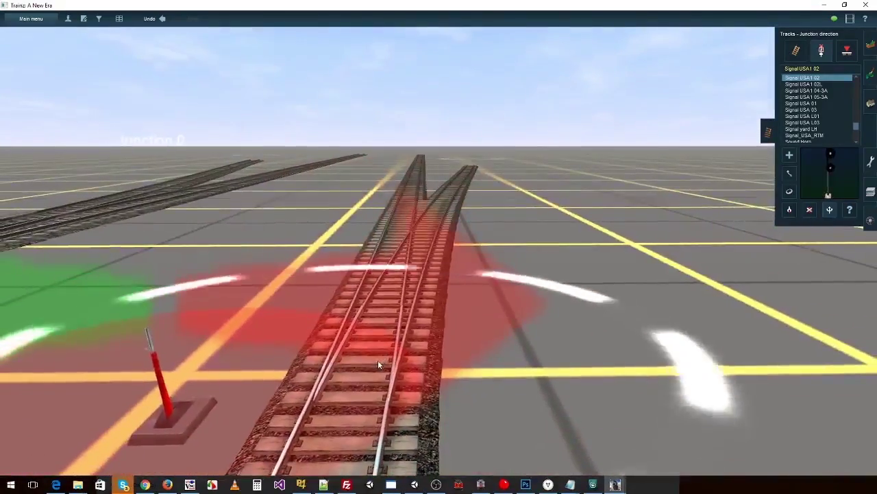
pyautogui.scroll(-5, 377, 361)
pyautogui.moveTo(416, 270); pyautogui.dragTo(384, 196, button='right')
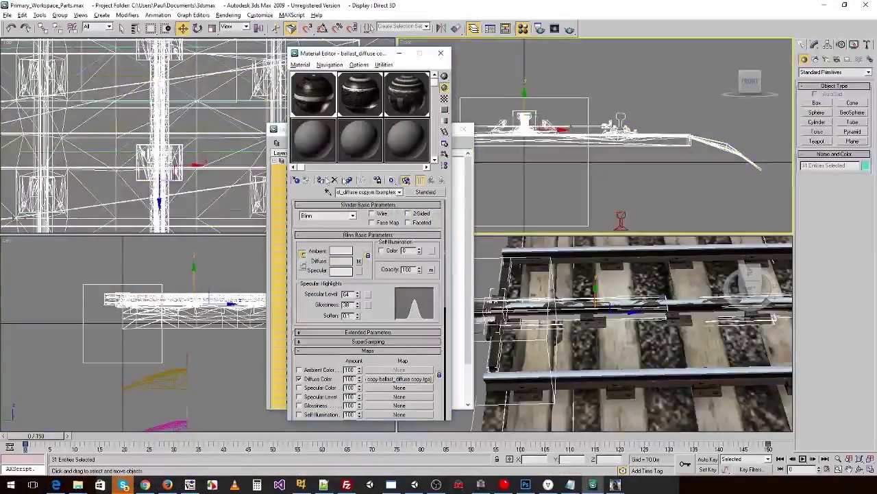
# In 3ds Max, bring up the Trainz export options for rail_left_lod1.im, review the default material colors option, and close them without exporting
pyautogui.click(7, 15)
pyautogui.click(24, 219)
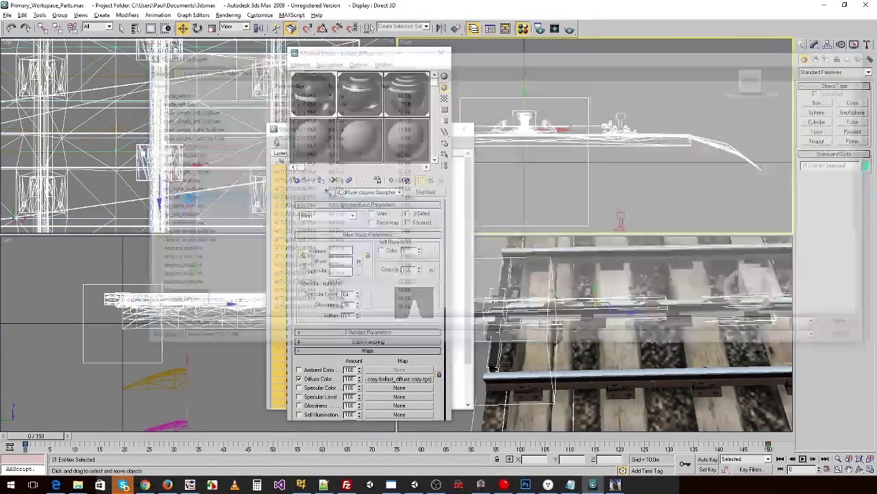
pyautogui.doubleClick(190, 198)
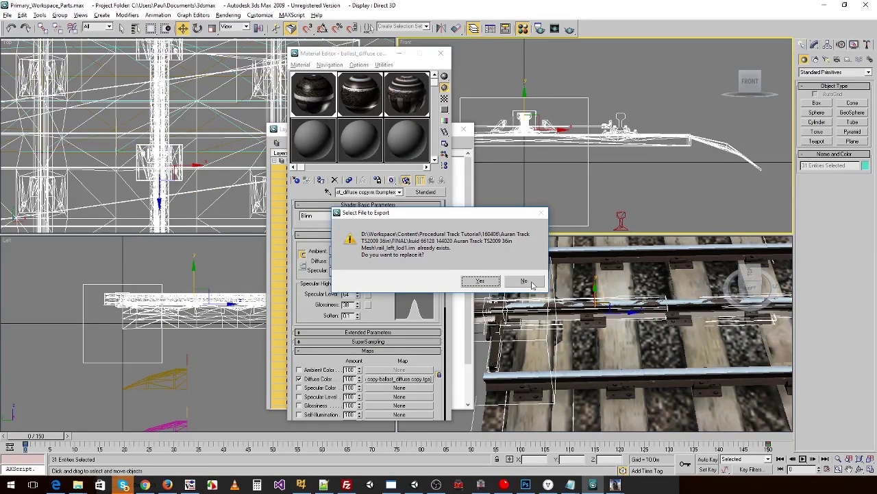
pyautogui.click(482, 281)
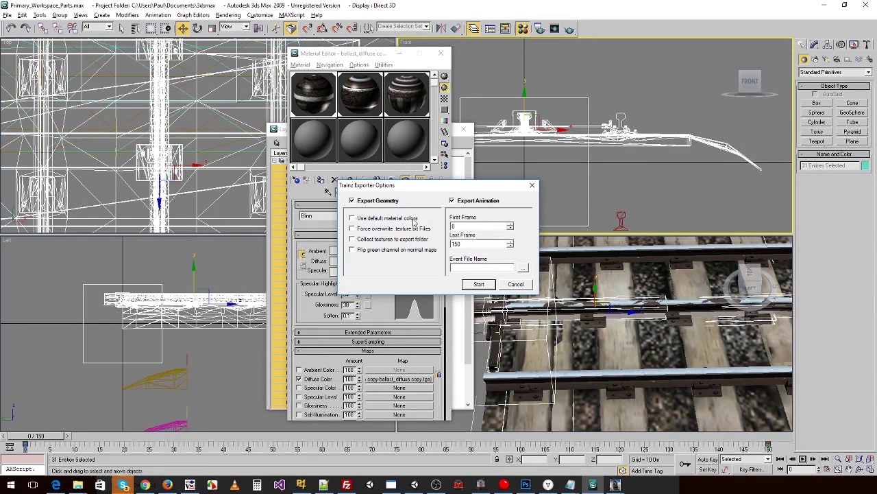
pyautogui.click(515, 283)
# Return to Trainz and inspect the Junction 0 track from the crossing rails to where the two routes diverge
pyautogui.hotkey('alt', 'Tab')
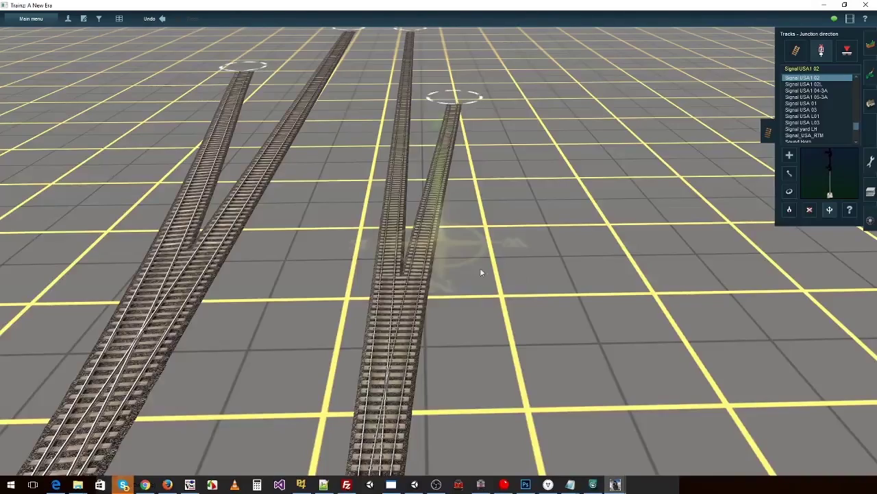
pyautogui.rightClick(425, 302)
pyautogui.press('Right')
pyautogui.rightClick(384, 277)
pyautogui.press('Up')
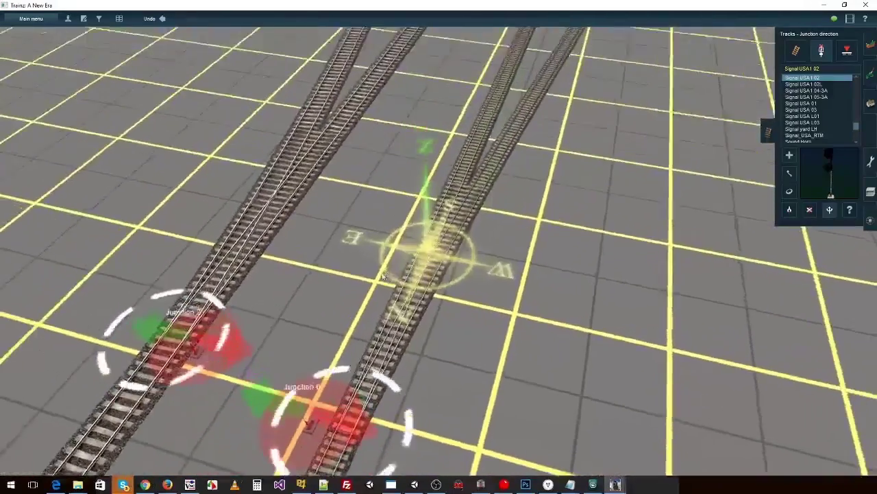
pyautogui.scroll(5, 382, 277)
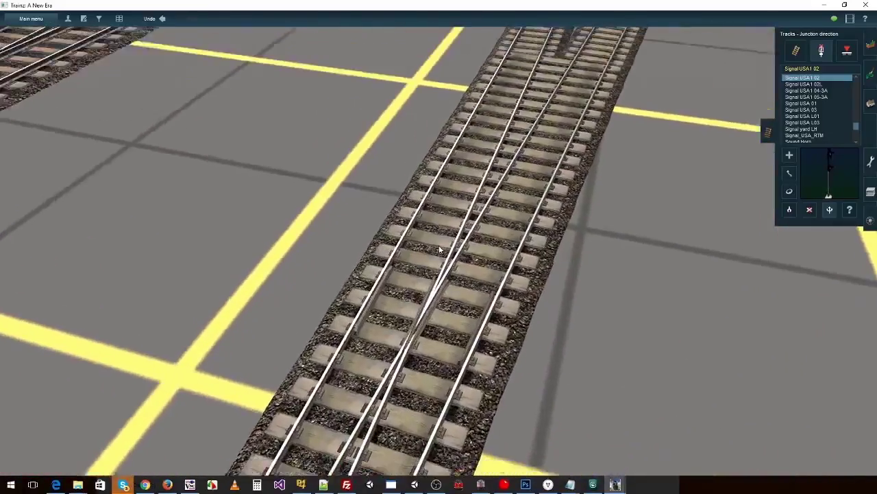
pyautogui.scroll(-2, 440, 249)
pyautogui.press('Left')
pyautogui.rightClick(474, 197)
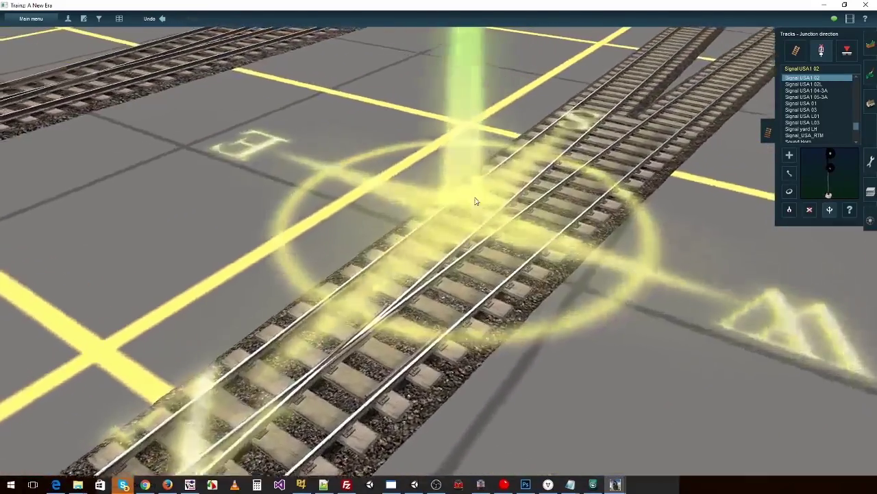
pyautogui.rightClick(553, 185)
pyautogui.rightClick(600, 152)
pyautogui.press('Left')
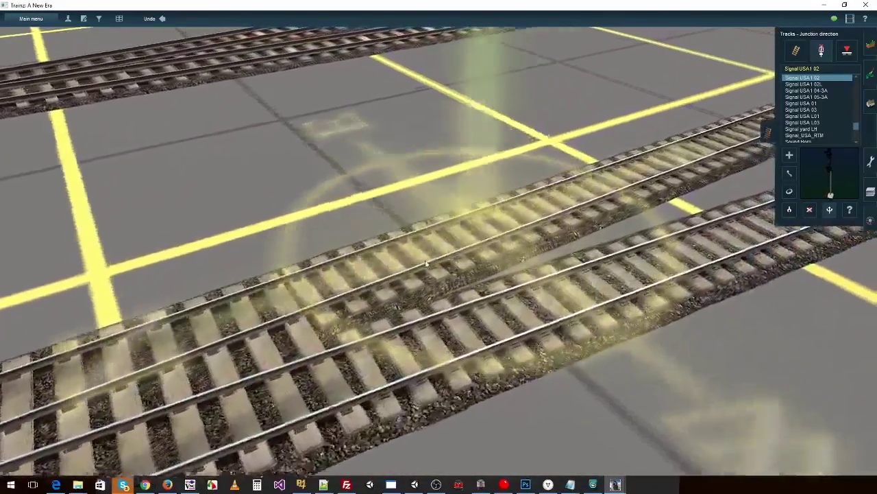
# Follow the junction back from the diverging routes through the crossing to the Junction 0 lever, examining the rails and switch blades
pyautogui.rightClick(268, 287)
pyautogui.rightClick(362, 198)
pyautogui.press('Left')
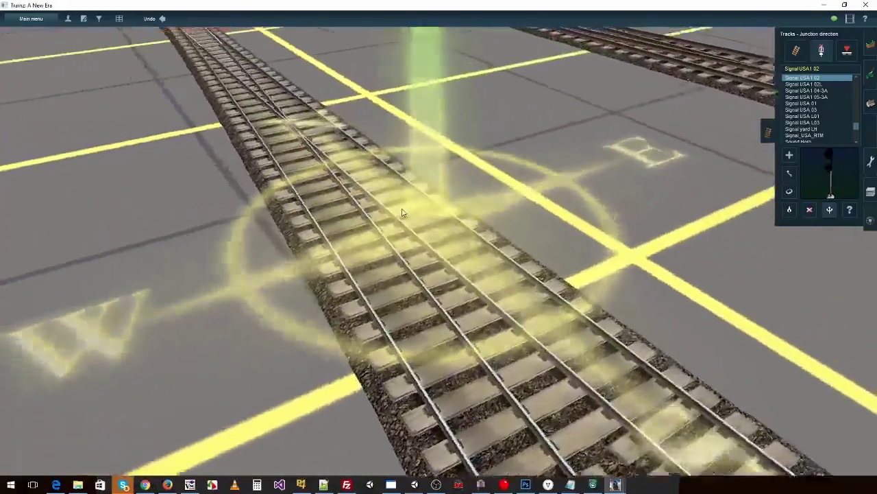
pyautogui.rightClick(394, 178)
pyautogui.rightClick(394, 163)
pyautogui.rightClick(390, 142)
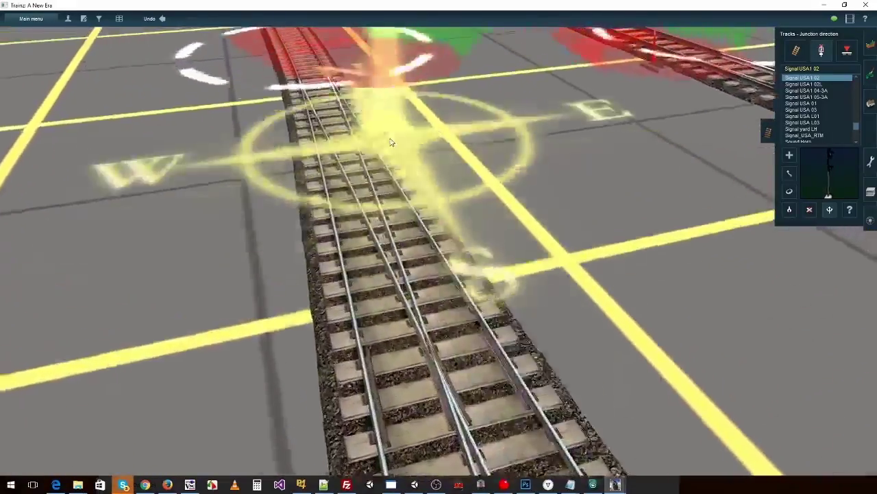
pyautogui.rightClick(388, 143)
pyautogui.rightClick(479, 292)
pyautogui.press('Left')
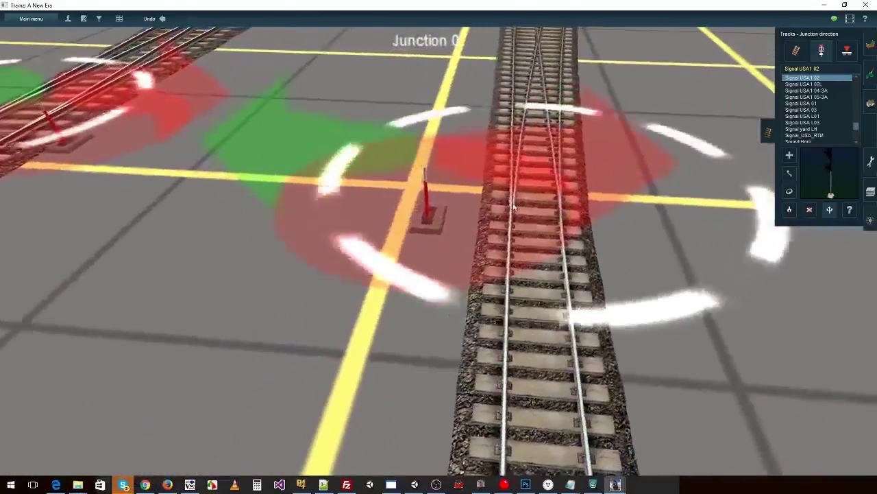
pyautogui.rightClick(513, 206)
pyautogui.rightClick(468, 200)
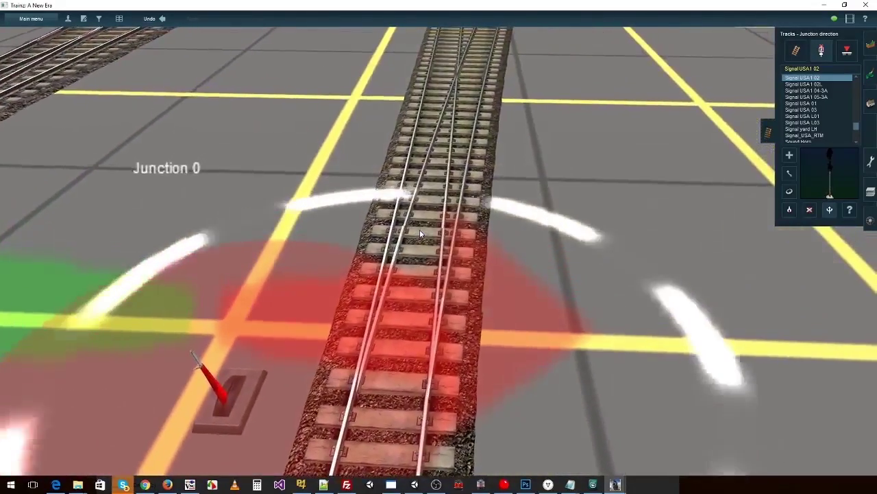
pyautogui.press('Down')
# In TrainzContent, open the config.txt of Auran Track TS2009 36in - Procedural and examine its track-gauge and check-gauge entries
pyautogui.moveTo(607, 486)
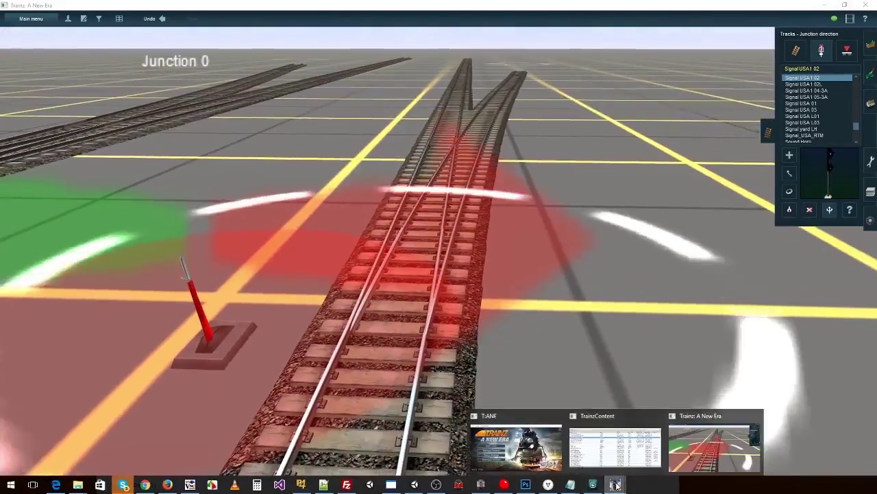
pyautogui.click(617, 449)
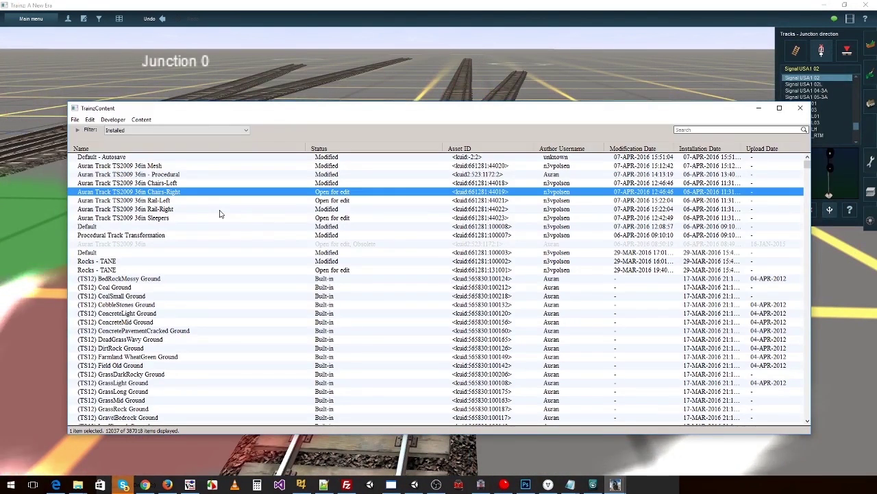
pyautogui.rightClick(180, 175)
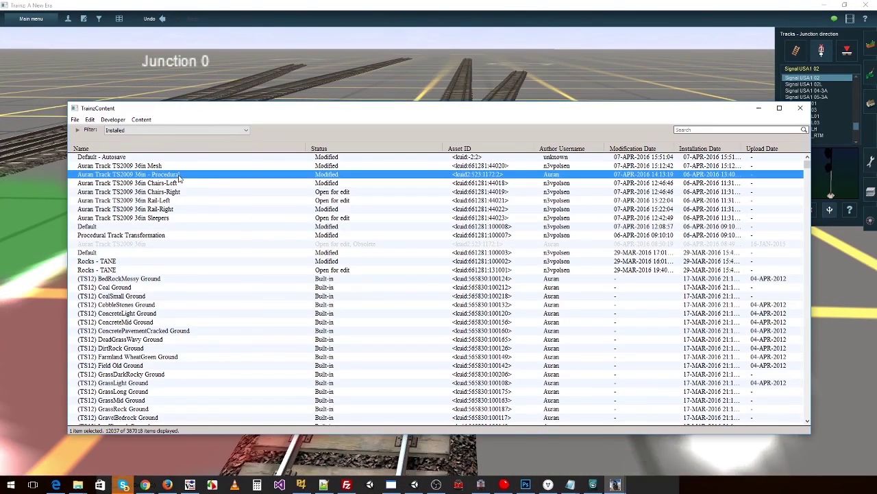
pyautogui.click(348, 259)
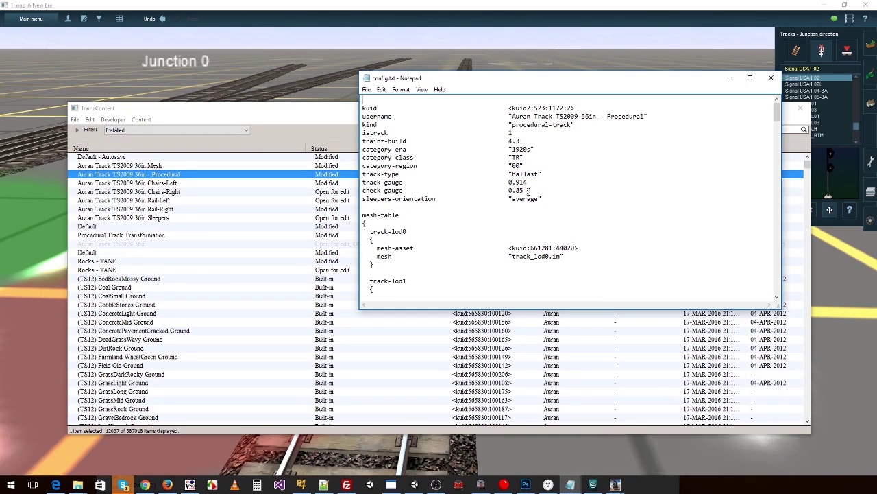
pyautogui.moveTo(528, 182); pyautogui.dragTo(446, 191)
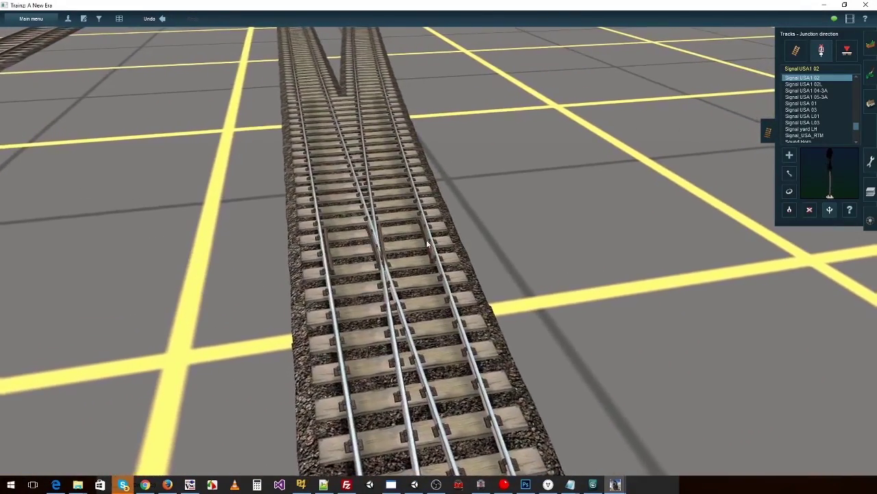
# Return to config.txt and read through the mesh table and level-of-detail entries down to the endcap_next meshes
pyautogui.hotkey('alt', 'Tab')
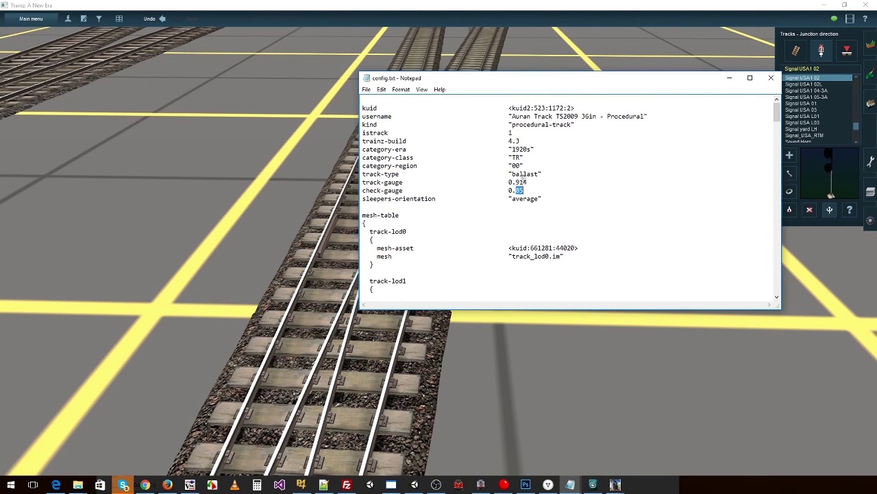
pyautogui.scroll(-12, 519, 190)
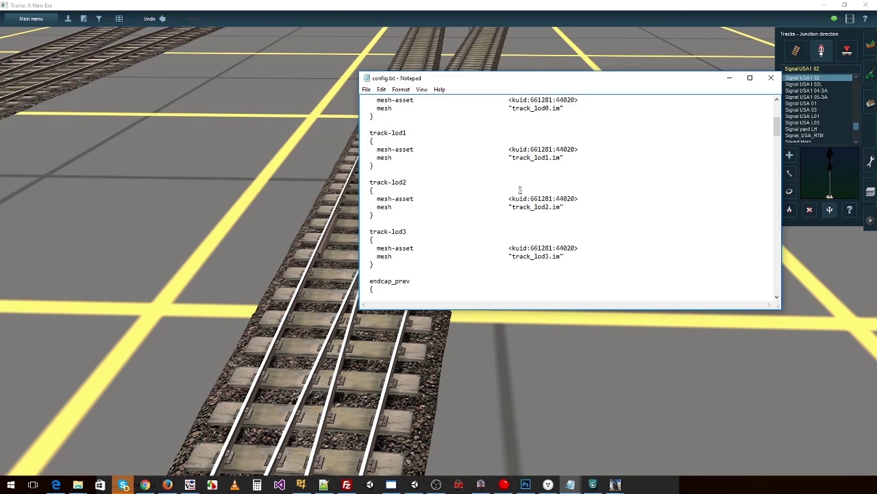
pyautogui.scroll(-1, 521, 190)
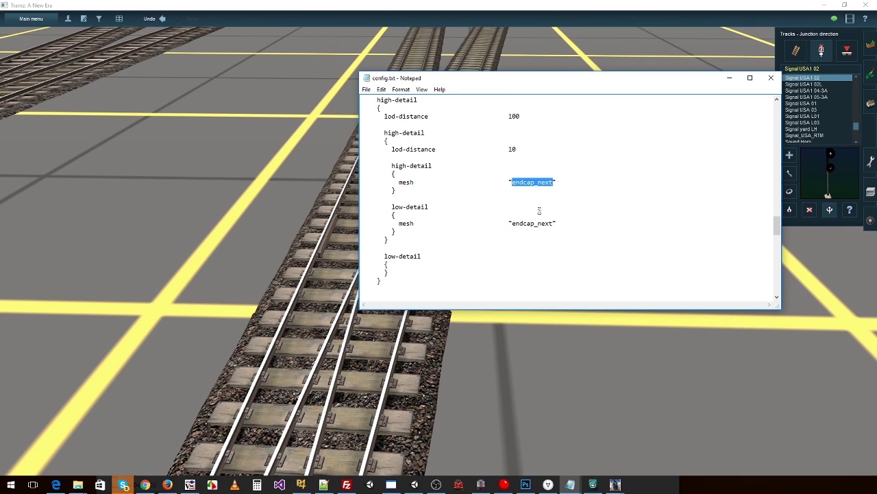
# Switch to Trainz and examine the ballast end caps at the open ends of both junction tracks
pyautogui.click(341, 381)
pyautogui.moveTo(341, 382); pyautogui.dragTo(411, 282, button='right')
pyautogui.rightClick(426, 369)
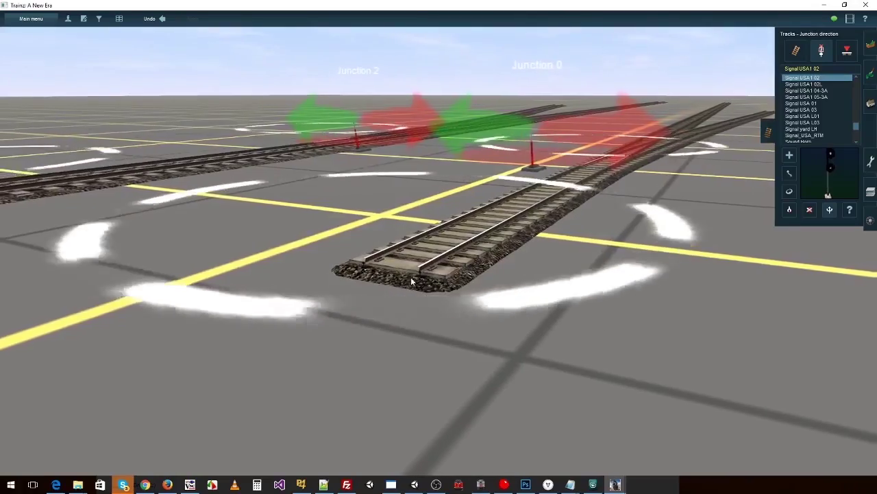
pyautogui.moveTo(181, 209); pyautogui.dragTo(282, 313, button='right')
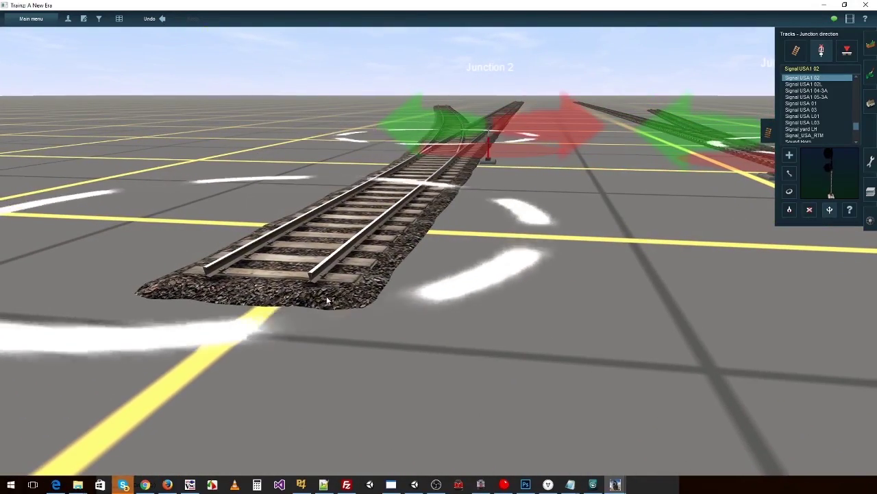
pyautogui.moveTo(541, 279); pyautogui.dragTo(671, 260, button='right')
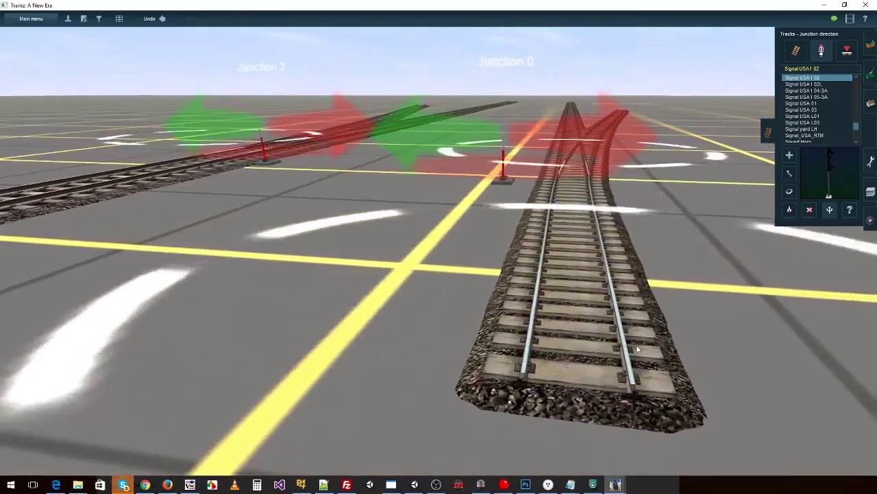
# Follow the track from its end cap through Junction 0 and along the two diverging tracks, inspecting the rails and ballast
pyautogui.moveTo(607, 226); pyautogui.dragTo(604, 288, button='right')
pyautogui.rightClick(451, 162)
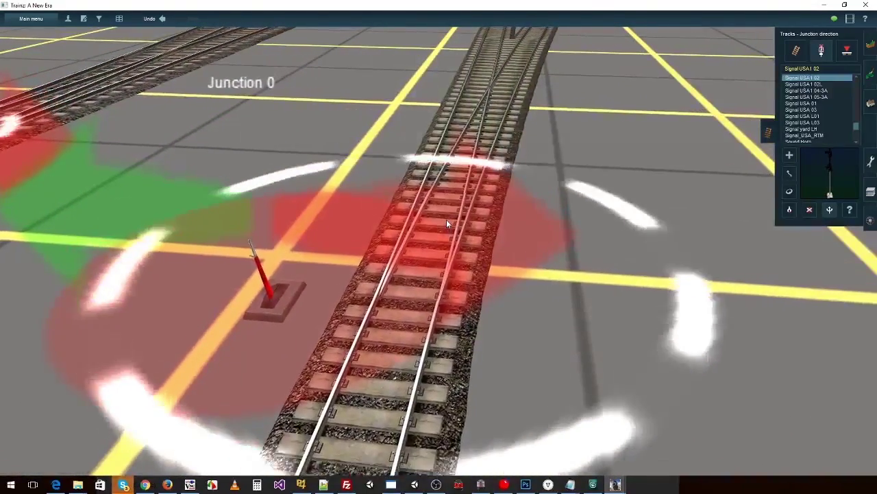
pyautogui.rightClick(451, 199)
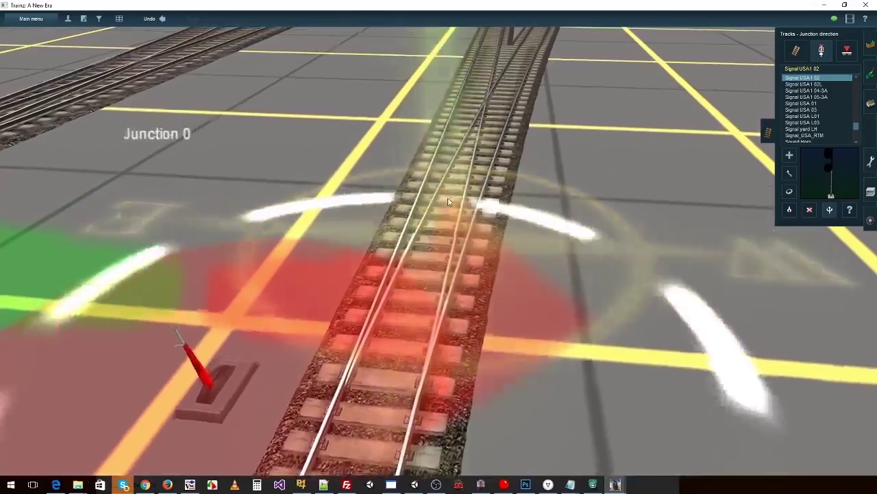
pyautogui.rightClick(451, 180)
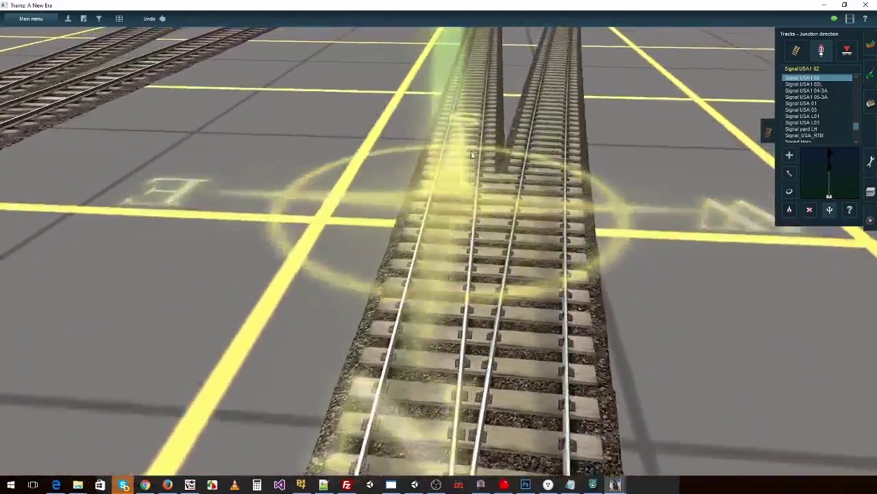
pyautogui.rightClick(472, 155)
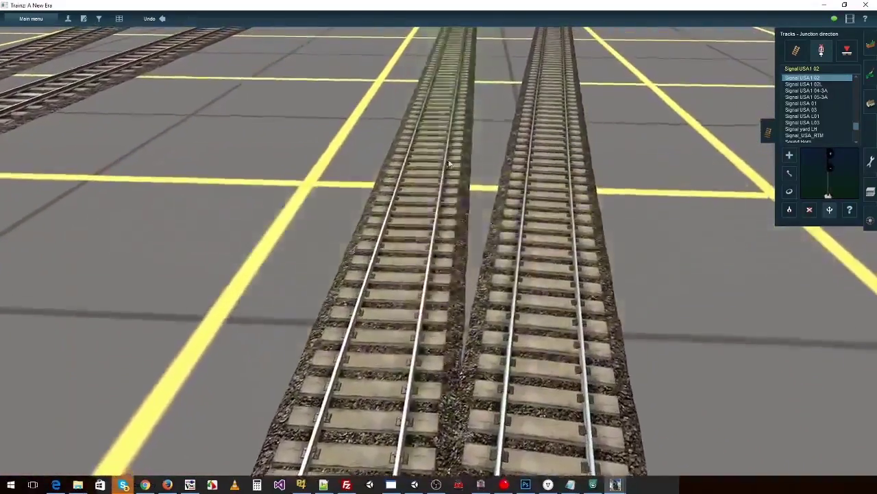
pyautogui.rightClick(456, 283)
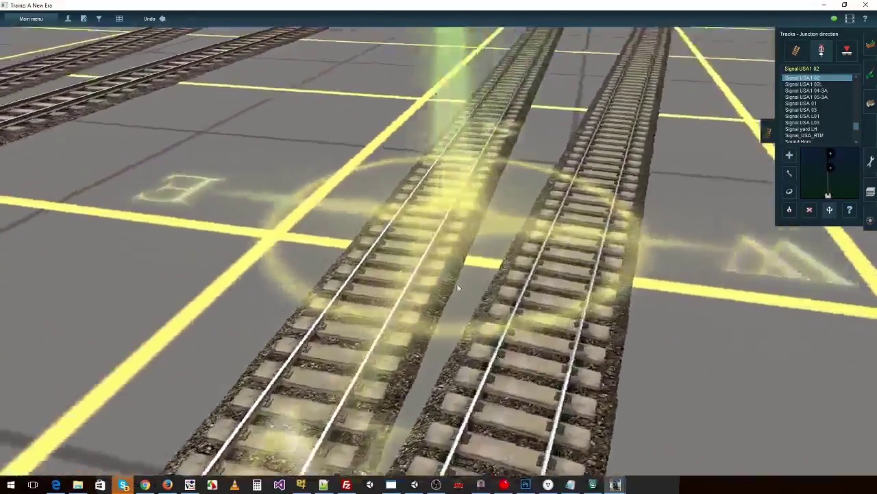
# Examine the rails and ballast around the point where the two tracks diverge beyond the junction
pyautogui.press('Left')
pyautogui.rightClick(353, 187)
pyautogui.rightClick(347, 186)
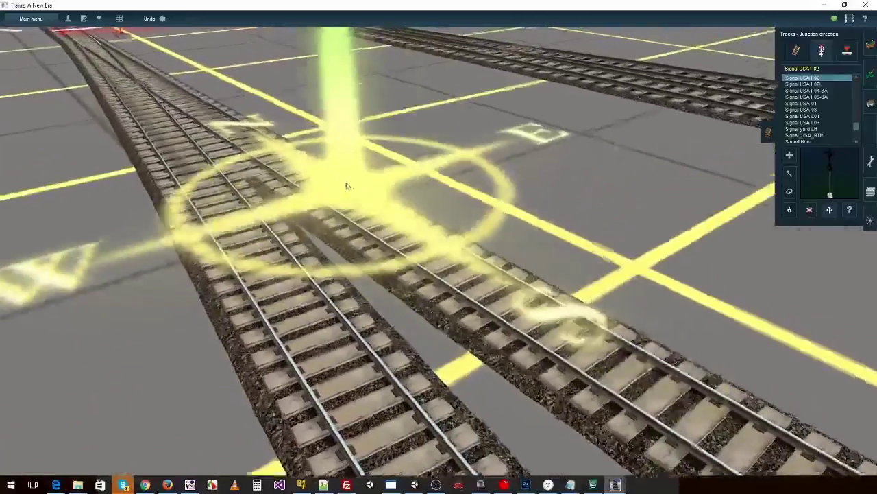
pyautogui.rightClick(503, 297)
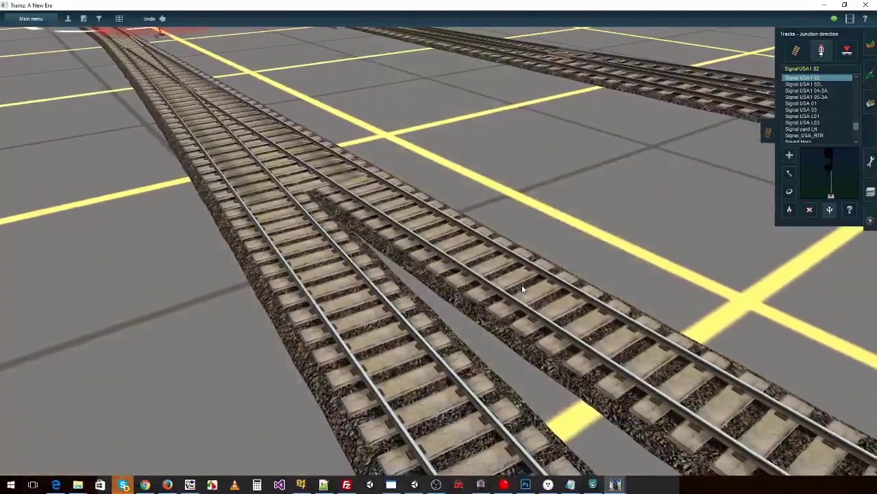
# Switch to TrainzContent and select the Auran Track TS2009 36in assets from Procedural through Sleepers
pyautogui.click(626, 464)
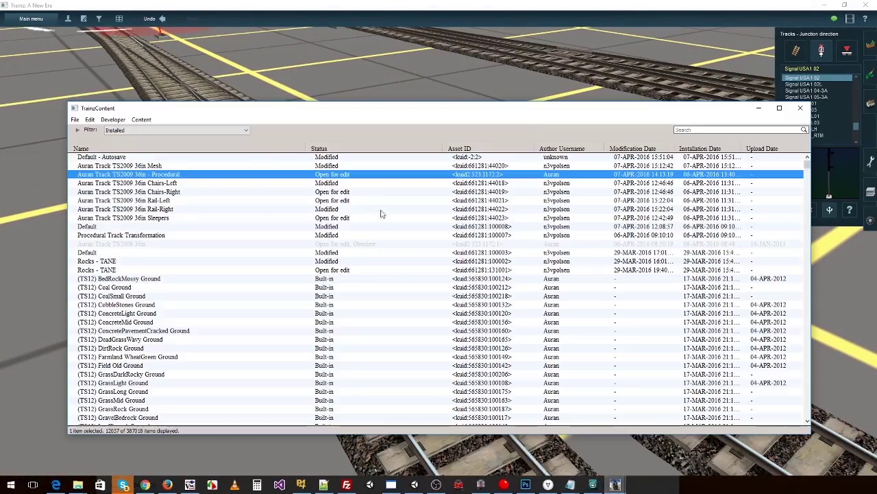
pyautogui.click(145, 166)
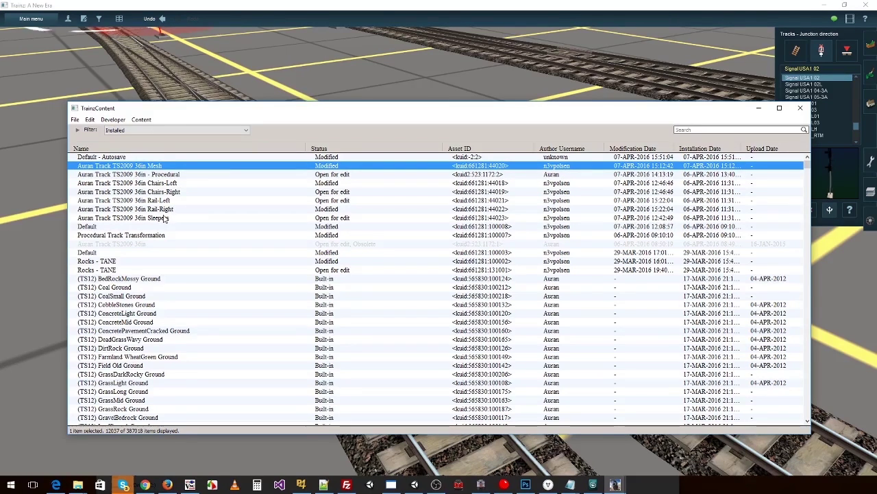
pyautogui.click(165, 218)
pyautogui.keyDown('shift'); pyautogui.click(155, 175); pyautogui.keyUp('shift')
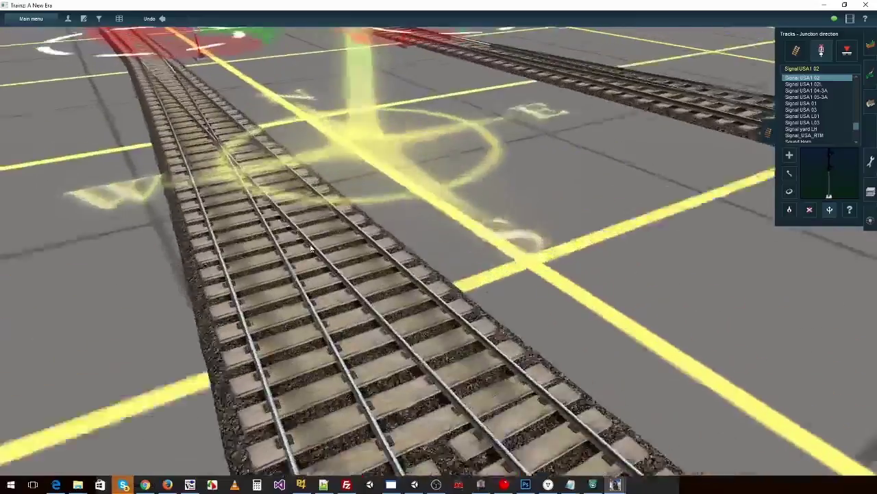
# Return to the Trainz route and inspect the shared sleepers, rails and ballast between the junction and the diverging tracks
pyautogui.scroll(3, 372, 254)
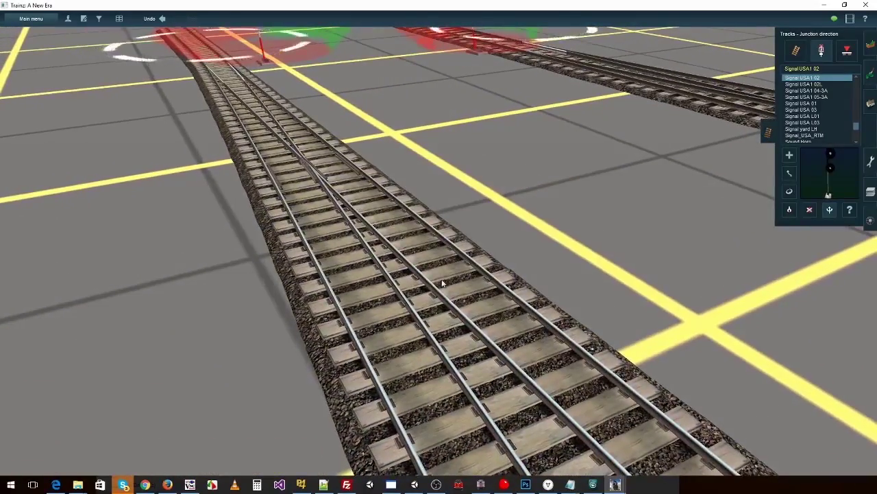
pyautogui.rightClick(434, 276)
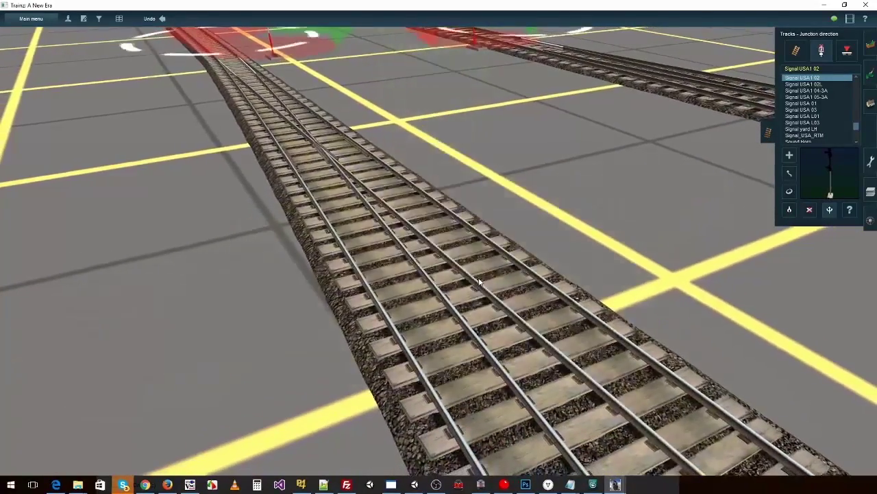
pyautogui.rightClick(514, 279)
pyautogui.press('Left')
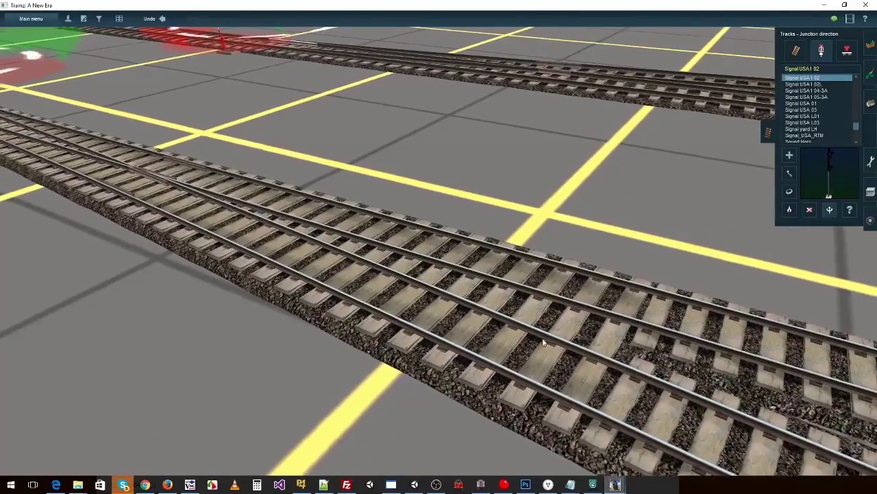
pyautogui.rightClick(572, 323)
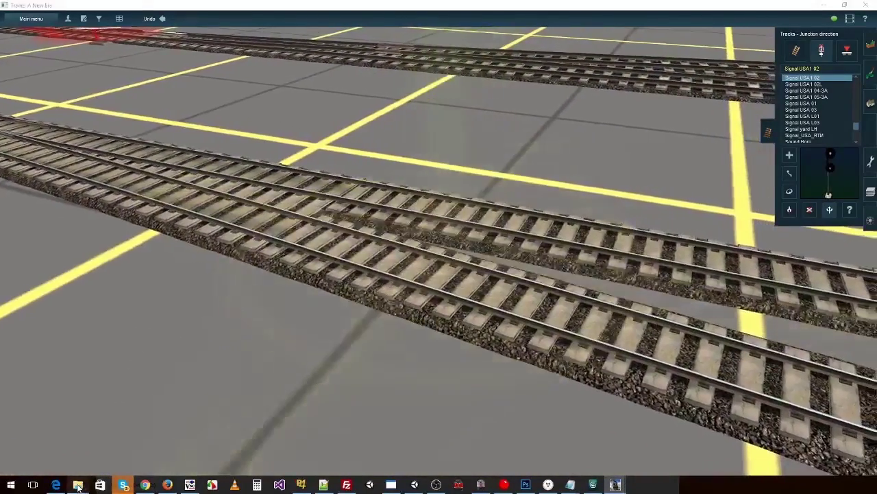
pyautogui.rightClick(77, 484)
pyautogui.click(305, 342)
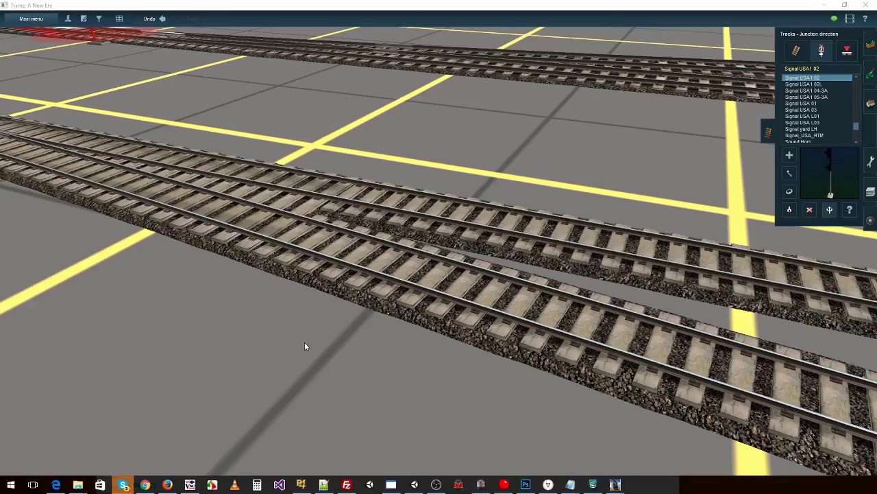
pyautogui.rightClick(540, 285)
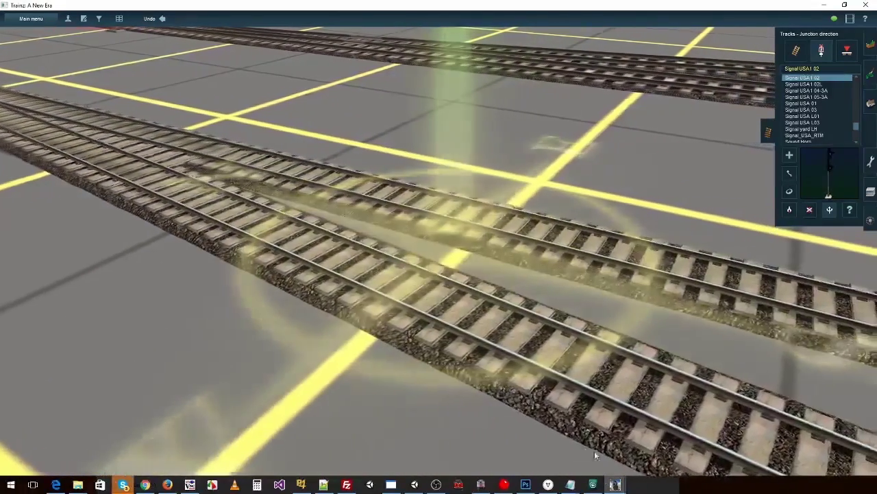
# Open Trainz Settings from the T:ANE launcher, check the local data folder in the install settings, and close the settings
pyautogui.moveTo(615, 484)
pyautogui.click(549, 449)
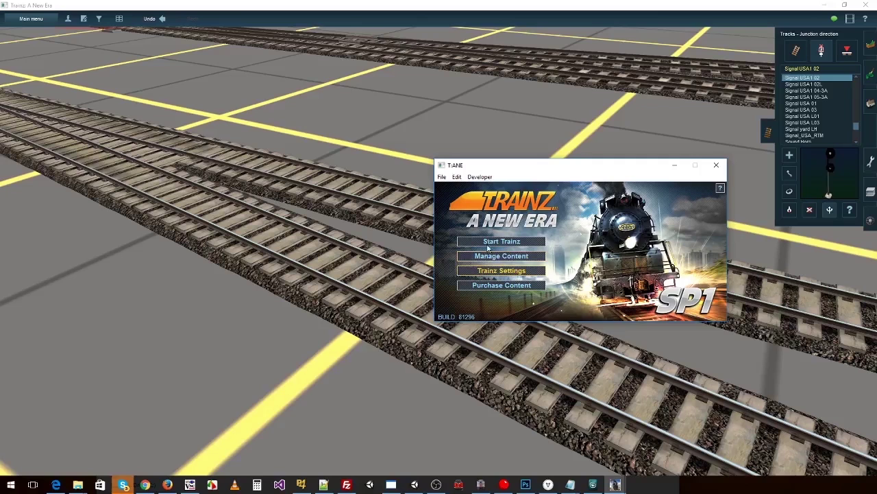
pyautogui.click(501, 270)
pyautogui.click(523, 183)
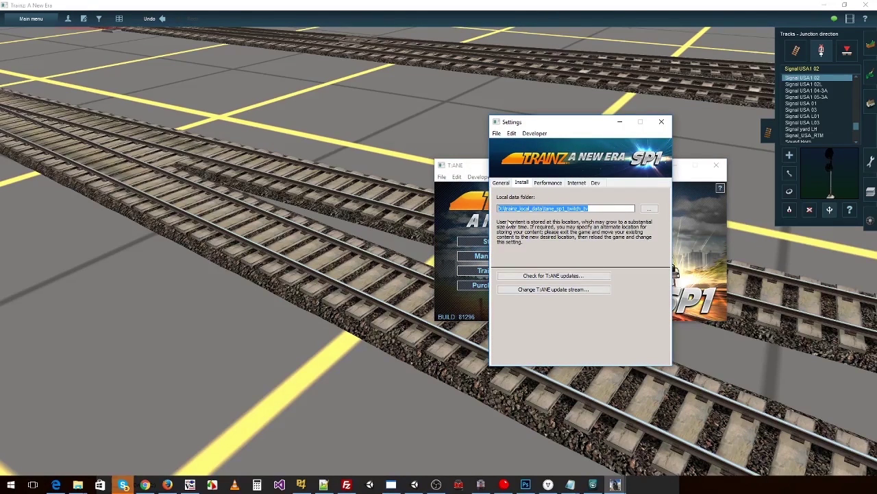
pyautogui.click(662, 123)
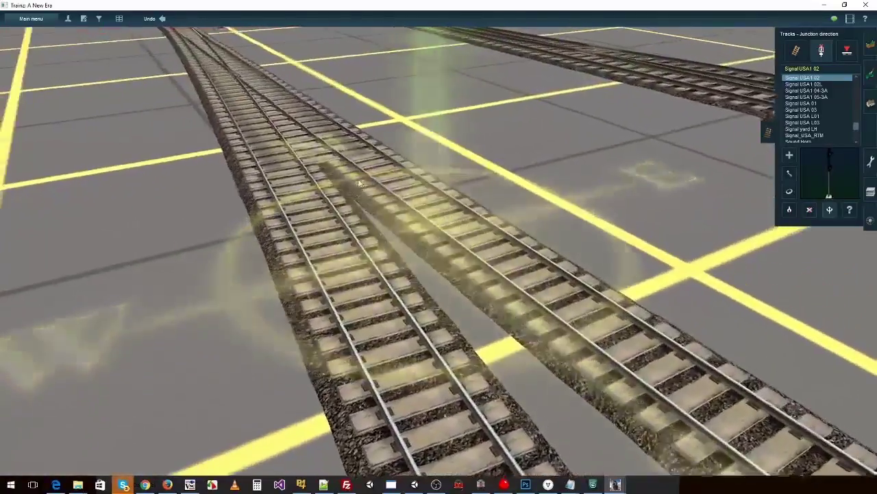
# Examine the crossing rails of the junction up close from the side and along the track
pyautogui.rightClick(369, 164)
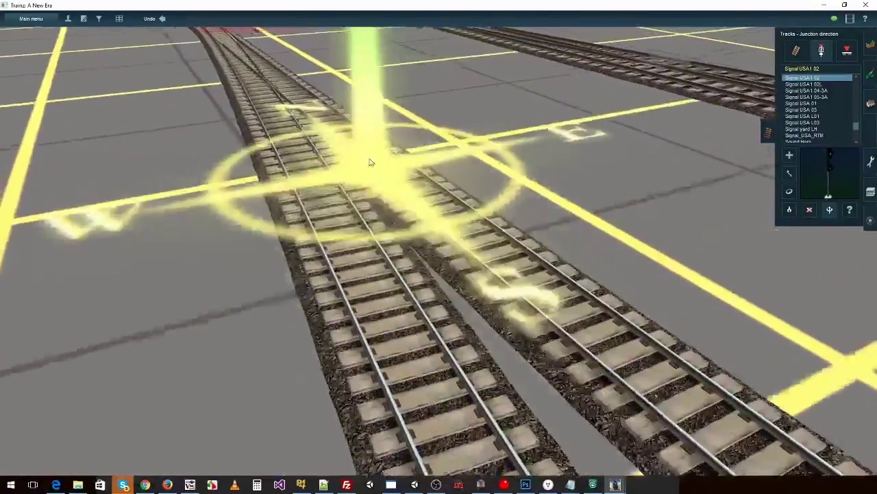
pyautogui.rightClick(392, 177)
pyautogui.rightClick(396, 142)
pyautogui.rightClick(388, 131)
pyautogui.press('Left')
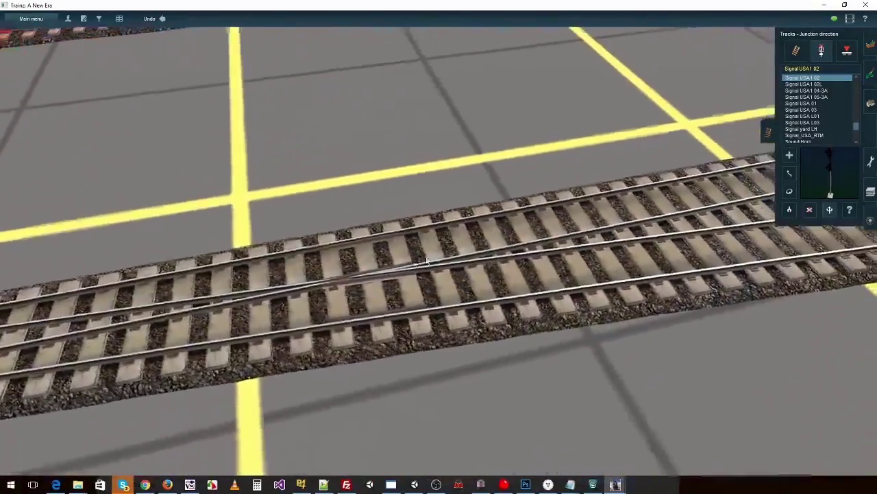
pyautogui.rightClick(524, 232)
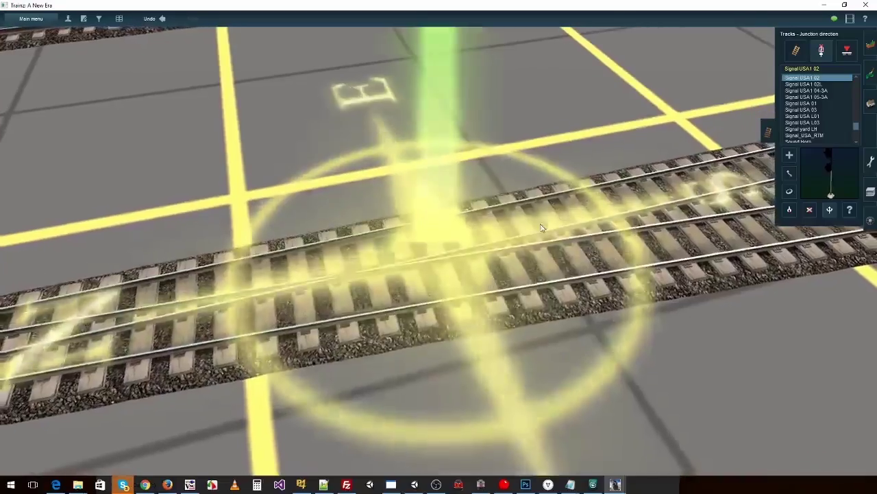
pyautogui.rightClick(584, 188)
pyautogui.press('Left')
pyautogui.press('Left')
pyautogui.press('Down')
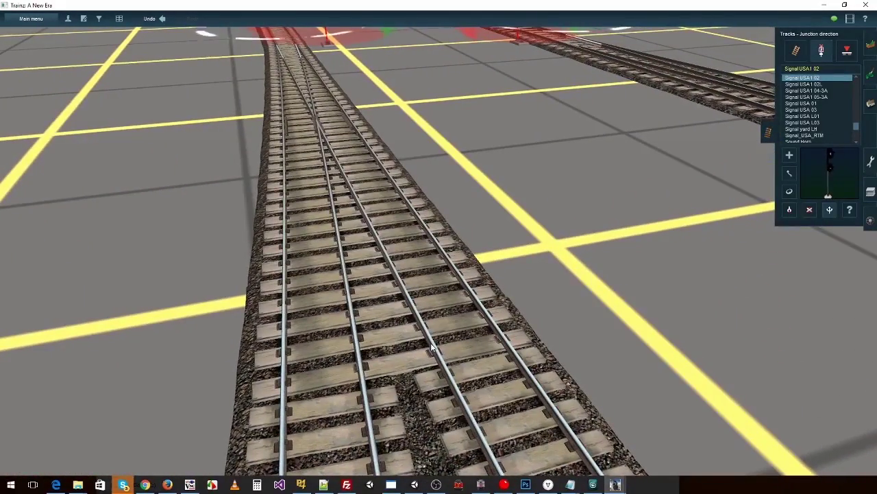
# Follow the shared track section to Junction 0 and inspect the converging rails beside the switch lever
pyautogui.rightClick(392, 255)
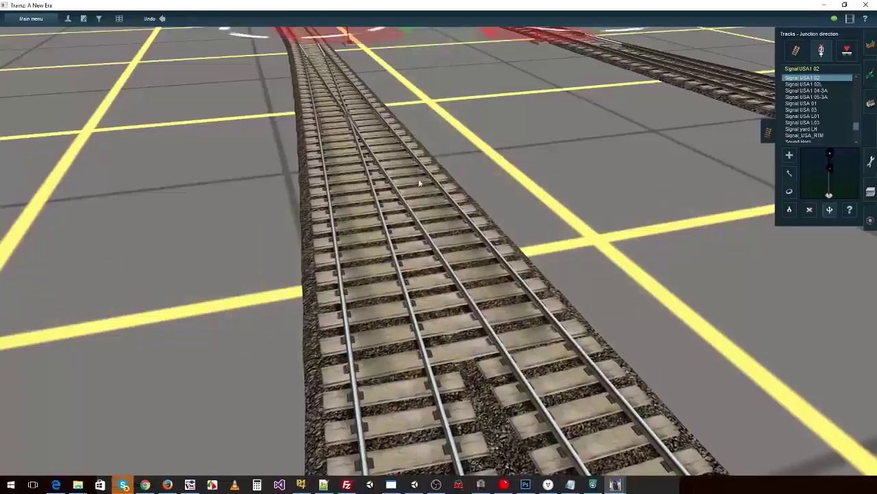
pyautogui.rightClick(421, 181)
pyautogui.rightClick(394, 138)
pyautogui.press('Up')
pyautogui.rightClick(356, 168)
pyautogui.press('Right')
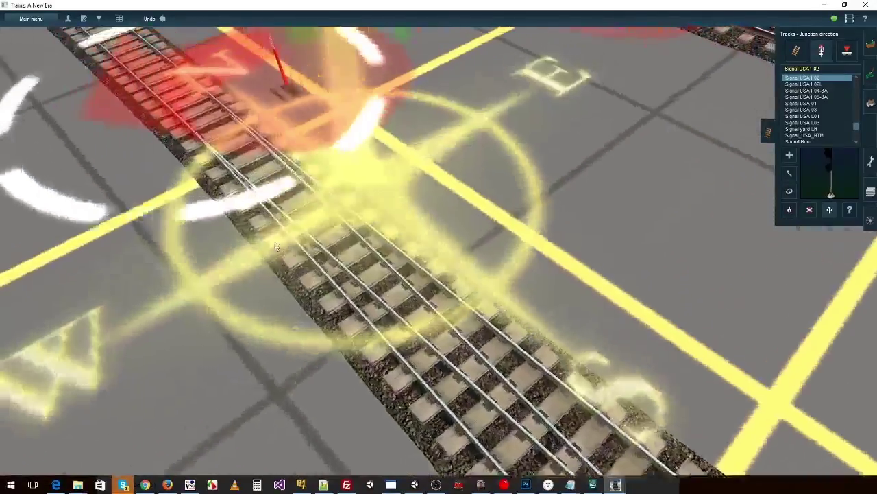
pyautogui.press('Right')
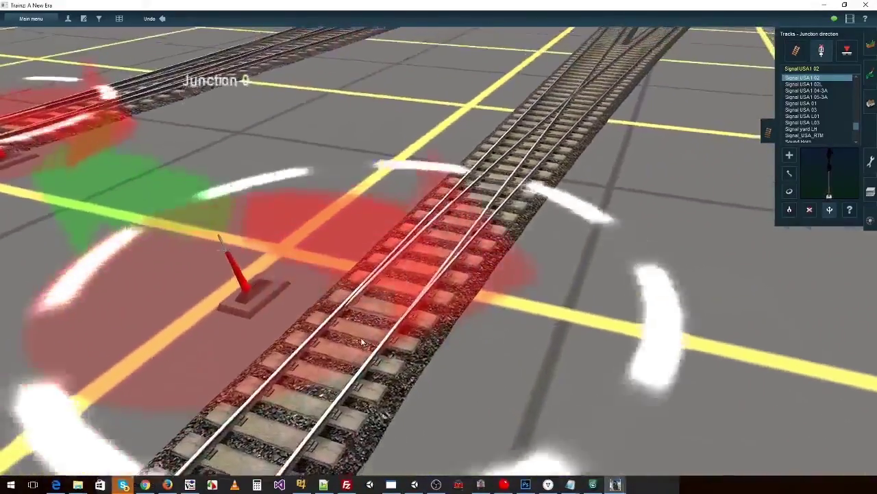
# Follow the track from Junction 0 through the crossing and inspect the ballast and sleepers of both diverging tracks
pyautogui.rightClick(406, 291)
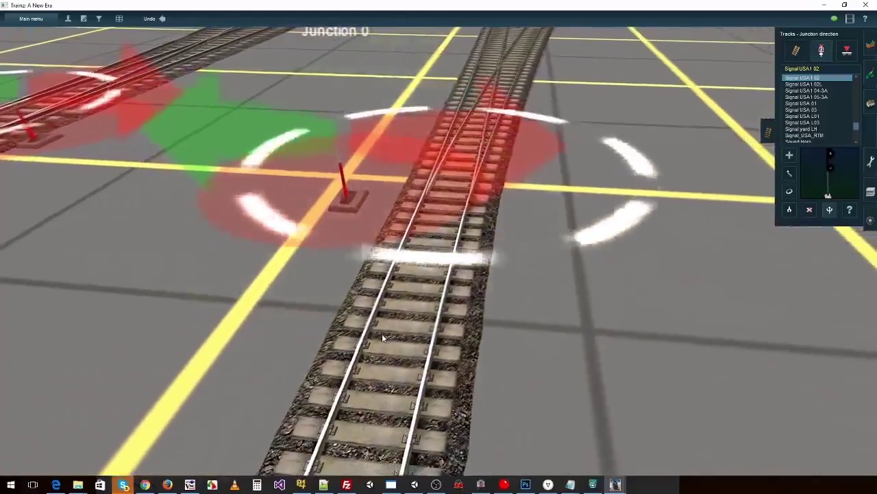
pyautogui.rightClick(468, 134)
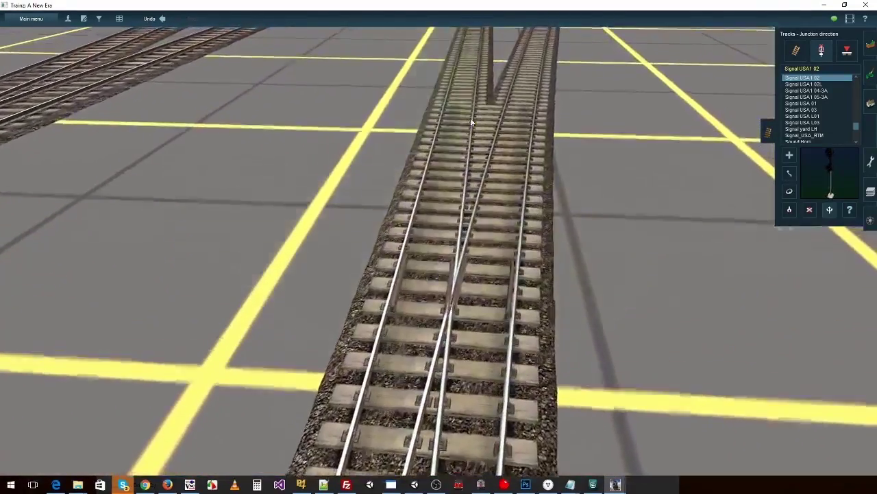
pyautogui.rightClick(471, 120)
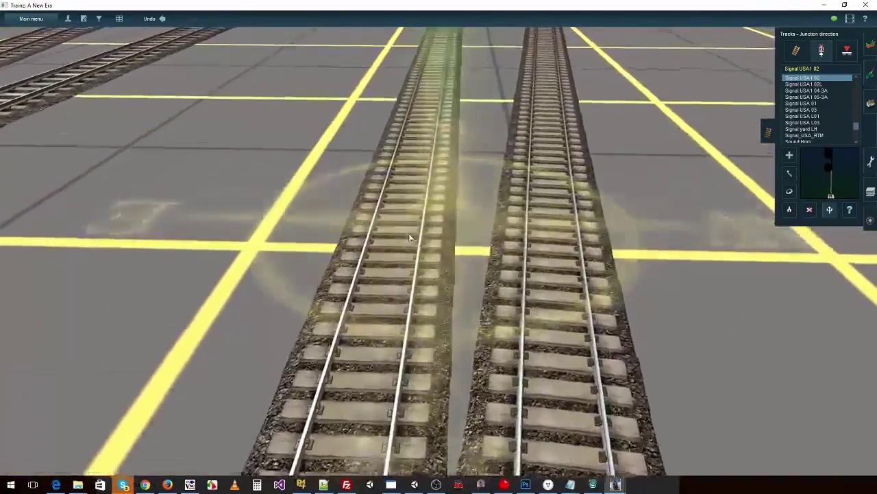
pyautogui.moveTo(434, 198); pyautogui.dragTo(402, 239, button='right')
pyautogui.rightClick(414, 246)
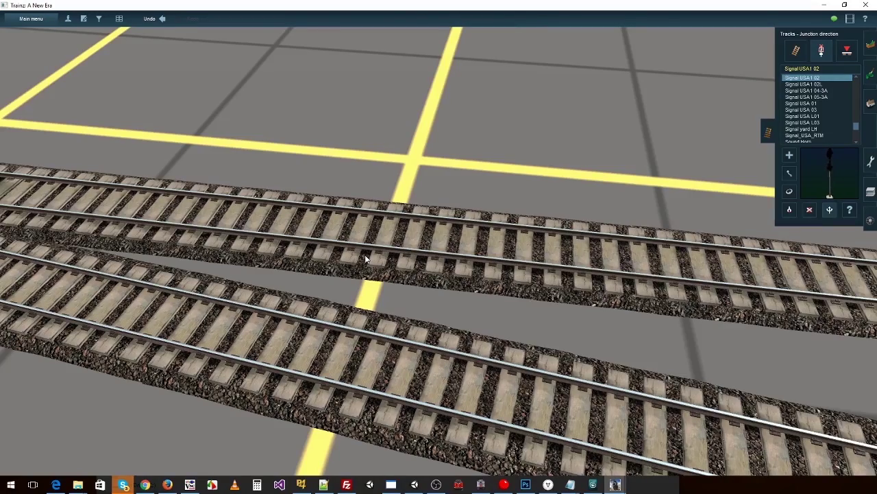
pyautogui.moveTo(365, 259); pyautogui.dragTo(398, 243, button='right')
pyautogui.rightClick(414, 234)
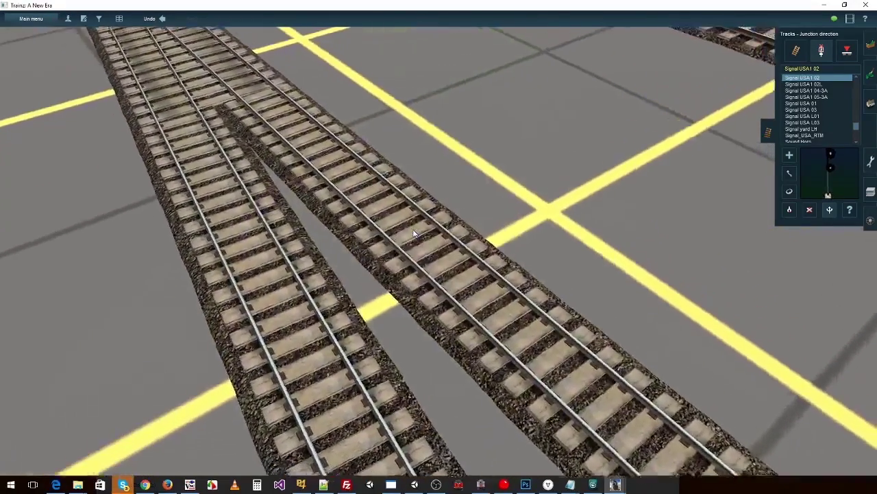
pyautogui.rightClick(413, 234)
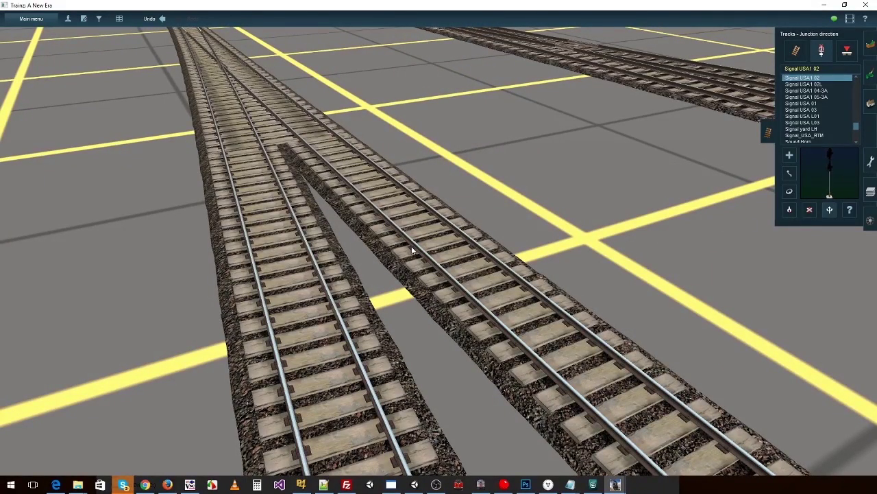
pyautogui.rightClick(453, 242)
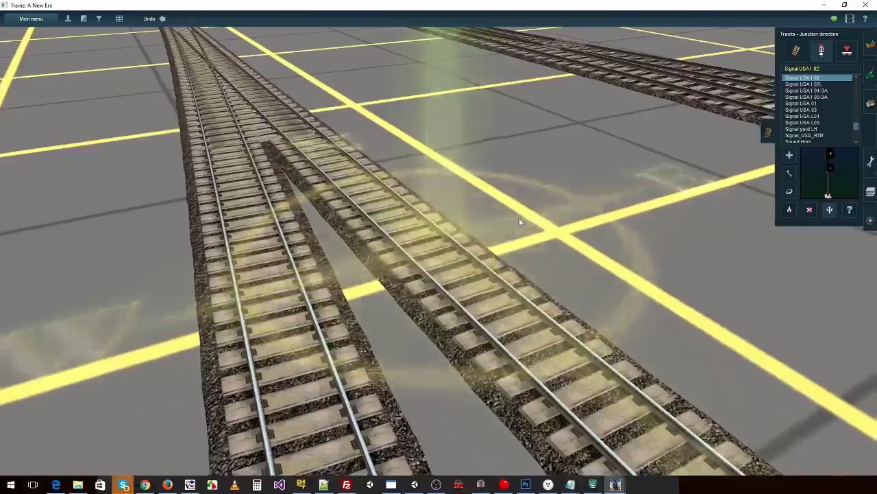
pyautogui.moveTo(519, 218); pyautogui.dragTo(418, 230, button='right')
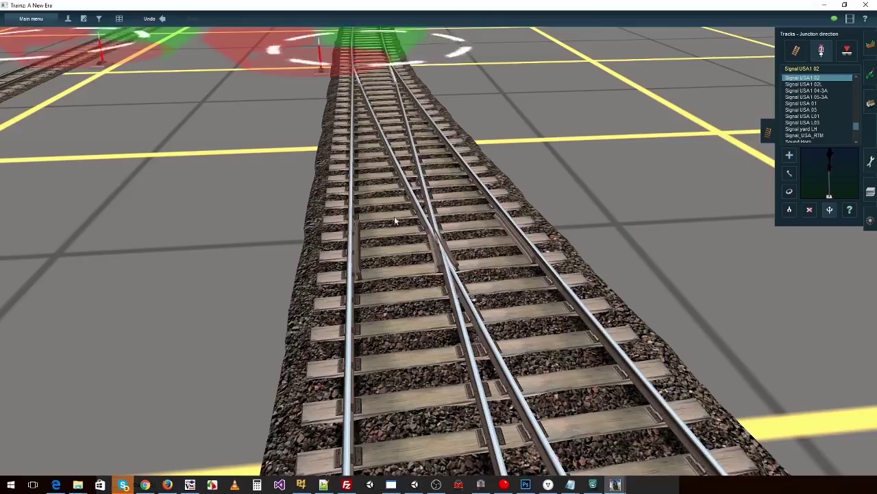
# Examine the check rails at the crossing and the long shared sleepers leading to the track split from both directions
pyautogui.scroll(-3, 418, 230)
pyautogui.moveTo(414, 216); pyautogui.dragTo(371, 222, button='right')
pyautogui.scroll(5, 377, 253)
pyautogui.moveTo(378, 265)
pyautogui.mouseDown(button='right')
pyautogui.moveTo(325, 195)
pyautogui.moveTo(412, 218)
pyautogui.moveTo(325, 235)
pyautogui.moveTo(343, 327)
pyautogui.moveTo(423, 290)
pyautogui.moveTo(418, 312)
pyautogui.moveTo(410, 157)
pyautogui.mouseUp(button='right')
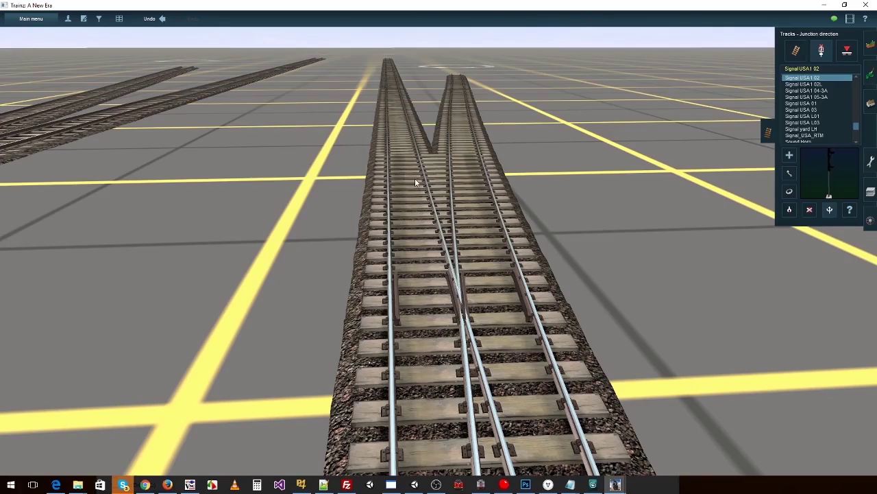
pyautogui.moveTo(415, 178); pyautogui.dragTo(430, 260, button='right')
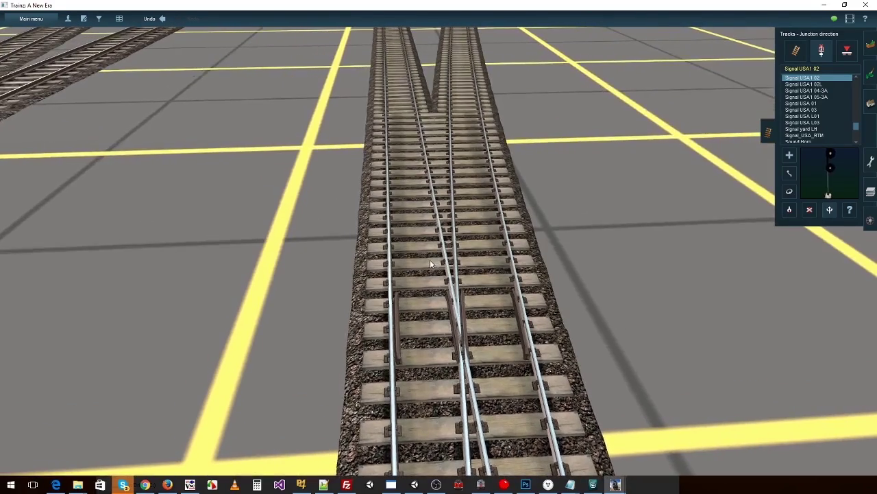
pyautogui.click(438, 158)
pyautogui.moveTo(439, 158); pyautogui.dragTo(419, 235, button='right')
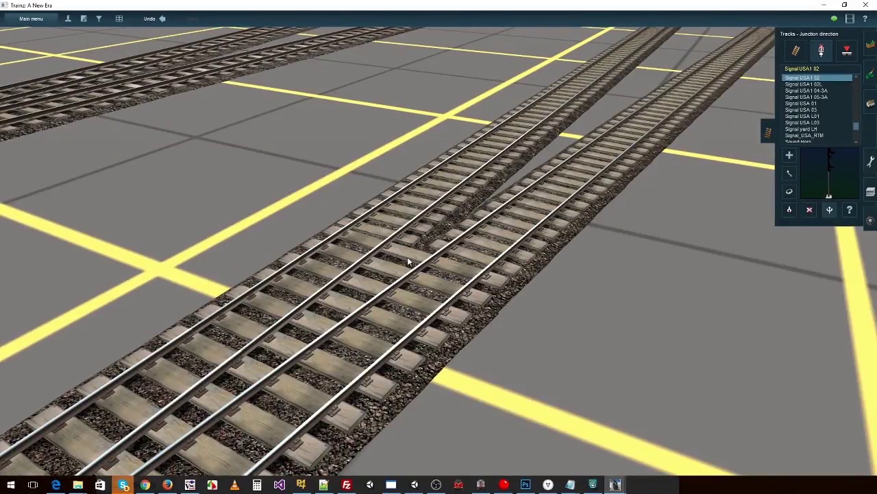
pyautogui.moveTo(407, 256); pyautogui.dragTo(421, 224, button='right')
pyautogui.click(416, 207)
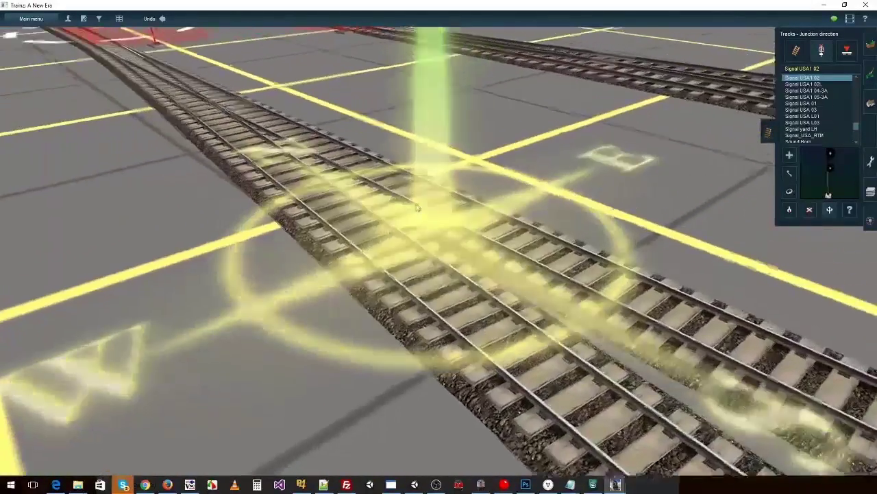
pyautogui.rightClick(423, 191)
pyautogui.rightClick(428, 180)
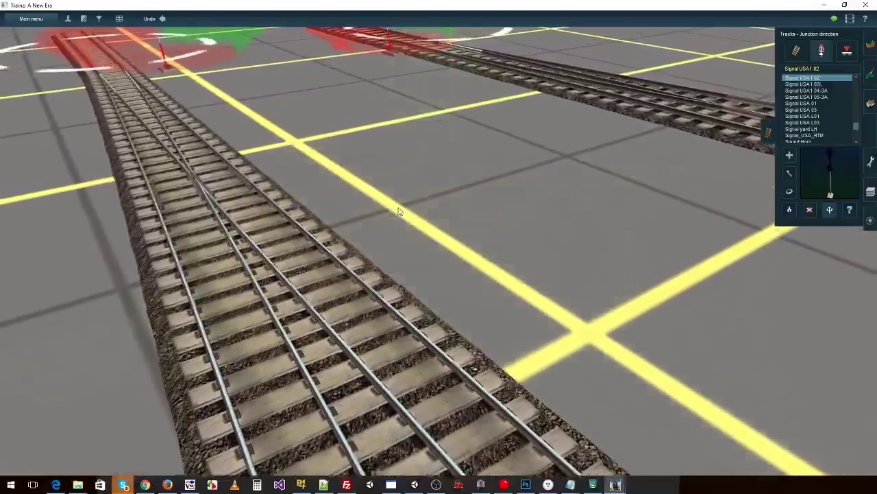
pyautogui.scroll(-3, 398, 211)
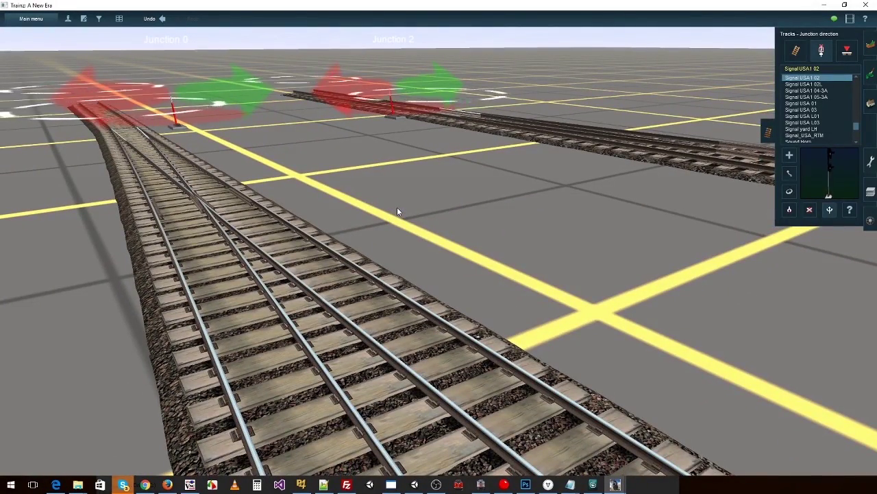
# Set sleeper-pitch to 0.68 in the config.txt of Auran Track TS2009 36in Sleepers and close the file
pyautogui.rightClick(357, 247)
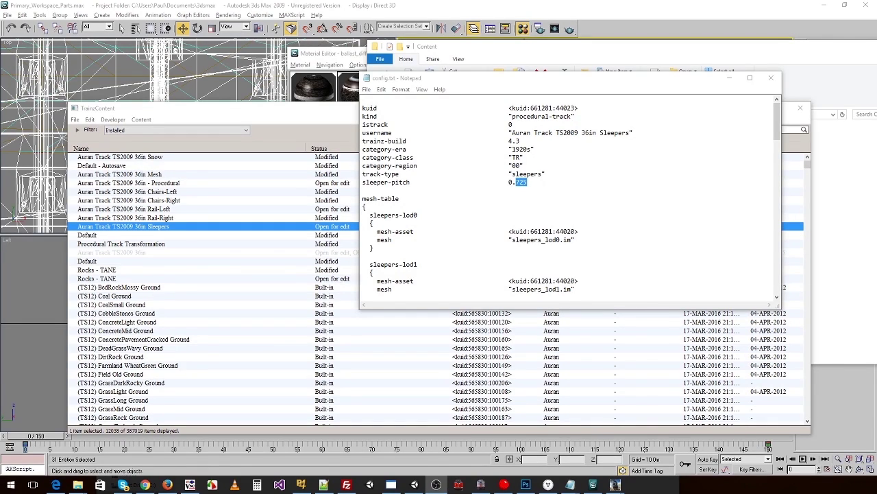
pyautogui.click(525, 182)
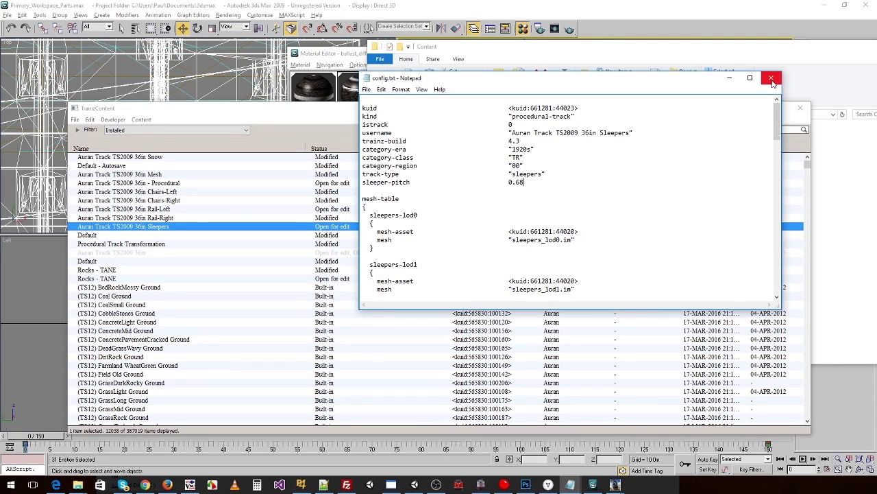
pyautogui.scroll(-10, 716, 126)
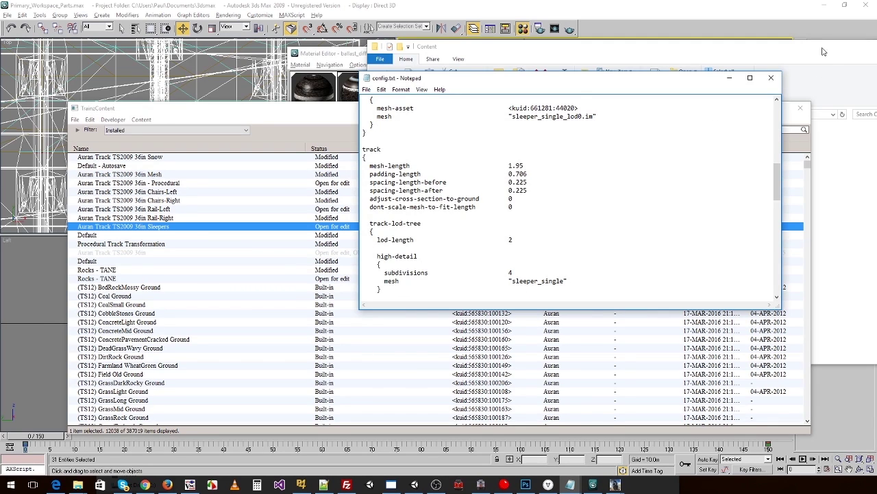
pyautogui.click(771, 77)
# Reopen the config.txt of Auran Track TS2009 36in Sleepers and check the spacing-length-before and spacing-length-after entries in the track section
pyautogui.rightClick(347, 226)
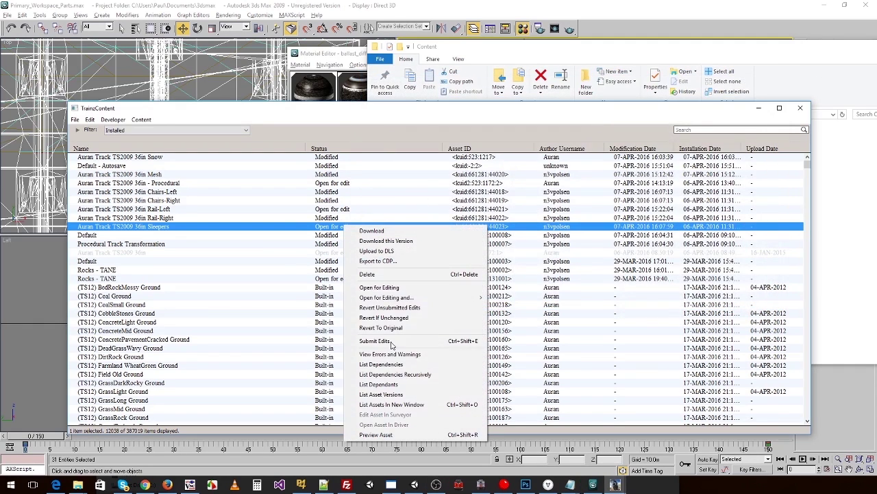
pyautogui.moveTo(423, 299)
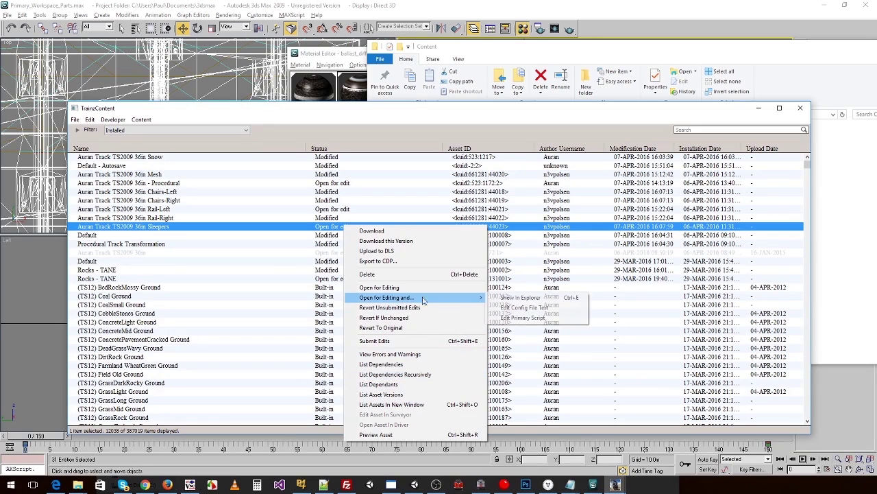
pyautogui.click(525, 307)
pyautogui.scroll(-10, 547, 226)
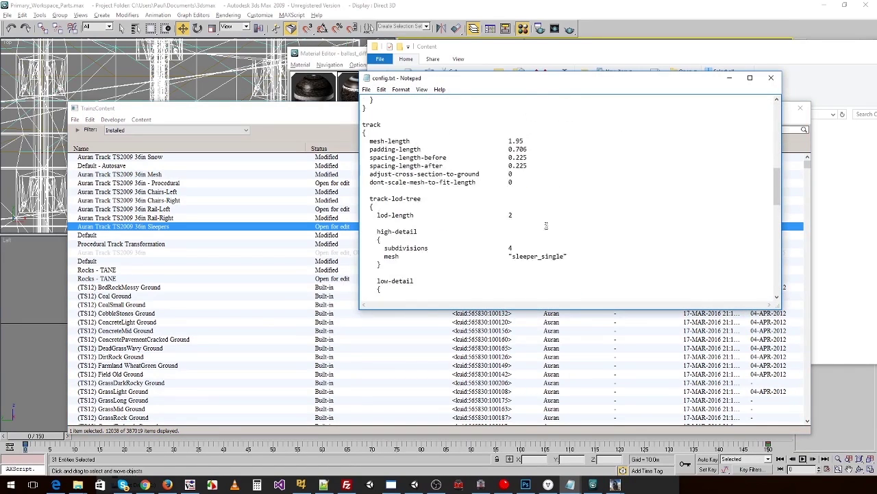
pyautogui.scroll(1, 546, 226)
pyautogui.moveTo(528, 190); pyautogui.dragTo(370, 182)
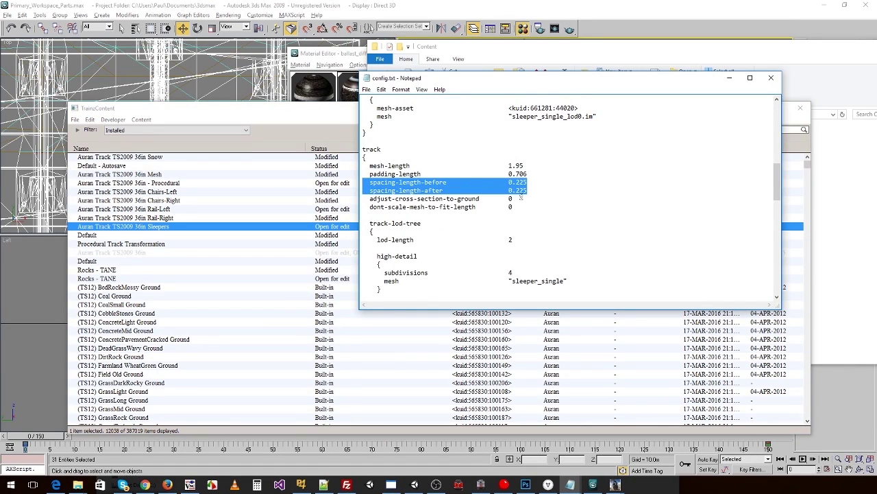
pyautogui.click(579, 191)
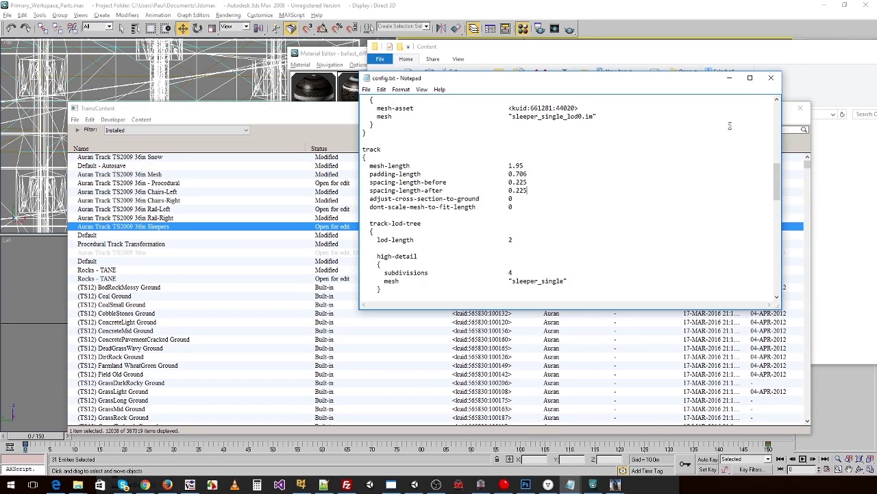
pyautogui.click(770, 80)
# Set spacing-length-before and spacing-length-after to 0.22 in the config.txt of Auran Track TS2009 36in Chairs-Left
pyautogui.click(172, 209)
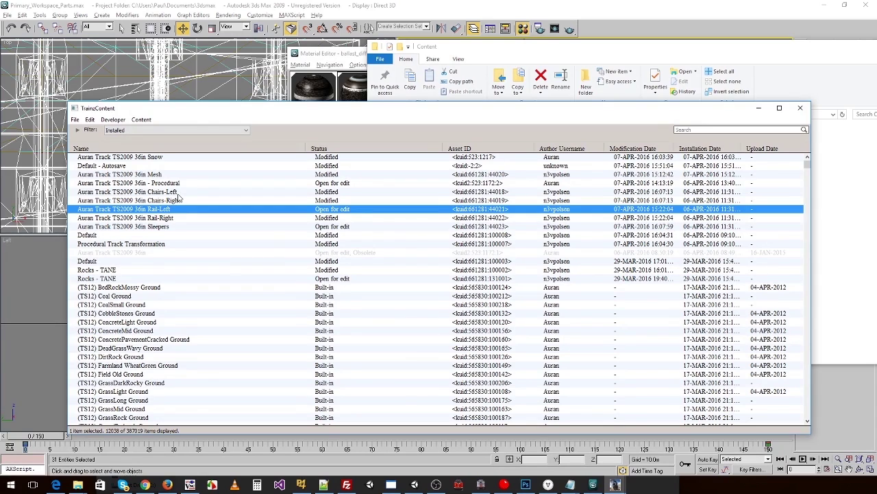
pyautogui.click(177, 193)
pyautogui.rightClick(176, 193)
pyautogui.moveTo(253, 263)
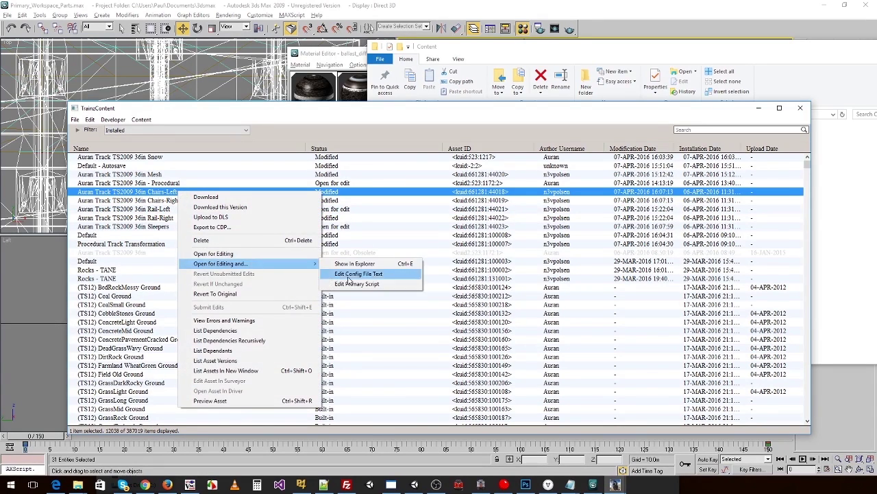
pyautogui.click(348, 276)
pyautogui.scroll(-10, 545, 154)
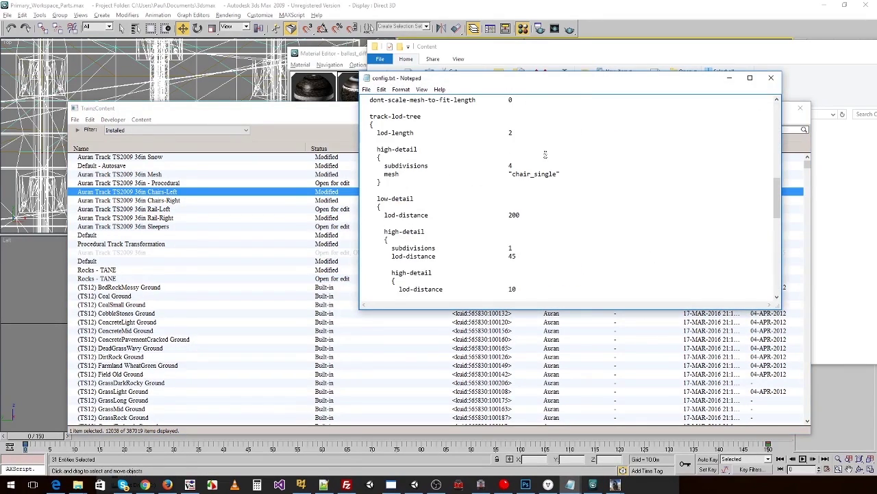
pyautogui.scroll(4, 545, 155)
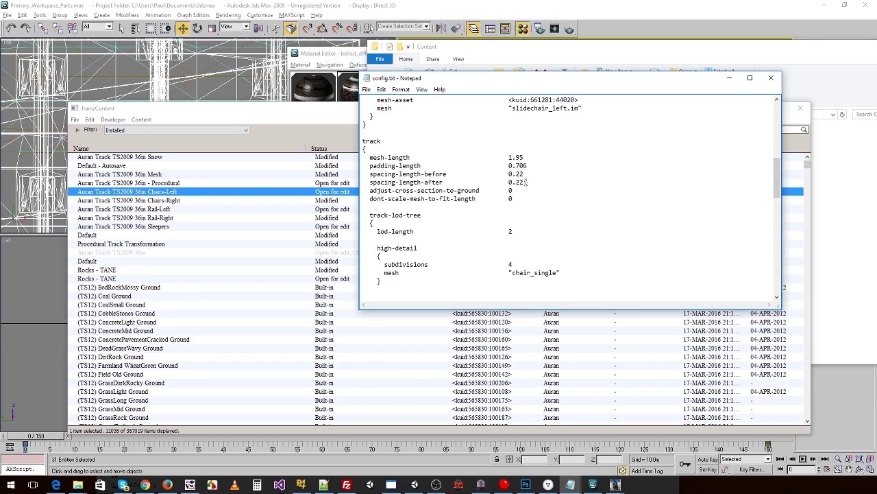
pyautogui.click(773, 81)
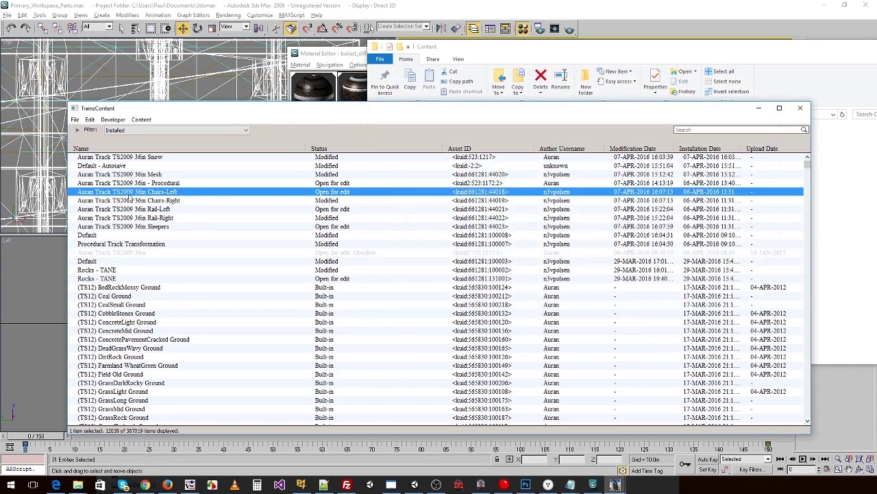
# Set spacing-length-before and spacing-length-after to 0.22 in the config.txt of Auran Track TS2009 36in Chairs-Right
pyautogui.rightClick(137, 201)
pyautogui.moveTo(209, 274)
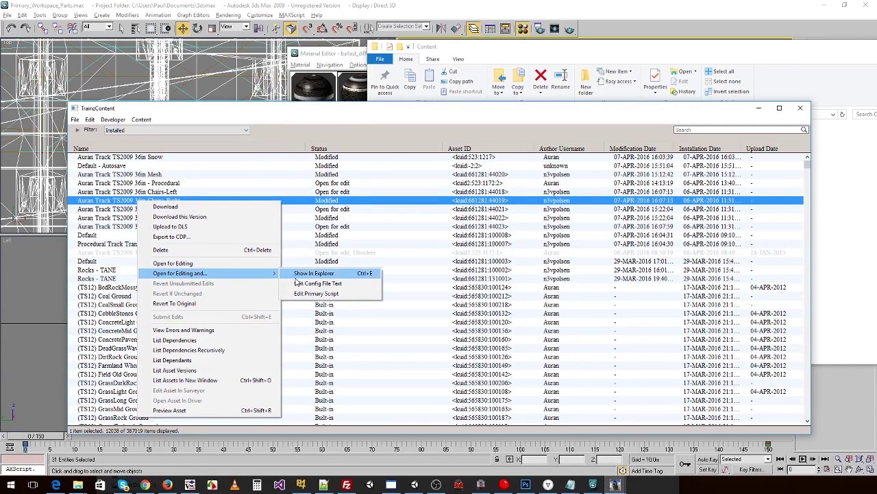
pyautogui.click(318, 283)
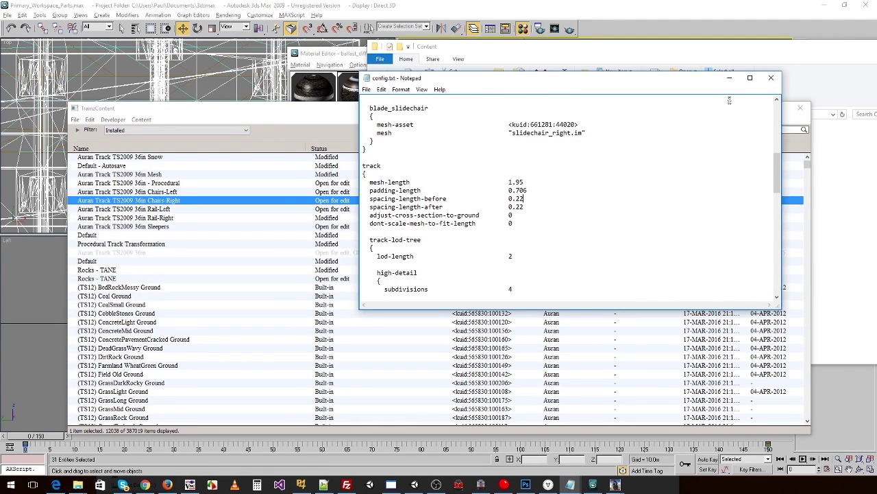
pyautogui.click(772, 80)
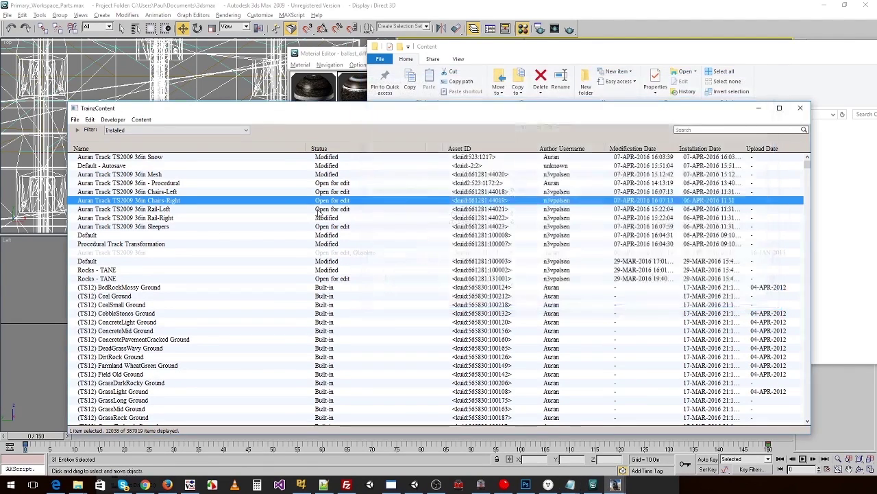
# Submit the edits of the Auran Track TS2009 36in Chairs-Right, Rail-Left, Sleepers and Chairs-Left assets
pyautogui.keyDown('shift'); pyautogui.click(179, 209); pyautogui.keyUp('shift')
pyautogui.keyDown('ctrl'); pyautogui.click(206, 227); pyautogui.keyUp('ctrl')
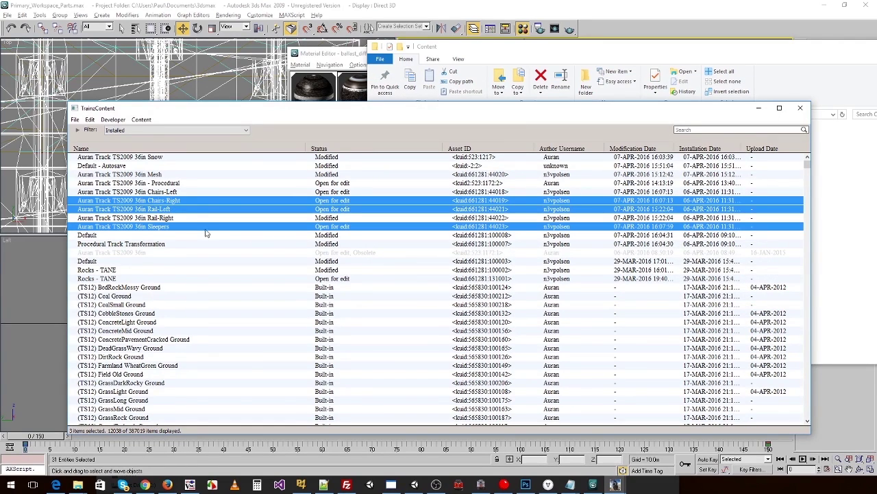
pyautogui.rightClick(200, 229)
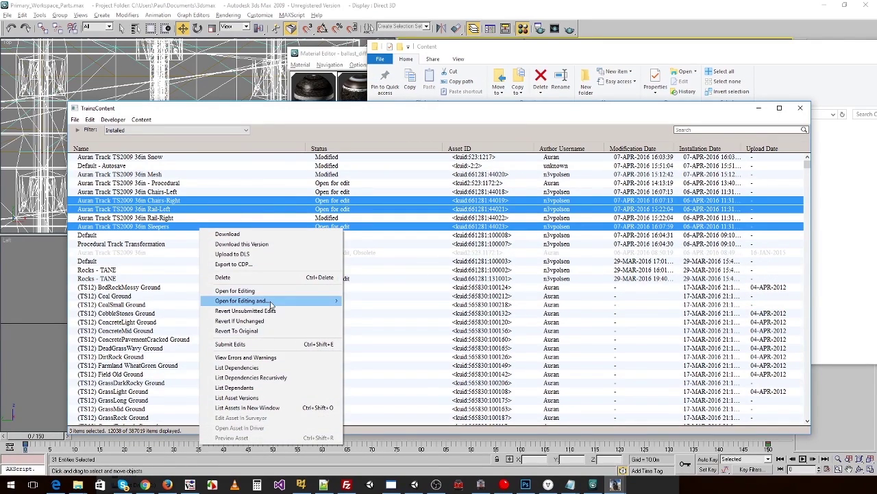
pyautogui.moveTo(273, 302)
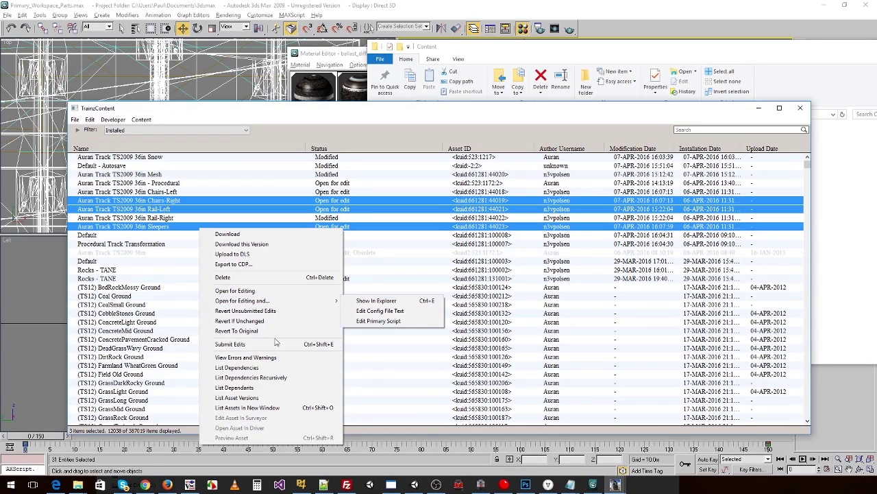
pyautogui.click(232, 344)
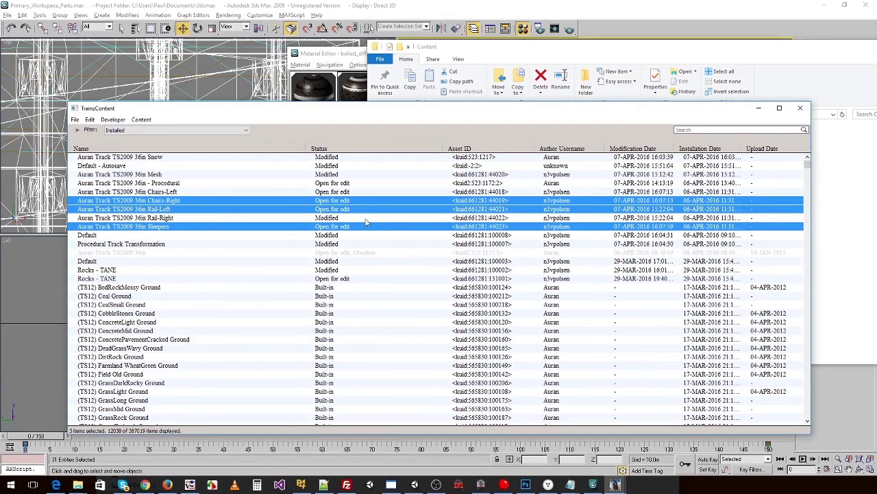
pyautogui.click(192, 193)
pyautogui.rightClick(192, 193)
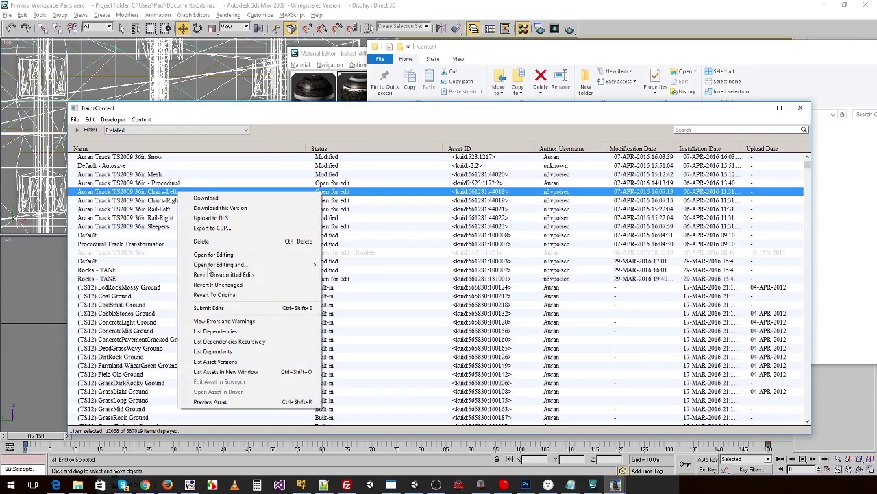
pyautogui.click(232, 310)
# Switch to the T:ANE launcher, start Trainz and open the route Procedural Track Transformation for editing
pyautogui.click(614, 481)
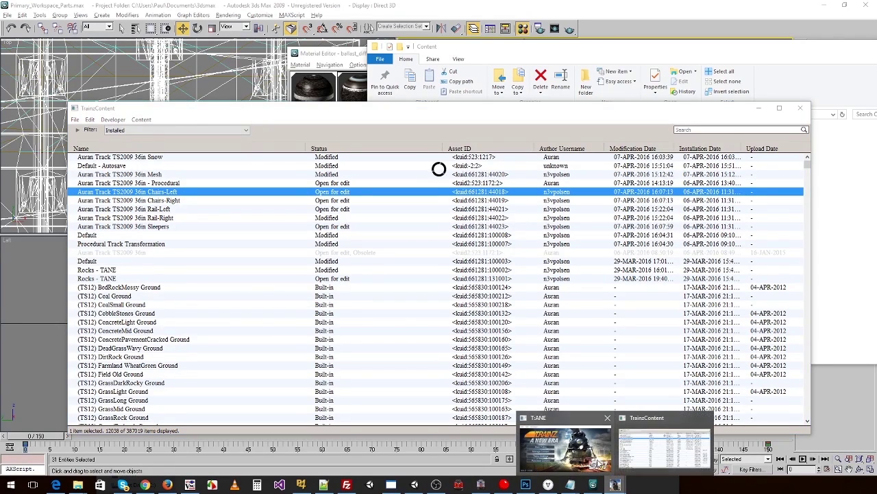
pyautogui.click(597, 459)
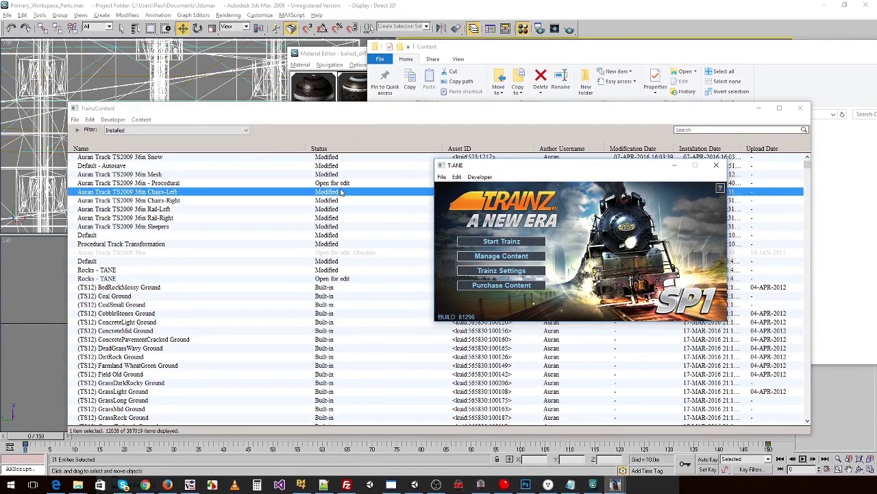
pyautogui.click(502, 244)
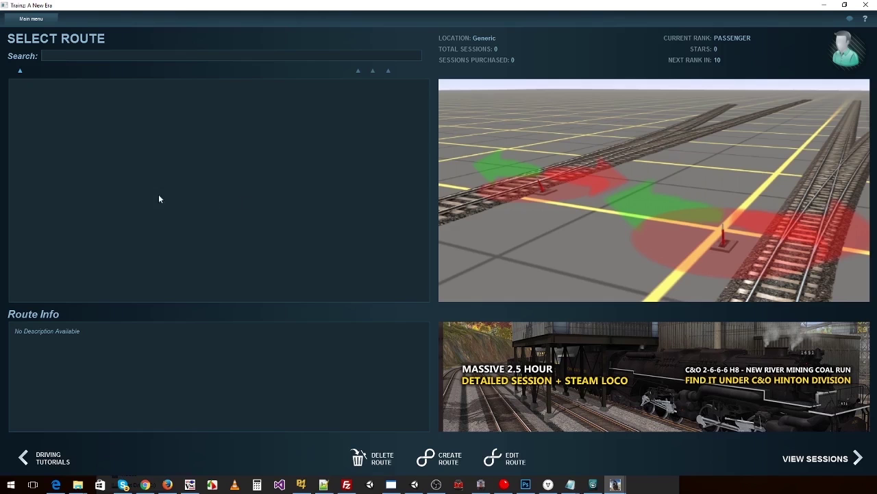
pyautogui.click(64, 164)
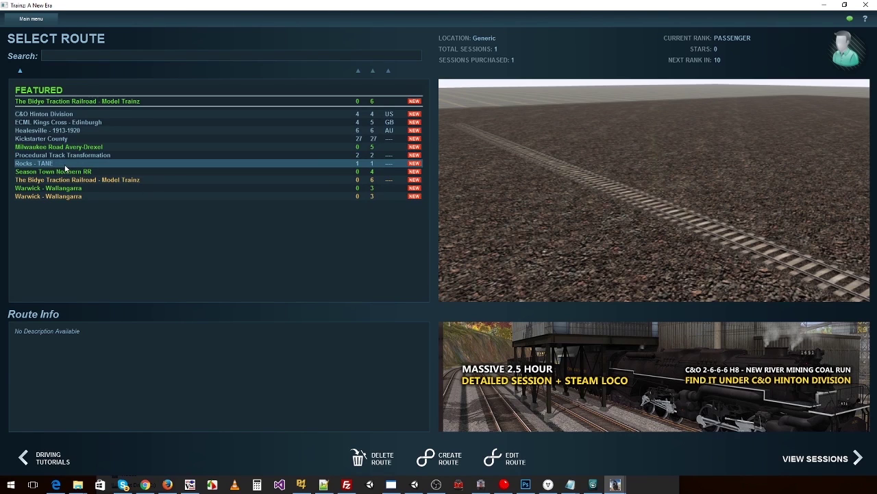
pyautogui.click(67, 155)
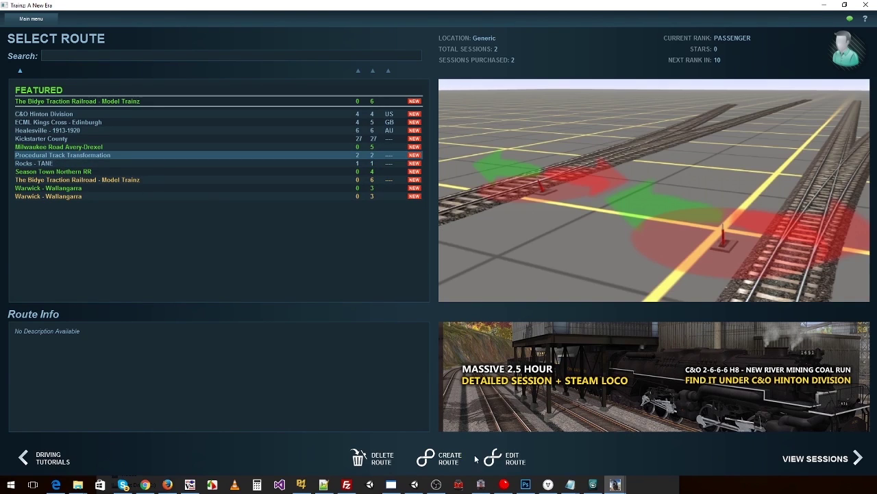
pyautogui.click(511, 459)
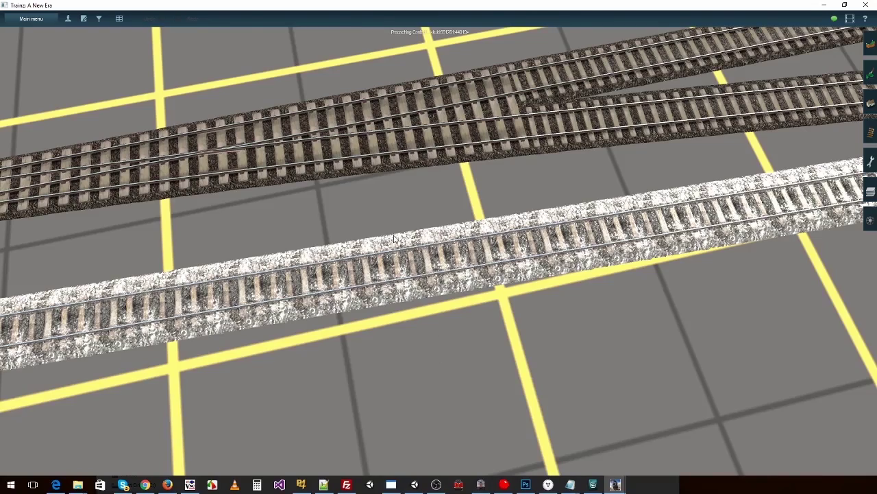
# Compare the sleeper spacing of the plain and junction track with the parallel snow-covered track, from the switch lever to the track ends
pyautogui.moveTo(366, 259)
pyautogui.mouseDown(button='right')
pyautogui.moveTo(274, 261)
pyautogui.moveTo(357, 262)
pyautogui.mouseUp(button='right')
pyautogui.scroll(3, 356, 263)
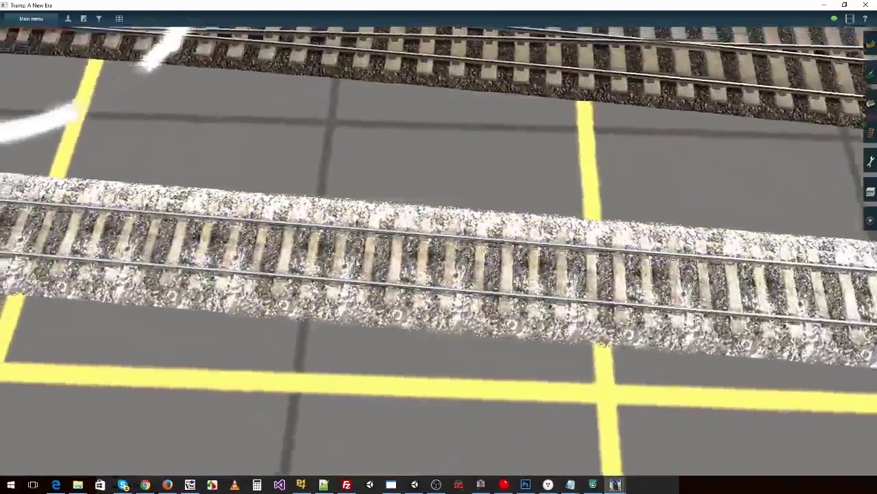
pyautogui.moveTo(357, 262)
pyautogui.mouseDown(button='middle')
pyautogui.moveTo(392, 250)
pyautogui.moveTo(389, 205)
pyautogui.moveTo(475, 300)
pyautogui.moveTo(374, 255)
pyautogui.mouseUp(button='middle')
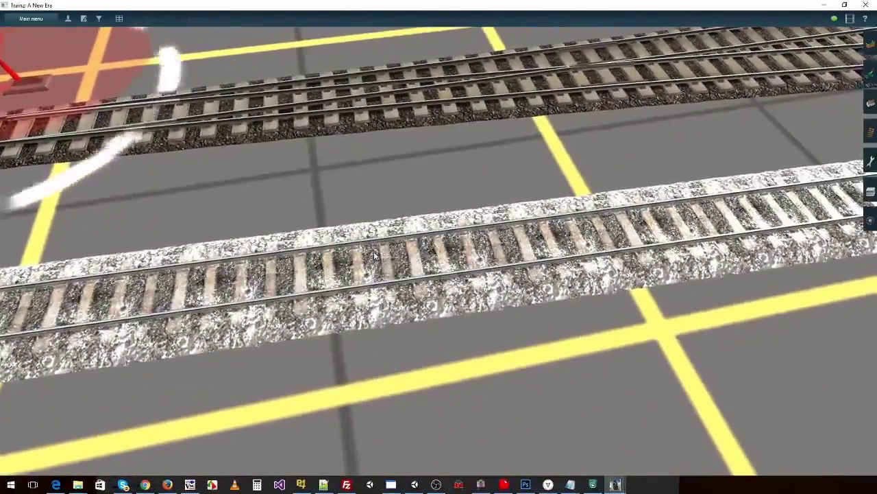
pyautogui.rightClick(254, 251)
pyautogui.rightClick(261, 171)
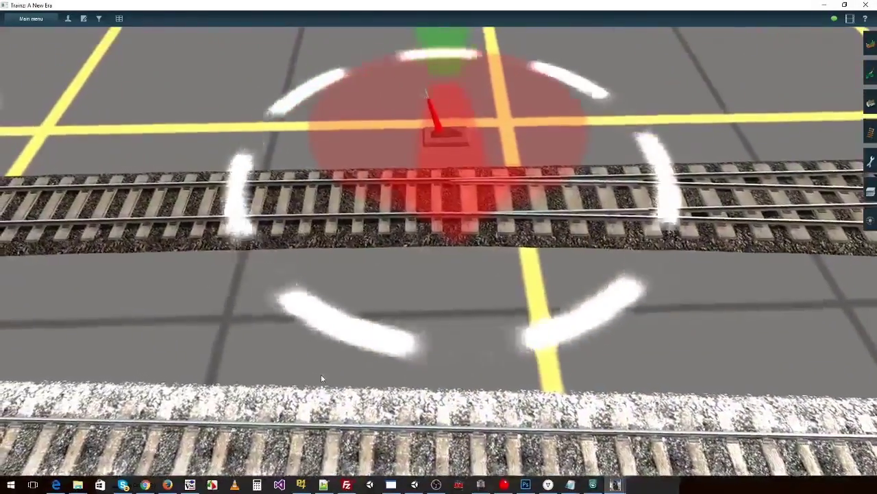
pyautogui.rightClick(323, 378)
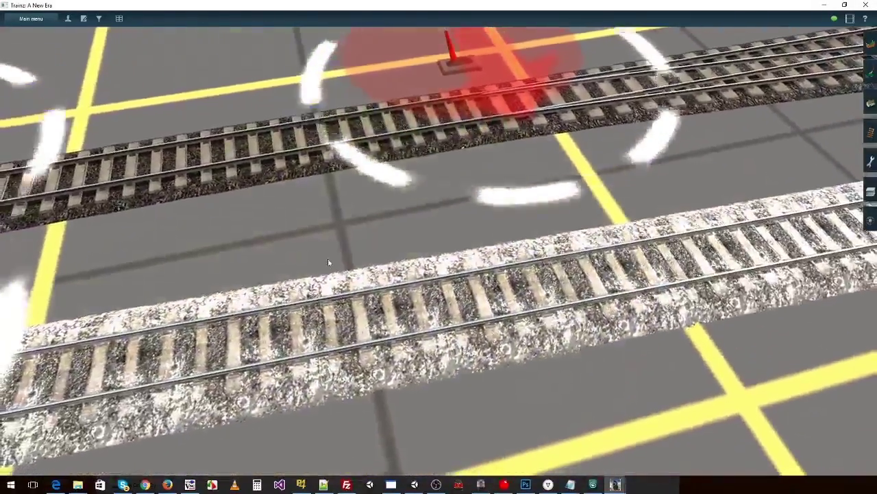
pyautogui.rightClick(348, 166)
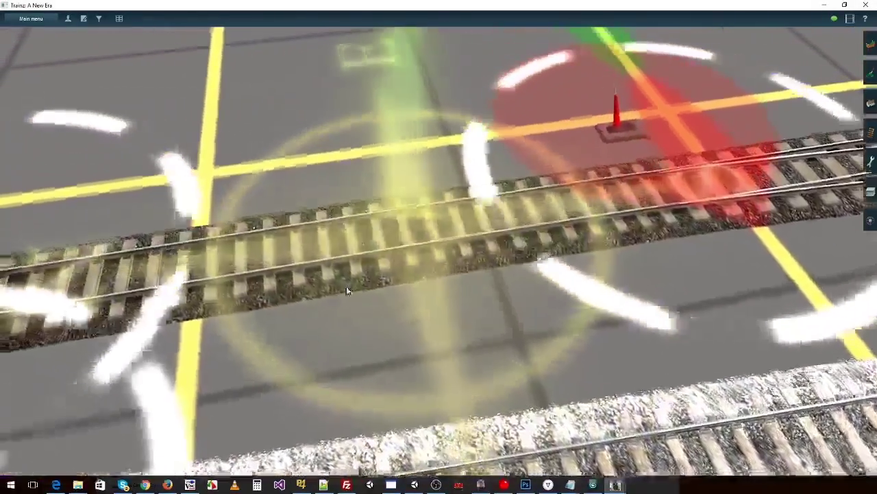
pyautogui.rightClick(348, 288)
pyautogui.rightClick(431, 272)
pyautogui.rightClick(423, 296)
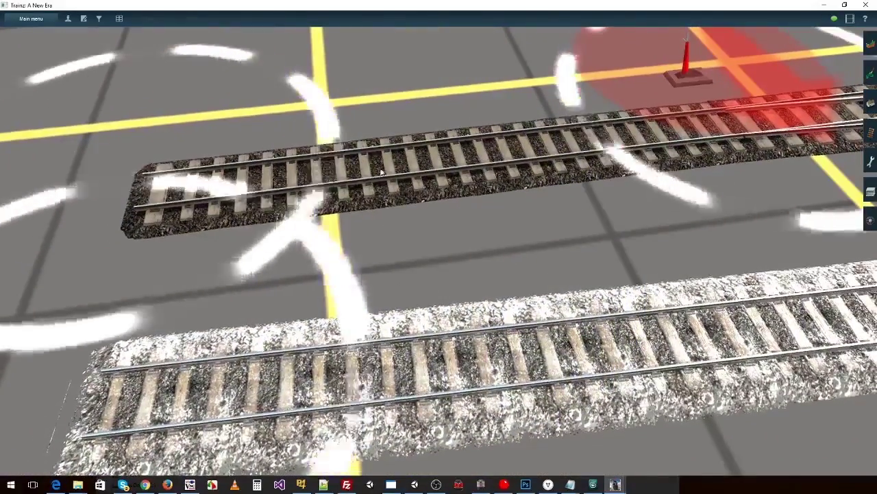
pyautogui.rightClick(602, 315)
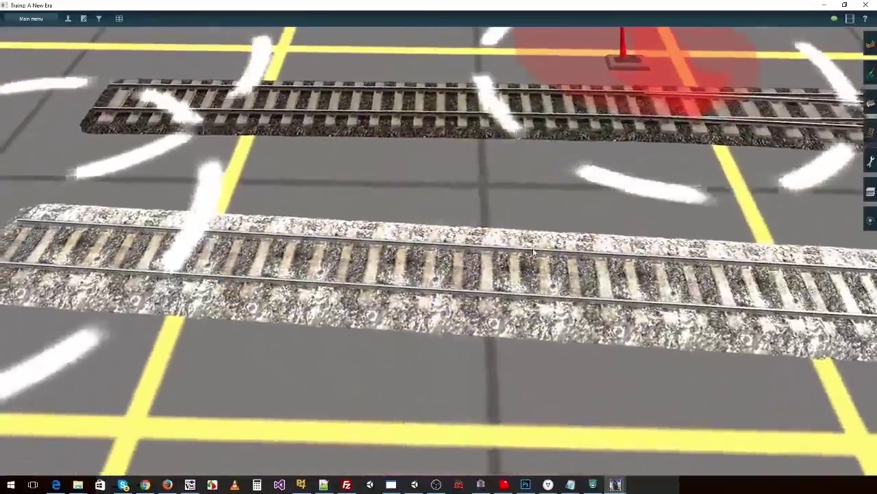
pyautogui.rightClick(500, 207)
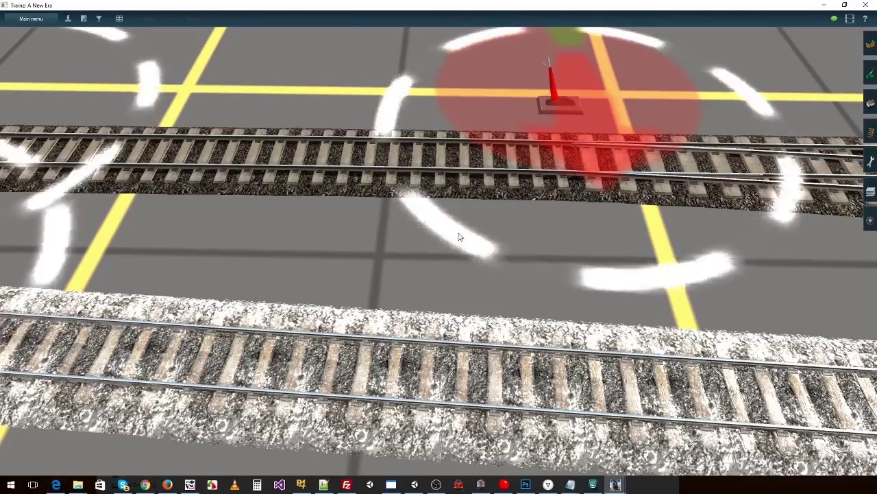
# Examine the sleeper spacing of the junction track from the switch lever to where the two tracks diverge
pyautogui.moveTo(462, 231)
pyautogui.mouseDown(button='right')
pyautogui.moveTo(535, 237)
pyautogui.moveTo(496, 247)
pyautogui.moveTo(605, 279)
pyautogui.moveTo(498, 273)
pyautogui.mouseUp(button='right')
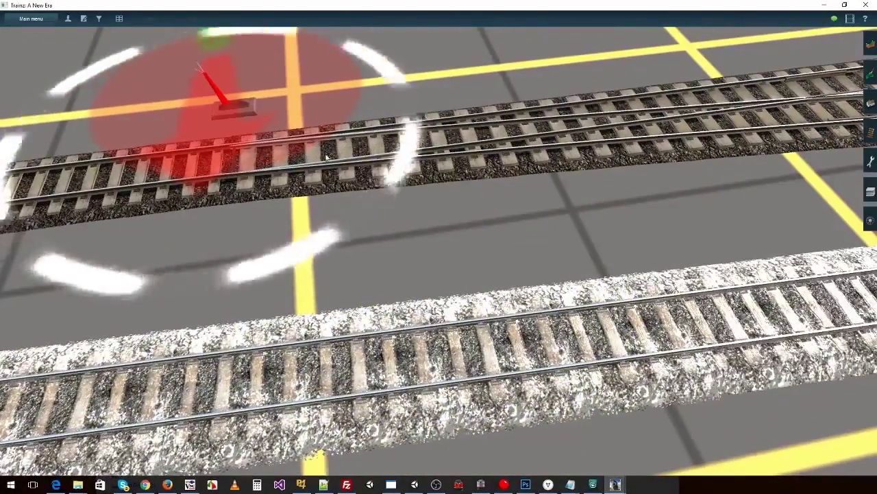
pyautogui.moveTo(326, 157)
pyautogui.mouseDown(button='right')
pyautogui.moveTo(577, 174)
pyautogui.moveTo(436, 161)
pyautogui.mouseUp(button='right')
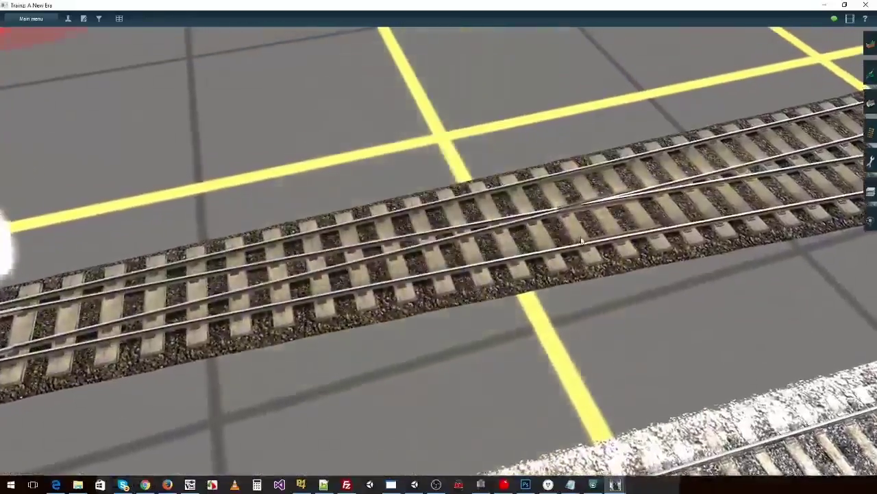
pyautogui.scroll(3, 597, 236)
pyautogui.moveTo(598, 236); pyautogui.dragTo(641, 255, button='right')
pyautogui.scroll(-5, 640, 252)
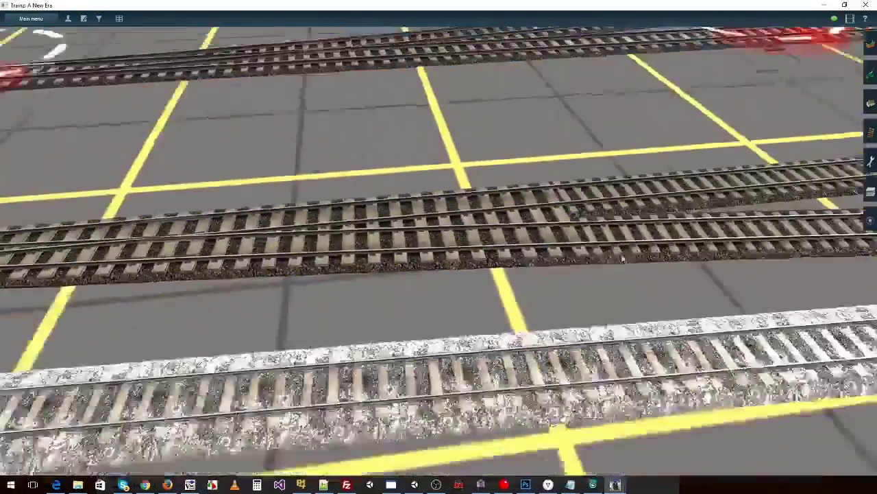
pyautogui.scroll(5, 581, 241)
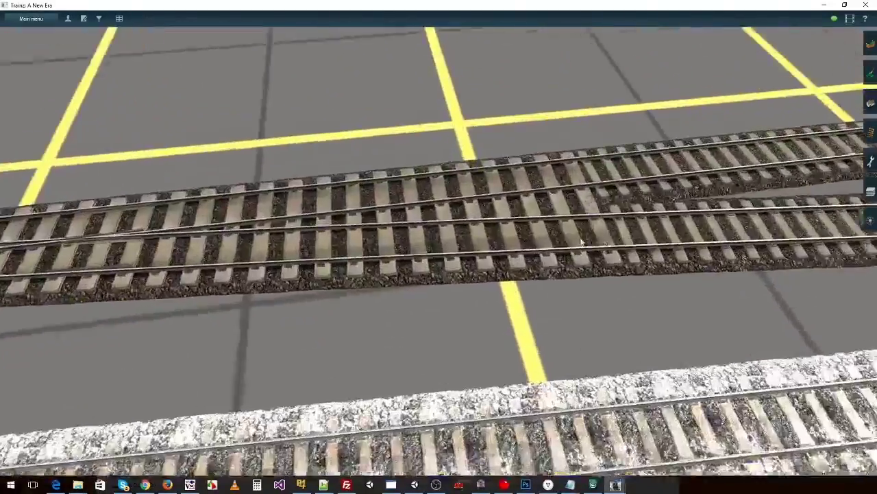
pyautogui.moveTo(581, 241); pyautogui.dragTo(462, 269, button='right')
pyautogui.scroll(3, 463, 269)
pyautogui.press('Left')
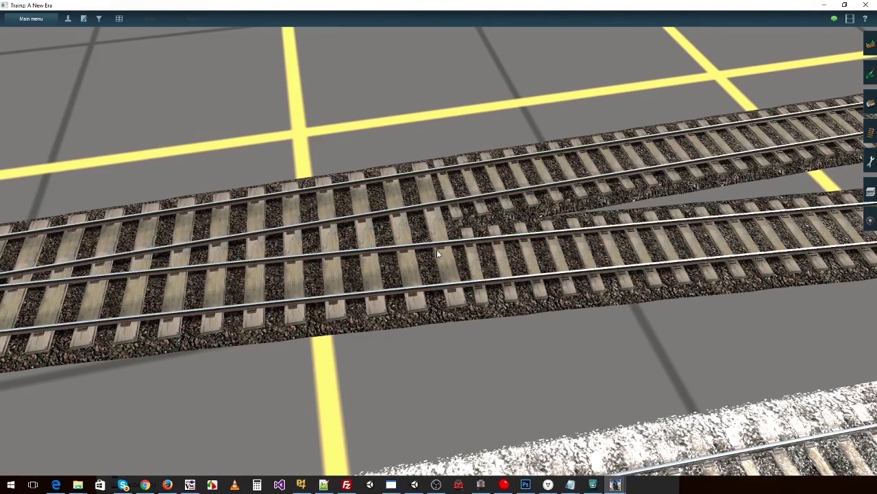
pyautogui.moveTo(437, 249)
pyautogui.mouseDown(button='right')
pyautogui.moveTo(198, 300)
pyautogui.moveTo(240, 232)
pyautogui.moveTo(150, 303)
pyautogui.moveTo(157, 166)
pyautogui.moveTo(276, 245)
pyautogui.moveTo(225, 257)
pyautogui.moveTo(221, 294)
pyautogui.moveTo(355, 235)
pyautogui.moveTo(532, 297)
pyautogui.moveTo(247, 297)
pyautogui.moveTo(226, 340)
pyautogui.moveTo(268, 215)
pyautogui.moveTo(352, 211)
pyautogui.moveTo(416, 246)
pyautogui.moveTo(422, 293)
pyautogui.moveTo(440, 211)
pyautogui.moveTo(420, 271)
pyautogui.mouseUp(button='right')
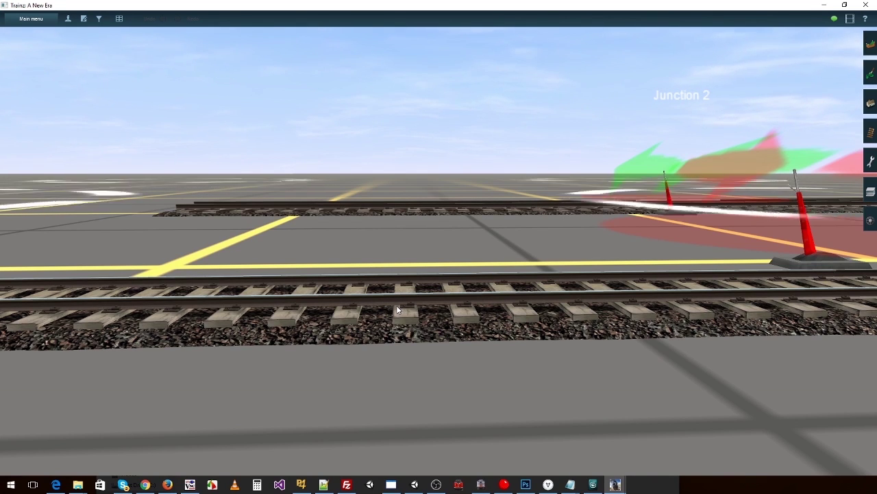
# Examine how the chairs sit on the sleepers along the junction track from a low angle near Junction 0
pyautogui.rightClick(699, 303)
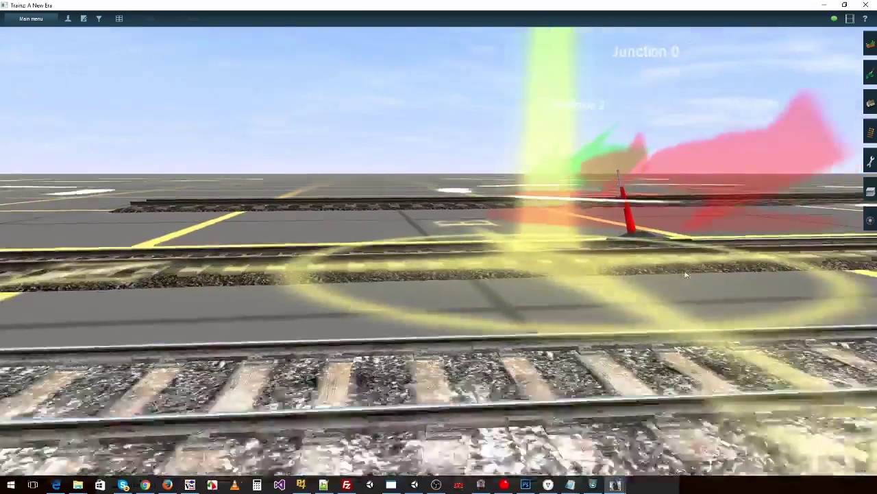
pyautogui.press('Up')
pyautogui.rightClick(699, 288)
pyautogui.rightClick(659, 321)
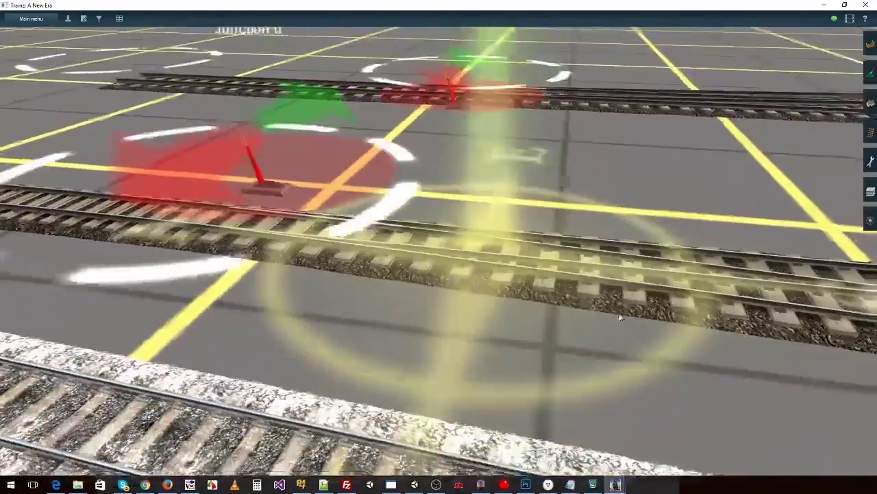
pyautogui.press('Up')
pyautogui.rightClick(610, 180)
pyautogui.rightClick(470, 180)
pyautogui.press('Down')
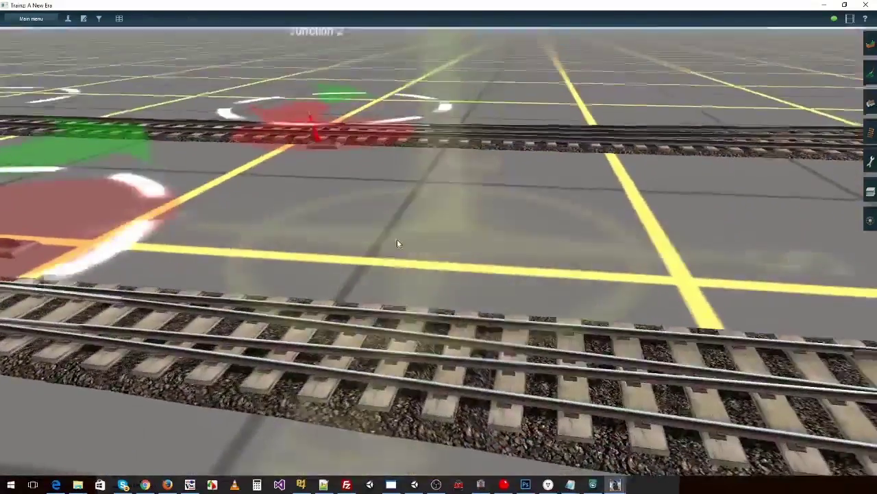
pyautogui.press('Left')
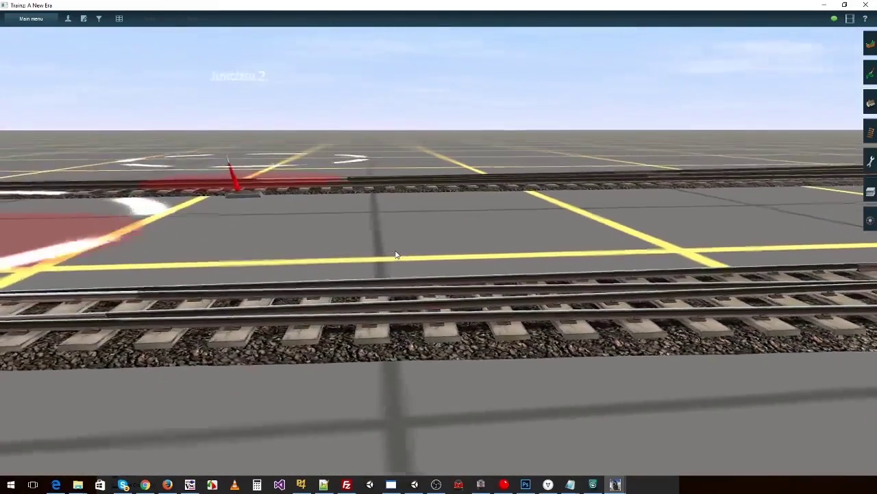
pyautogui.press('Right')
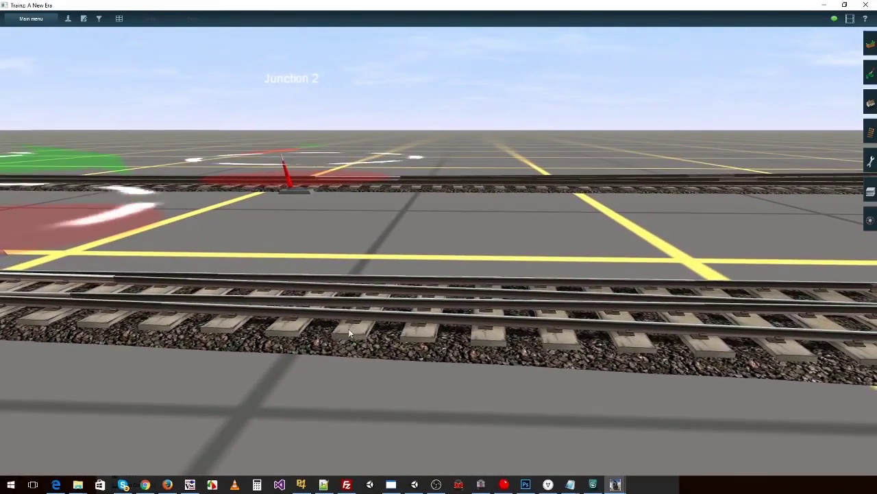
pyautogui.press('Left')
pyautogui.press('Up')
pyautogui.scroll(-4, 382, 331)
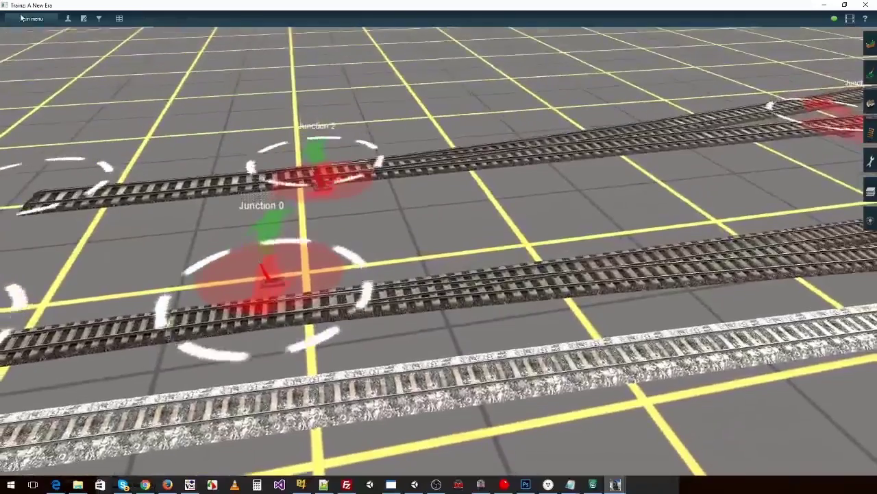
# Exit Trainz and return to the Auran Track TS2009 36in Chairs-Left and Chairs-Right assets in the TrainzContent list
pyautogui.click(31, 18)
pyautogui.click(25, 216)
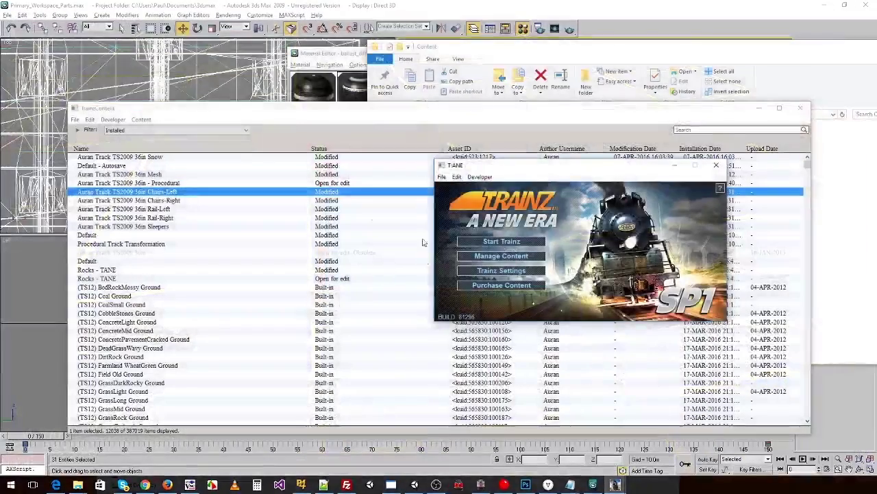
pyautogui.click(226, 210)
pyautogui.click(168, 192)
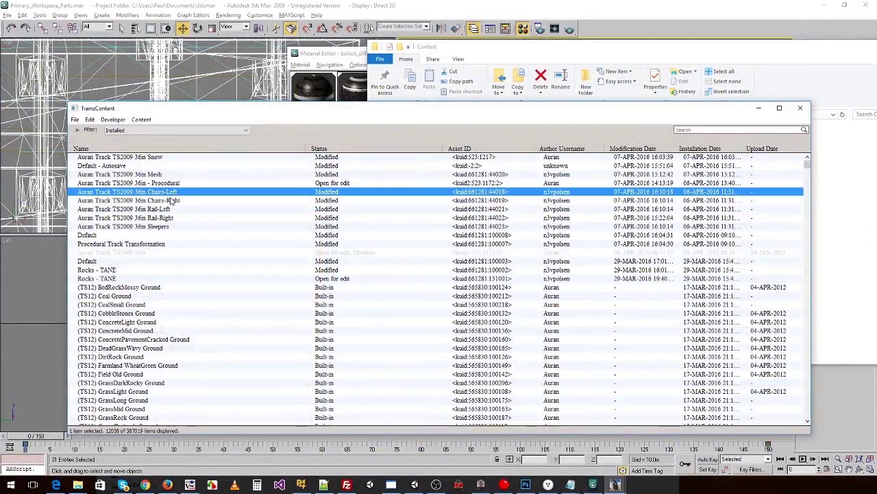
pyautogui.keyDown('shift'); pyautogui.click(168, 200); pyautogui.keyUp('shift')
pyautogui.rightClick(168, 200)
# Set spacing-length-after to 0.16 in the config.txt of Auran Track TS2009 36in Chairs-Left and save the file
pyautogui.click(177, 191)
pyautogui.rightClick(176, 192)
pyautogui.moveTo(294, 265)
pyautogui.click(363, 274)
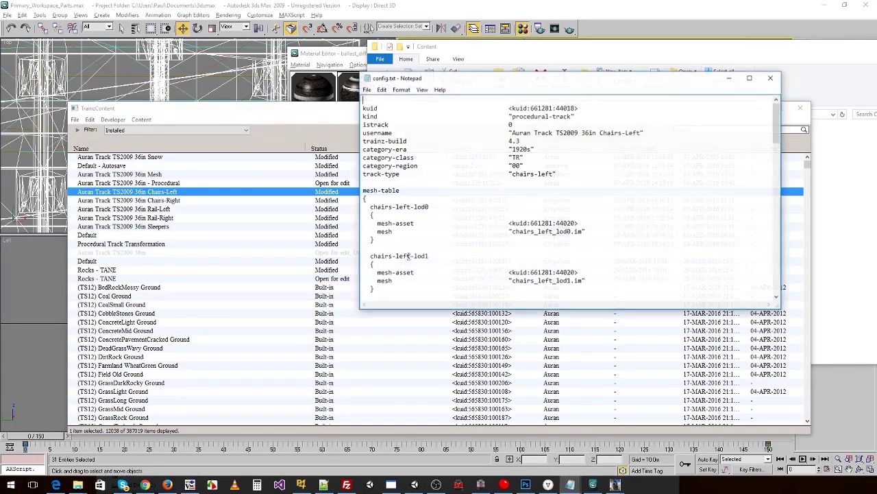
pyautogui.scroll(-15, 440, 218)
pyautogui.scroll(2, 440, 218)
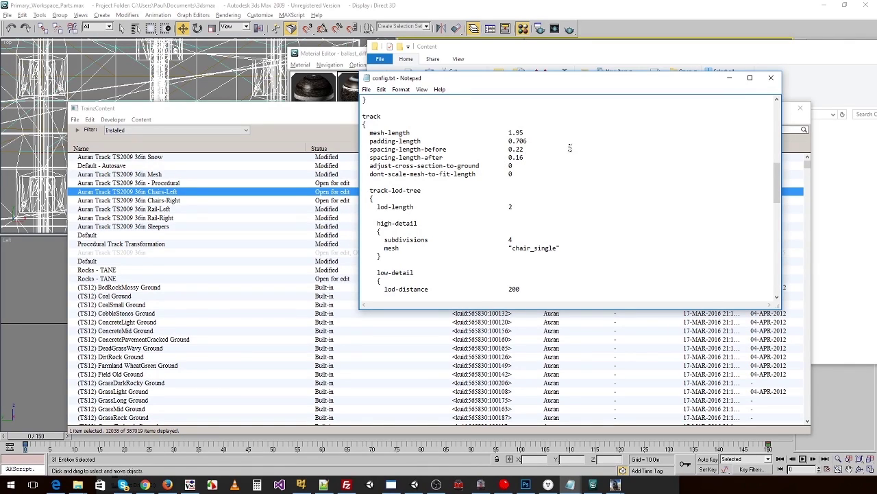
pyautogui.click(772, 78)
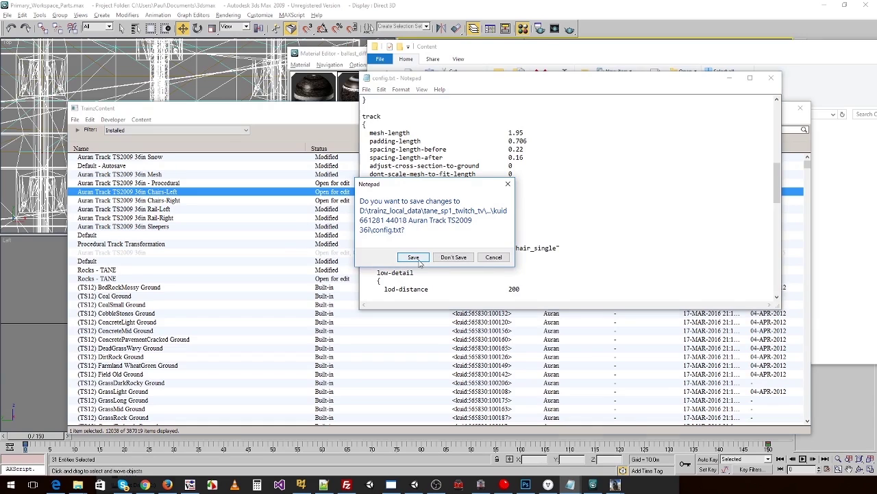
pyautogui.click(413, 257)
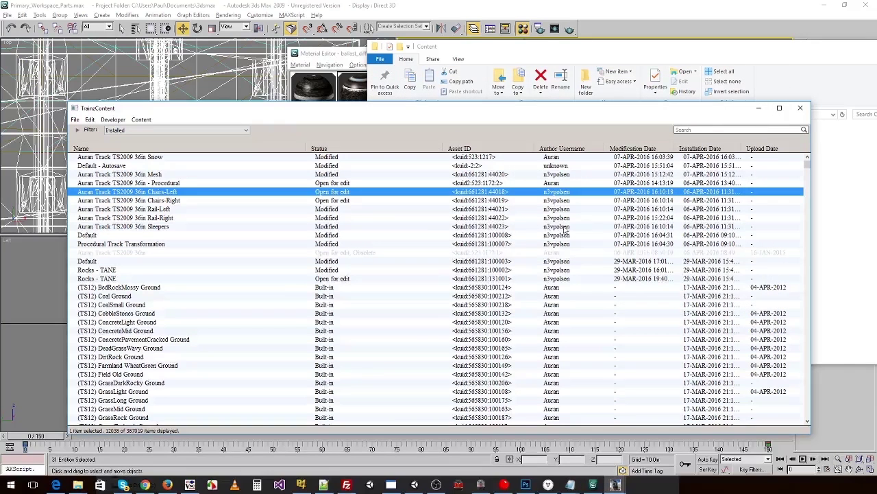
pyautogui.rightClick(253, 199)
pyautogui.moveTo(356, 269)
pyautogui.click(439, 281)
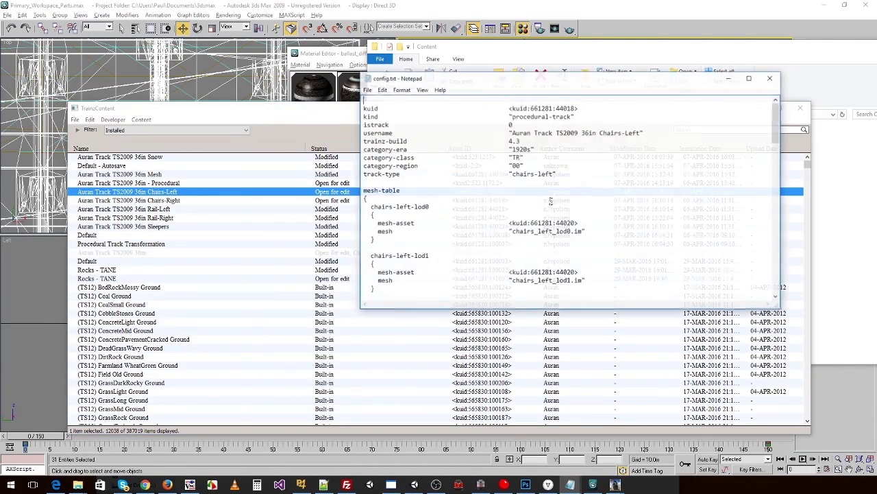
pyautogui.scroll(-12, 551, 199)
pyautogui.scroll(4, 551, 189)
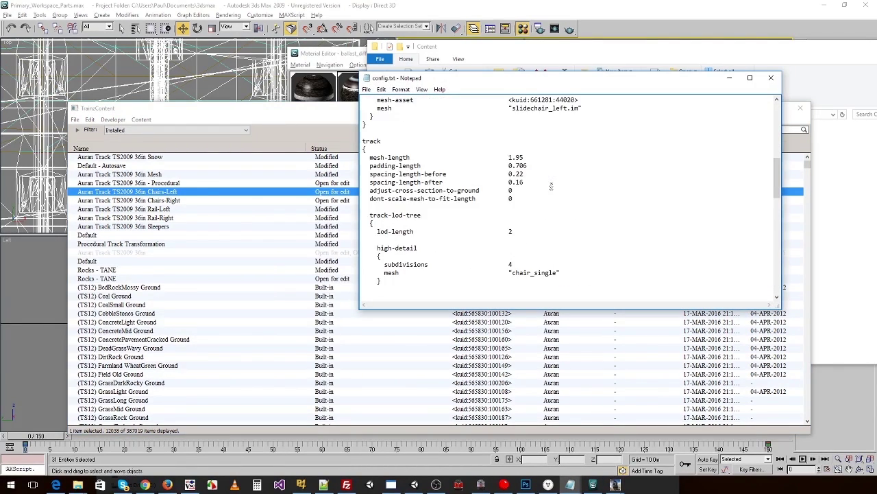
pyautogui.click(772, 78)
# Set spacing-length-after to 0.16 in the config.txt of Auran Track TS2009 36in Chairs-Right and close the file
pyautogui.rightClick(340, 201)
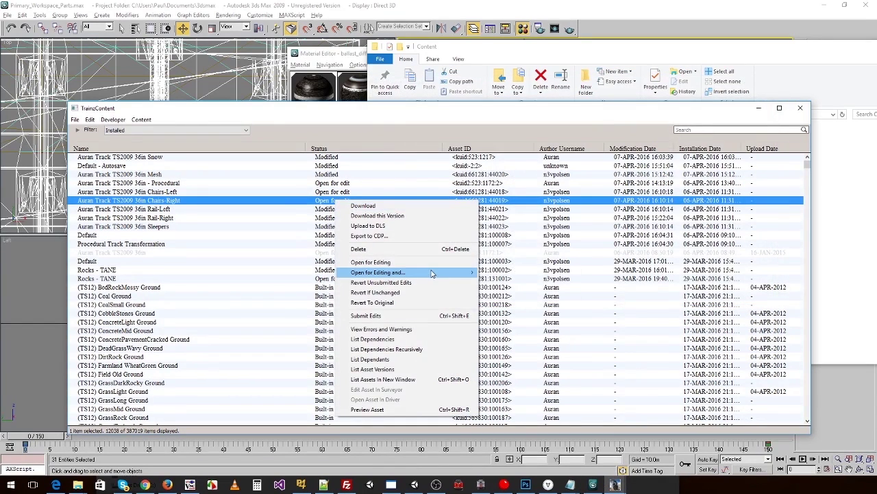
pyautogui.moveTo(416, 273)
pyautogui.click(493, 281)
pyautogui.scroll(-2, 536, 174)
pyautogui.scroll(-4, 534, 180)
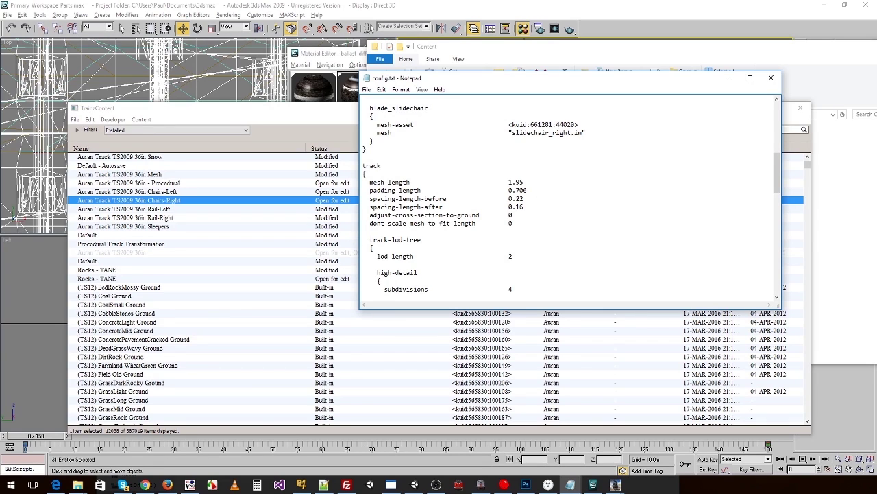
pyautogui.click(770, 78)
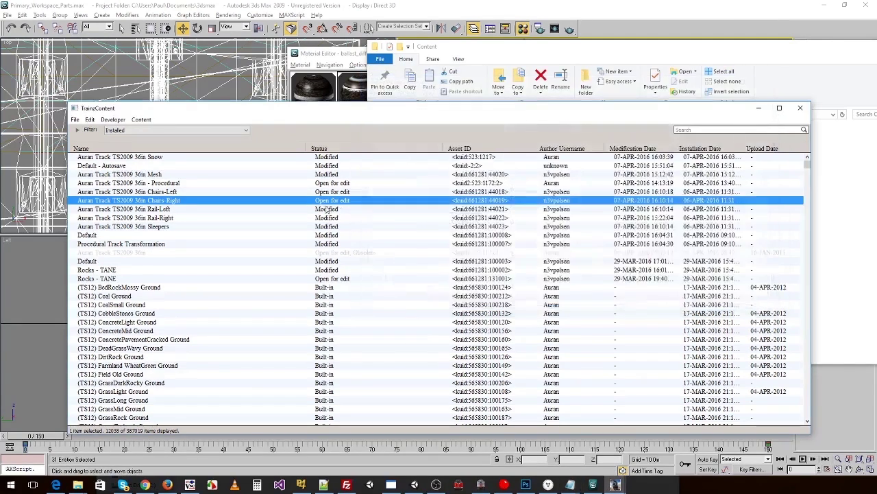
# Submit the edits of the Auran Track TS2009 36in Chairs-Left and Chairs-Right assets together
pyautogui.click(182, 192)
pyautogui.keyDown('shift'); pyautogui.click(180, 200); pyautogui.keyUp('shift')
pyautogui.rightClick(179, 201)
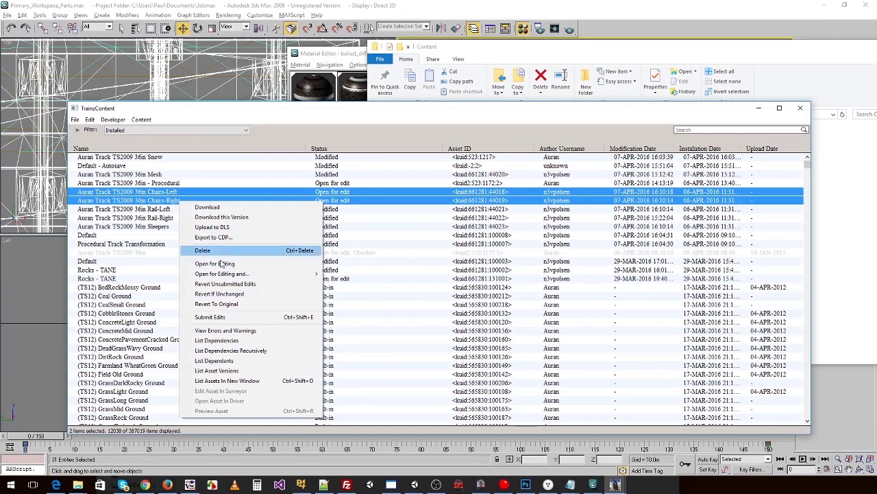
pyautogui.click(217, 318)
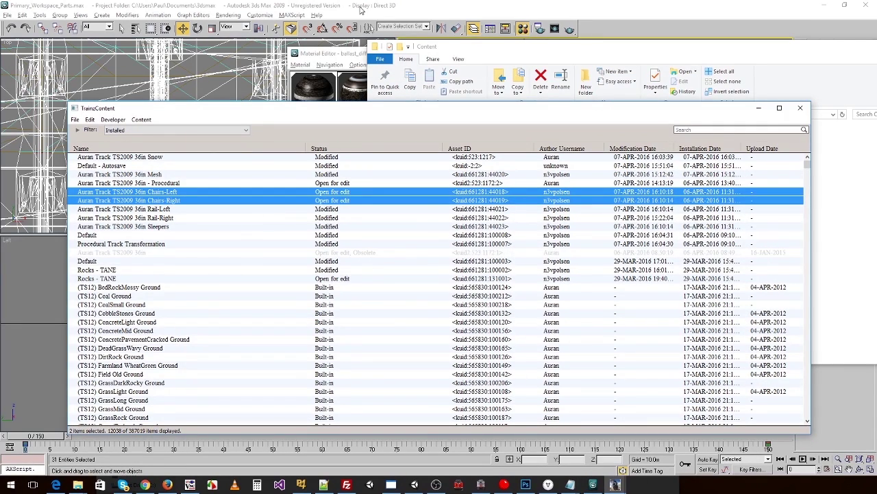
# Check the spacing lengths in the config.txt of Auran Track TS2009 36in Sleepers and submit that asset's edits
pyautogui.click(196, 226)
pyautogui.rightClick(196, 227)
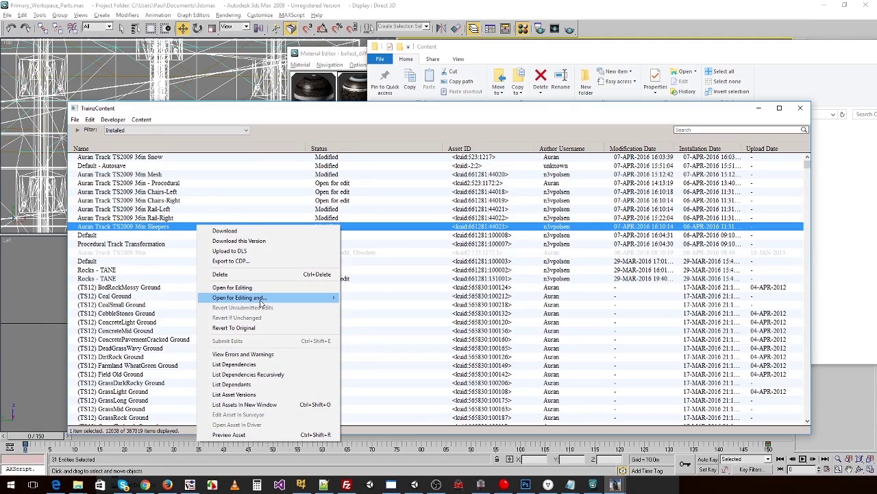
pyautogui.moveTo(262, 303)
pyautogui.click(351, 306)
pyautogui.scroll(-5, 510, 200)
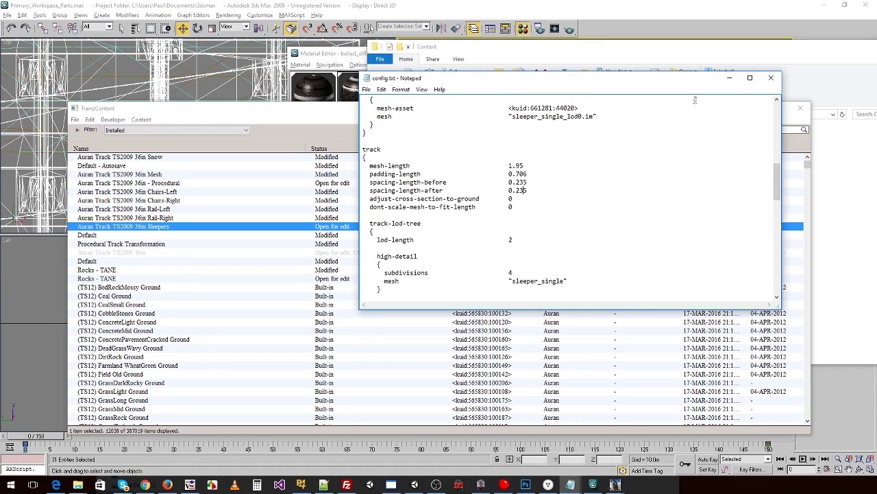
pyautogui.click(772, 77)
pyautogui.rightClick(327, 228)
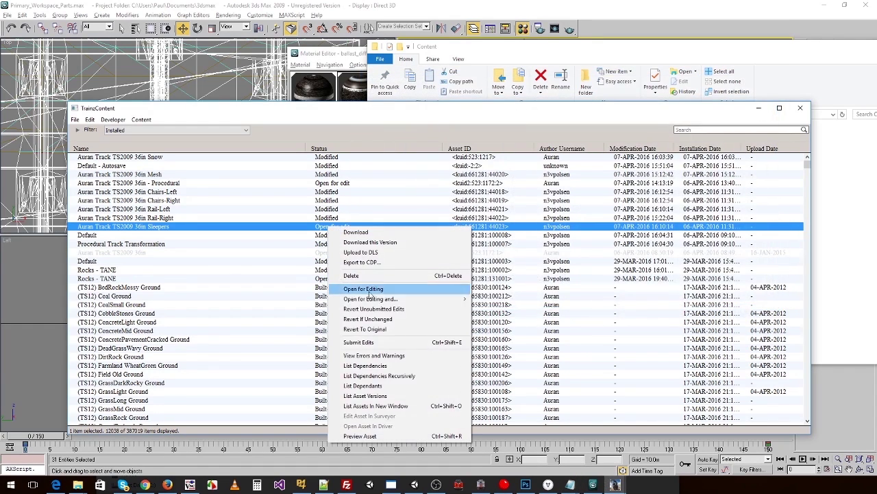
pyautogui.click(358, 341)
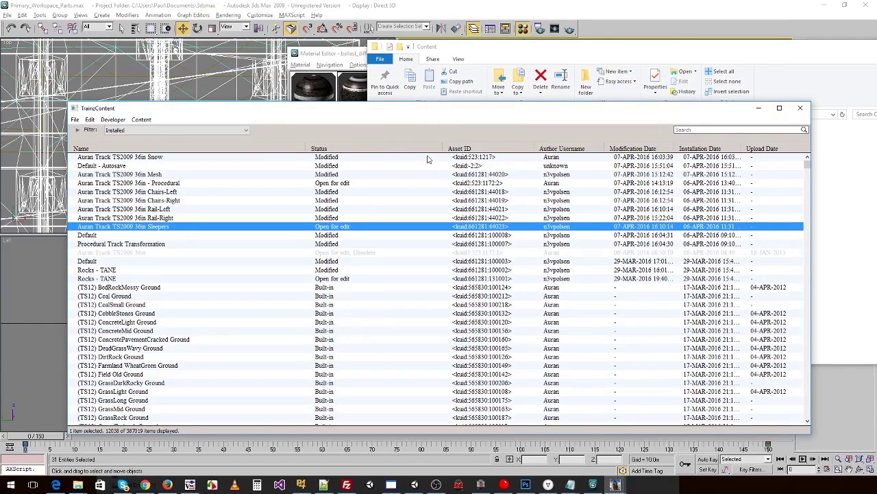
# Switch to 3ds Max, bring the layer list into view and hide all selected track part objects
pyautogui.click(460, 12)
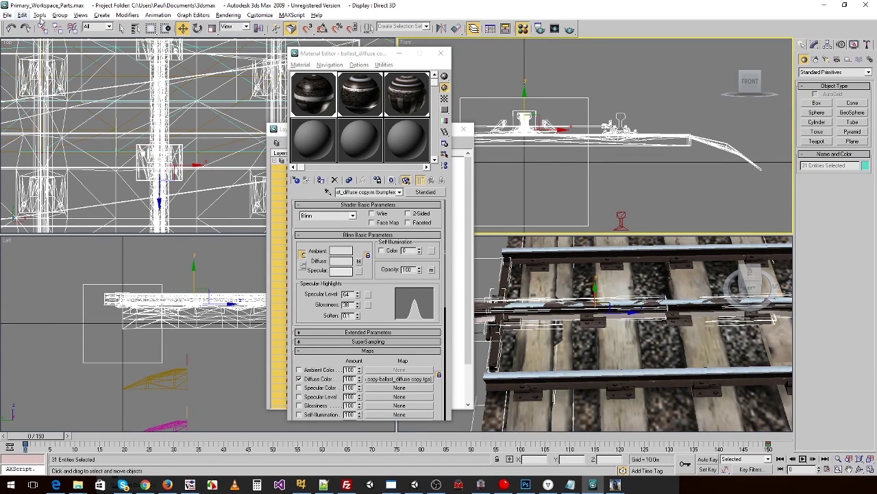
pyautogui.click(281, 128)
pyautogui.moveTo(294, 130); pyautogui.dragTo(162, 101)
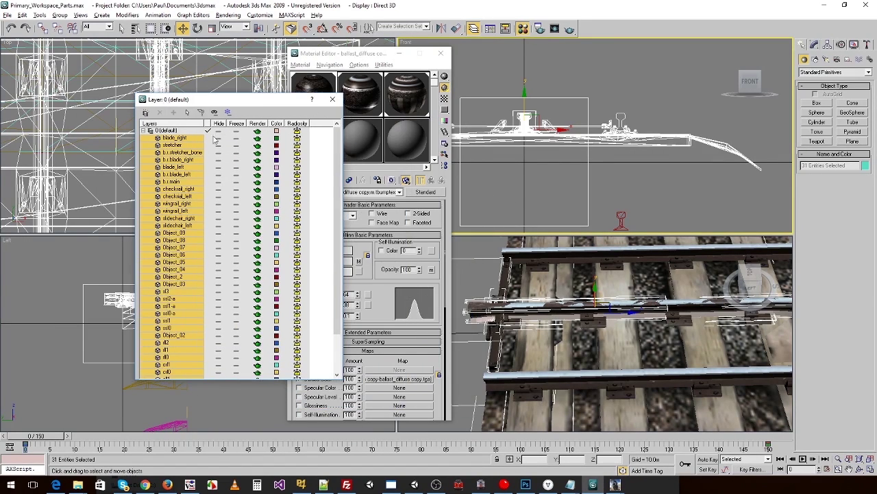
pyautogui.click(219, 139)
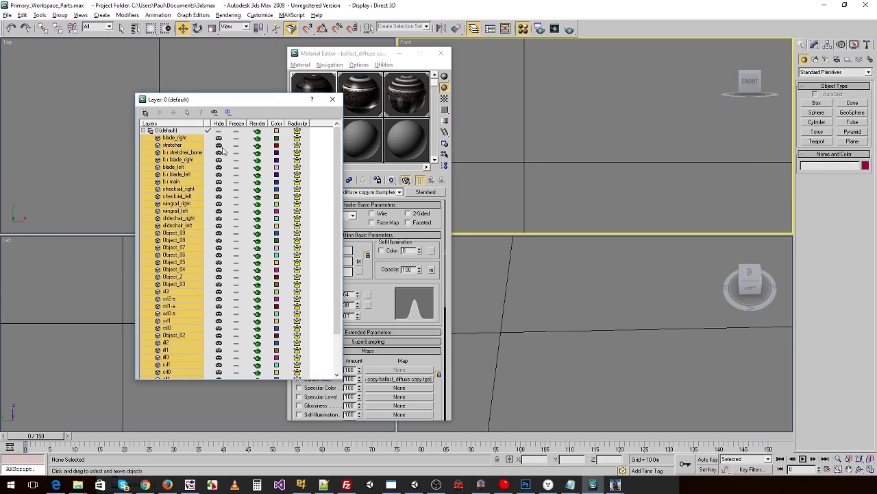
# Unhide the sleeper objects ssl0 and ssl1 in turn in the default layer
pyautogui.click(191, 160)
pyautogui.scroll(-2, 206, 179)
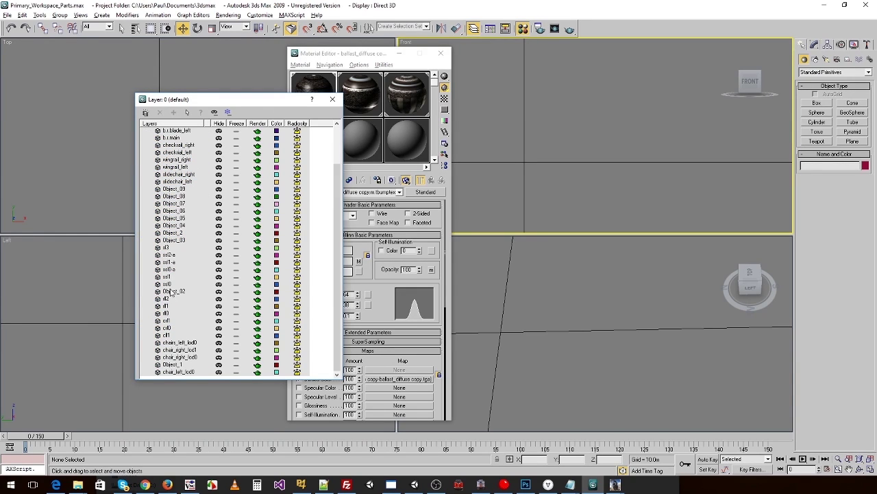
pyautogui.click(220, 285)
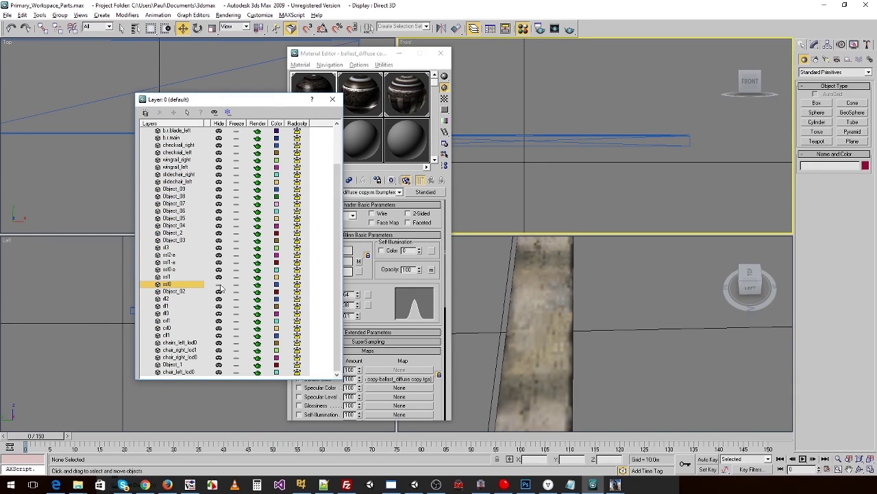
pyautogui.click(220, 277)
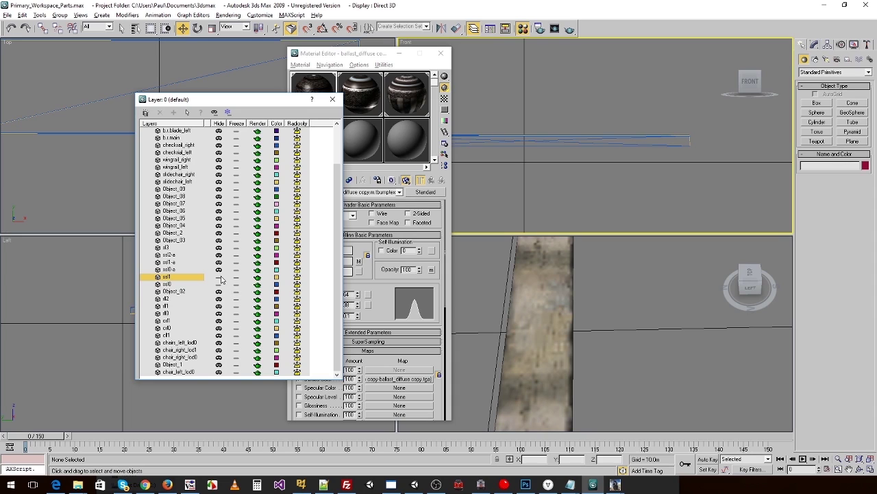
# Show ssl0, orbit around the sleeper, hide ssl1 and select only ssl0 for scaling
pyautogui.click(168, 284)
pyautogui.click(555, 299)
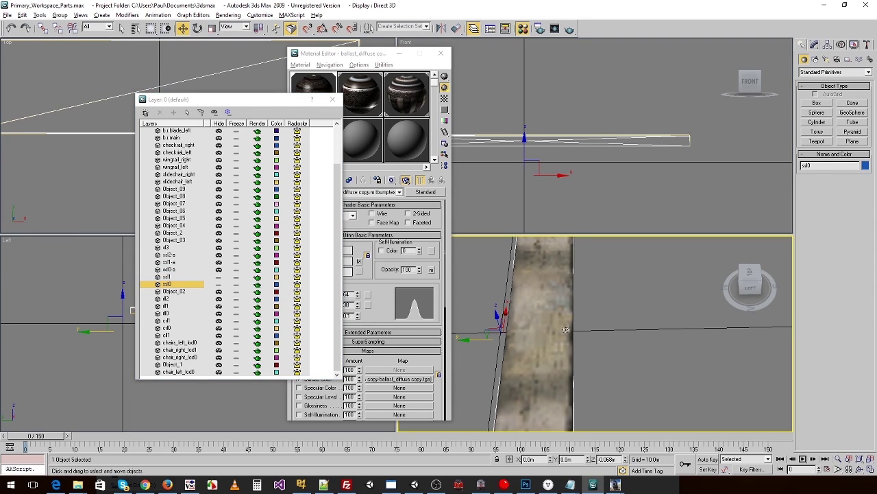
pyautogui.press('e')
pyautogui.press('r')
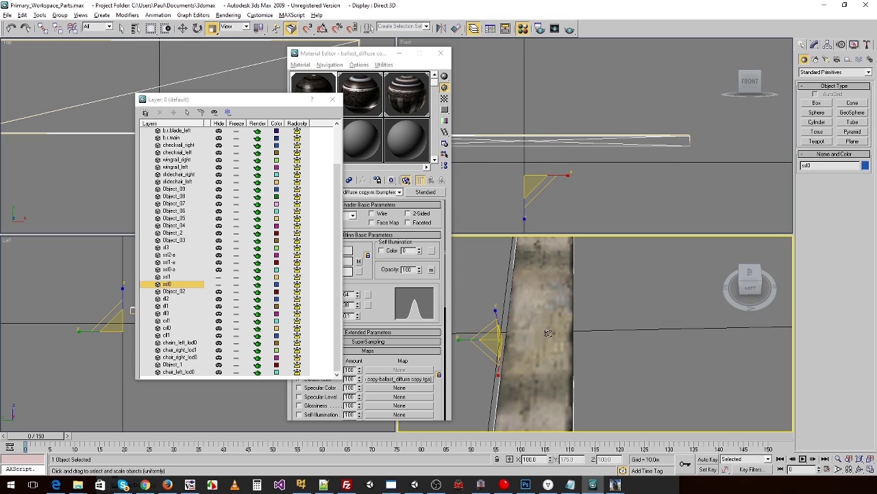
pyautogui.keyDown('alt'); pyautogui.moveTo(591, 332); pyautogui.dragTo(544, 328, button='middle'); pyautogui.keyUp('alt')
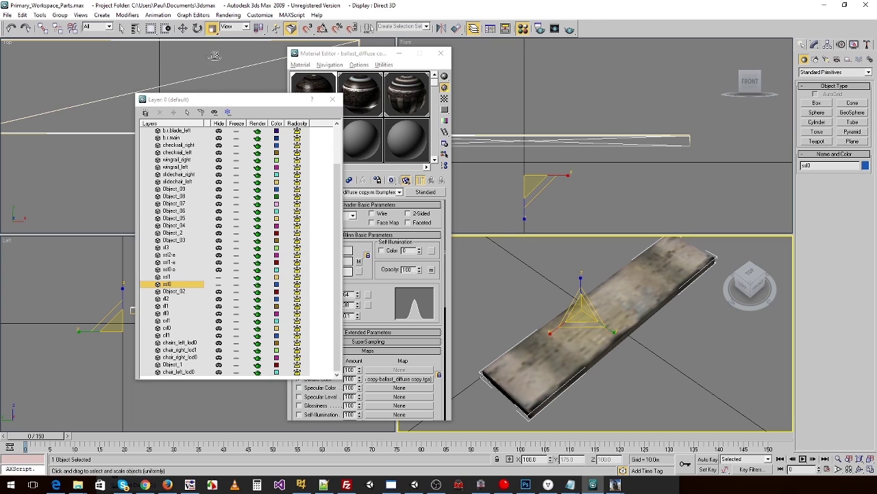
pyautogui.click(584, 311)
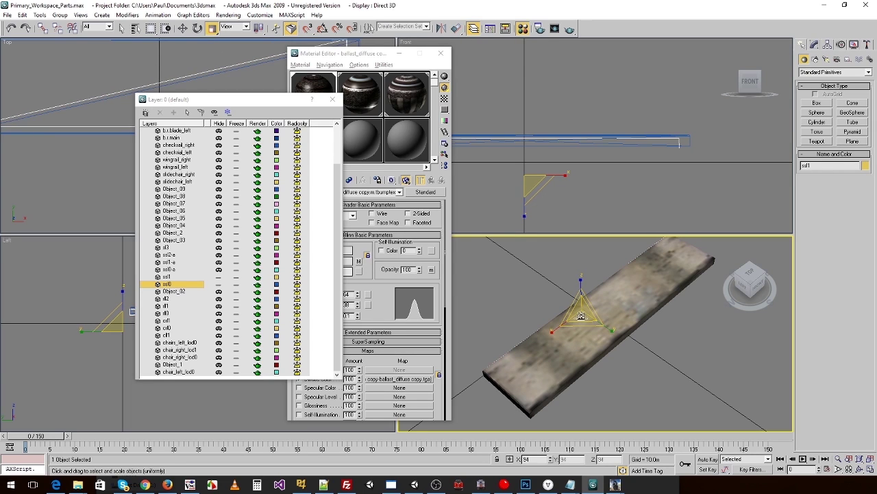
pyautogui.click(219, 277)
pyautogui.click(584, 342)
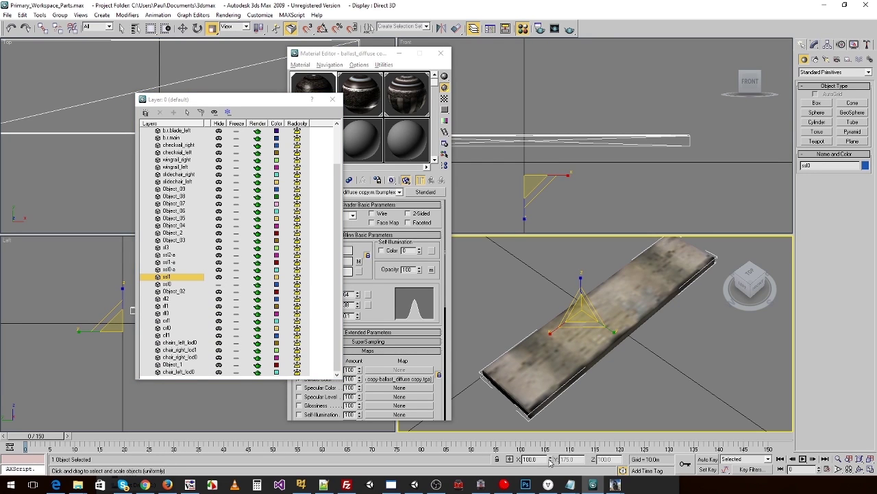
# Narrow sleeper ssl0 with non-uniform scaling, trying a Y scale of 125 before setting it to 135
pyautogui.moveTo(618, 334); pyautogui.dragTo(620, 336)
pyautogui.click(215, 29)
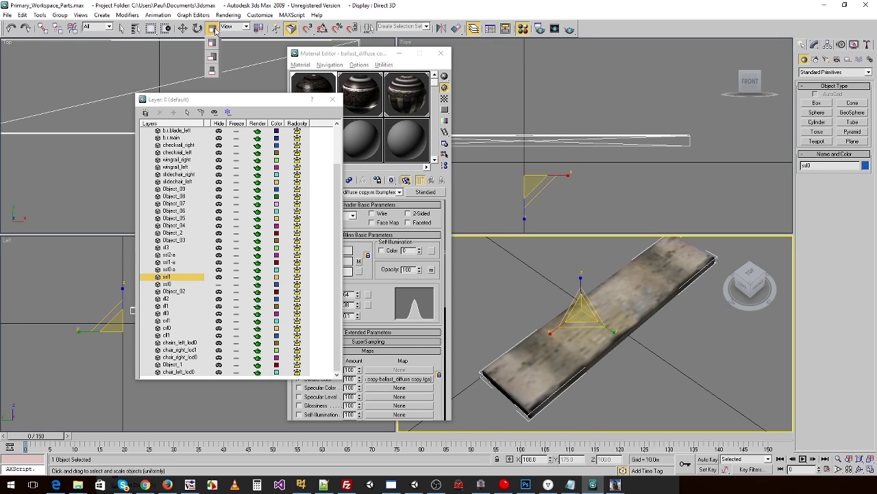
pyautogui.click(213, 60)
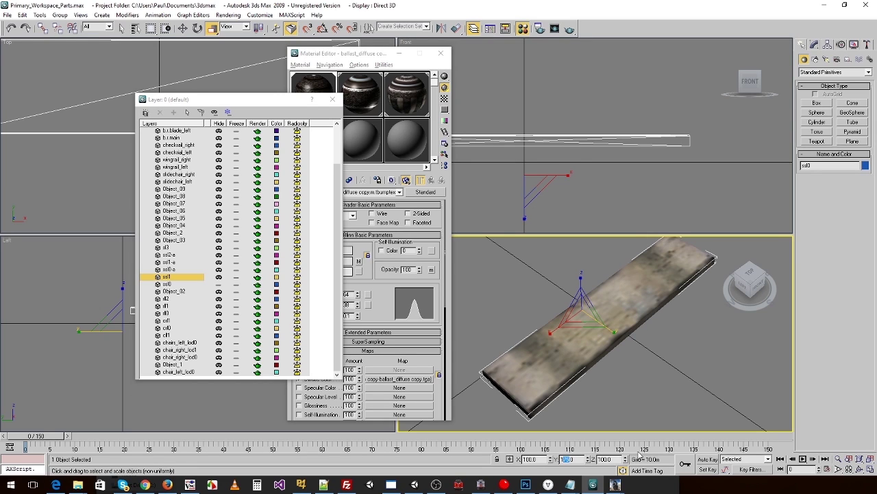
pyautogui.press('Return')
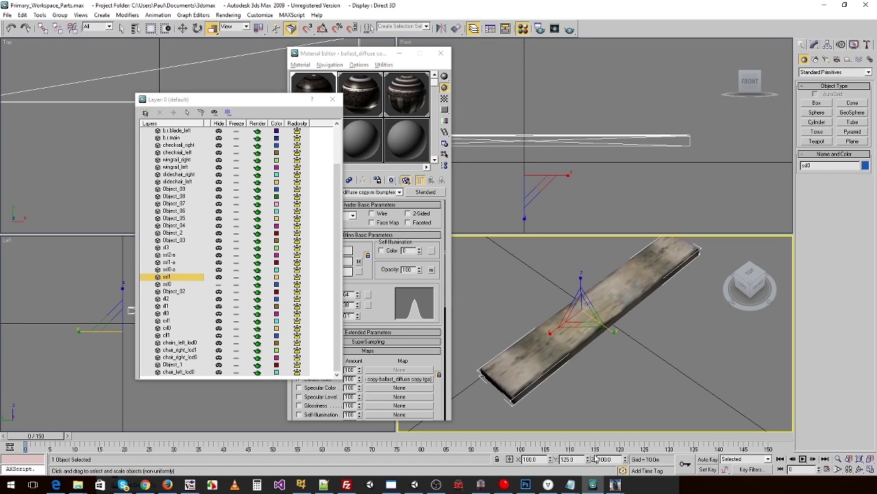
pyautogui.press('Return')
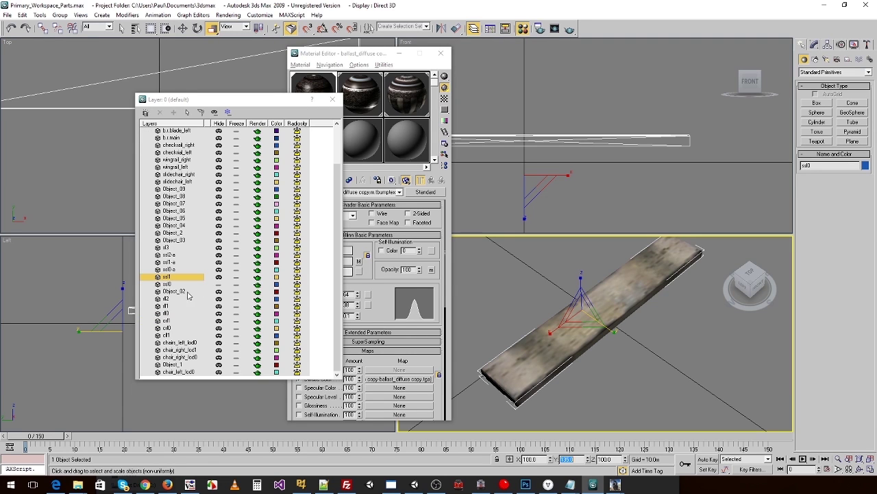
# Export the scaled ssl0 in Trainz format over sleeper_single_lod0.im, replacing the file and leaving animation out
pyautogui.click(7, 15)
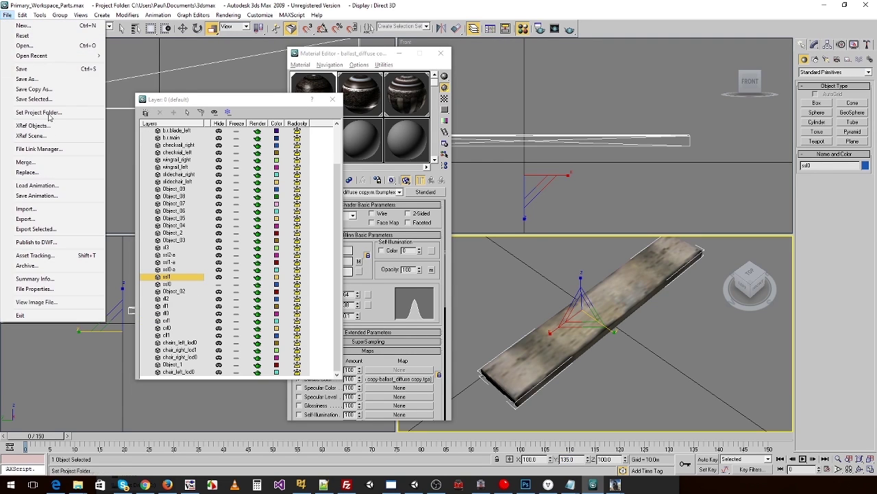
pyautogui.click(31, 220)
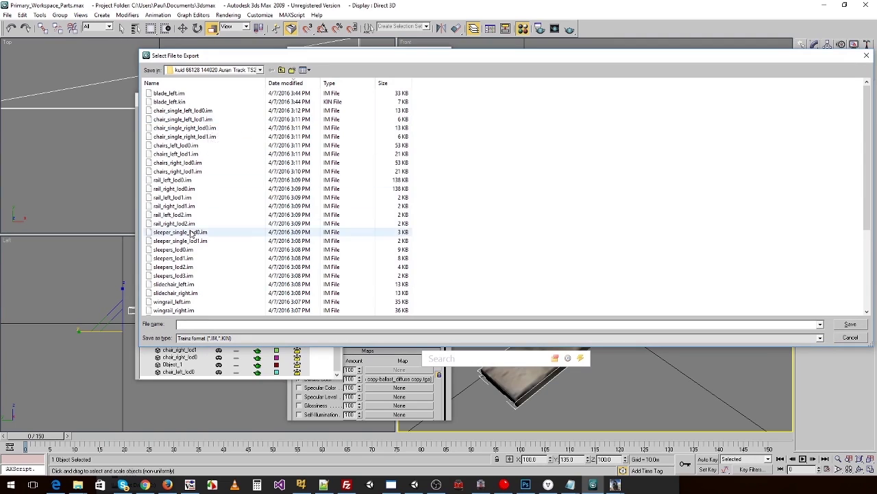
pyautogui.scroll(-1, 175, 218)
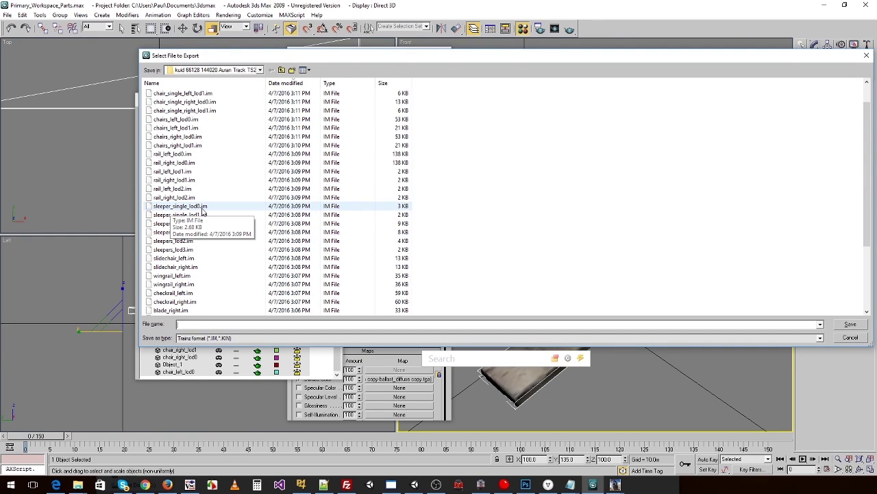
pyautogui.doubleClick(179, 205)
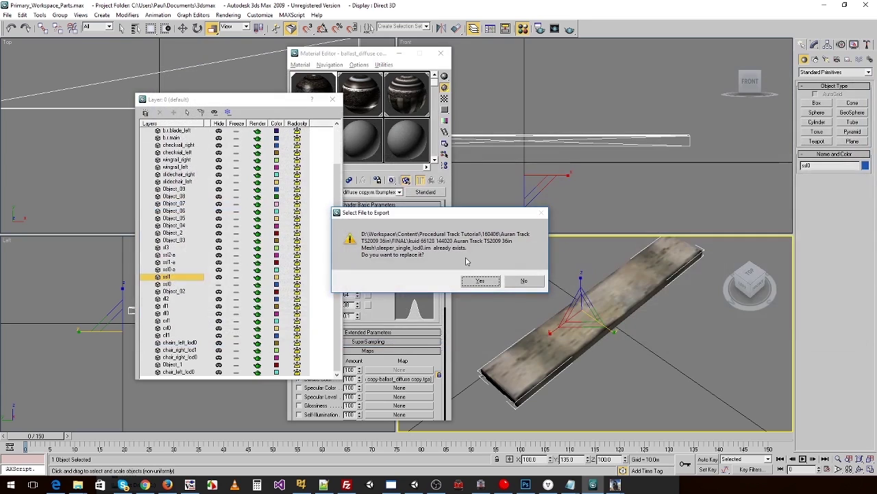
pyautogui.click(481, 281)
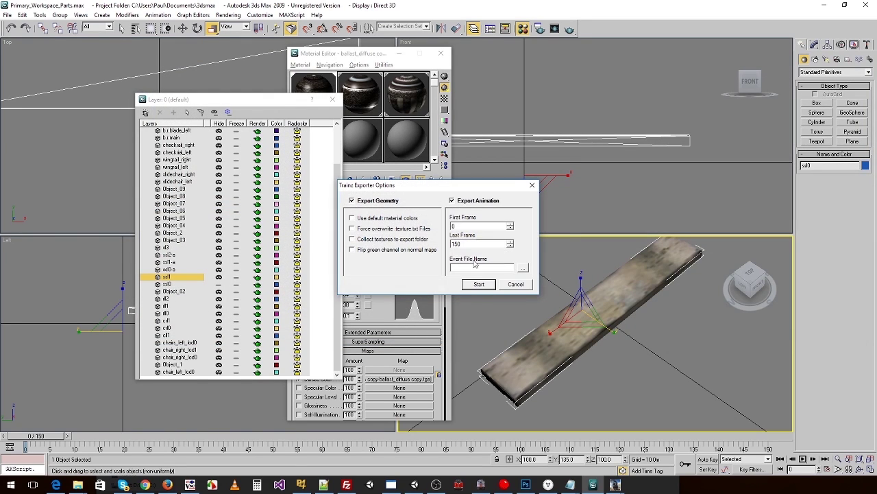
pyautogui.click(452, 200)
pyautogui.click(480, 285)
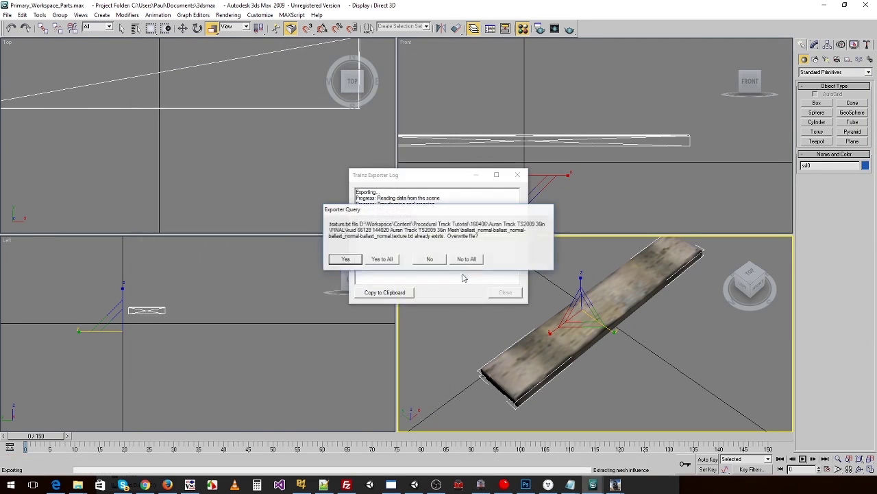
pyautogui.click(505, 289)
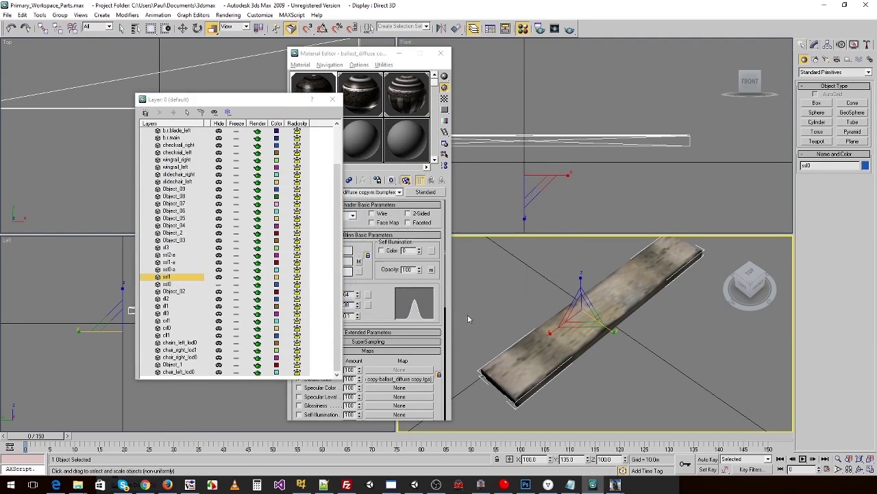
# Hide ssl0, unhide ssl1 and set the Y scale of ssl1 to 135
pyautogui.click(218, 284)
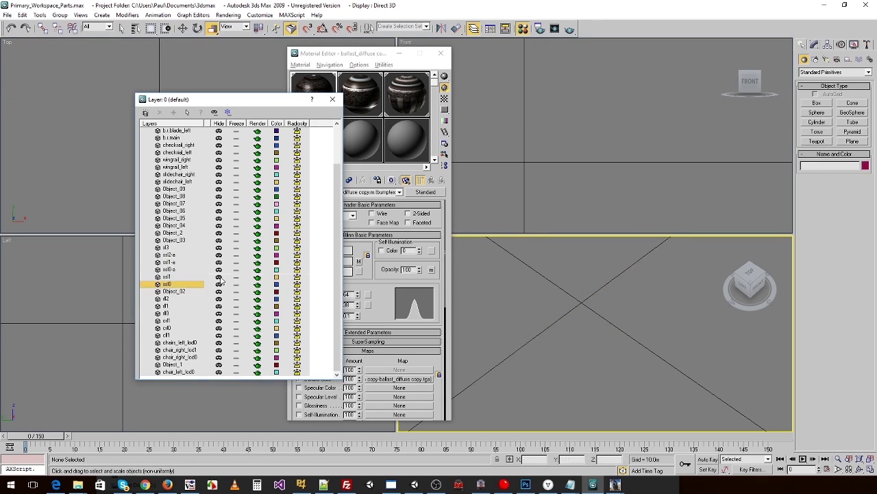
pyautogui.click(218, 277)
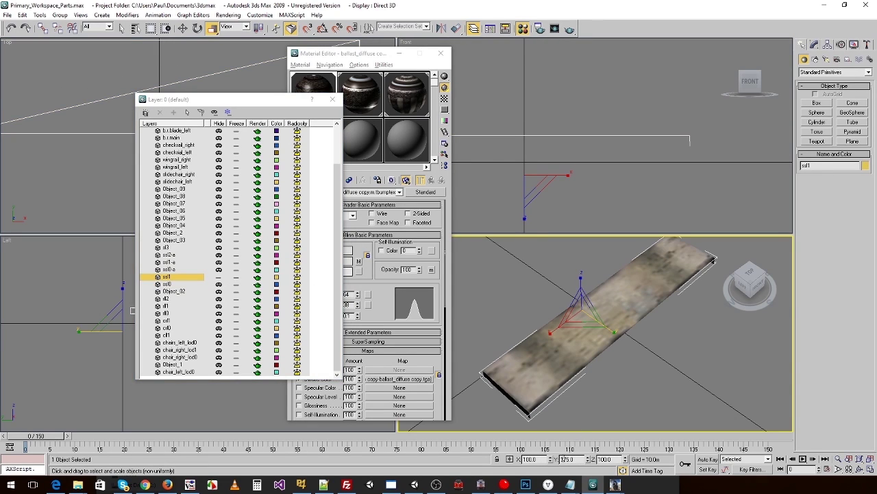
pyautogui.write('3')
pyautogui.press('Return')
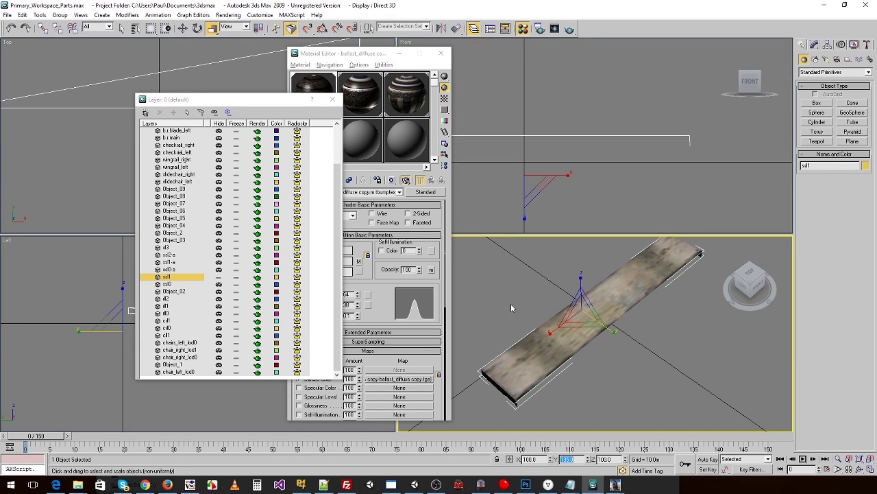
# Check the scaled ssl1 from above and export it over sleeper_single_lod1.im with geometry only
pyautogui.scroll(-5, 100, 103)
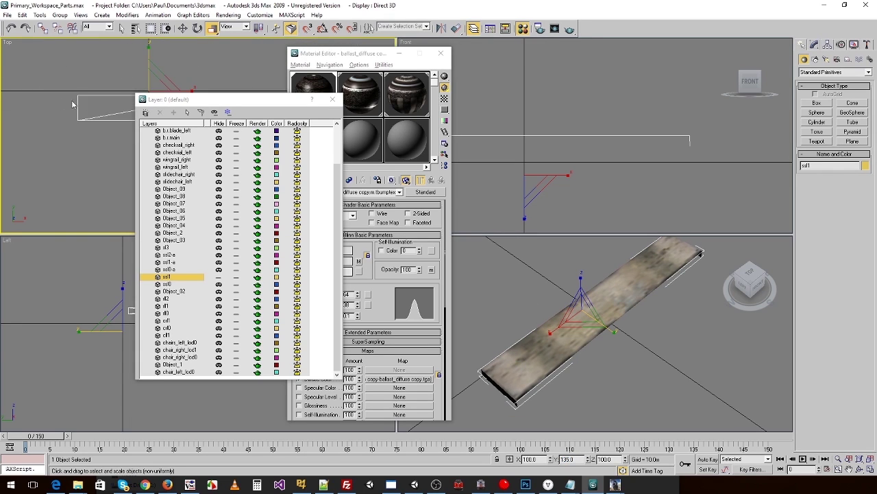
pyautogui.moveTo(103, 130); pyautogui.dragTo(49, 119, button='middle')
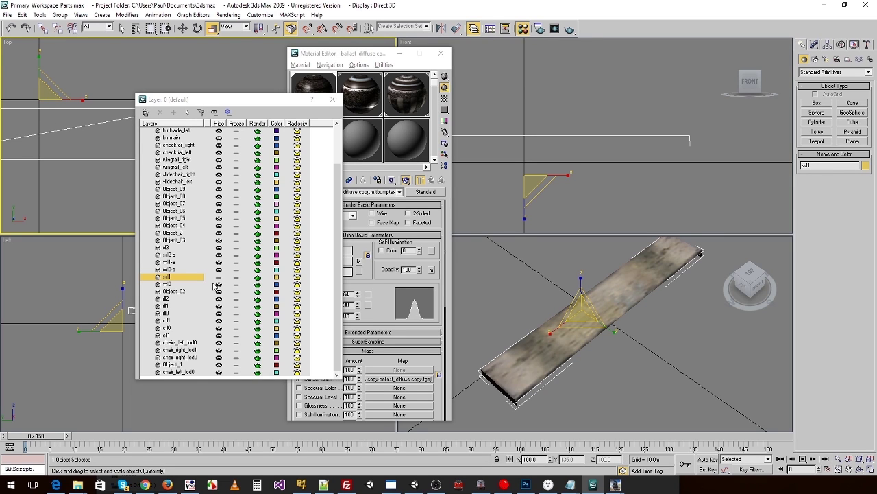
pyautogui.click(7, 15)
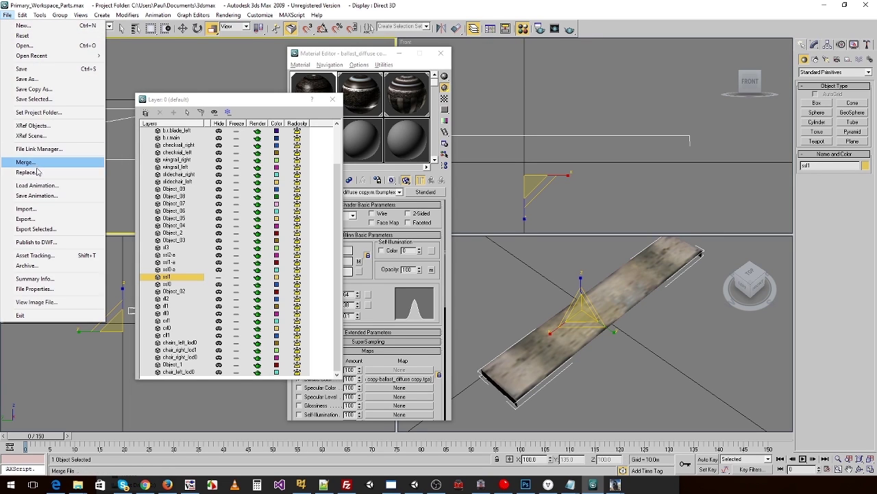
pyautogui.click(31, 218)
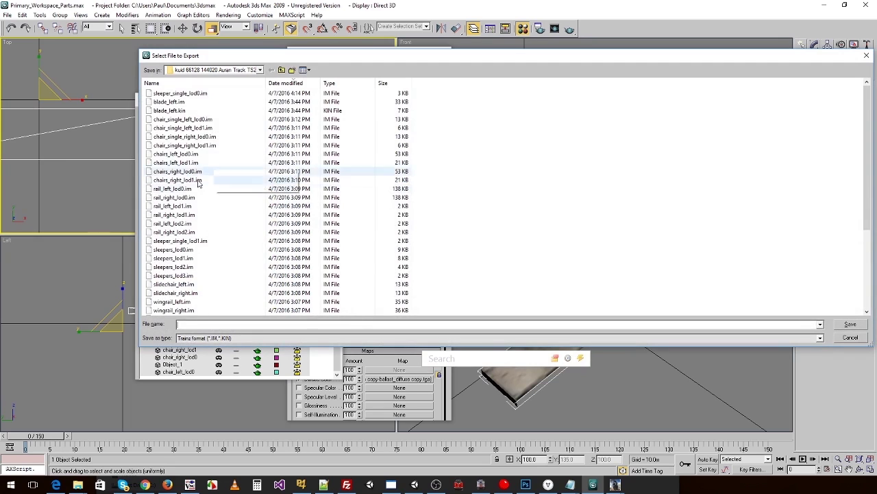
pyautogui.doubleClick(180, 240)
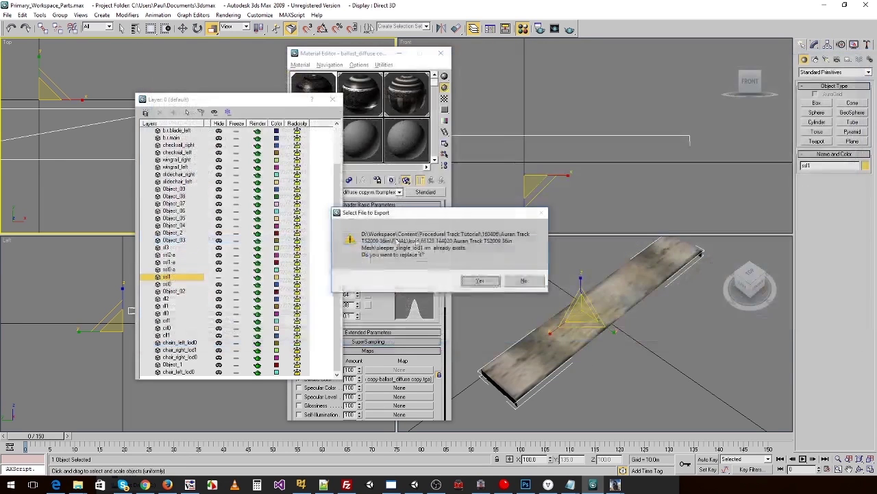
pyautogui.click(481, 282)
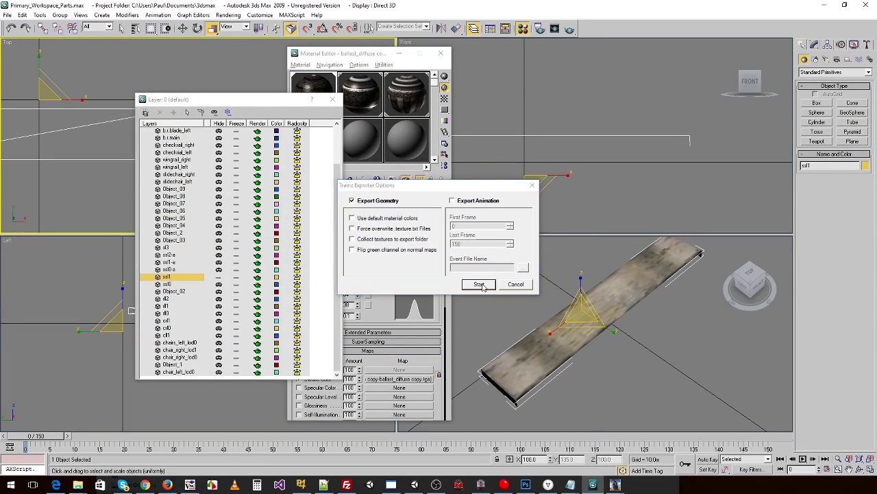
pyautogui.click(480, 284)
pyautogui.press('Return')
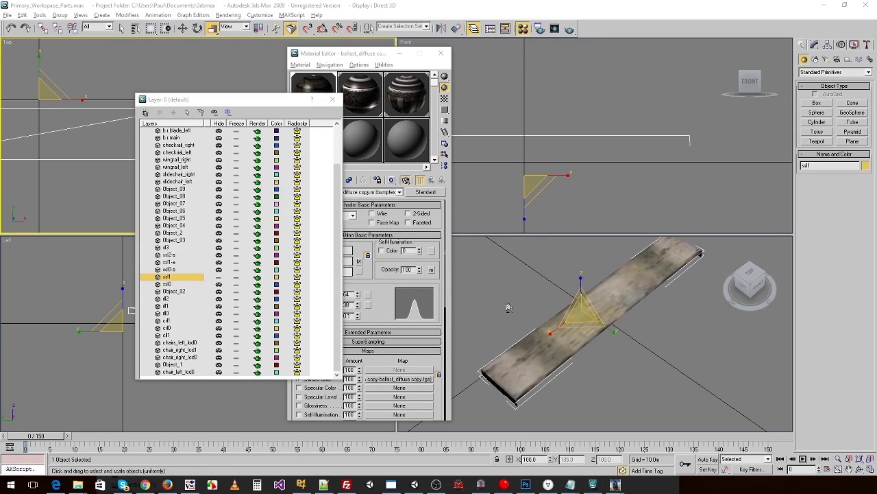
# Switch to File Explorer and open Procedural Track Tutorial\160406\Auran Track TS2009 36in\FINAL
pyautogui.hotkey('alt', 'Tab')
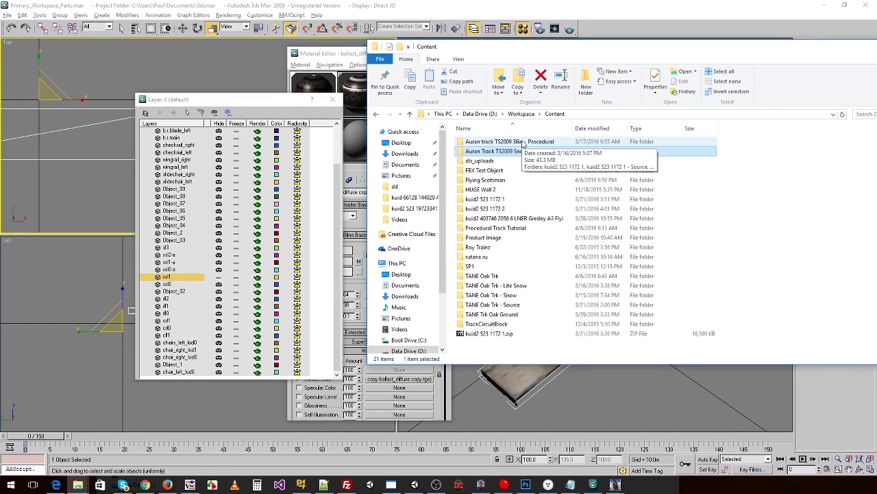
pyautogui.doubleClick(508, 228)
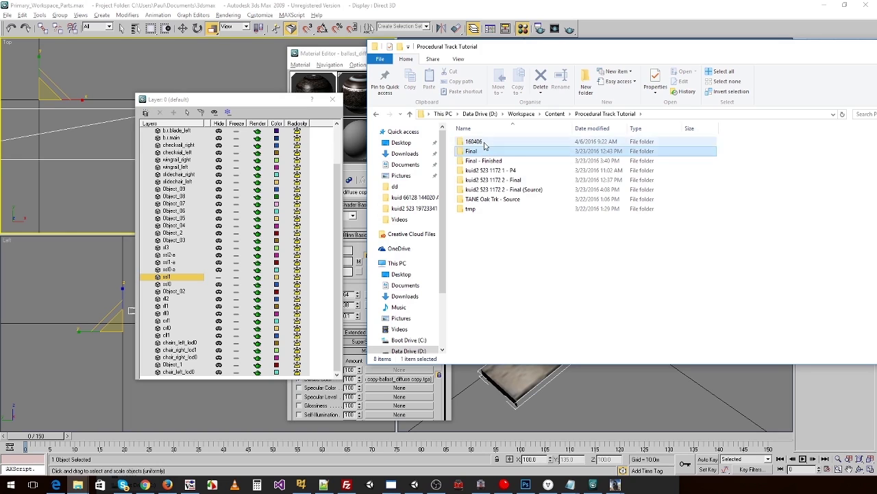
pyautogui.doubleClick(488, 143)
pyautogui.doubleClick(488, 142)
pyautogui.doubleClick(488, 143)
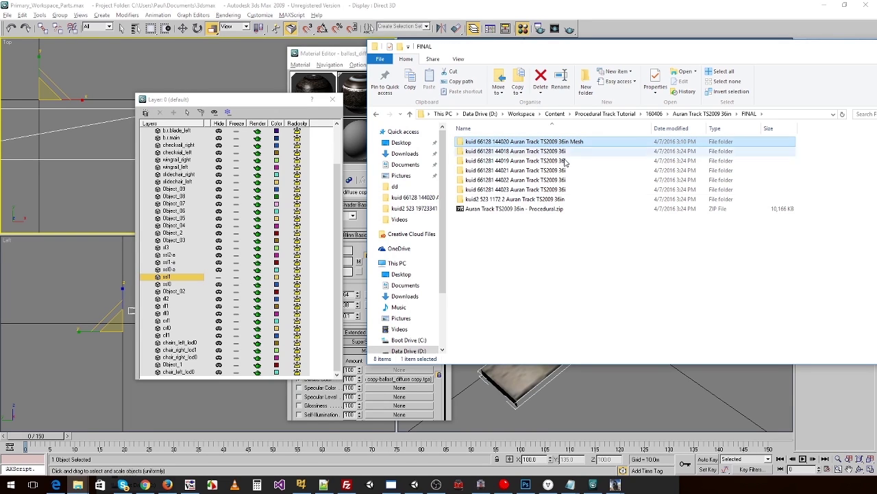
# Switch to TrainzContent and delete the installed Auran Track TS2009 36in Mesh asset
pyautogui.hotkey('alt', 'Tab')
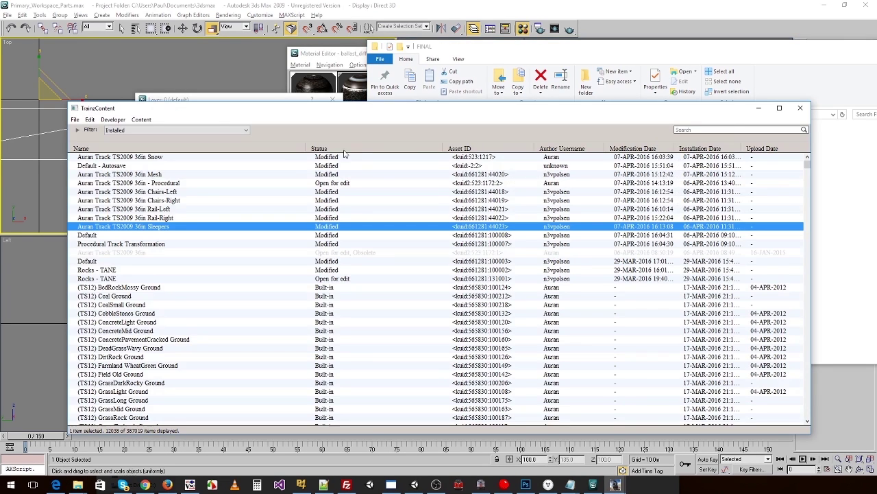
pyautogui.click(164, 175)
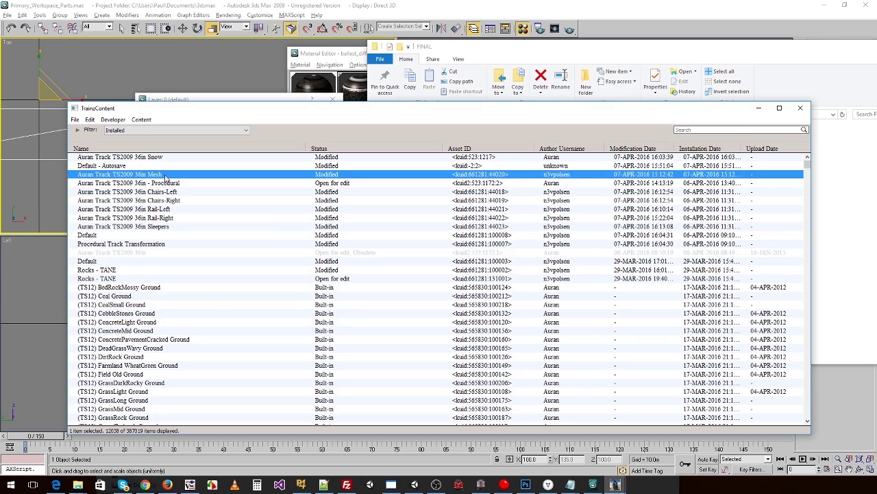
pyautogui.rightClick(165, 176)
pyautogui.click(614, 484)
pyautogui.click(397, 200)
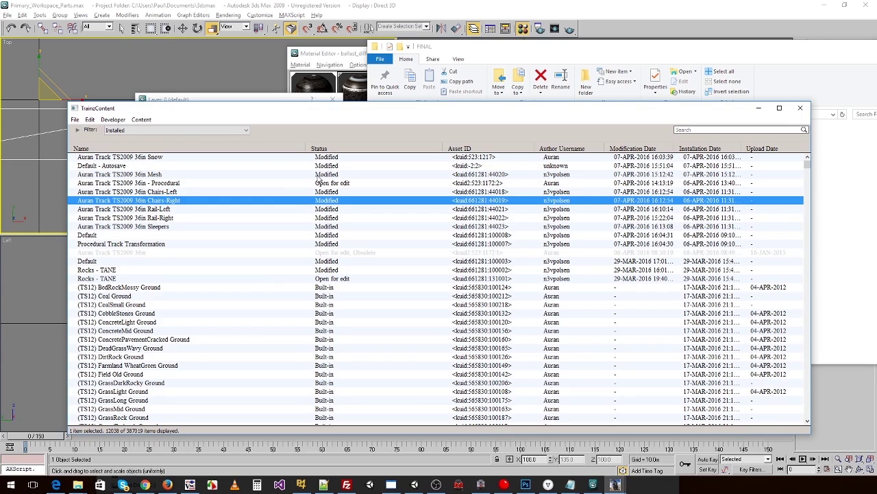
pyautogui.click(564, 70)
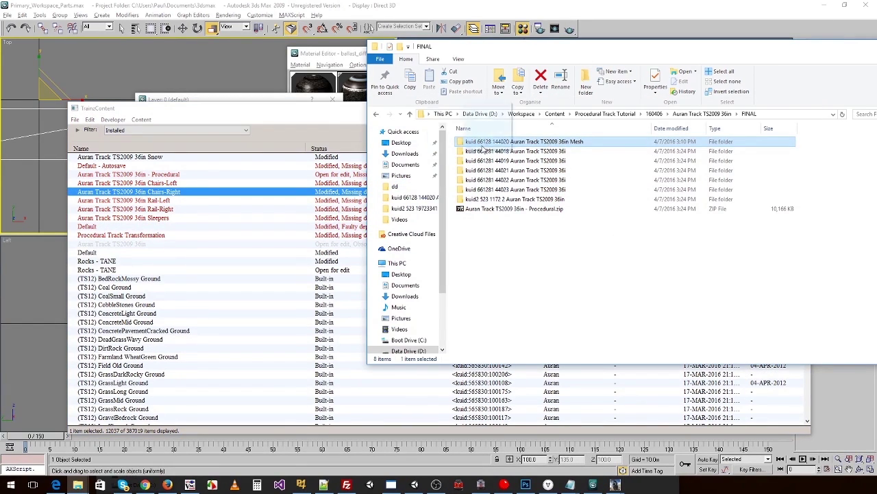
pyautogui.moveTo(482, 146); pyautogui.dragTo(328, 184)
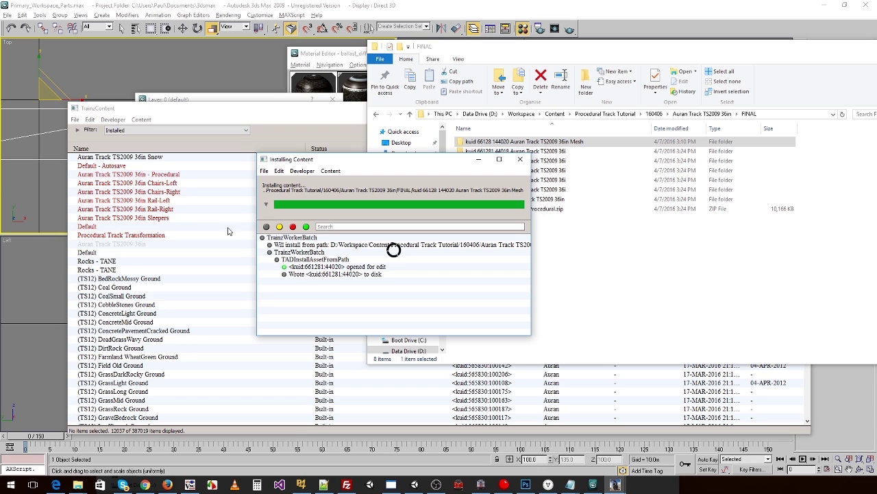
pyautogui.click(521, 159)
pyautogui.click(297, 125)
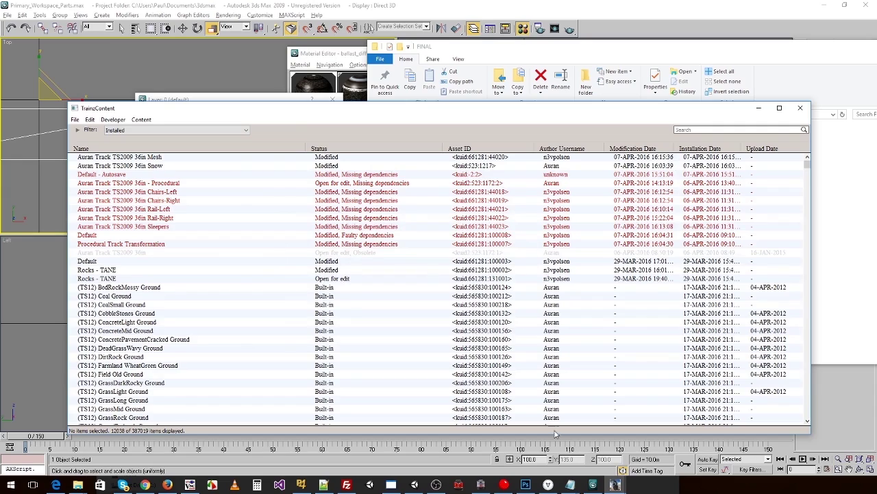
# Switch to the T:ANE launcher, start Trainz and open the Procedural Track Transformation route for editing
pyautogui.moveTo(615, 484)
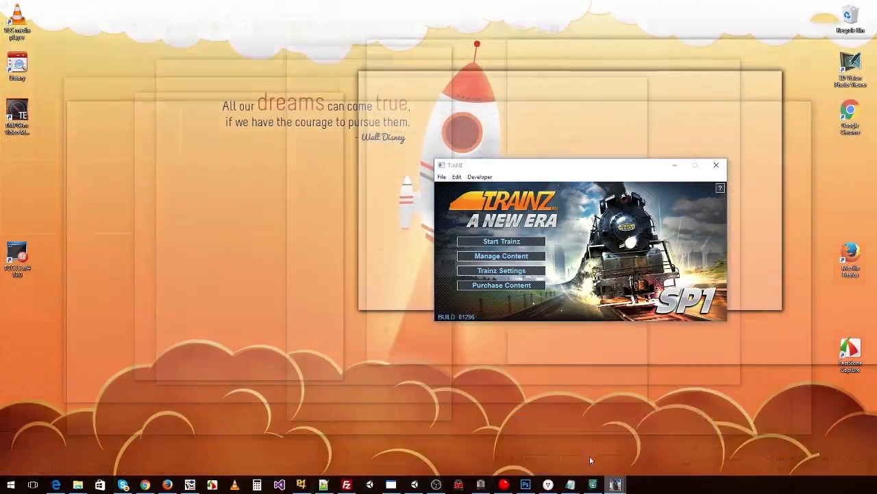
pyautogui.click(590, 460)
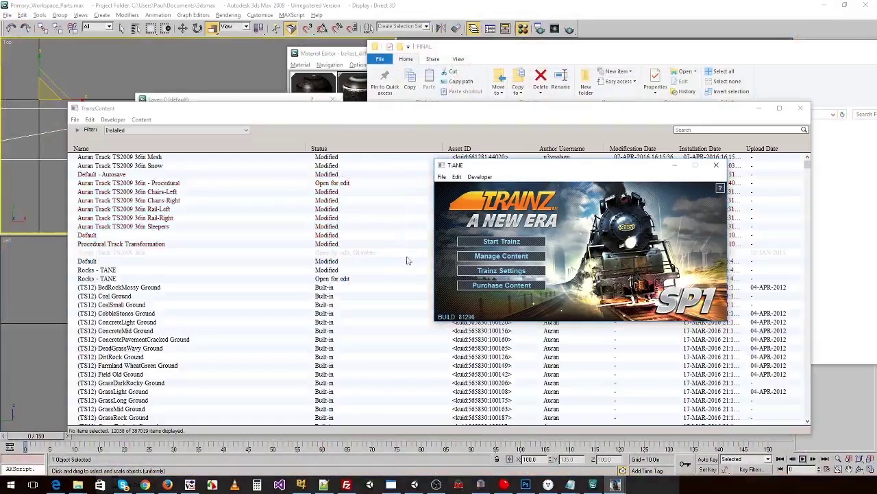
pyautogui.click(484, 242)
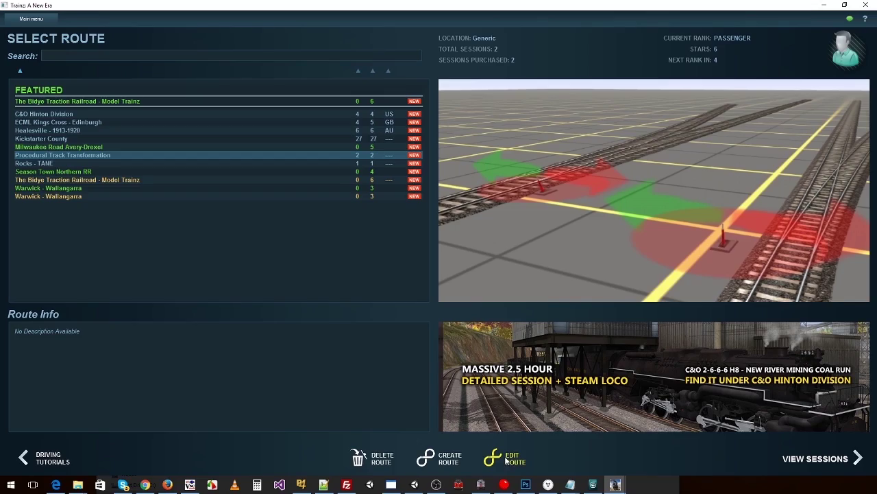
pyautogui.click(508, 458)
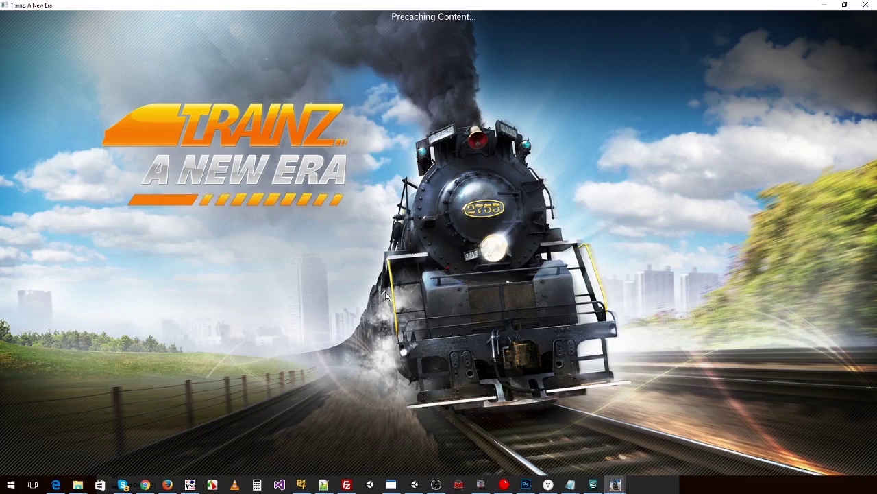
# Examine the narrowed sleepers around the switch points and plain track at Junction 0
pyautogui.scroll(5, 321, 272)
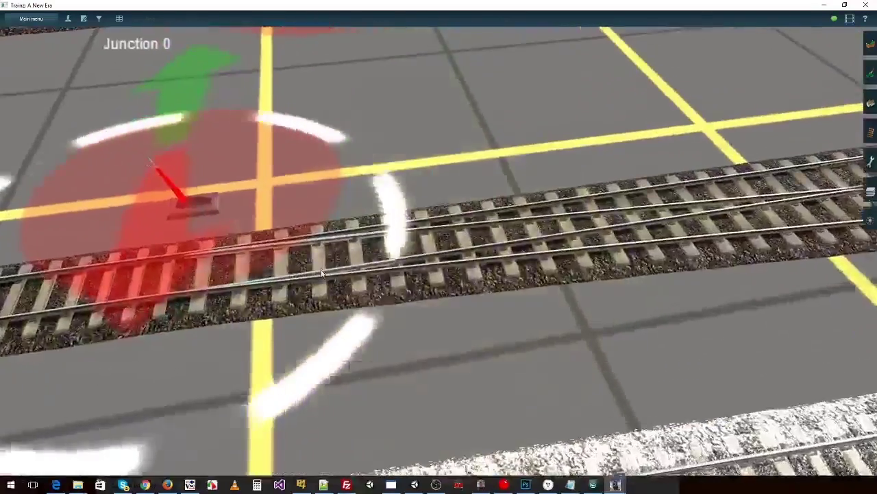
pyautogui.scroll(3, 322, 272)
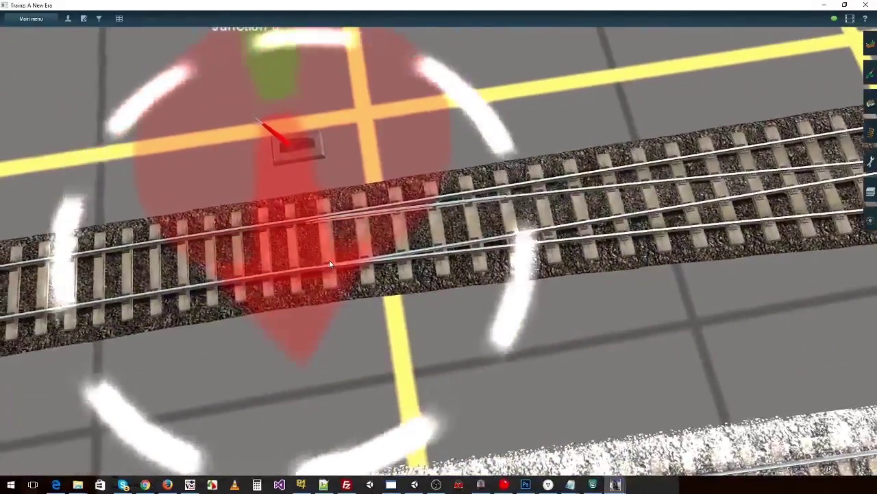
pyautogui.moveTo(310, 262); pyautogui.dragTo(419, 345, button='right')
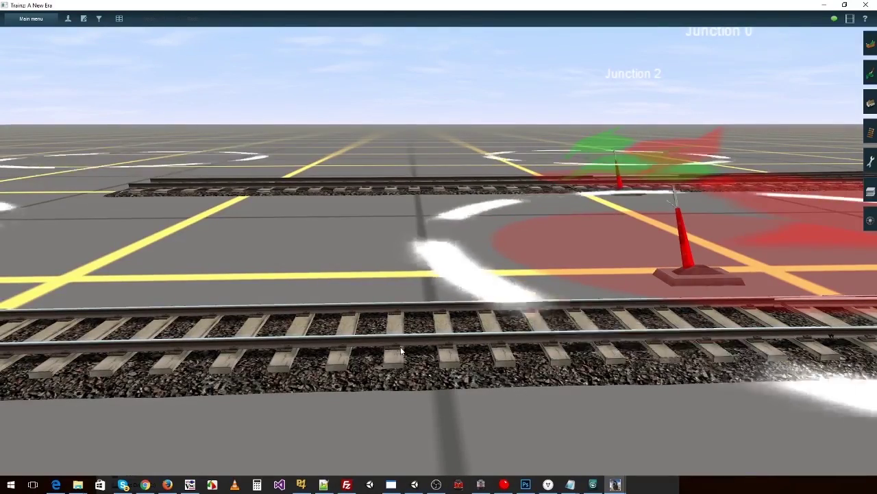
pyautogui.scroll(-5, 403, 352)
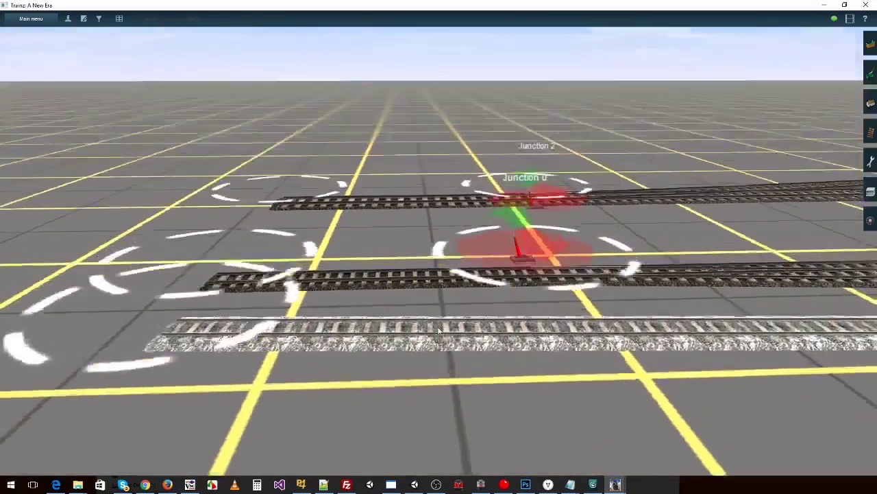
pyautogui.press('Up')
pyautogui.rightClick(497, 324)
pyautogui.scroll(5, 425, 322)
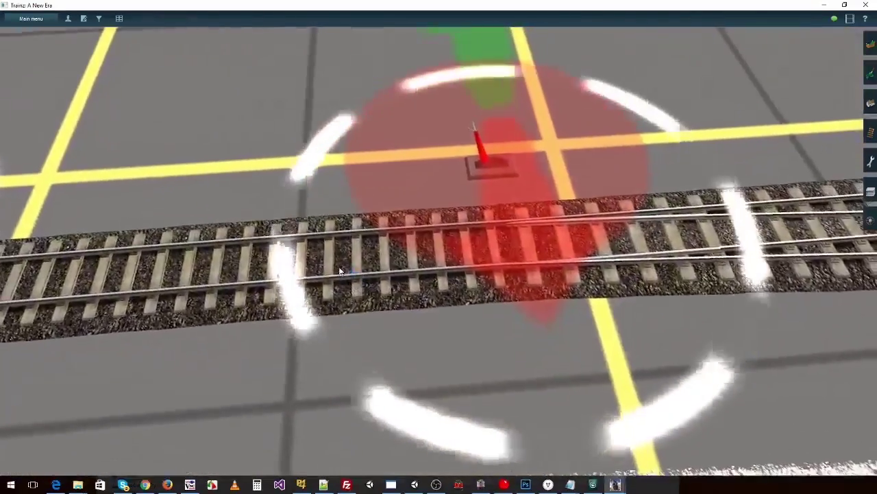
pyautogui.moveTo(339, 272)
pyautogui.mouseDown(button='right')
pyautogui.moveTo(324, 268)
pyautogui.moveTo(394, 335)
pyautogui.moveTo(411, 339)
pyautogui.mouseUp(button='right')
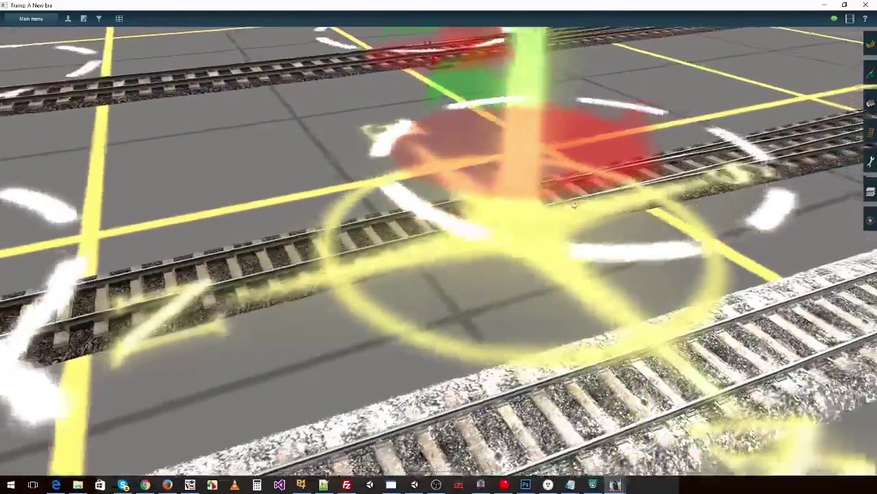
# Follow the turnout from Junction 0 to the diverging tracks and inspect the sleeper spacing up close
pyautogui.rightClick(594, 186)
pyautogui.press('Left')
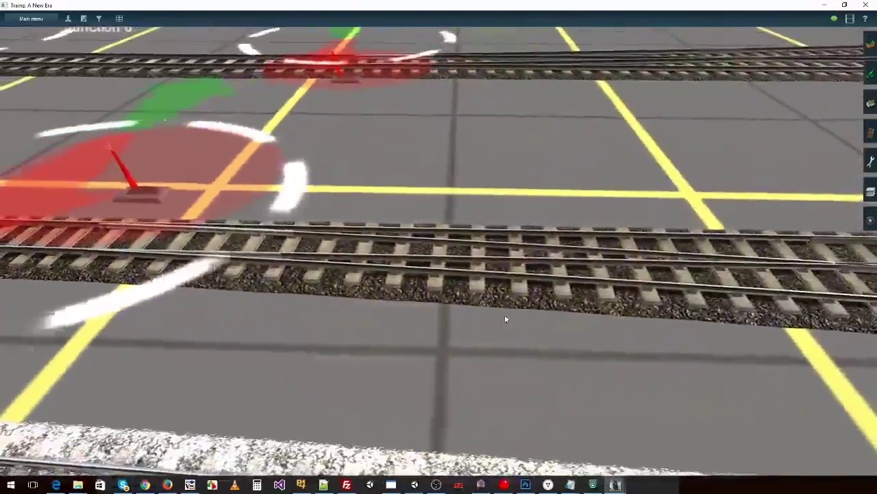
pyautogui.moveTo(505, 319); pyautogui.dragTo(469, 257, button='right')
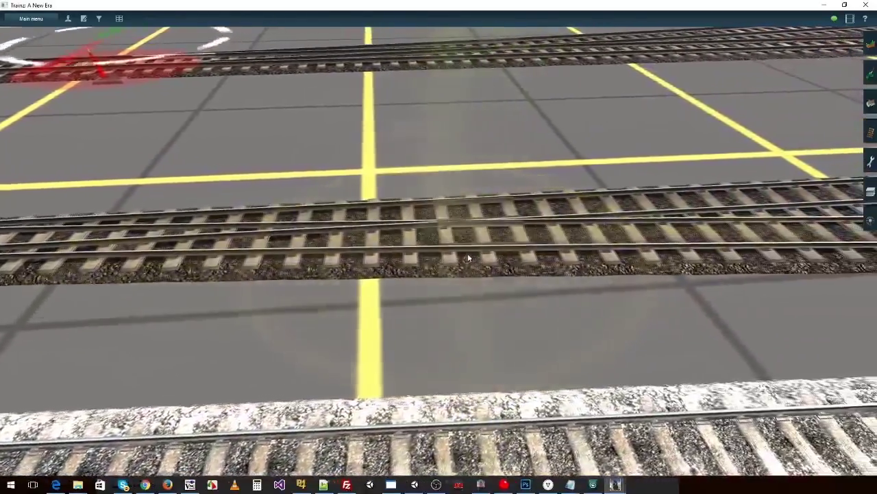
pyautogui.moveTo(506, 231); pyautogui.dragTo(586, 228, button='right')
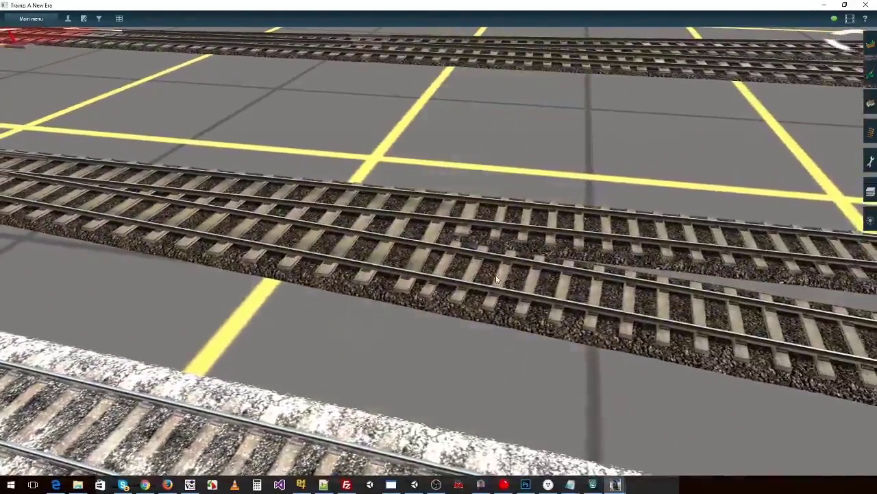
pyautogui.moveTo(497, 279); pyautogui.dragTo(634, 251, button='right')
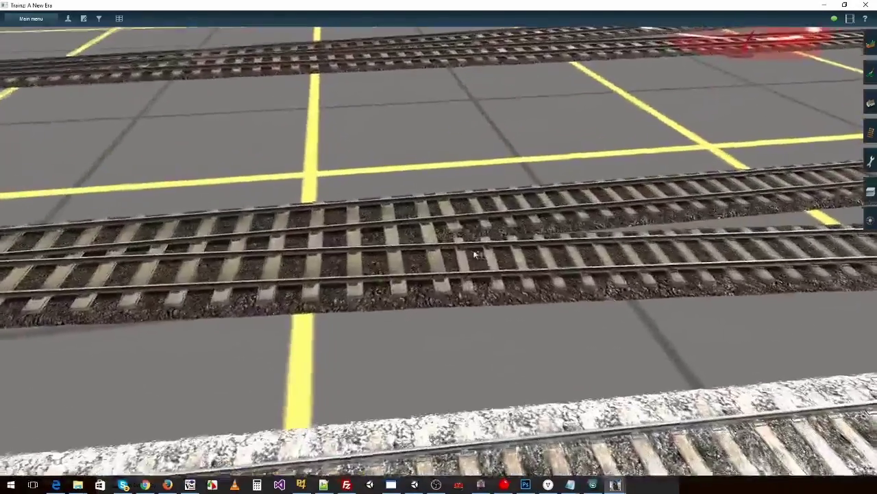
pyautogui.scroll(-5, 475, 254)
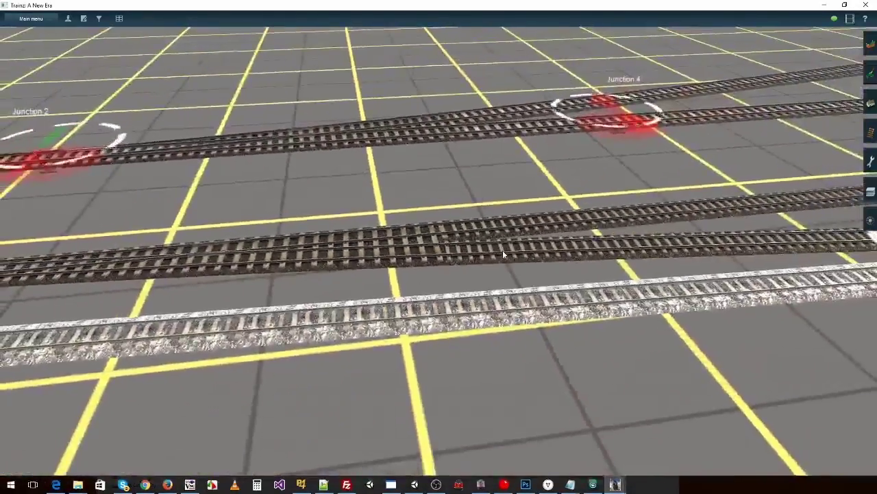
pyautogui.scroll(5, 481, 254)
pyautogui.moveTo(478, 254); pyautogui.dragTo(449, 309, button='right')
pyautogui.scroll(3, 448, 319)
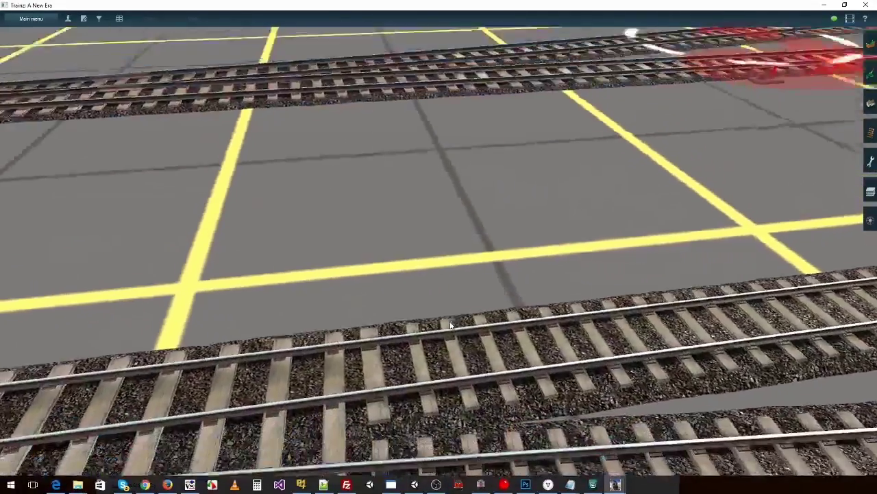
pyautogui.scroll(-2, 450, 324)
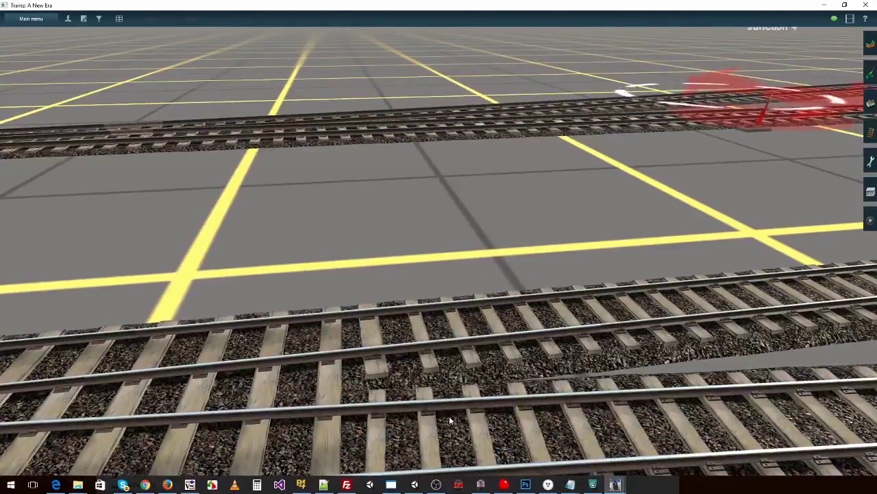
# Compare long and single sleepers where the two tracks separate, viewing the turnout from several angles
pyautogui.scroll(-5, 450, 415)
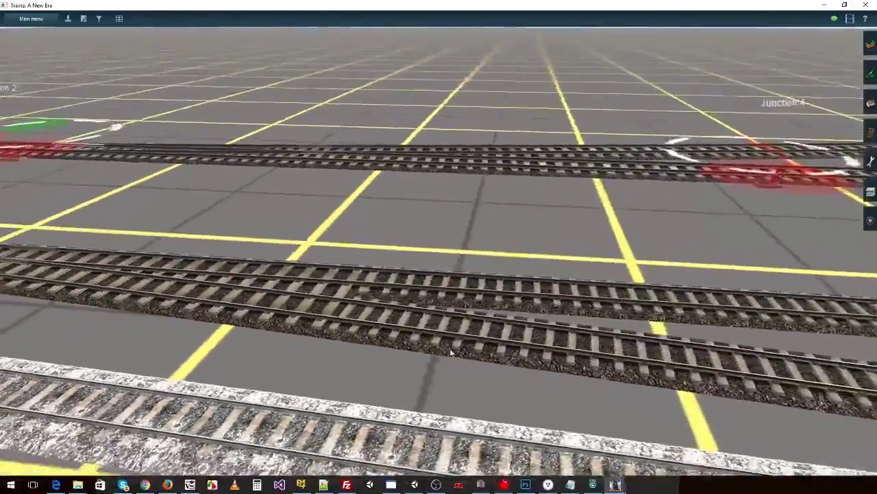
pyautogui.scroll(4, 411, 335)
pyautogui.rightClick(588, 373)
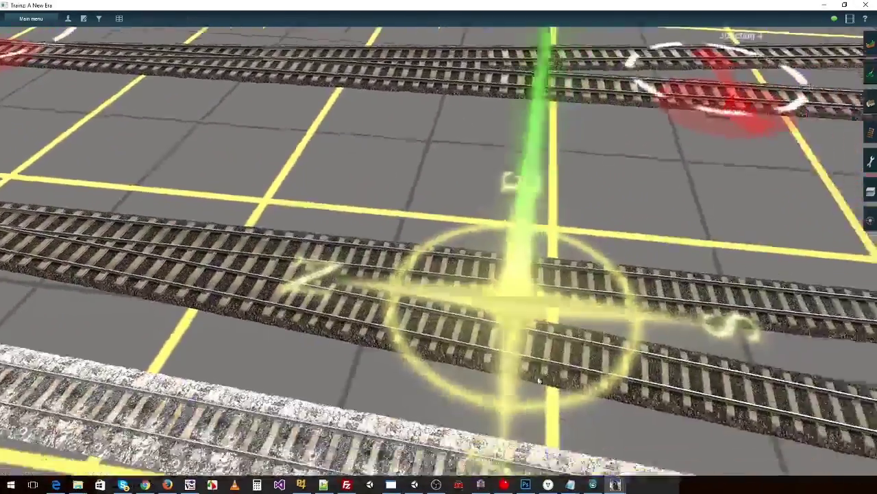
pyautogui.rightClick(227, 222)
pyautogui.rightClick(511, 209)
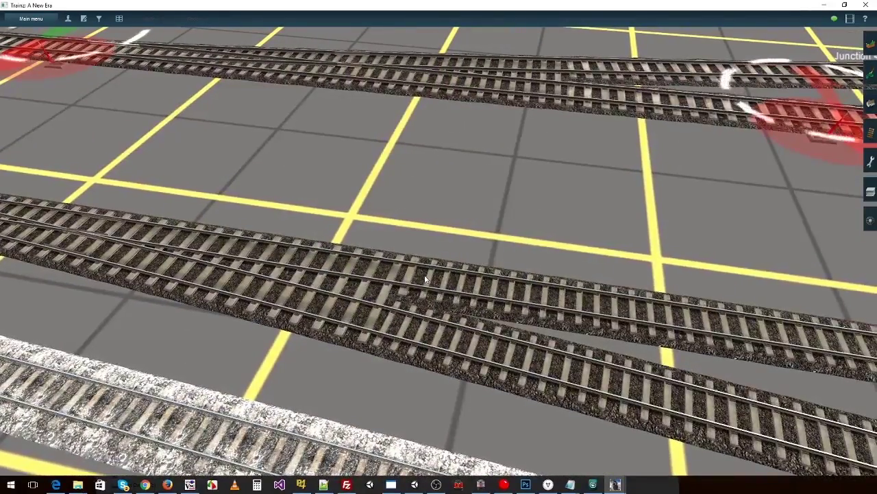
pyautogui.press('Left')
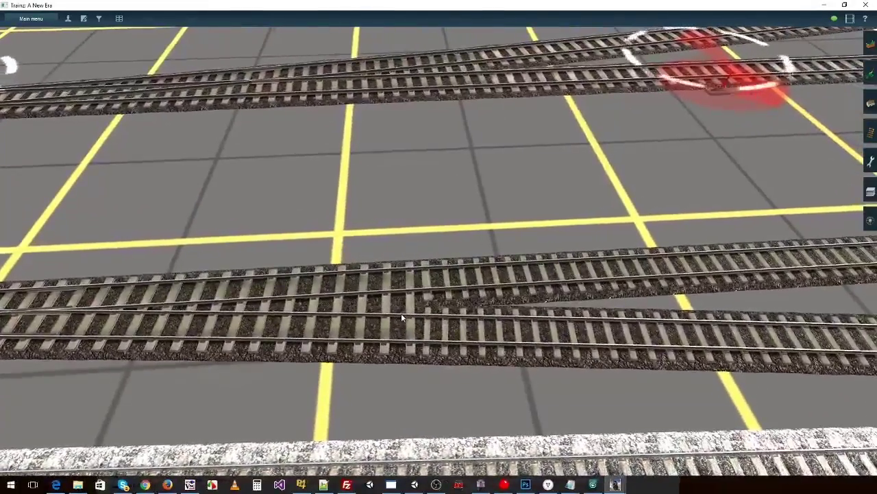
pyautogui.scroll(3, 403, 318)
pyautogui.scroll(-3, 444, 356)
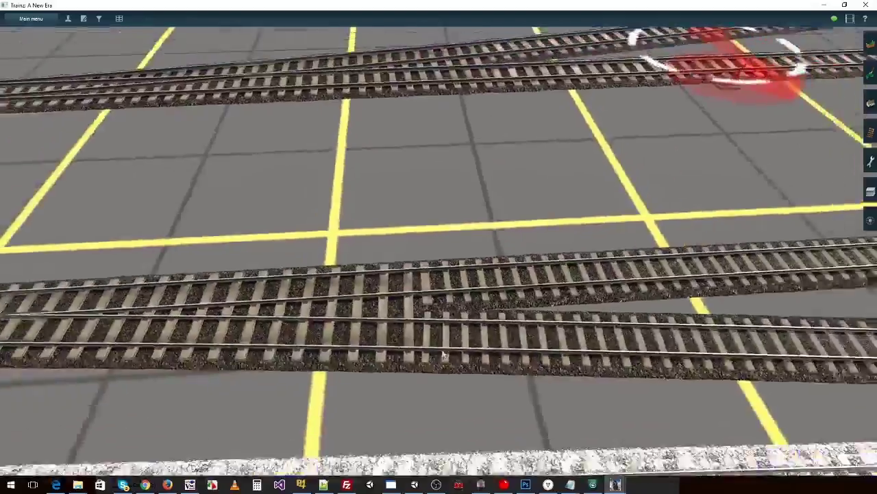
pyautogui.scroll(-4, 420, 367)
# Return to Junction 0 and check how the chairs and sleepers line up on the approach track
pyautogui.rightClick(331, 272)
pyautogui.press('Left')
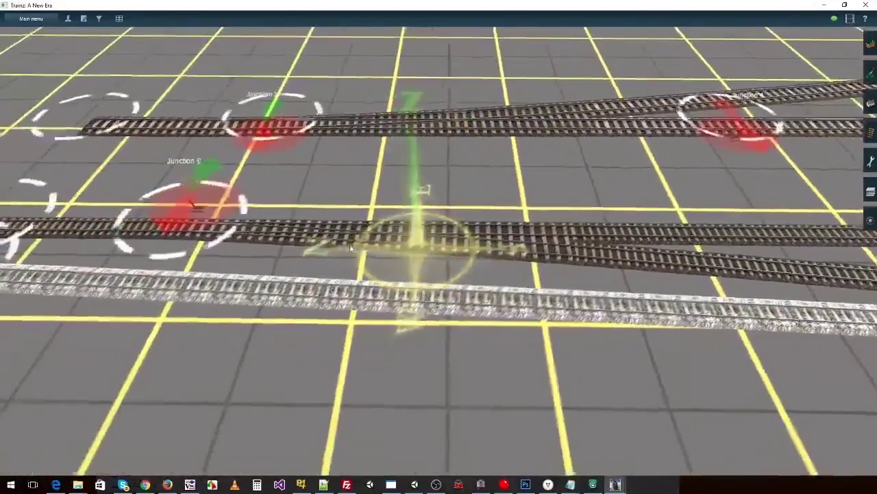
pyautogui.rightClick(344, 243)
pyautogui.scroll(5, 480, 255)
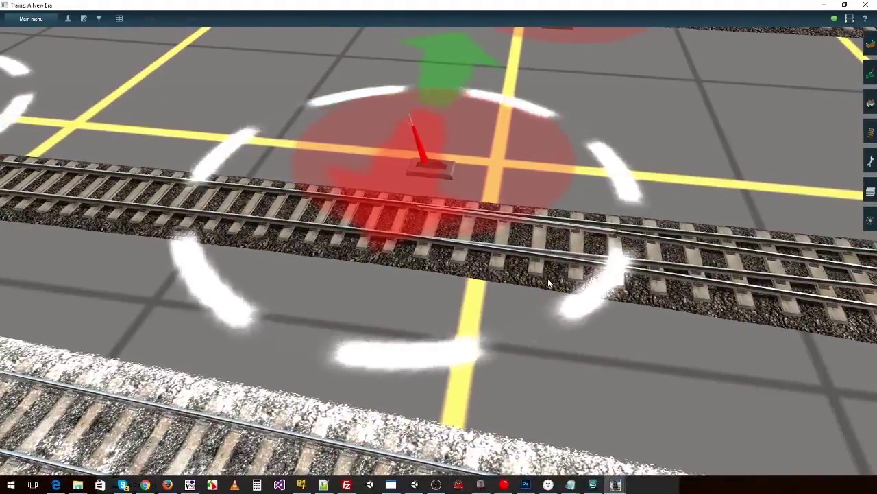
pyautogui.press('Left')
pyautogui.press('Right')
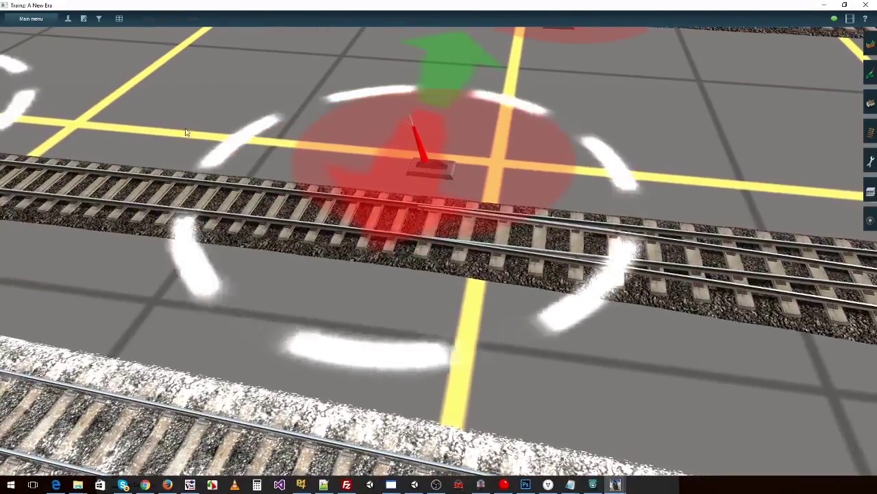
pyautogui.rightClick(302, 251)
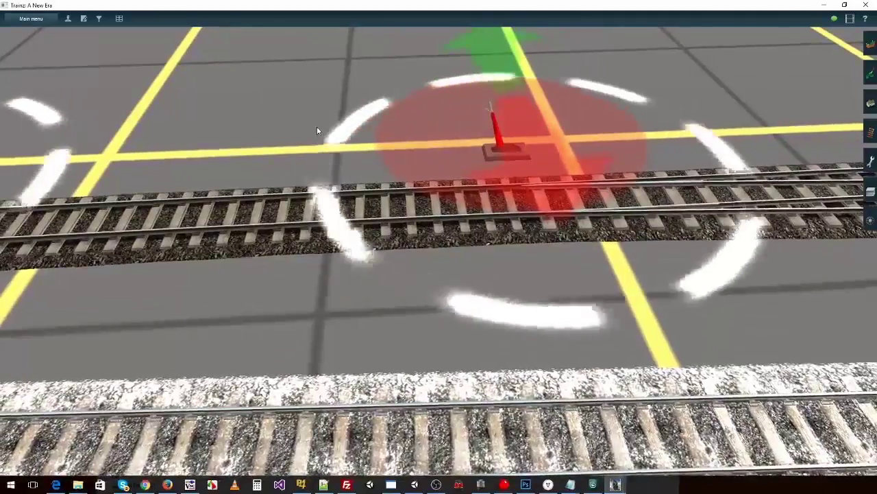
pyautogui.rightClick(318, 129)
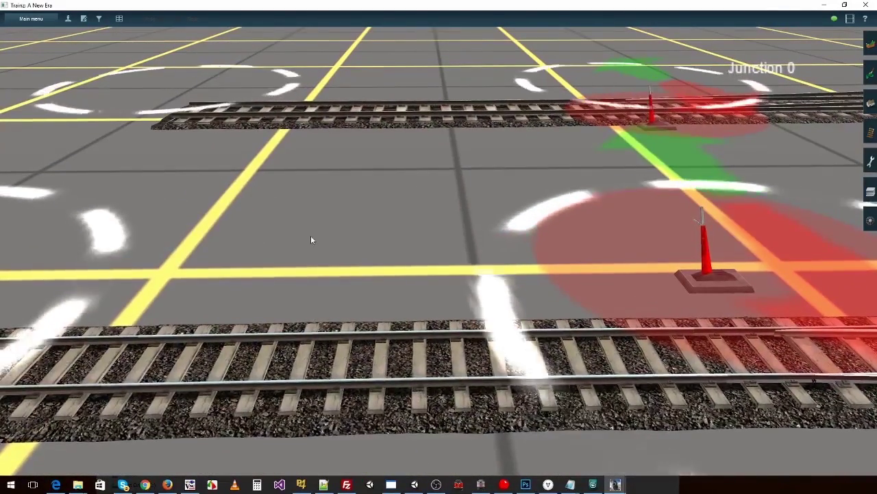
# Exit Surveyor and quit the game to get back to TrainzContent
pyautogui.click(30, 18)
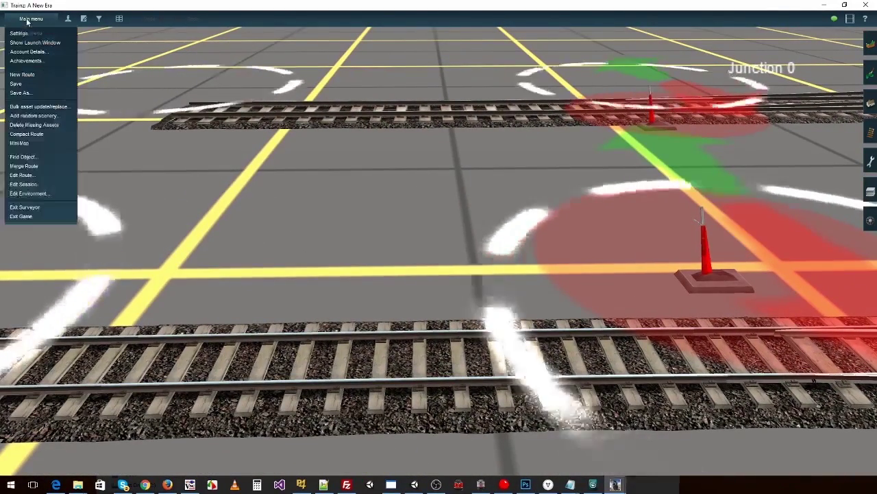
pyautogui.click(22, 207)
pyautogui.click(365, 253)
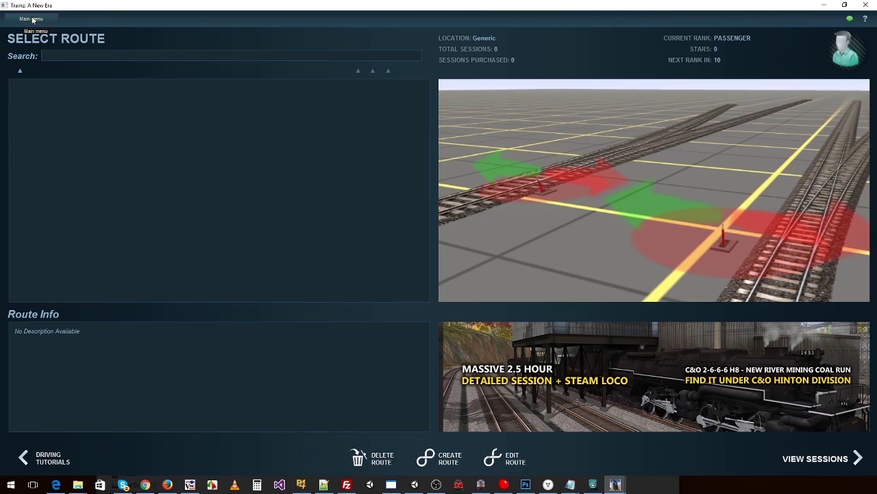
pyautogui.click(31, 19)
pyautogui.click(28, 74)
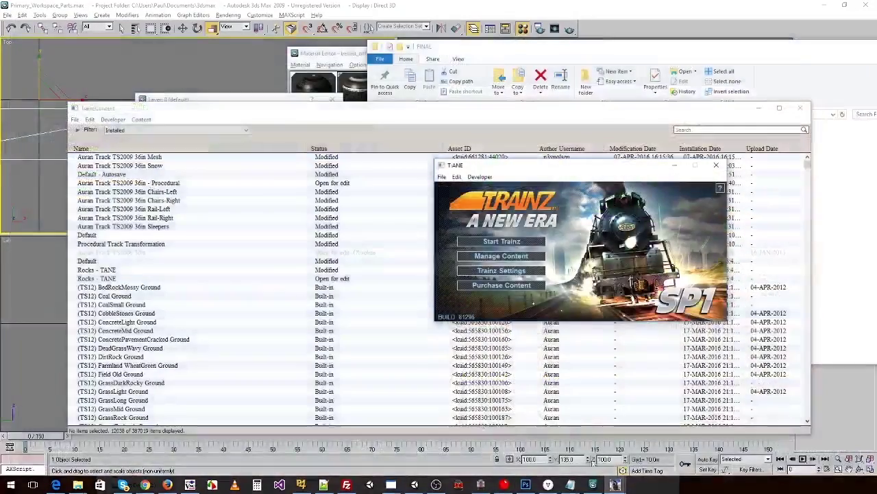
# Open the config.txt of Auran Track TS2009 36in Sleepers for editing, set sleeper-pitch to 0.62 and close the file
pyautogui.click(164, 278)
pyautogui.rightClick(165, 227)
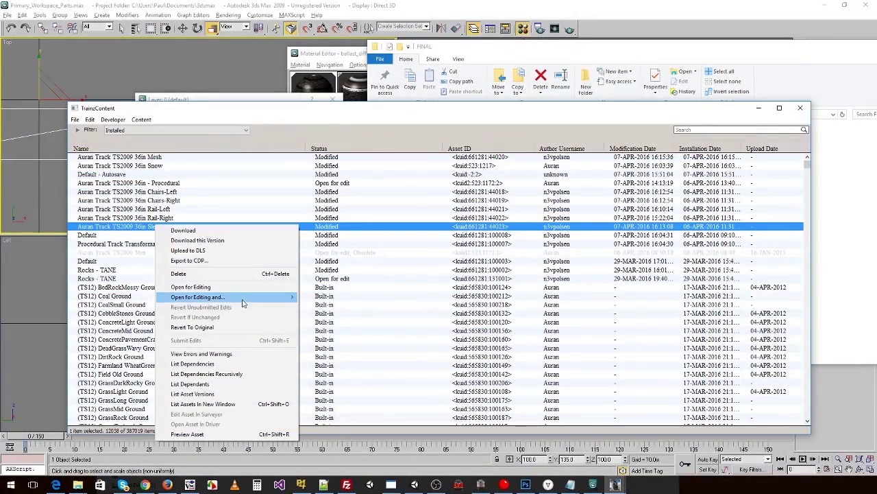
pyautogui.moveTo(206, 297)
pyautogui.click(329, 304)
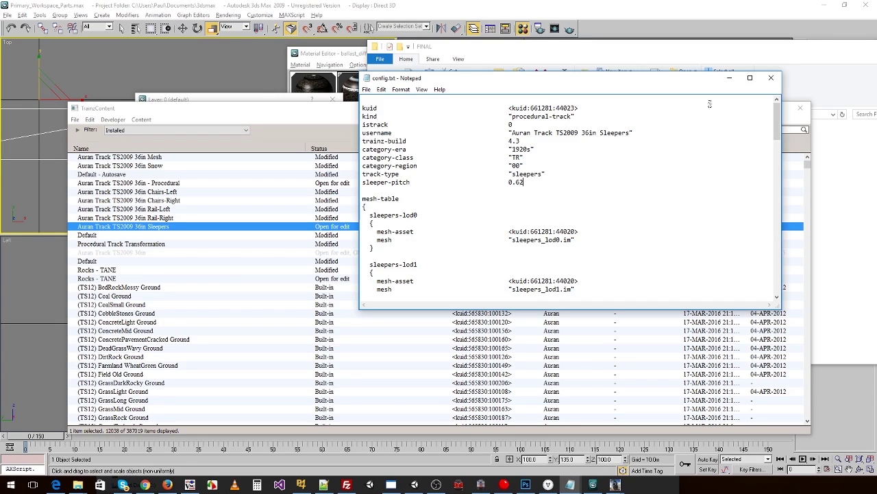
pyautogui.click(771, 79)
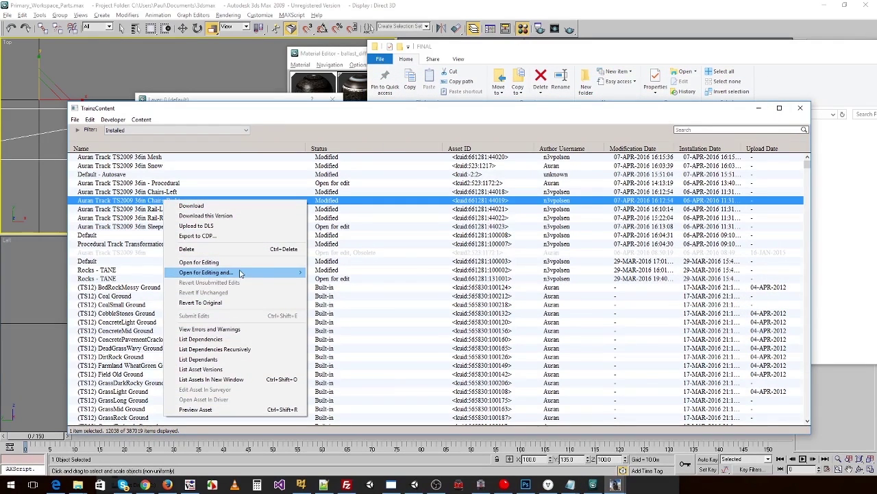
# In the config.txt of Auran Track TS2009 36in Chairs-Right, set spacing-length-before to 0.22, adjust spacing-length-after and close the file
pyautogui.click(341, 282)
pyautogui.scroll(-5, 557, 207)
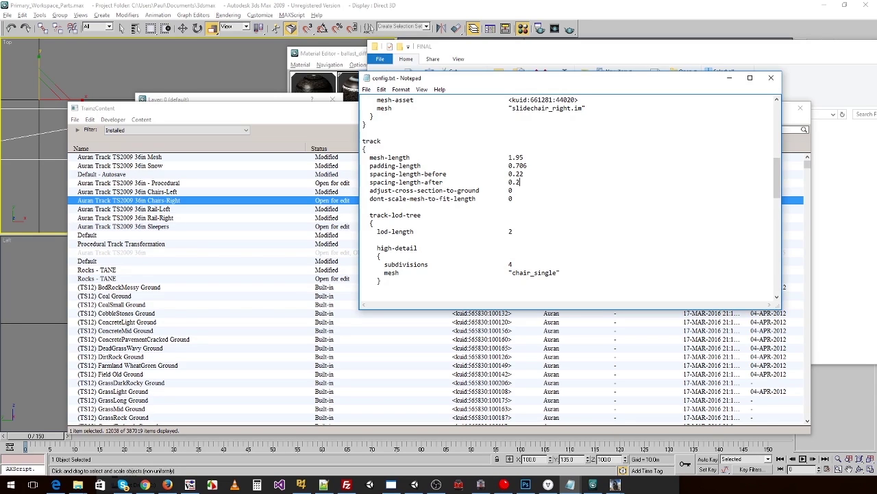
pyautogui.click(771, 78)
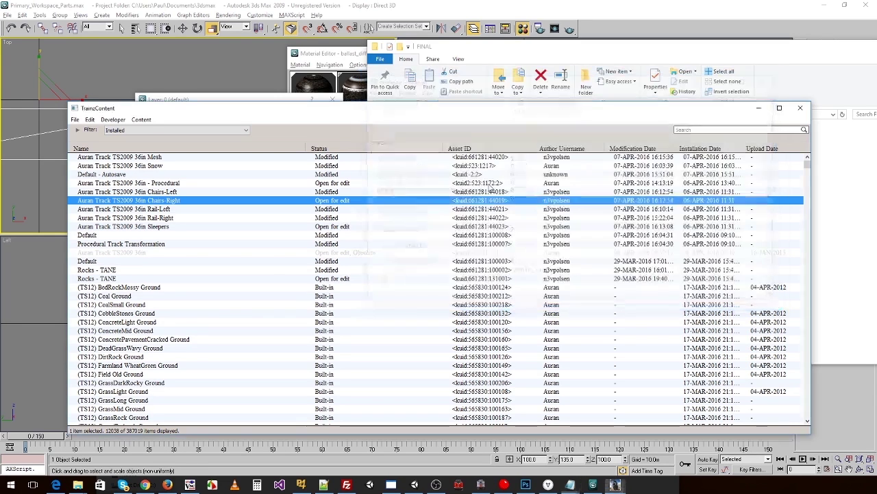
# Open the config.txt of Auran Track TS2009 36in Chairs-Left for editing, adjust its spacing-length-after and close the file
pyautogui.rightClick(328, 193)
pyautogui.click(497, 275)
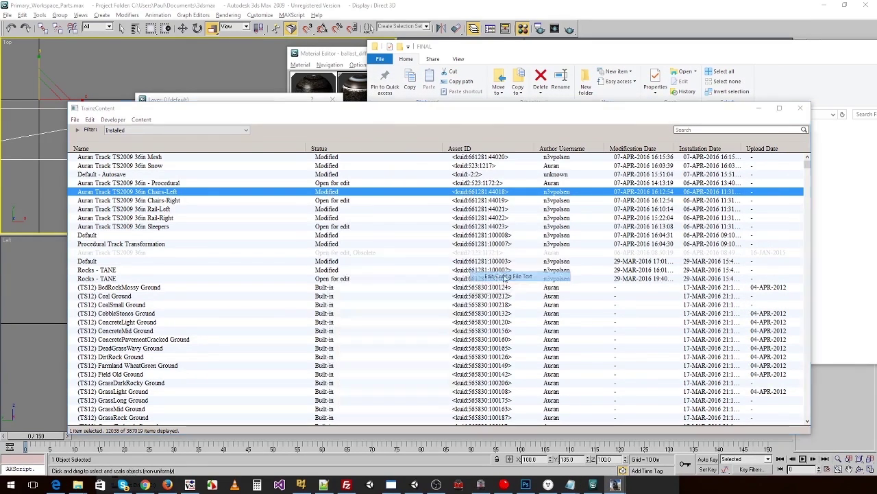
pyautogui.scroll(-1, 544, 218)
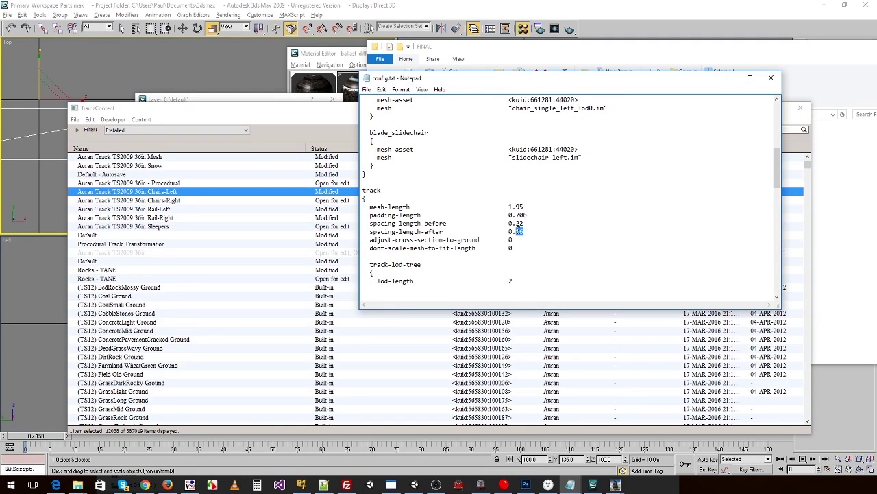
pyautogui.click(772, 78)
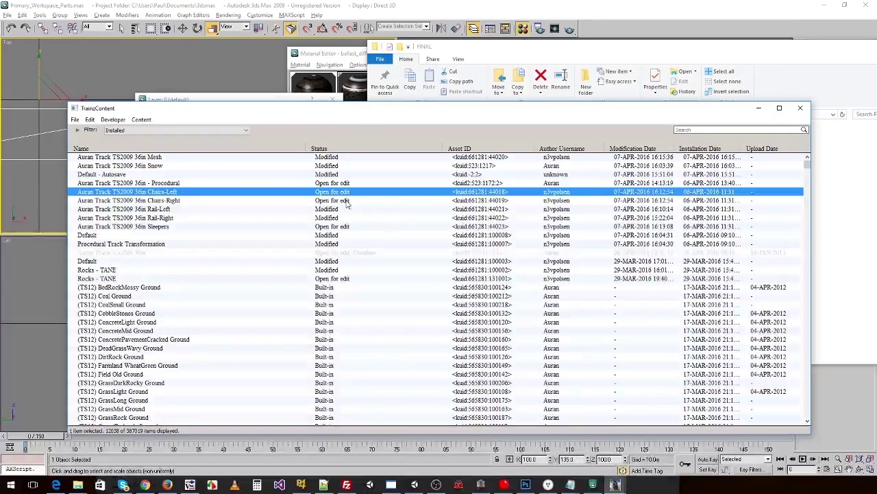
# Reopen the config.txt of Auran Track TS2009 36in Chairs-Right, set spacing-length-after to 0.1 and close the file
pyautogui.rightClick(346, 200)
pyautogui.click(526, 284)
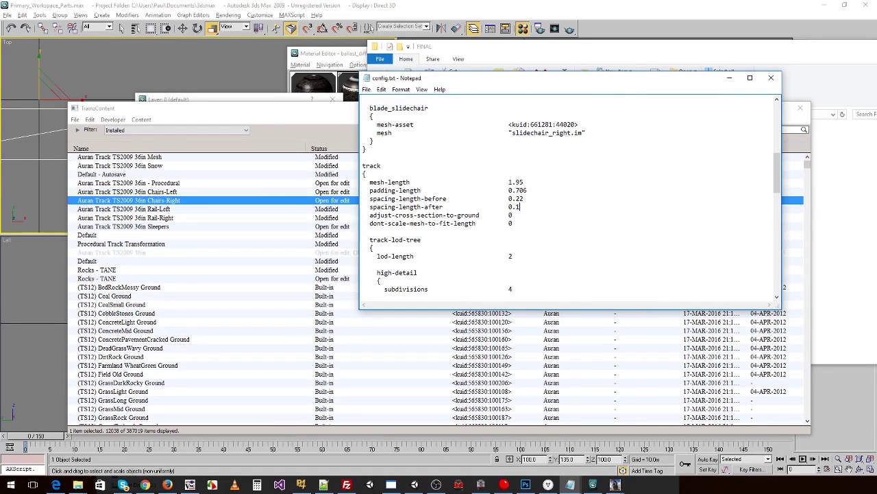
pyautogui.click(773, 77)
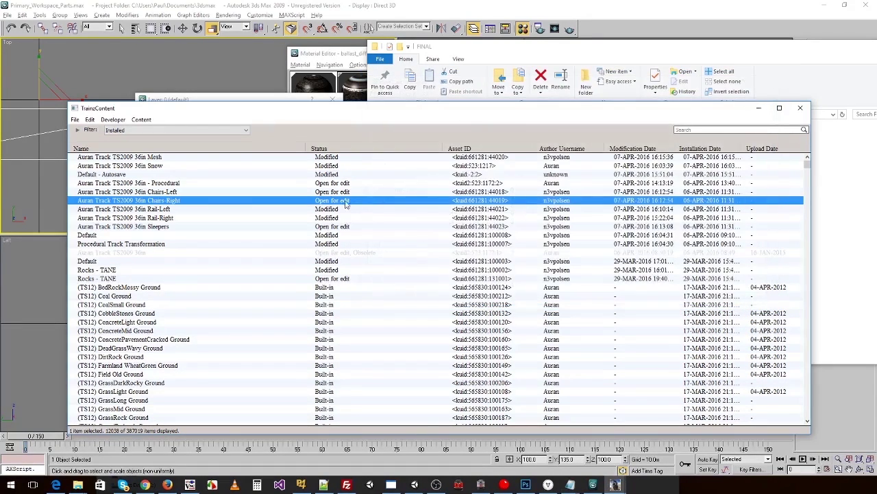
# Submit the edits of the Auran Track TS2009 36in Chairs-Left, Chairs-Right and Sleepers assets together
pyautogui.rightClick(150, 227)
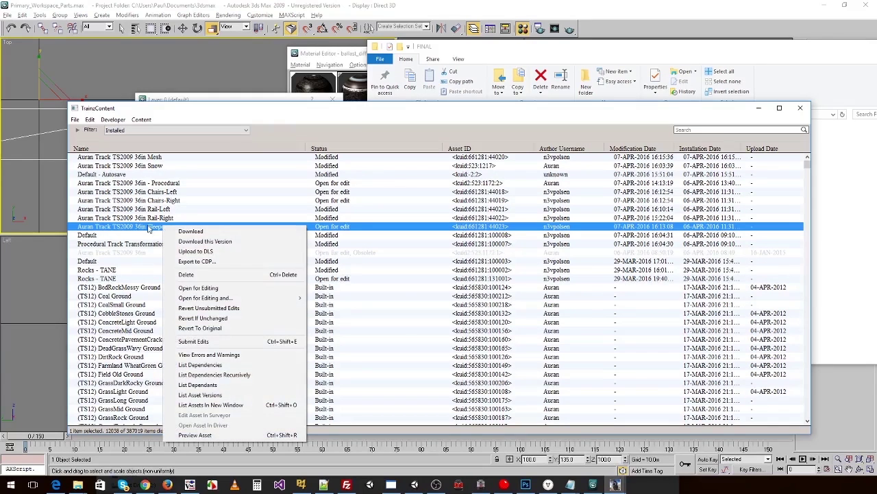
pyautogui.keyDown('ctrl'); pyautogui.click(157, 192); pyautogui.keyUp('ctrl')
pyautogui.keyDown('ctrl'); pyautogui.click(156, 200); pyautogui.keyUp('ctrl')
pyautogui.rightClick(153, 201)
pyautogui.click(196, 316)
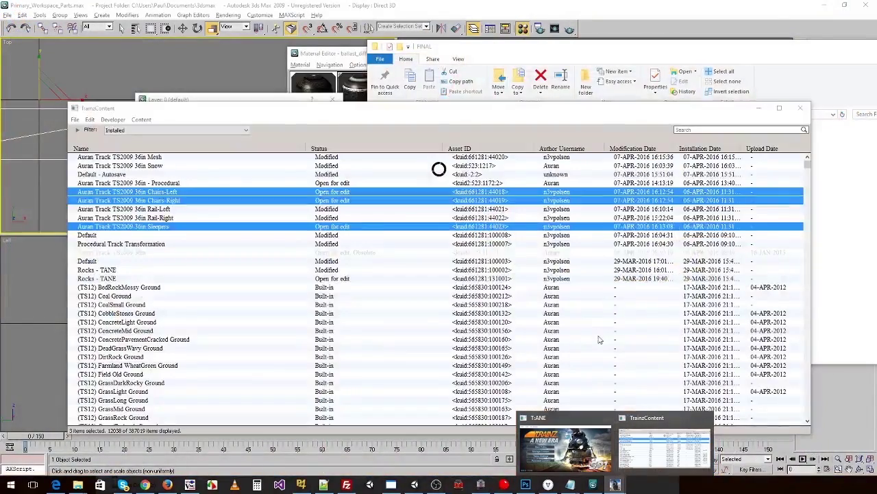
# Switch to Trainz: A New Era and open the Procedural Track Transformation route for editing
pyautogui.click(565, 449)
pyautogui.click(493, 251)
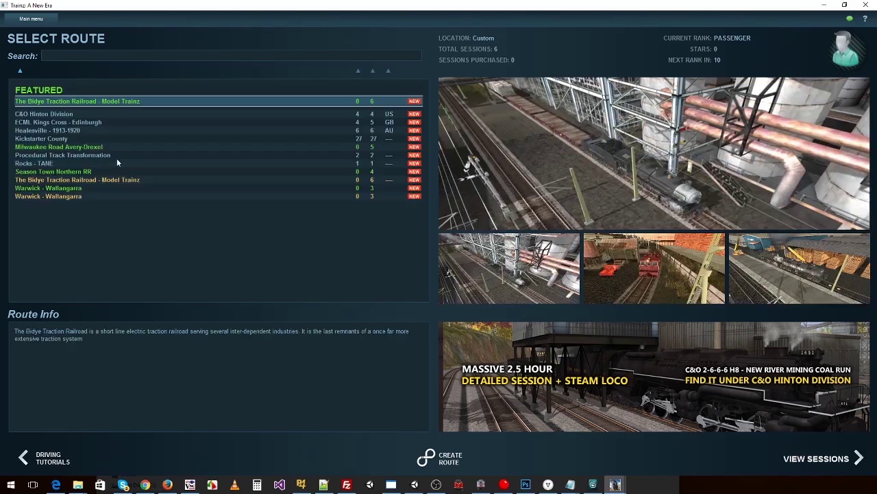
pyautogui.click(92, 156)
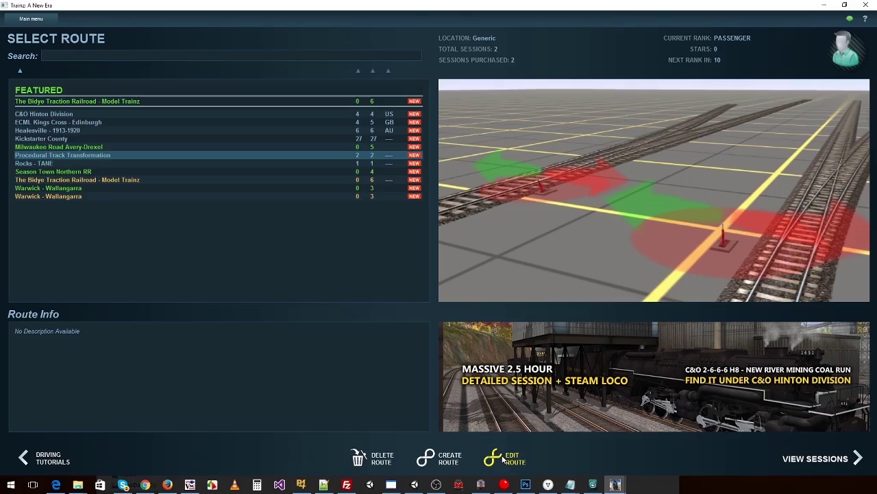
pyautogui.click(504, 460)
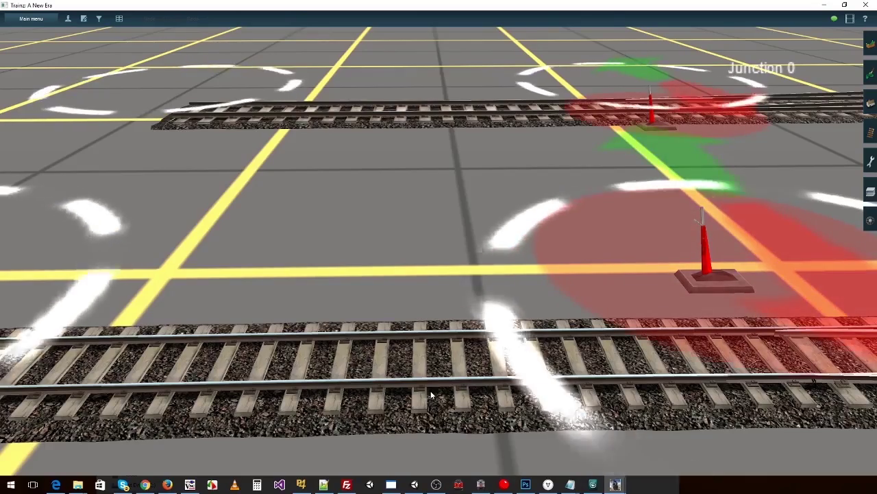
# Examine the sleepers and chairs along the turnout from Junction 0 to where the inner rails cross
pyautogui.rightClick(431, 394)
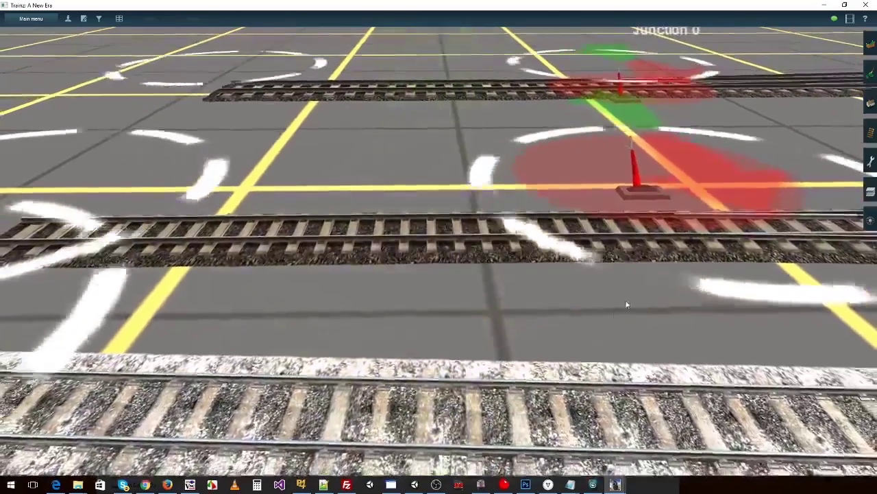
pyautogui.rightClick(651, 277)
pyautogui.press('Left')
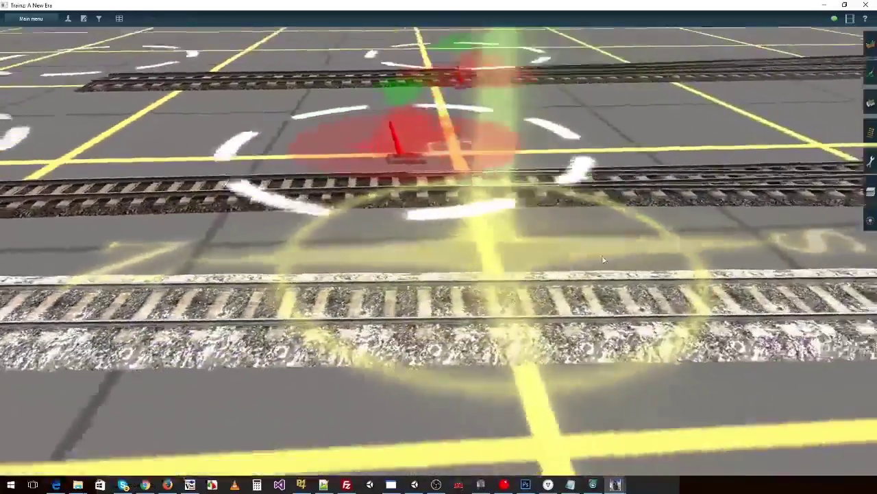
pyautogui.press('Up')
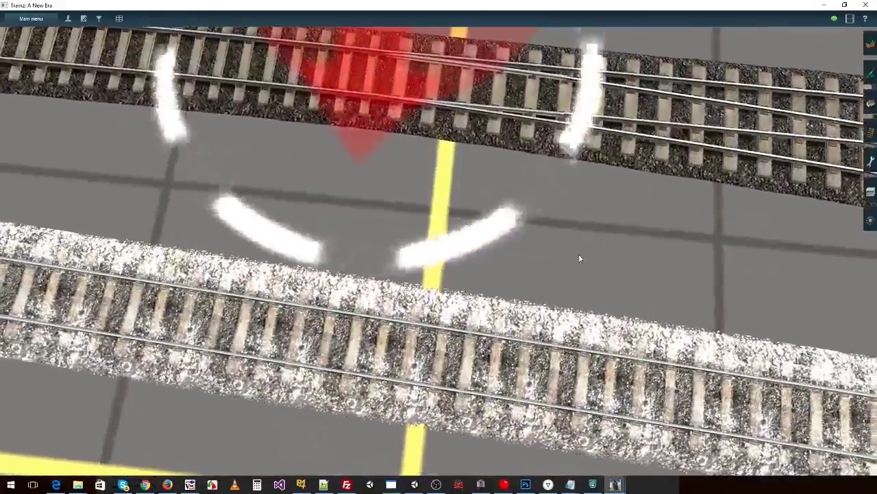
pyautogui.rightClick(608, 259)
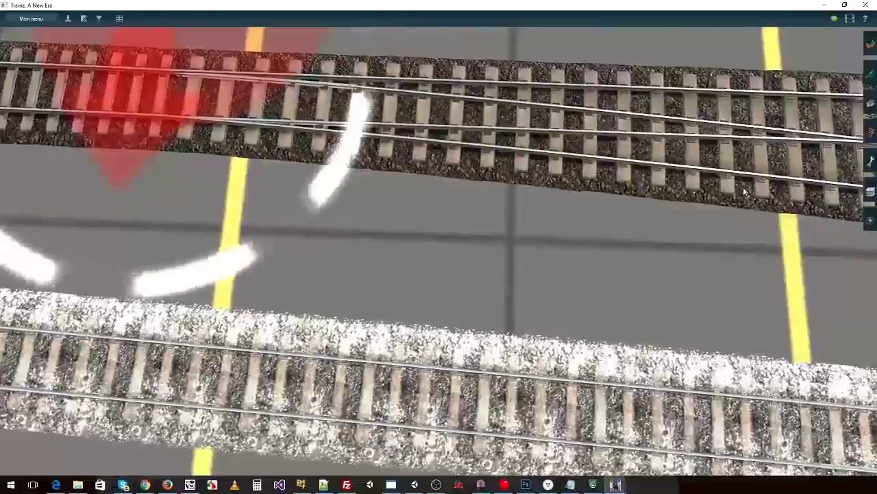
pyautogui.rightClick(746, 192)
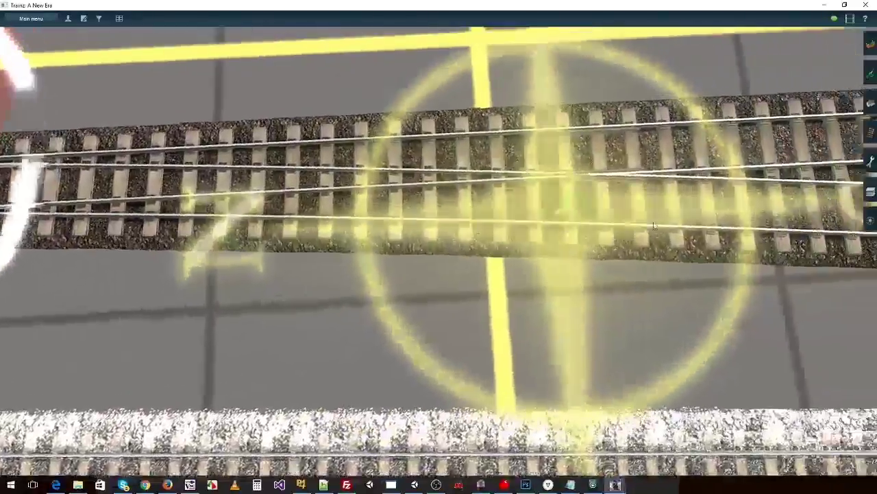
pyautogui.press('Down')
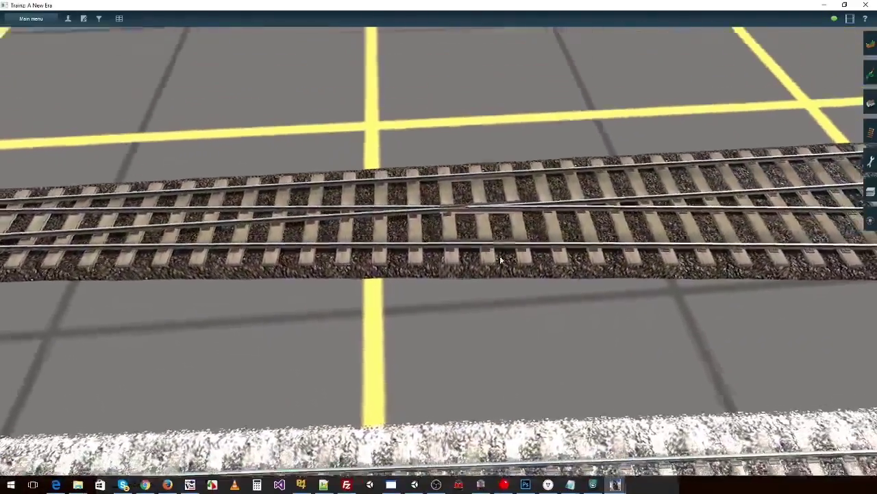
pyautogui.rightClick(597, 243)
pyautogui.press('Left')
pyautogui.press('Down')
pyautogui.press('Left')
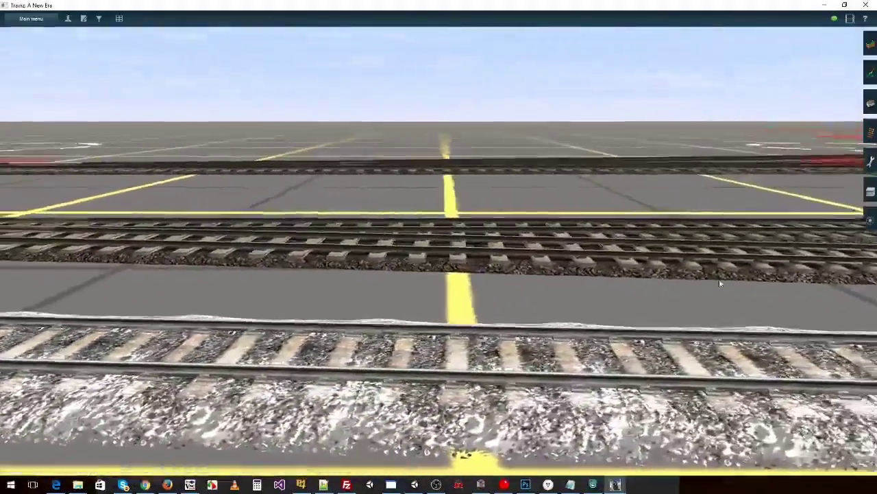
# Inspect where the turnout's long sleepers give way to the separate sleepers of the two diverging tracks
pyautogui.rightClick(787, 309)
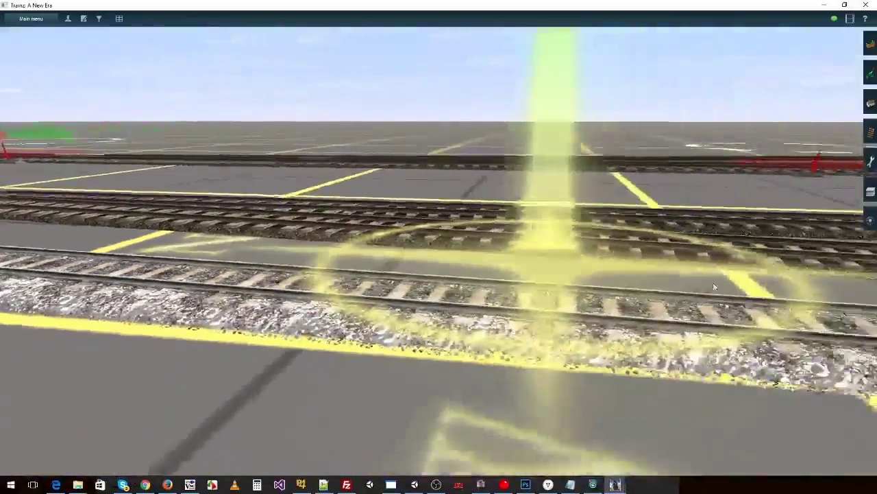
pyautogui.press('Down')
pyautogui.rightClick(638, 242)
pyautogui.press('Right')
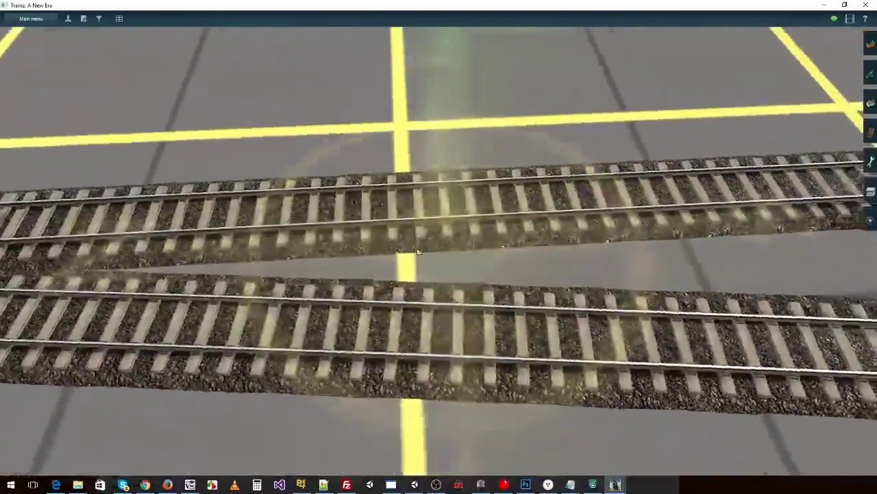
pyautogui.rightClick(421, 209)
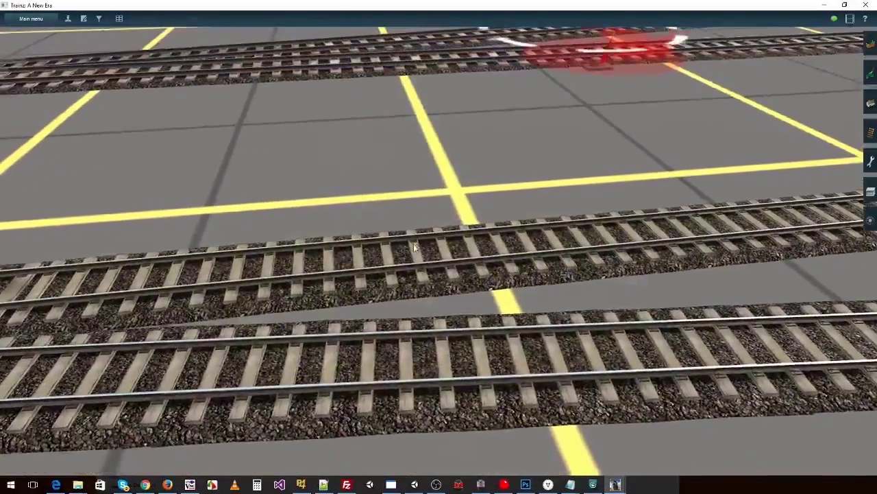
pyautogui.rightClick(277, 348)
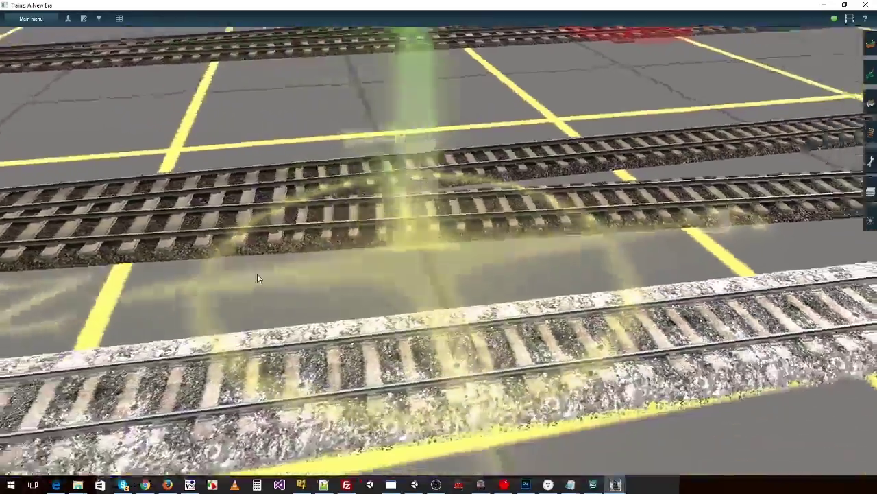
pyautogui.press('Right')
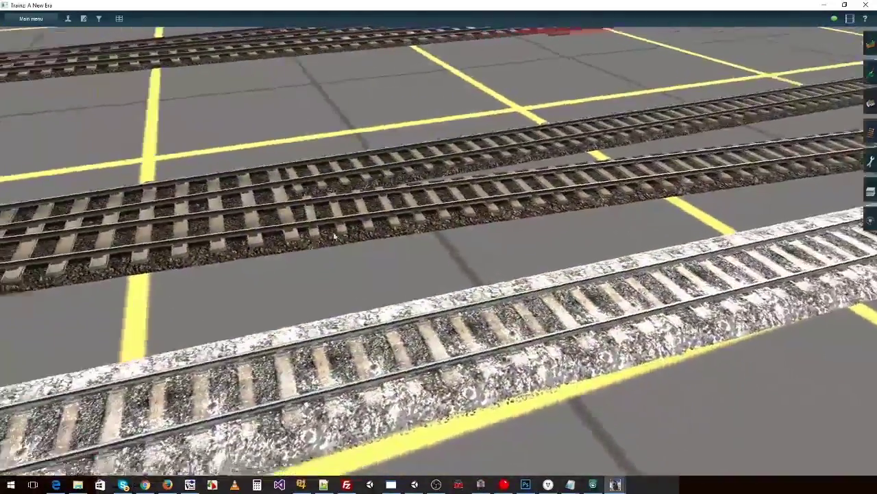
pyautogui.moveTo(335, 236); pyautogui.dragTo(413, 89, button='middle')
pyautogui.rightClick(414, 89)
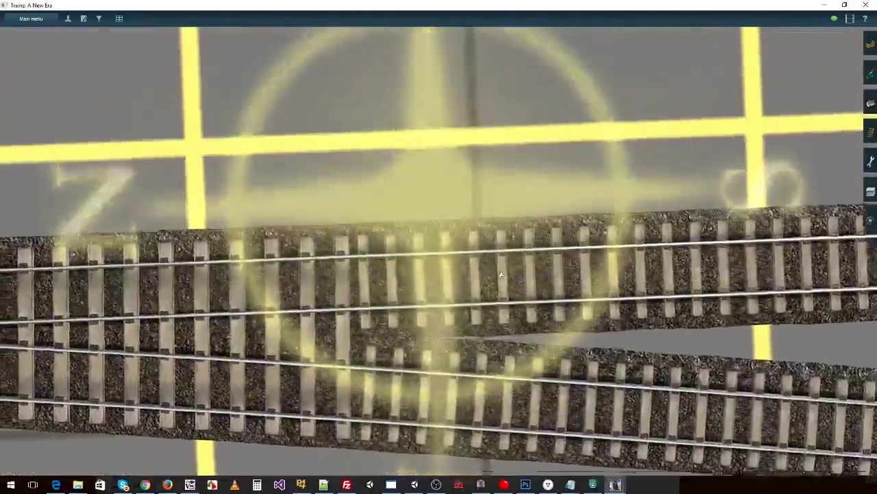
pyautogui.rightClick(502, 281)
pyautogui.press('Down')
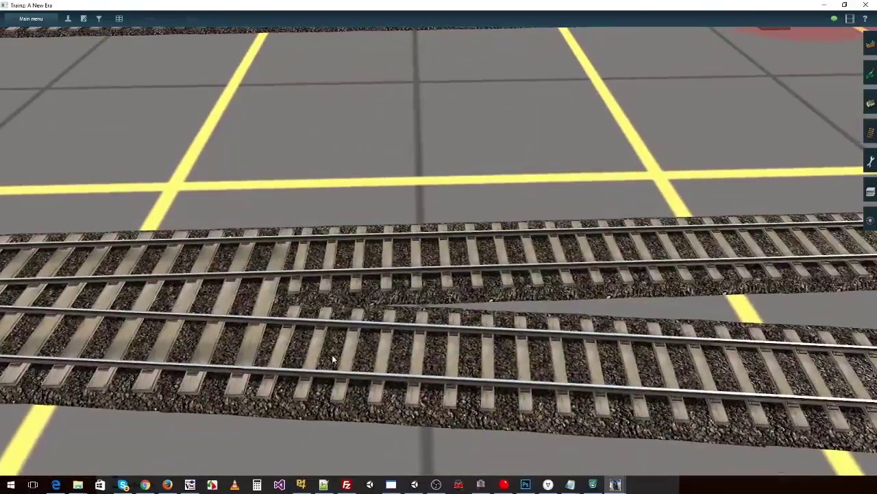
pyautogui.scroll(-5, 281, 335)
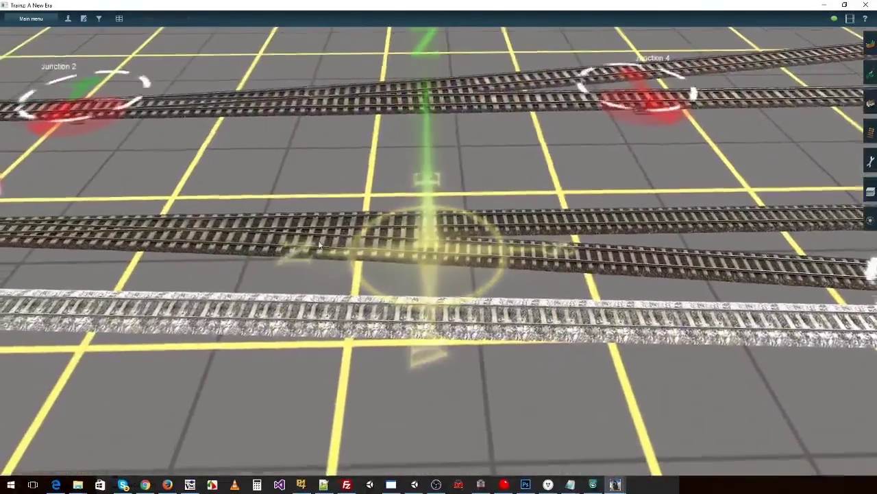
# Compare the sleeper spacing on the diverging tracks with the neighbouring snow track from farther out and close up
pyautogui.rightClick(358, 220)
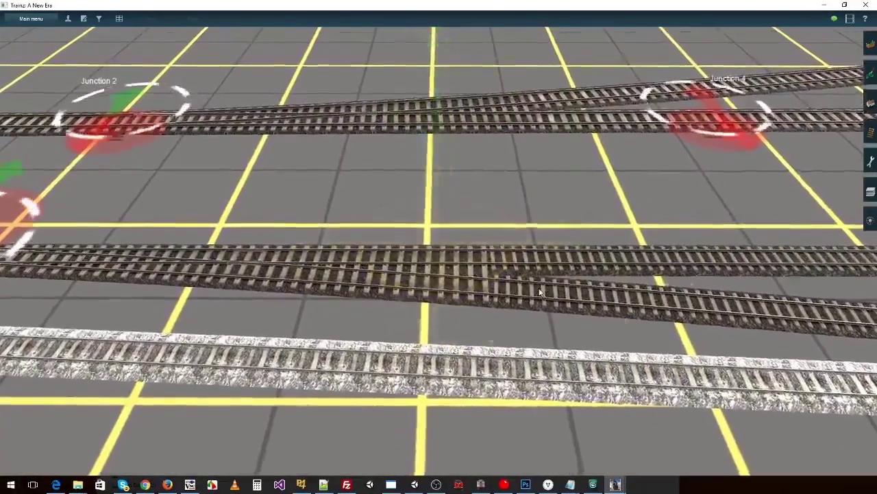
pyautogui.rightClick(504, 287)
pyautogui.scroll(5, 483, 284)
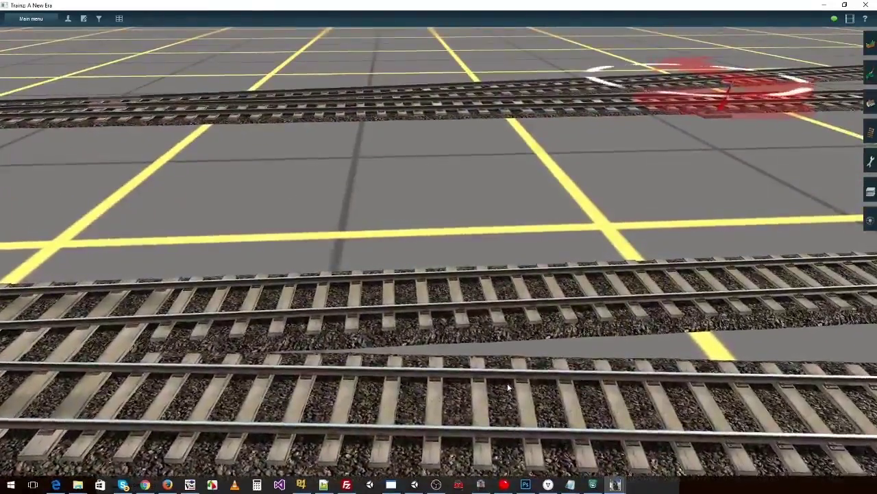
pyautogui.scroll(-3, 552, 390)
pyautogui.press('Left')
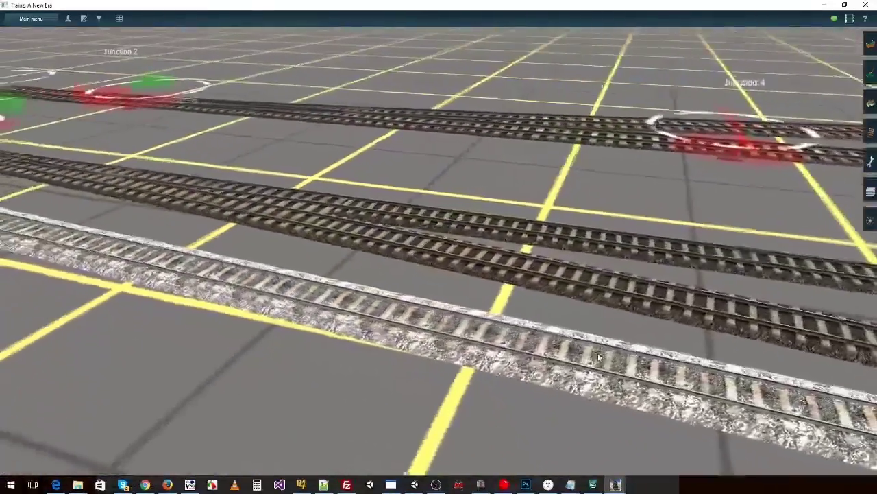
pyautogui.press('Up')
pyautogui.scroll(3, 596, 366)
pyautogui.rightClick(596, 367)
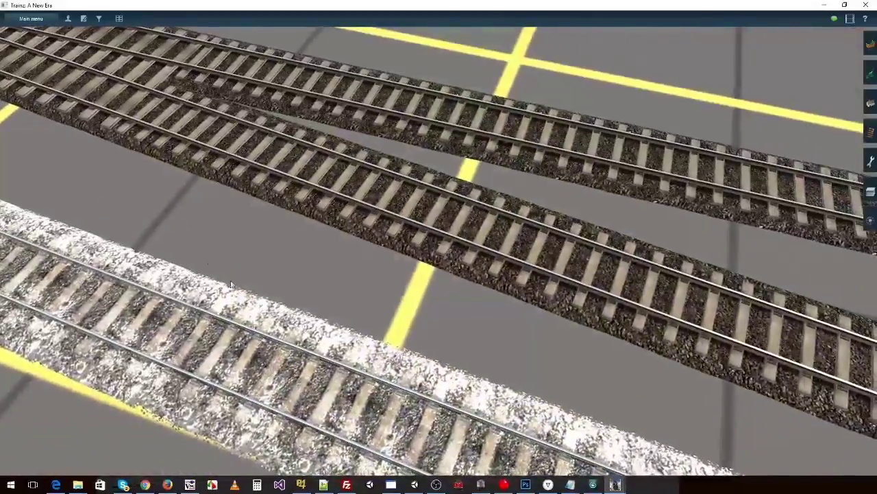
# Return along the track to Junction 0 and check the sleeper and chair alignment around its switch blades from several angles
pyautogui.rightClick(184, 207)
pyautogui.press('Right')
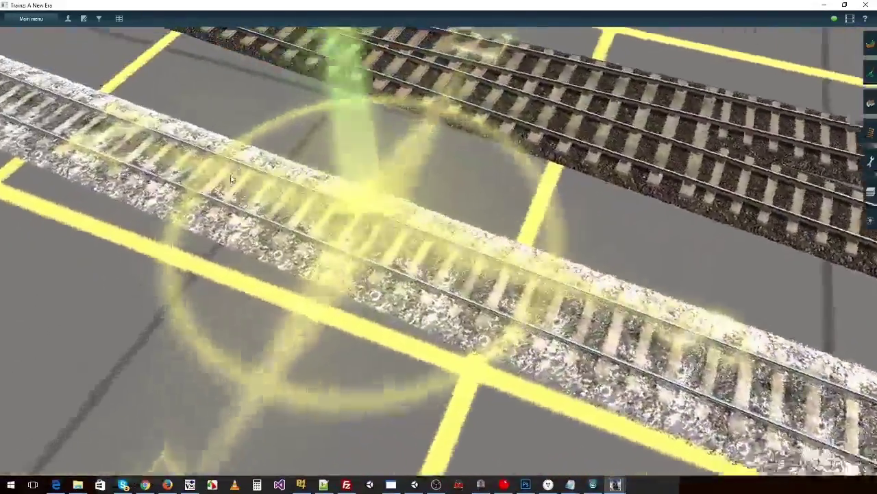
pyautogui.rightClick(165, 215)
pyautogui.press('Left')
pyautogui.press('Right')
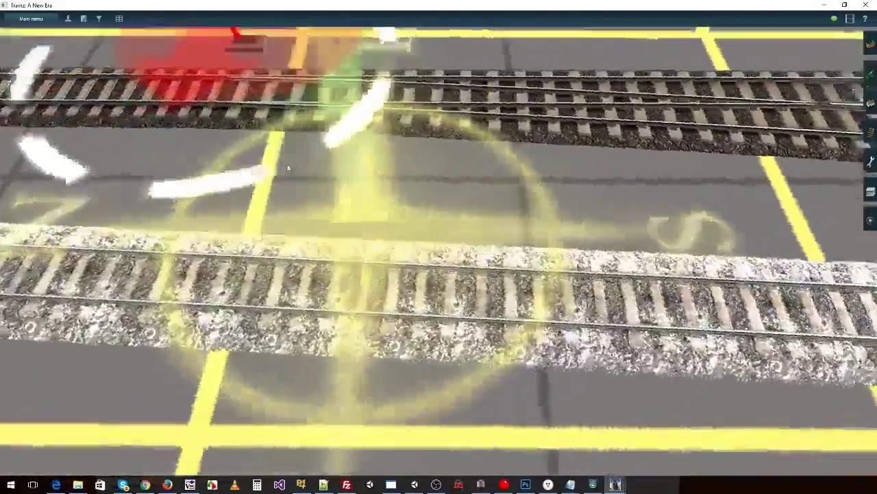
pyautogui.rightClick(266, 195)
pyautogui.press('Left')
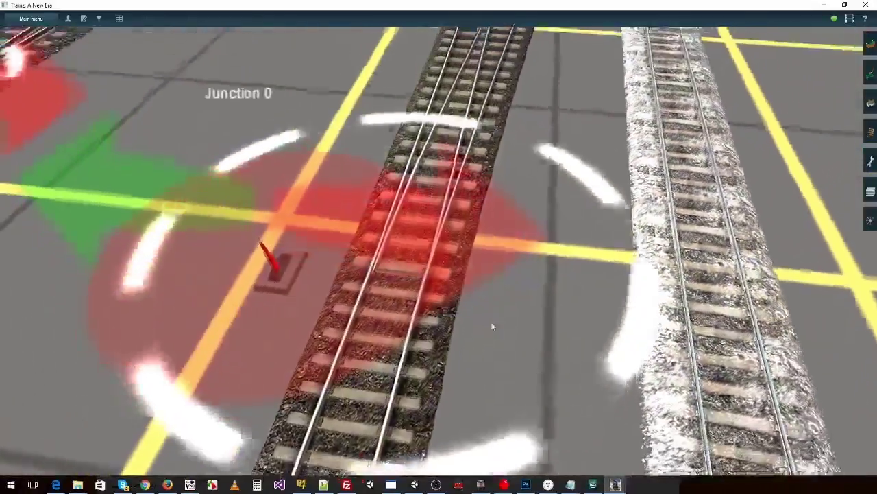
pyautogui.press('Down')
pyautogui.press('Left')
pyautogui.press('Up')
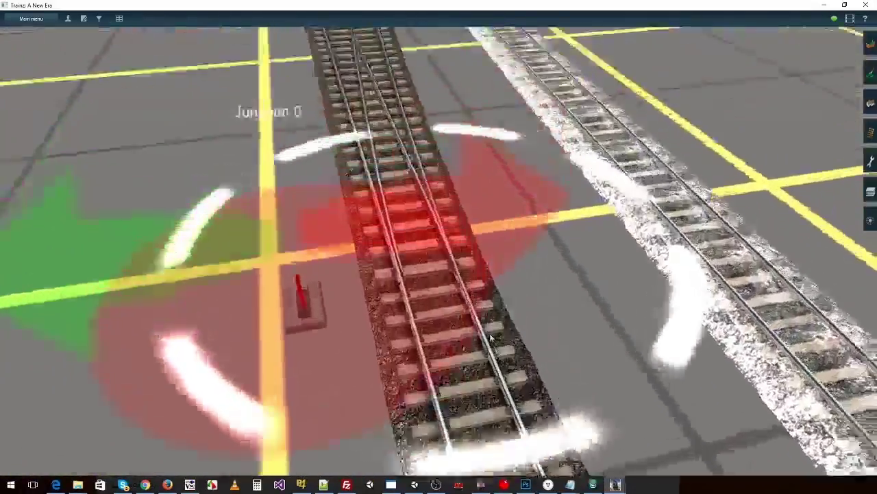
pyautogui.press('Right')
pyautogui.press('Down')
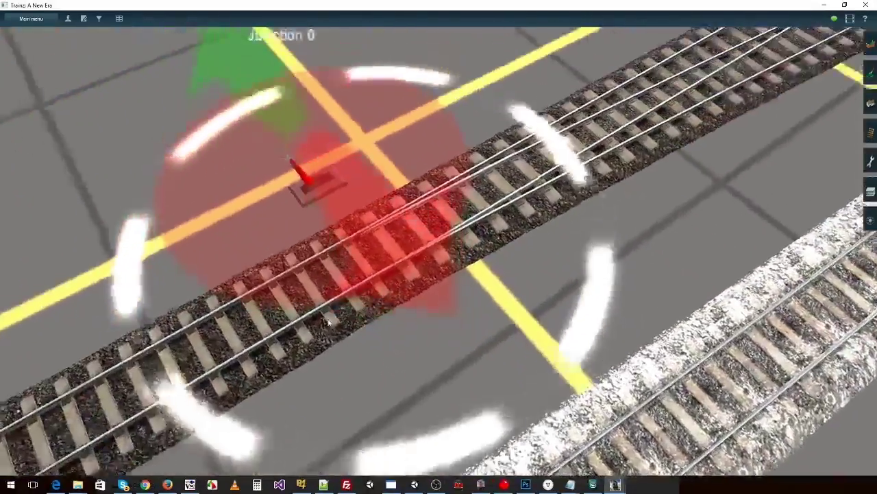
pyautogui.rightClick(317, 327)
# Review the approach track from its end to Junction 0, comparing it with the Junction 2 and snow tracks
pyautogui.scroll(-5, 346, 316)
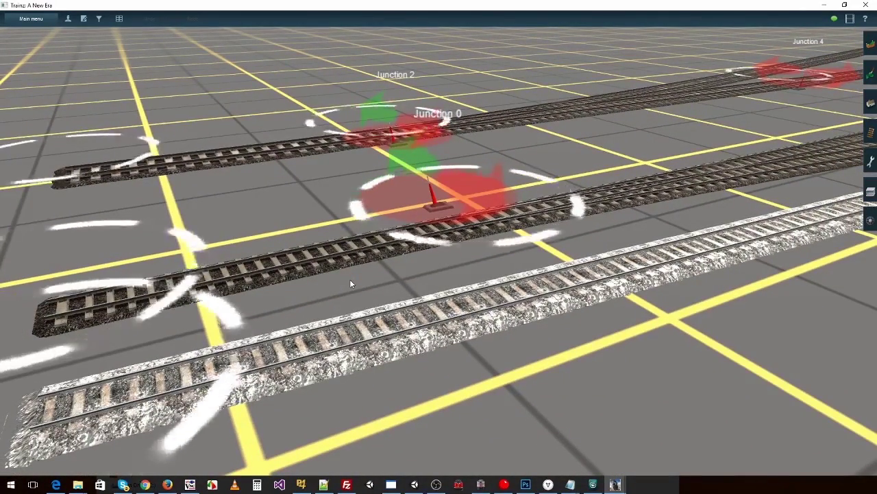
pyautogui.press('Up')
pyautogui.scroll(5, 346, 251)
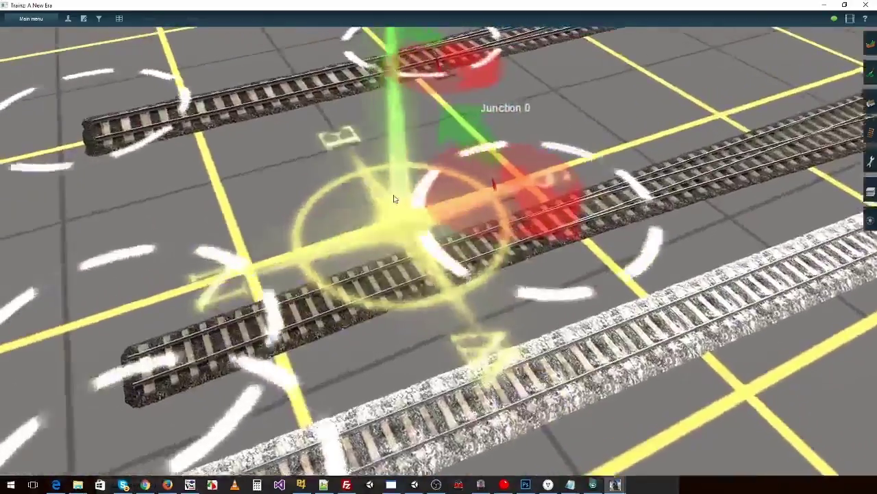
pyautogui.press('Right')
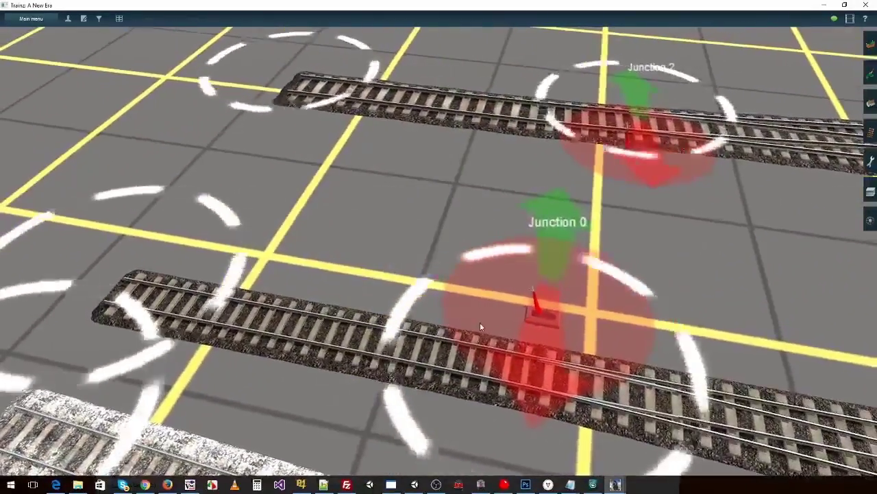
pyautogui.scroll(-4, 482, 325)
pyautogui.scroll(-3, 540, 333)
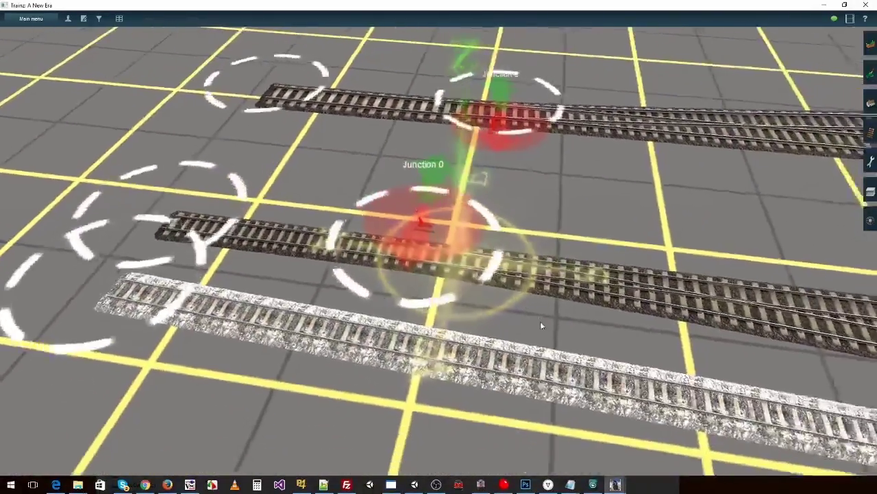
pyautogui.scroll(4, 399, 238)
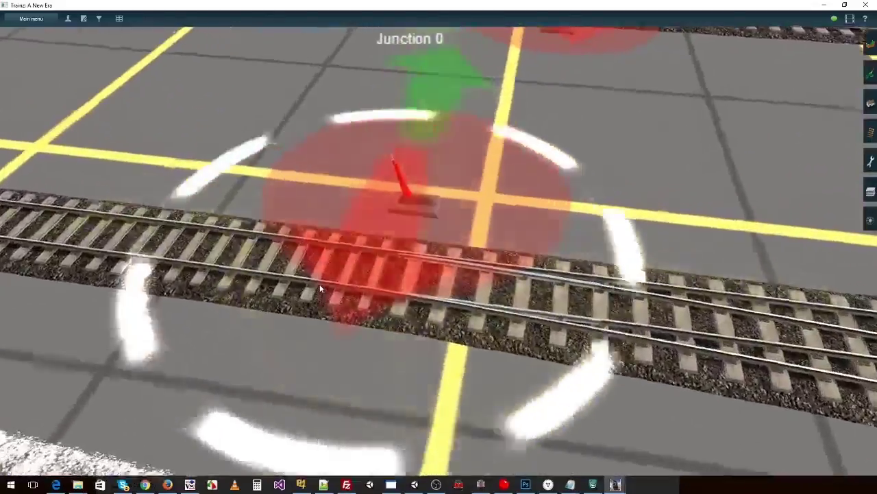
pyautogui.press('Right')
pyautogui.scroll(-3, 439, 332)
pyautogui.scroll(-3, 438, 332)
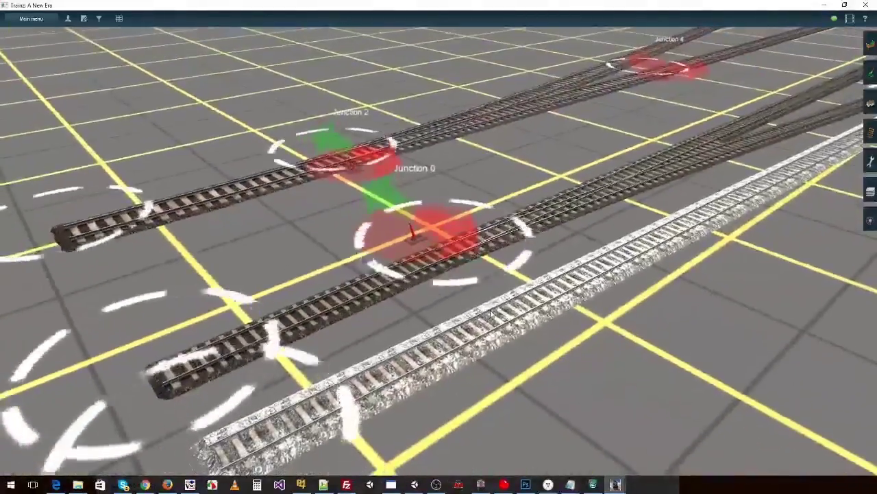